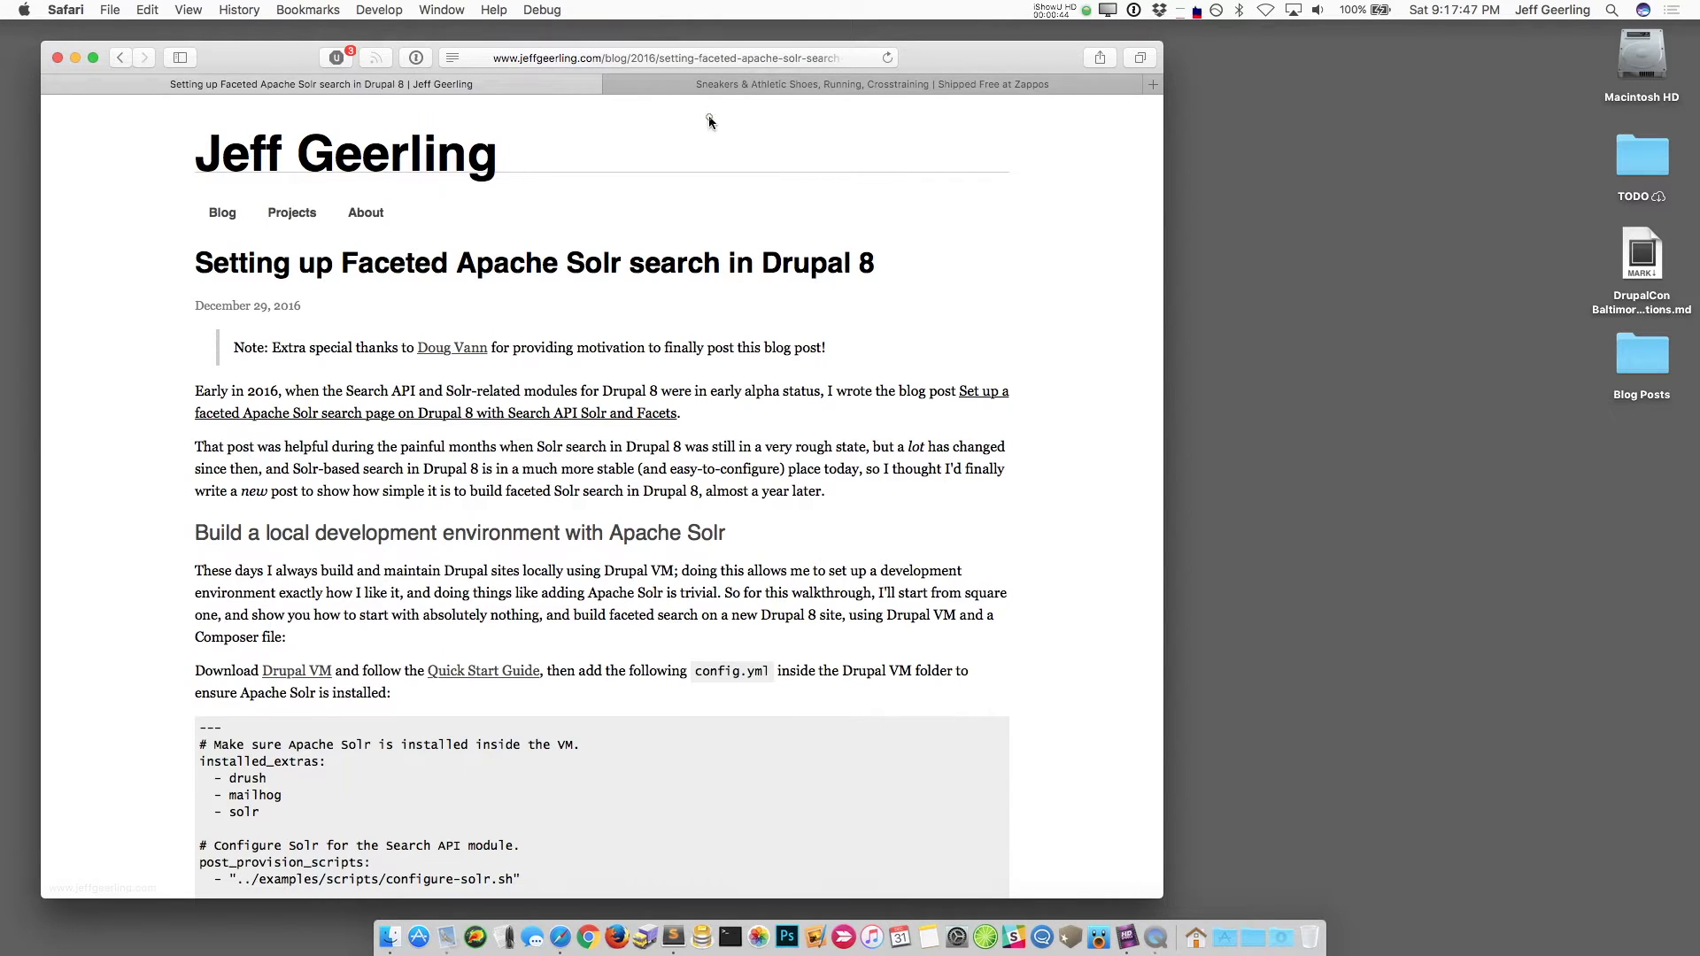
Step: Switch to the Zappos tab listing 46 crosstraining sneakers and athletic shoes
left_click(722, 81)
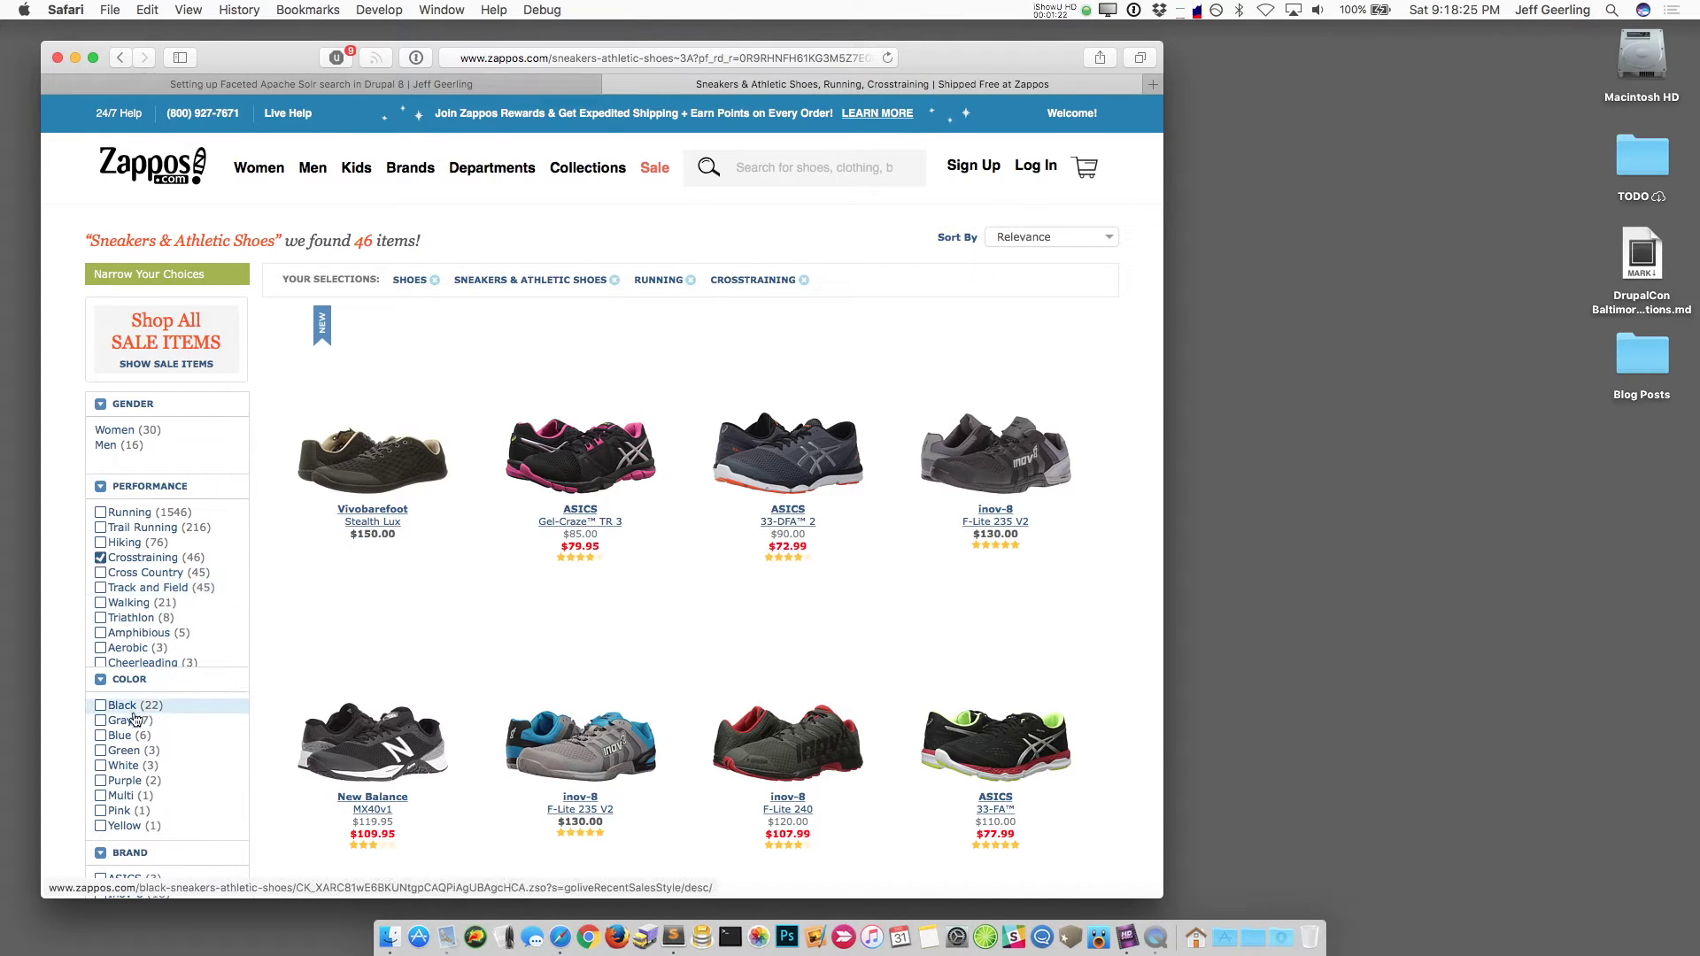
Step: Add the Gray color filter to the crosstraining sneakers, leaving 7 items
left_click(101, 720)
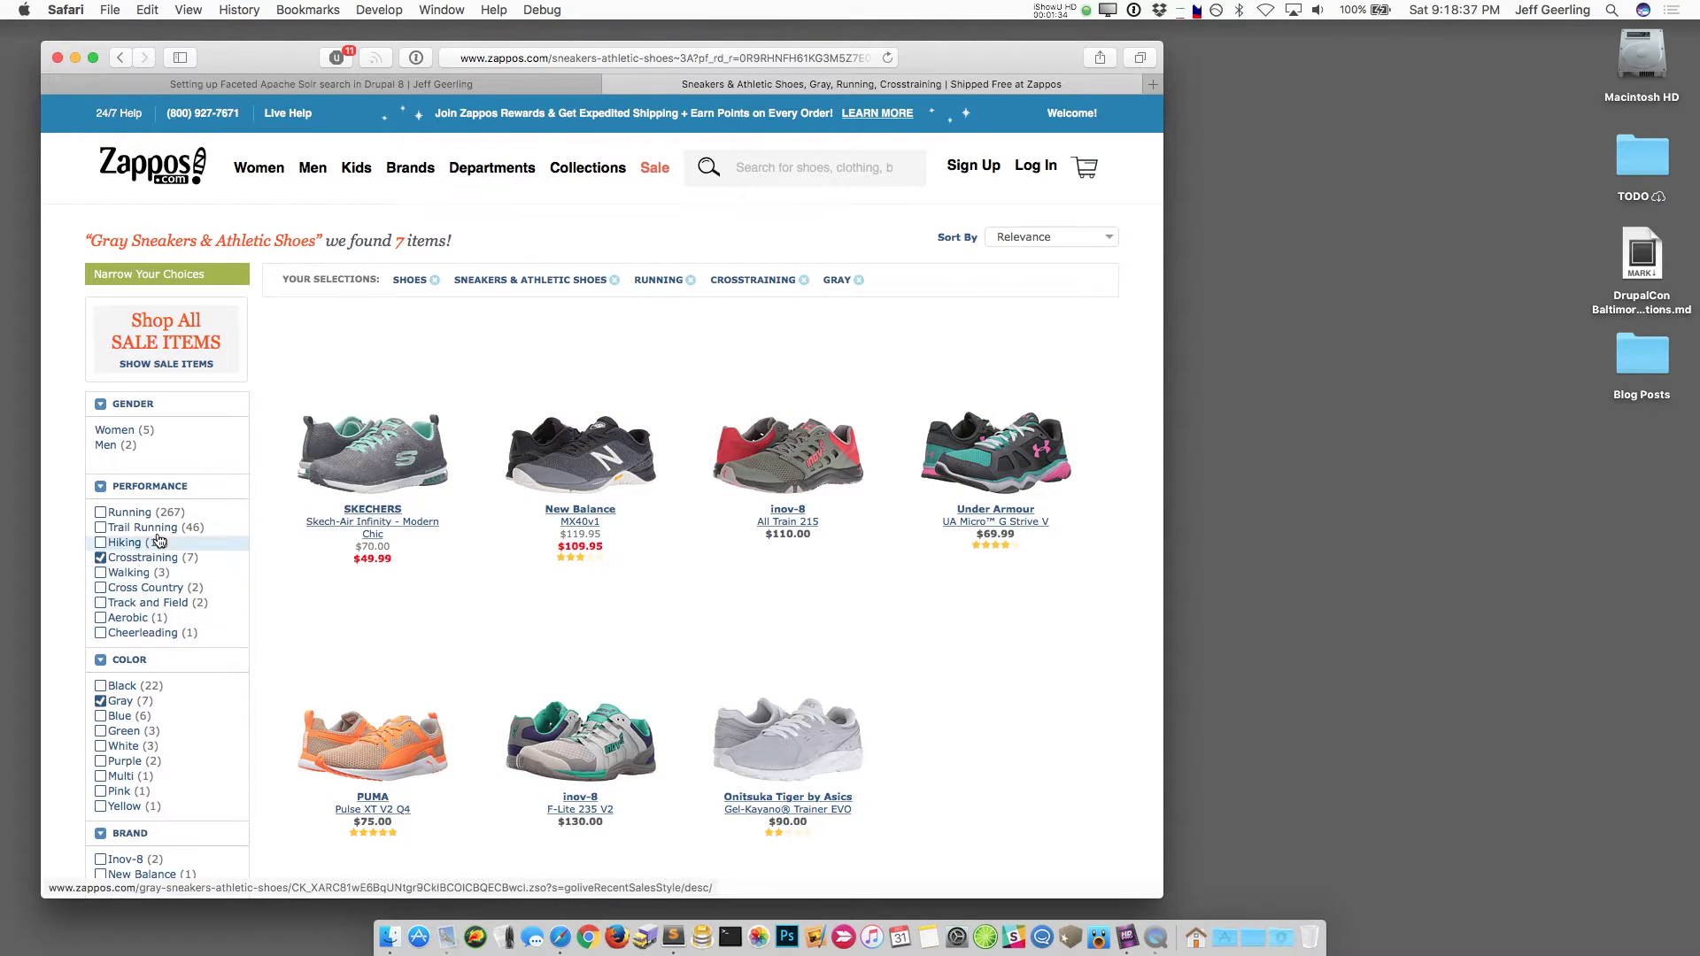
Step: Close the Zappos tab and select the blog post's Drupal VM config.yml example code block
left_click(612, 85)
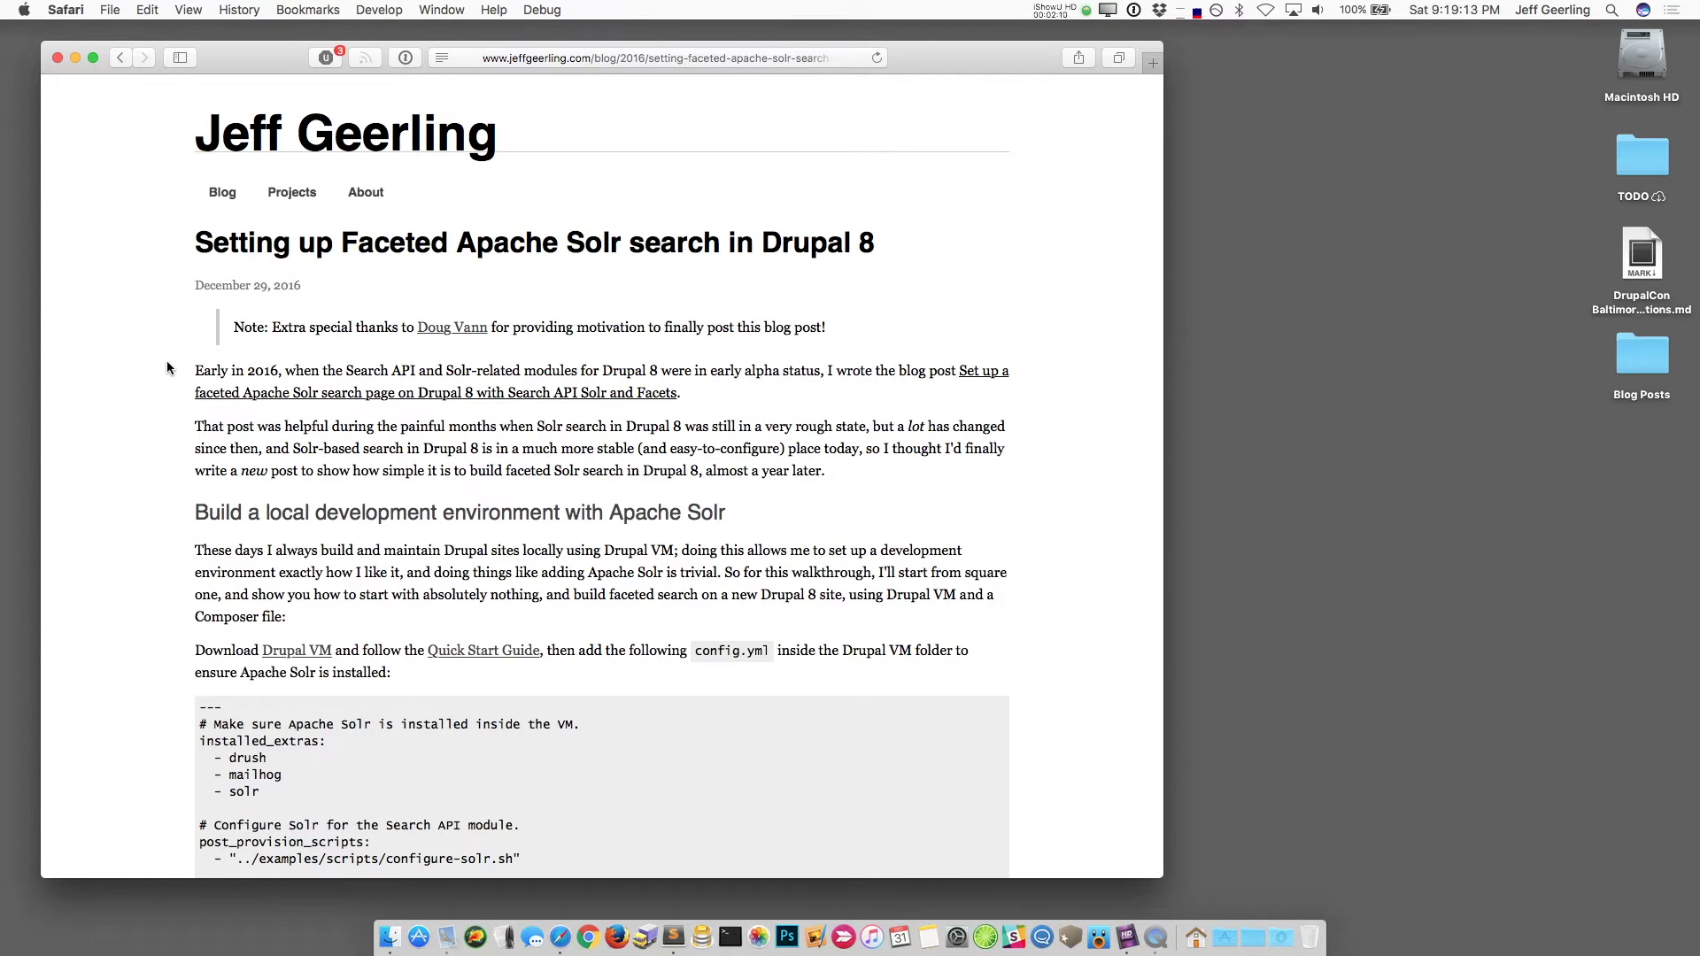
scroll(166, 361, "down", 5)
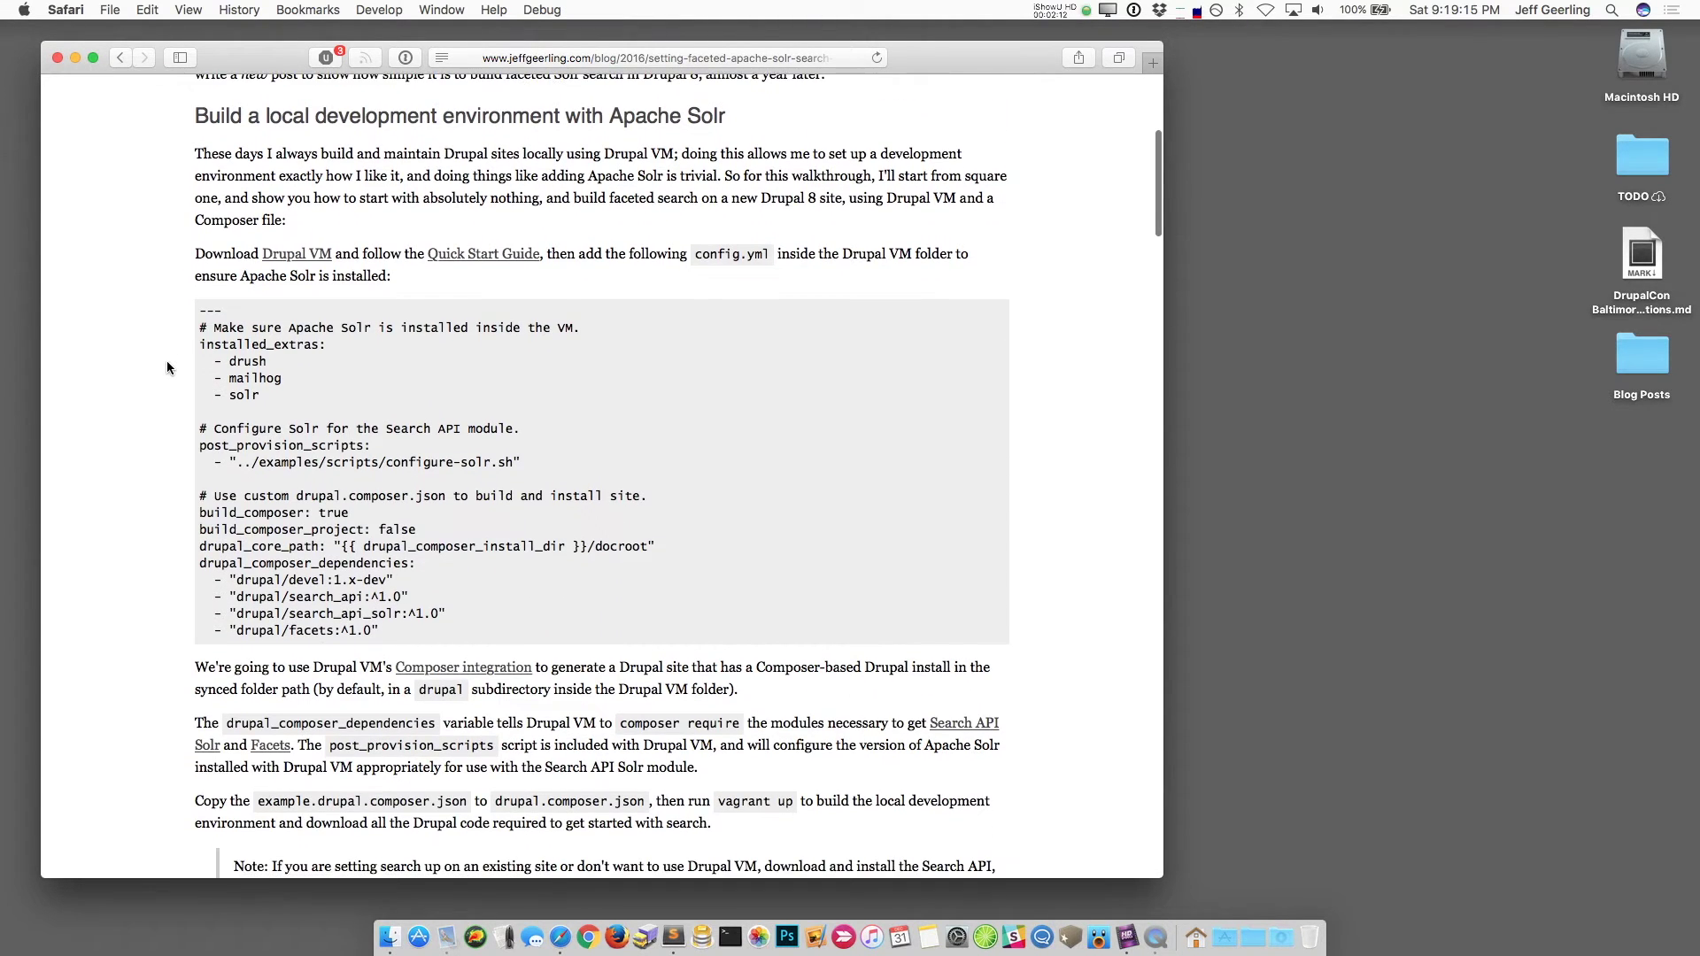
left_click_drag(399, 634, 196, 316)
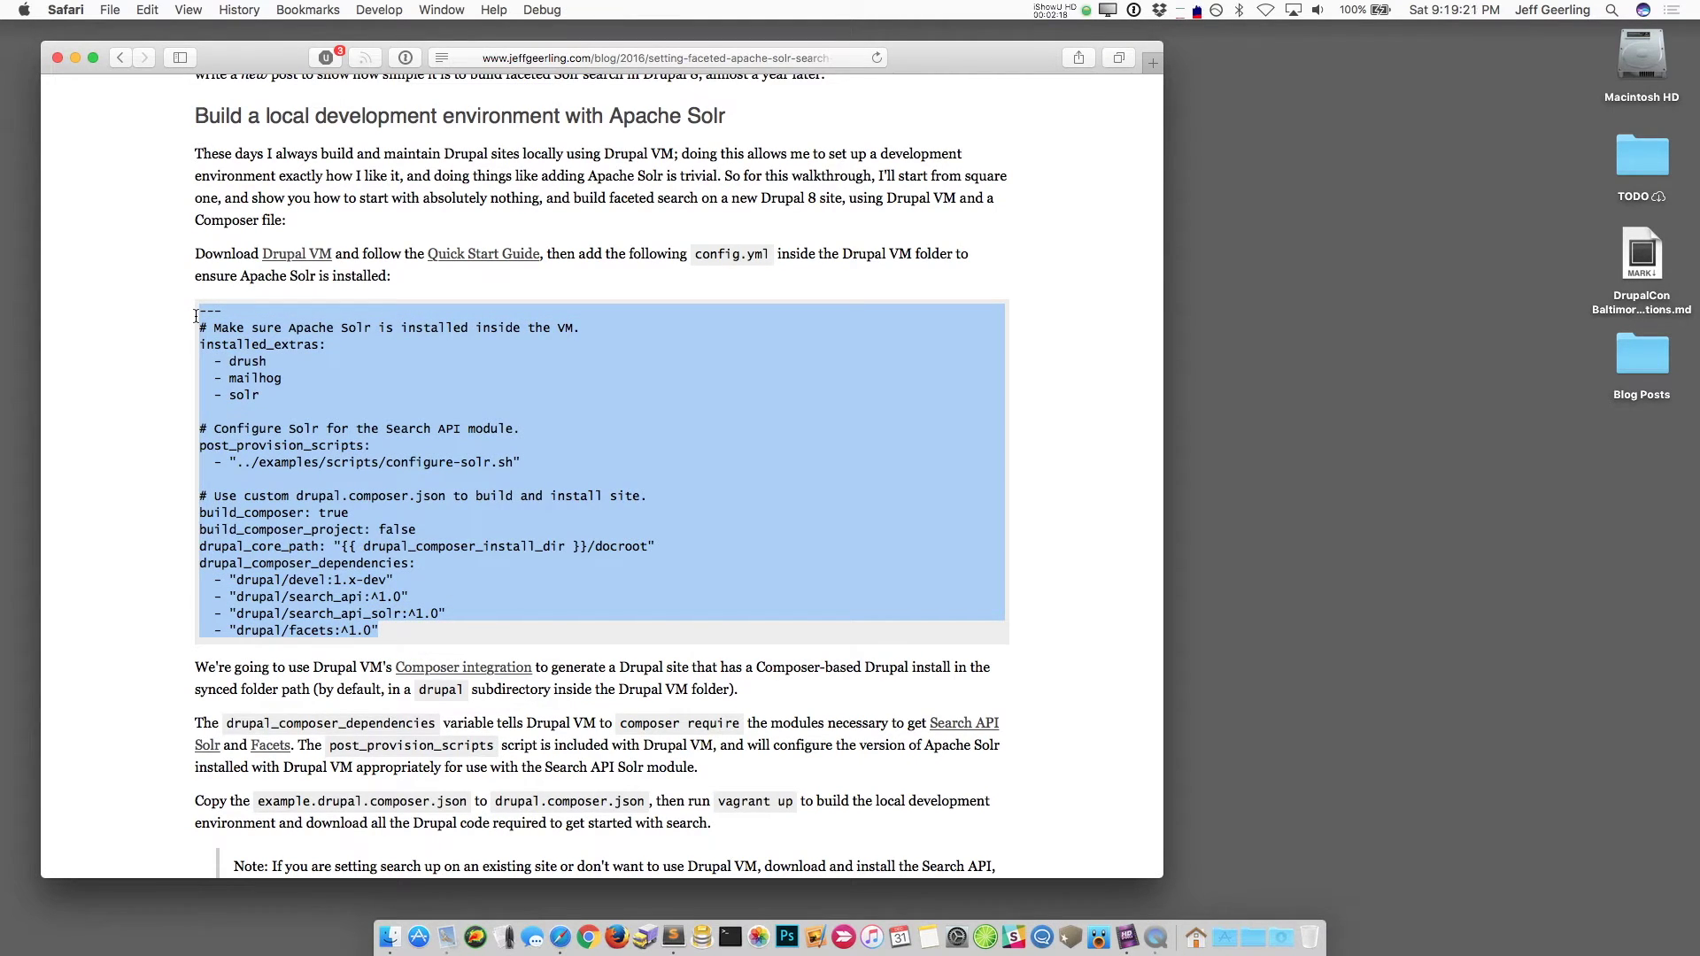
Step: Open drupalvm.com in a new tab and download the Drupal VM archive
left_click(311, 257, "super")
key("ctrl+Tab")
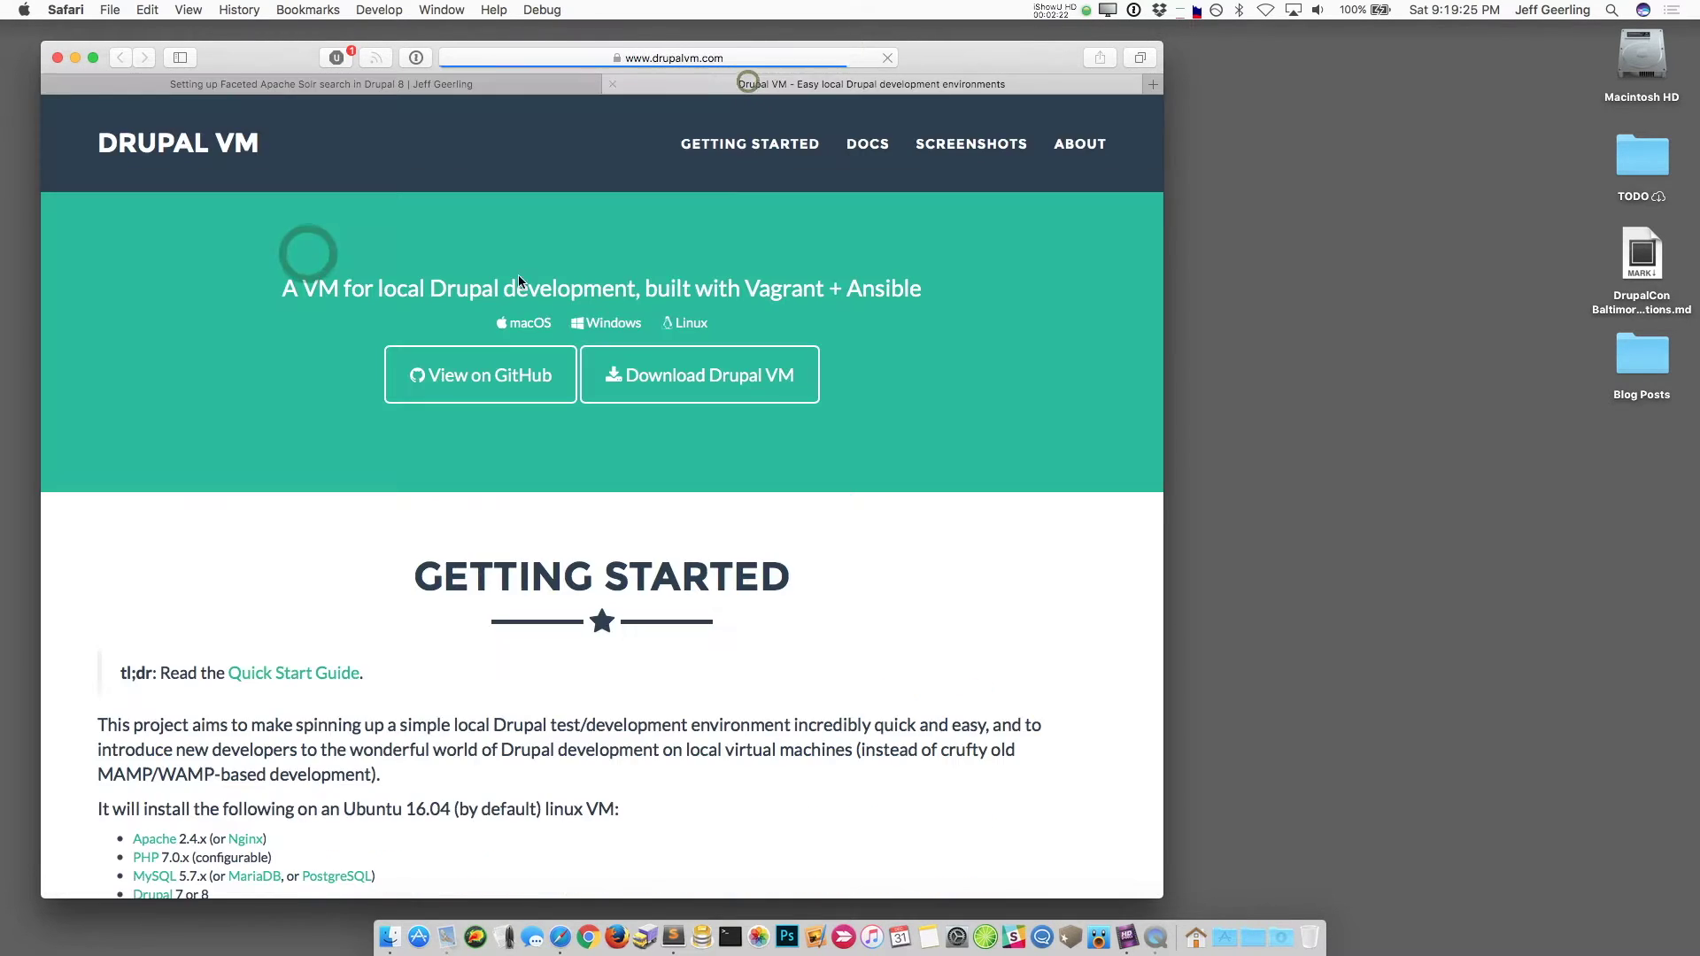
left_click(671, 374)
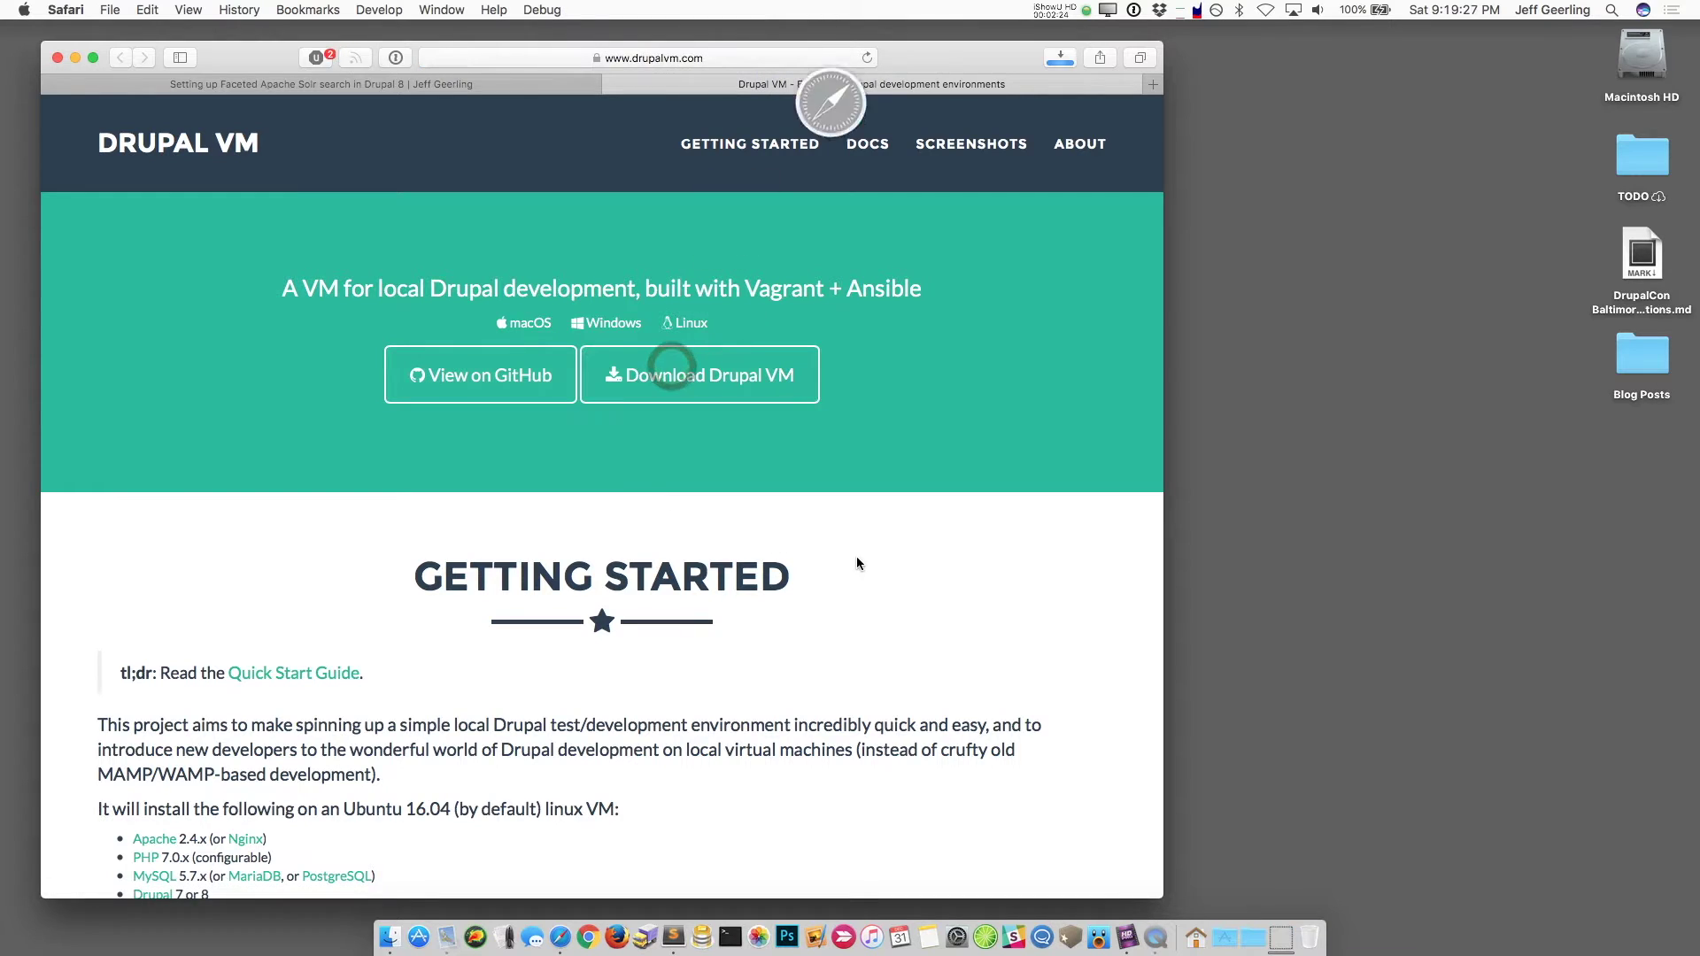
Step: In Downloads, trash the Drupal VM zip and rename the unzipped folder to solr-facets
left_click(1268, 934)
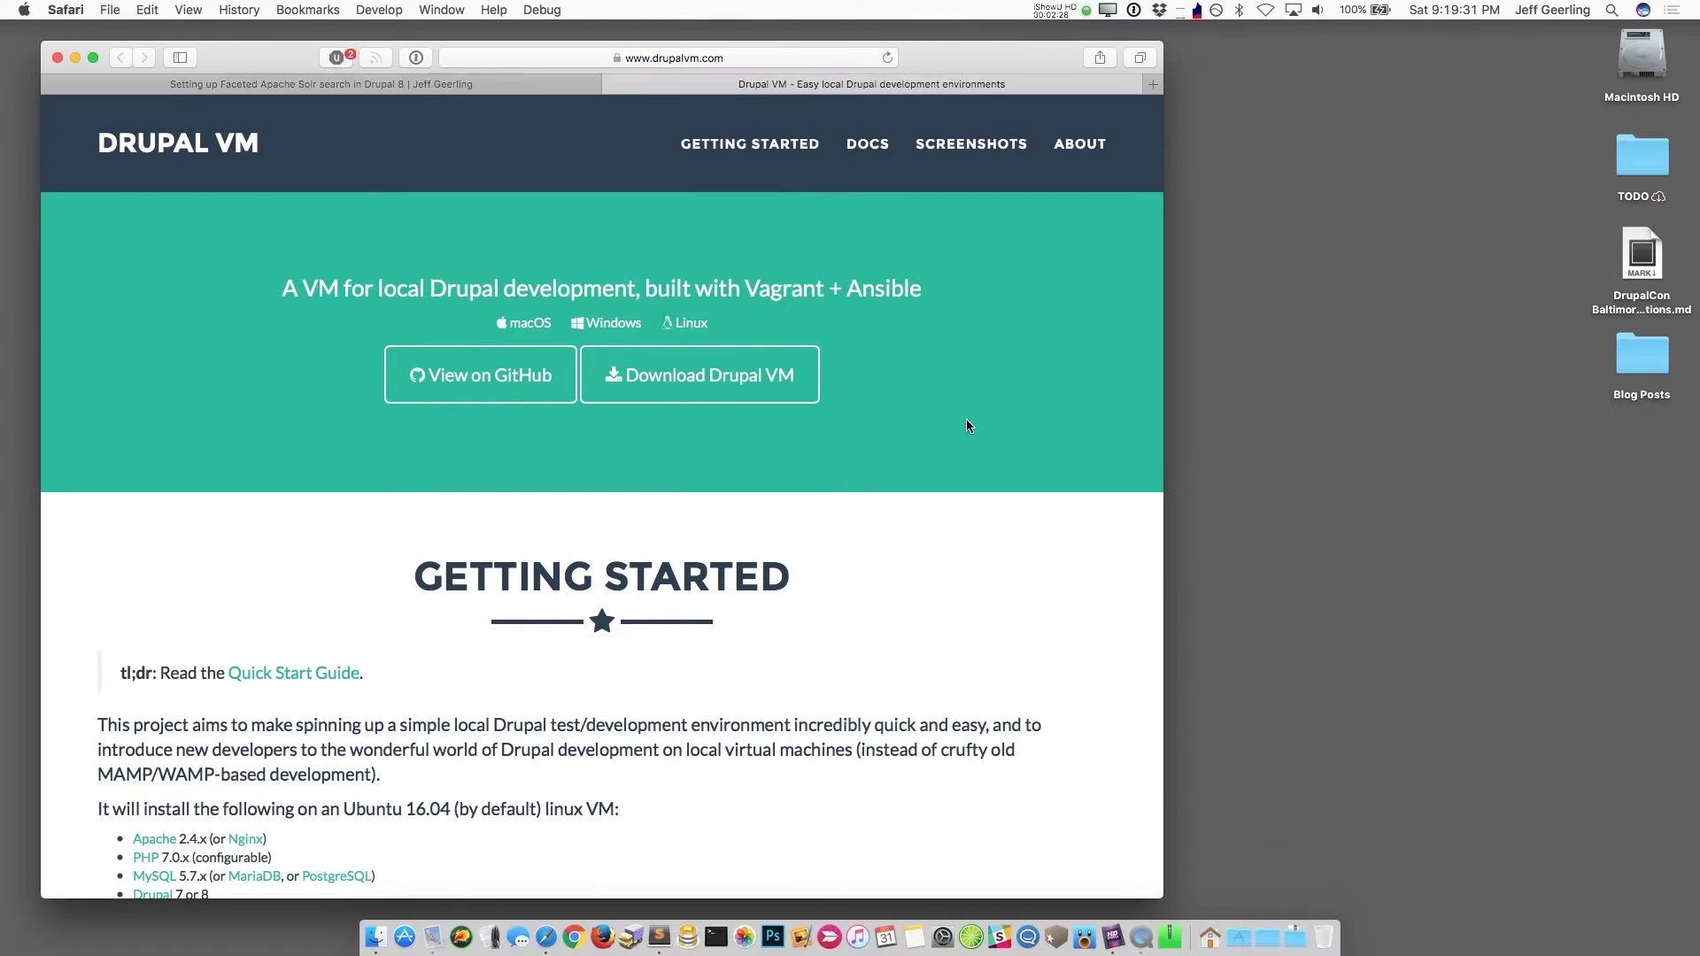
left_click(1295, 399)
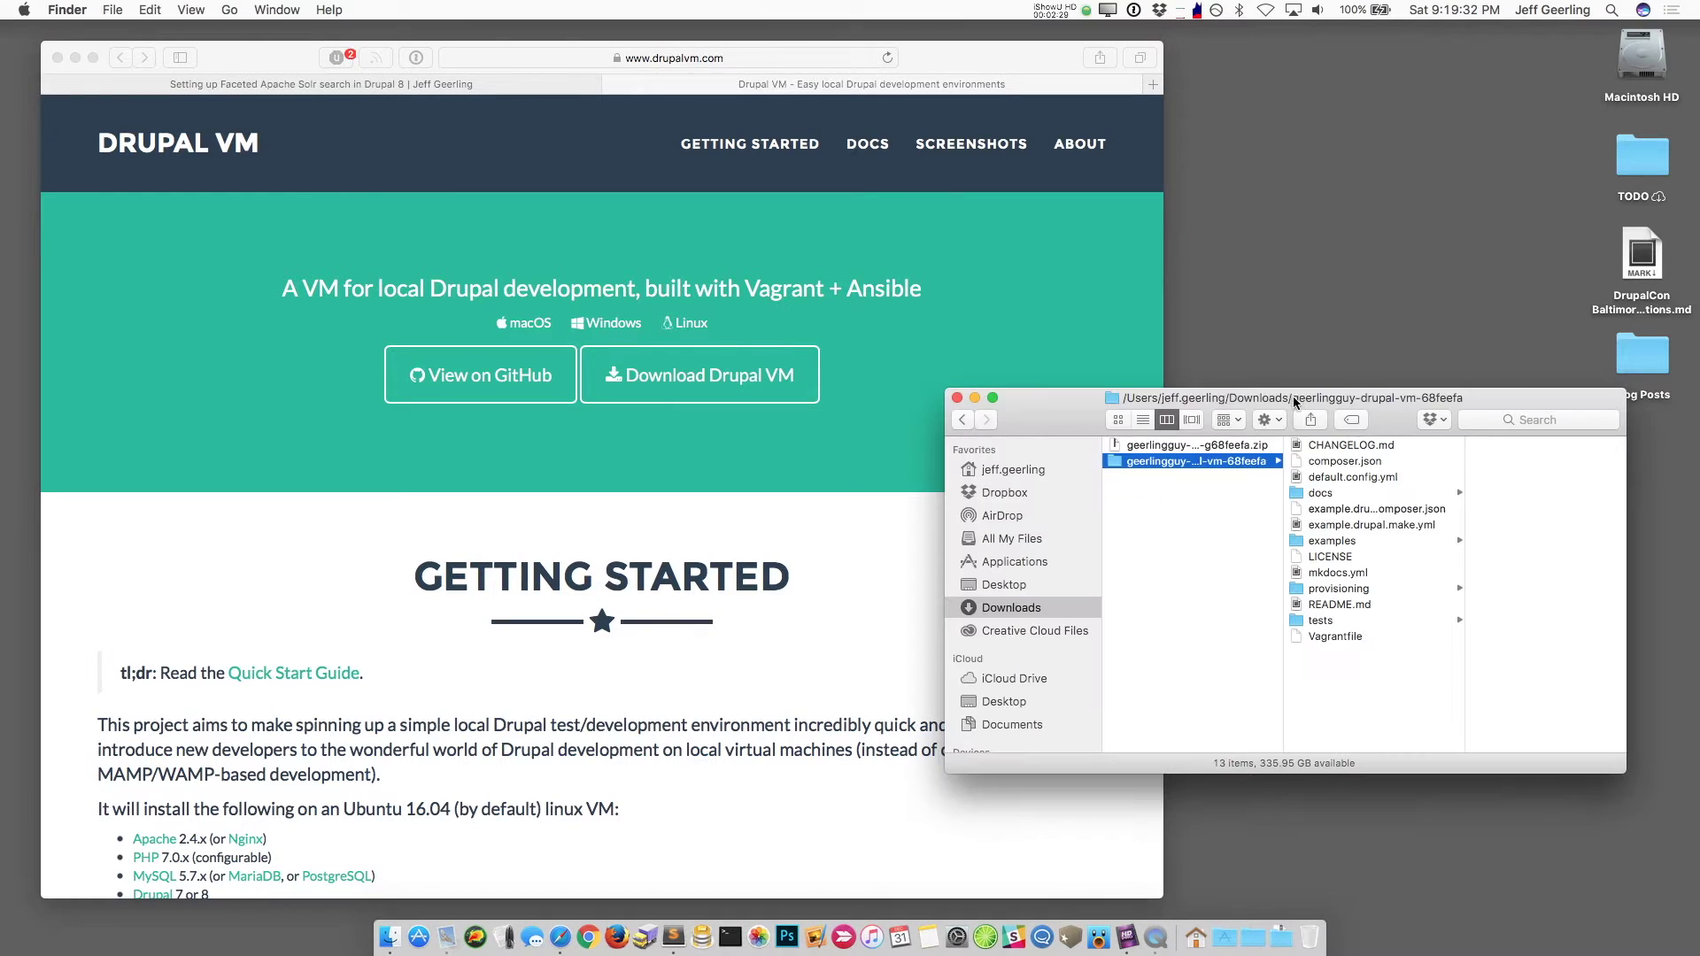
left_click(1215, 445)
key("super+BackSpace")
key("Return")
key("BackSpace")
type("solr-facets")
key("Return")
Step: Review the Drupal VM Quick Start Guide on GitHub, then close that tab
left_click(752, 544)
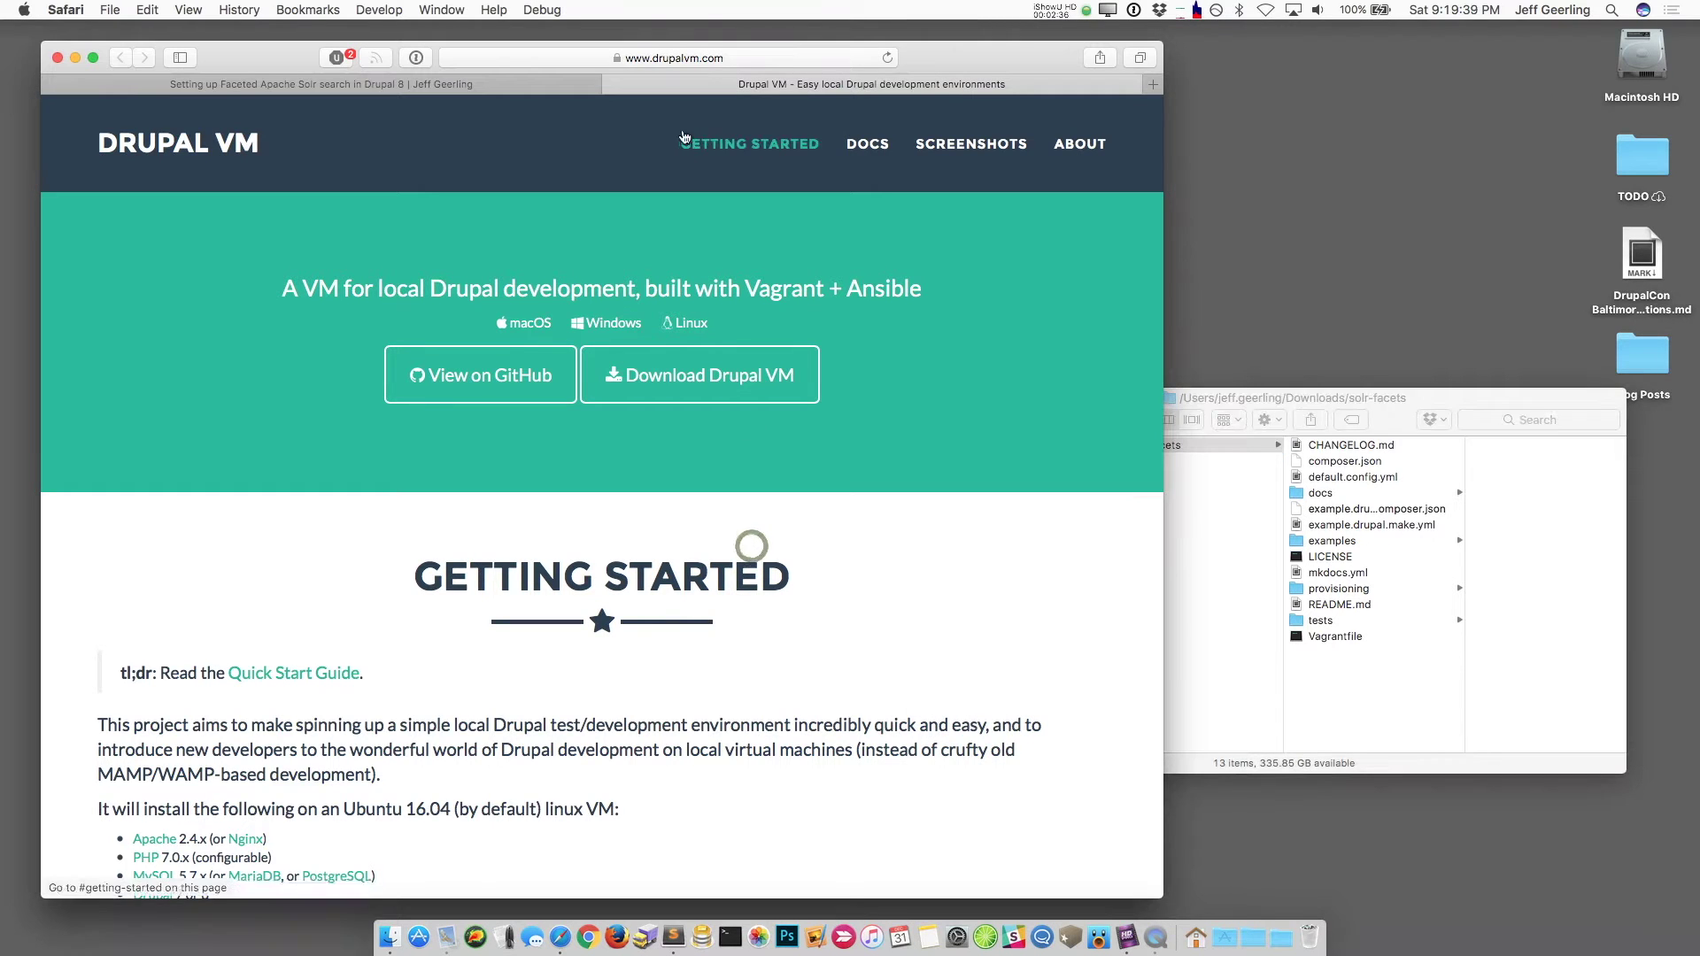
left_click(295, 673)
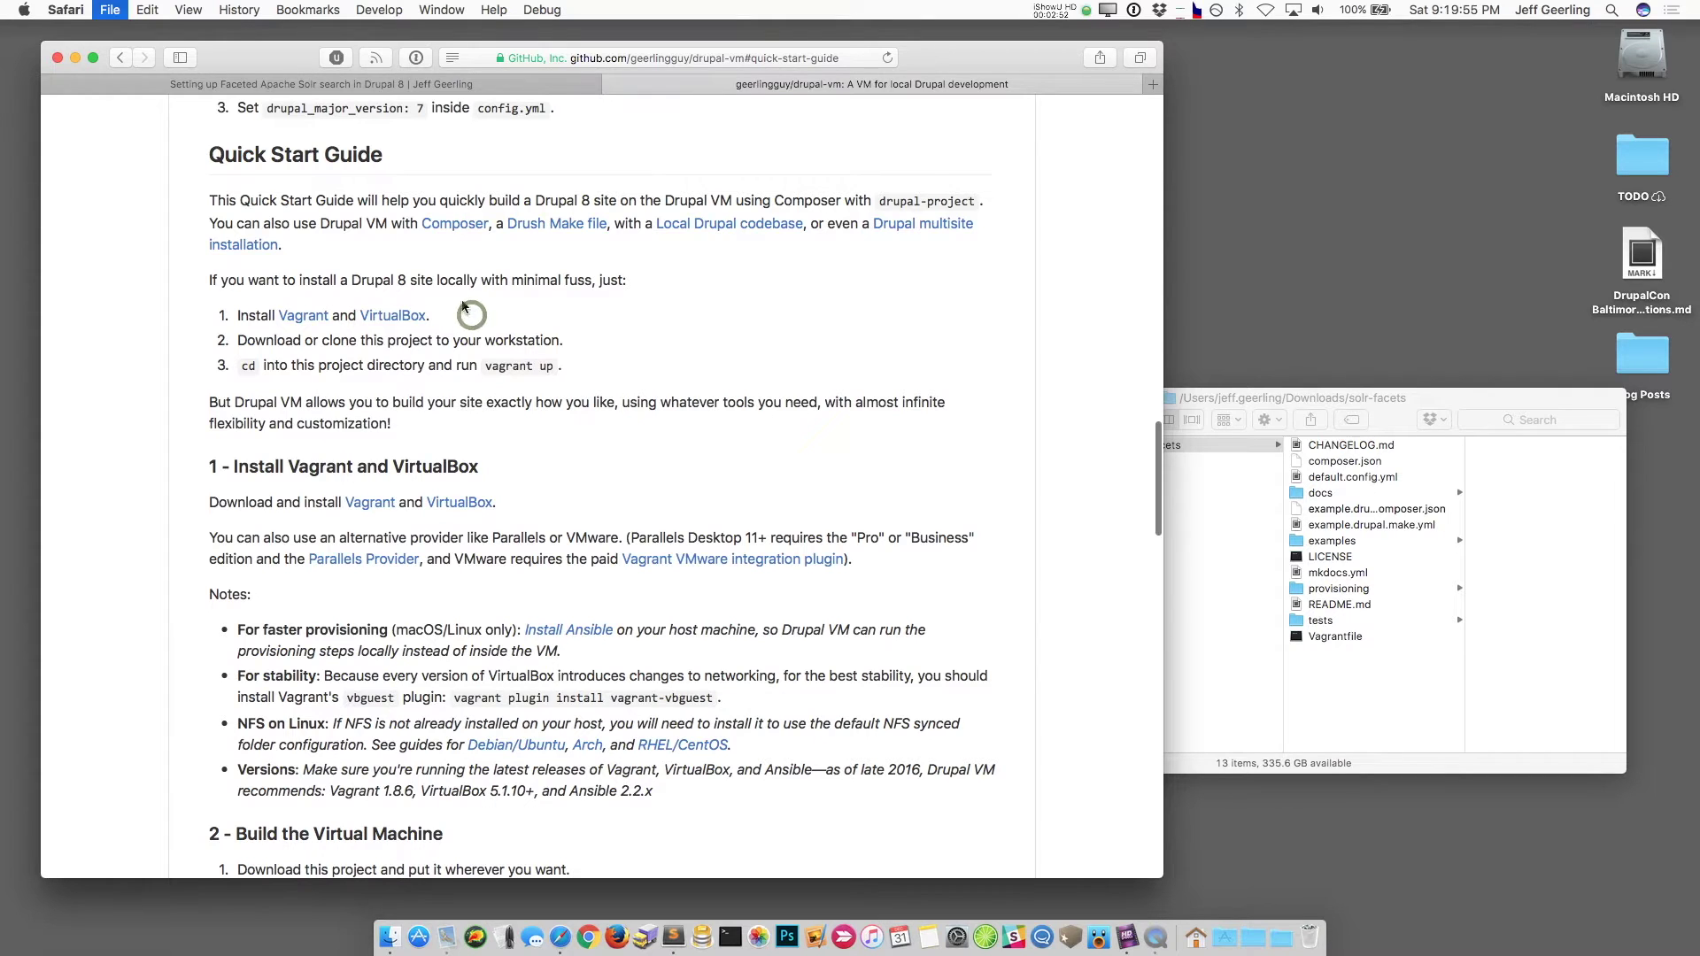
key("super+w")
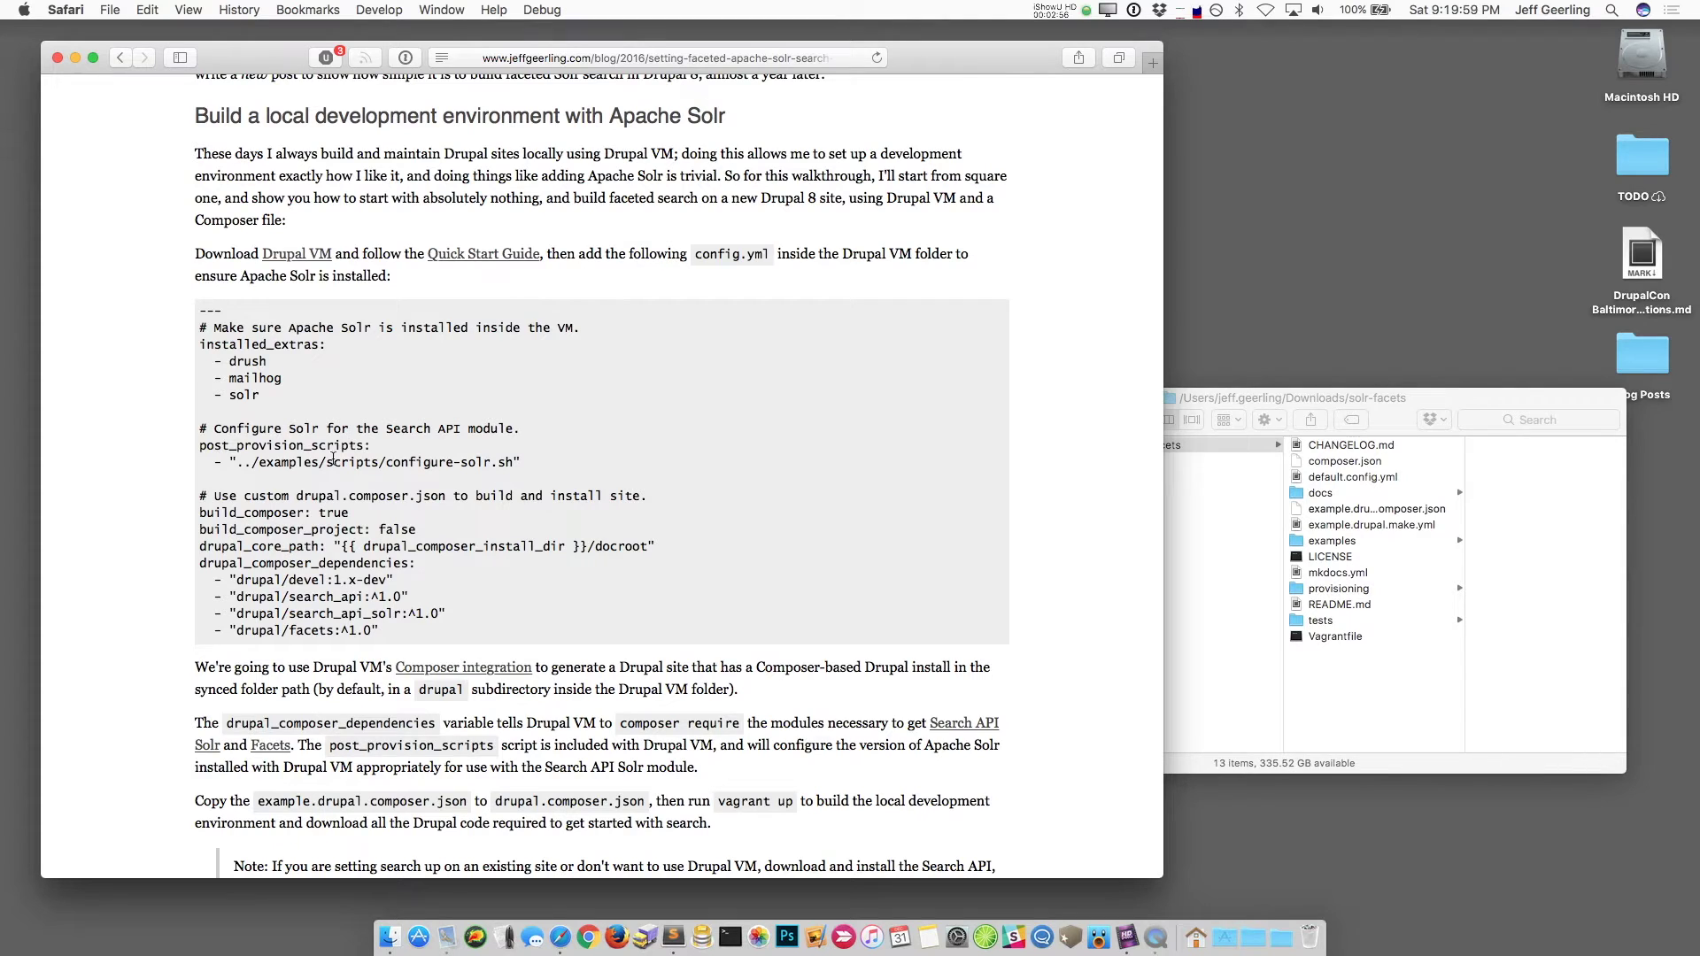
Step: Select the blog's config.yml code block, then duplicate default.config.yml as config.yml in solr-facets
left_click_drag(386, 630, 200, 308)
key("super+c")
left_click(1371, 664)
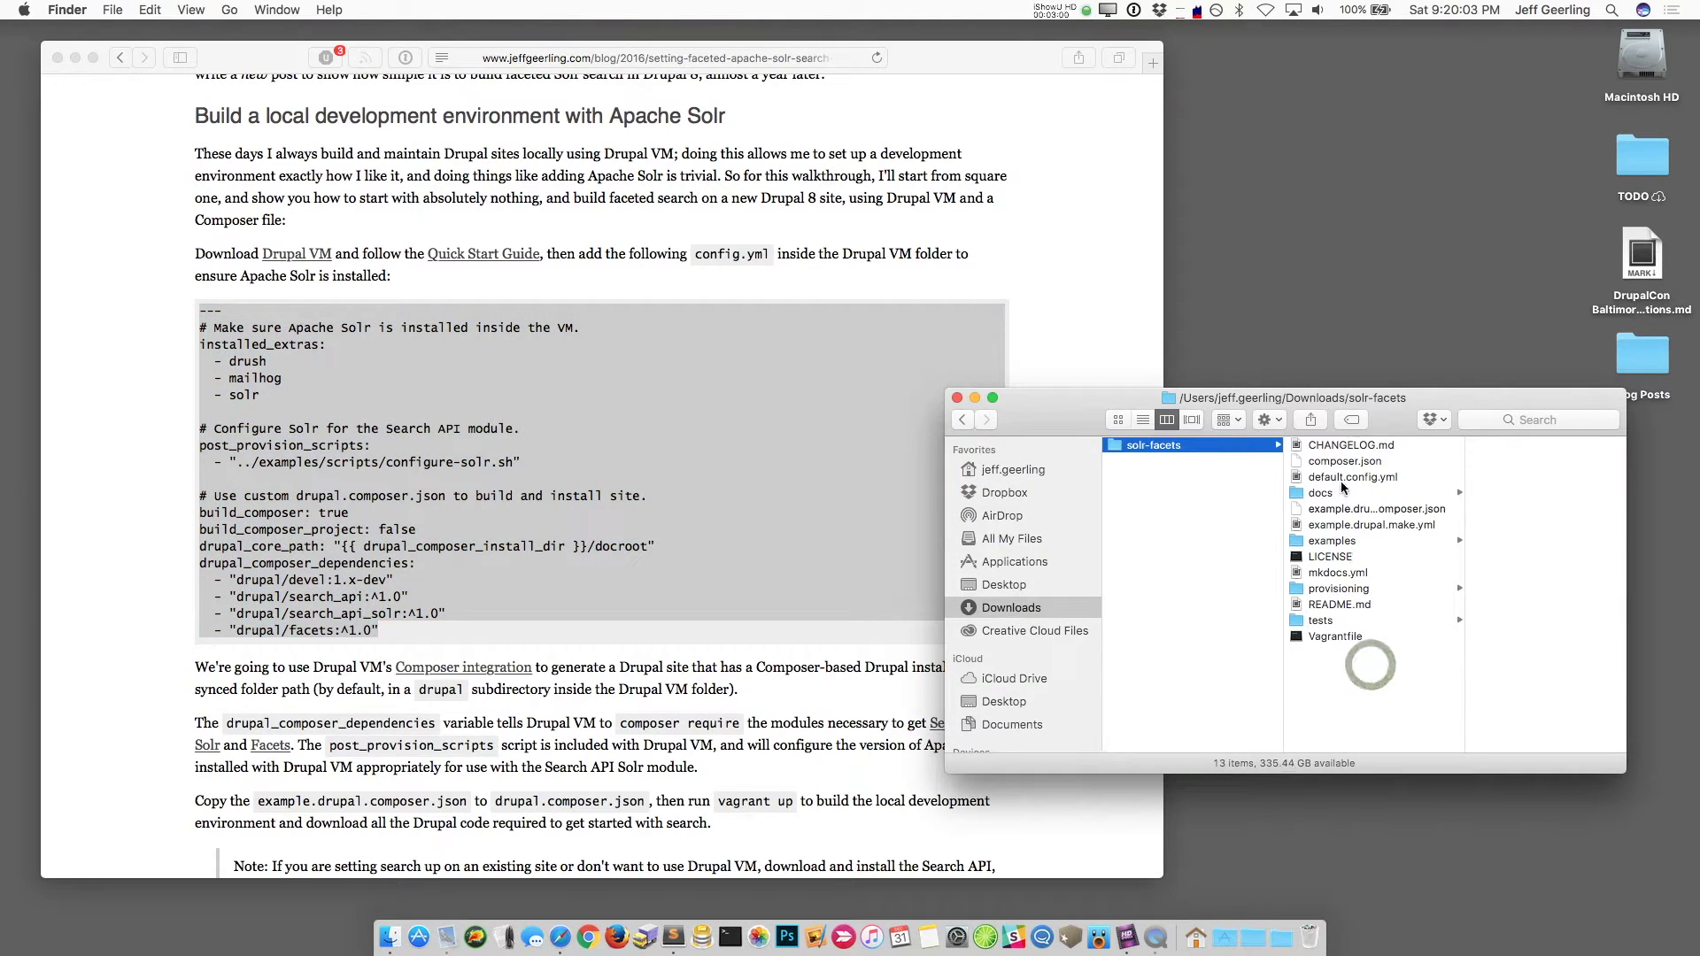
left_click(1342, 482)
key("super+d")
key("Return")
type("config.yml")
key("Return")
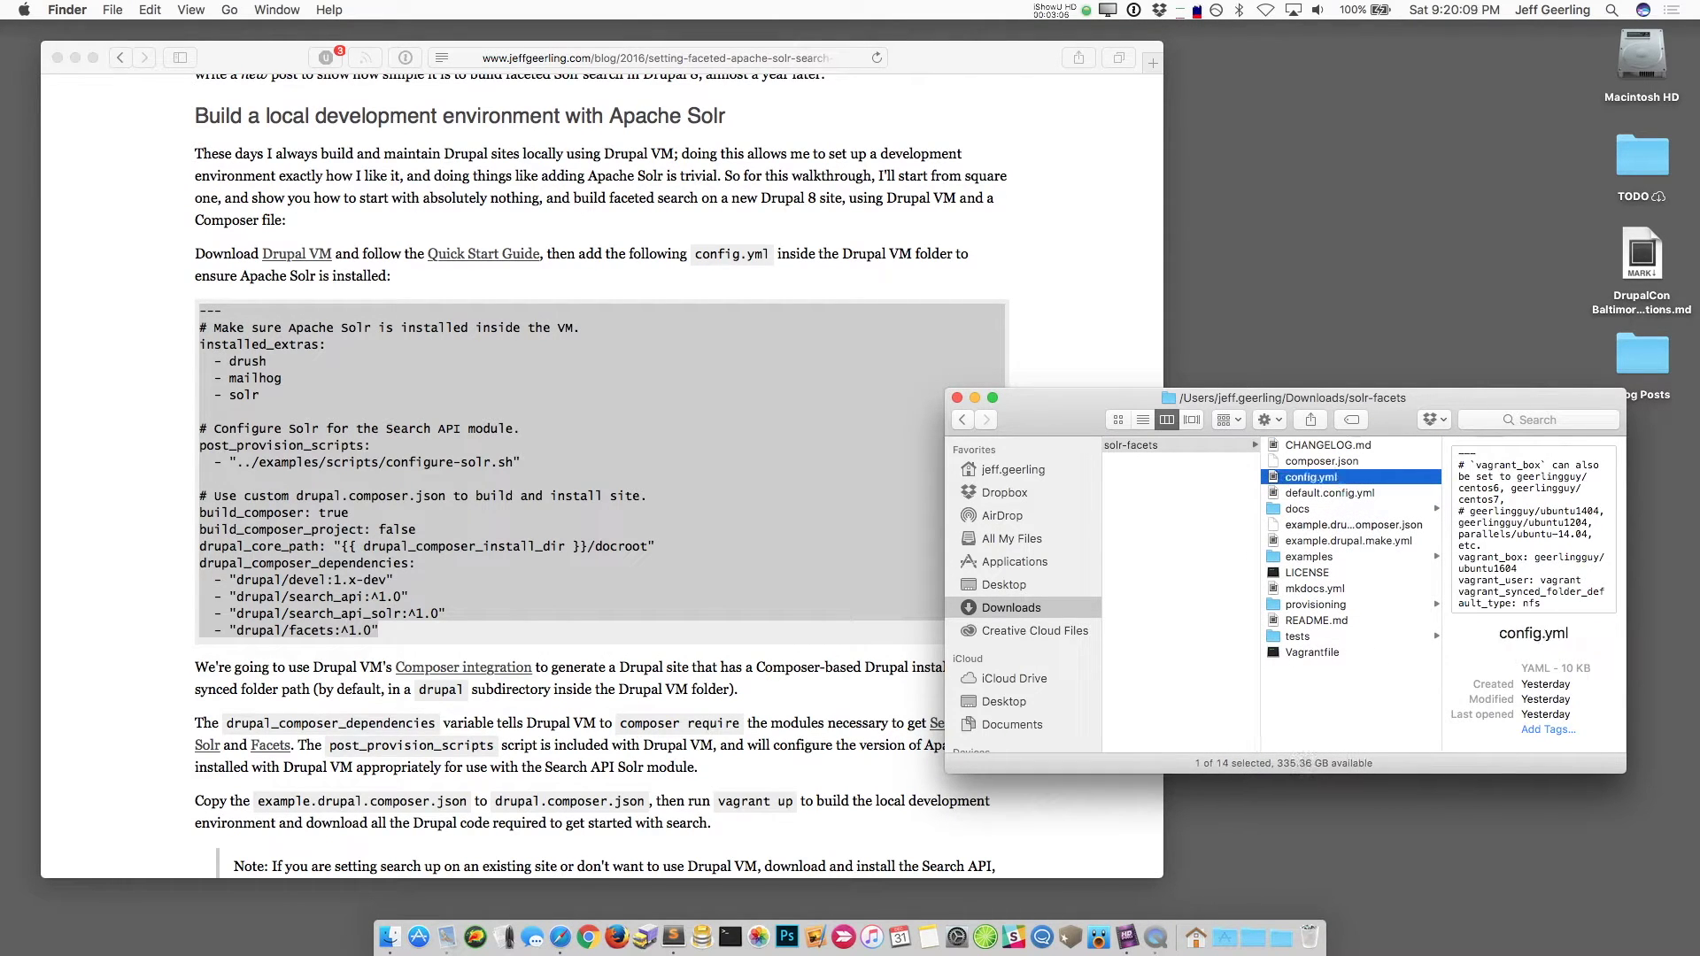
Step: Open config.yml in Sublime Text and delete all of its contents
key("super+o")
key("super+a")
key("BackSpace")
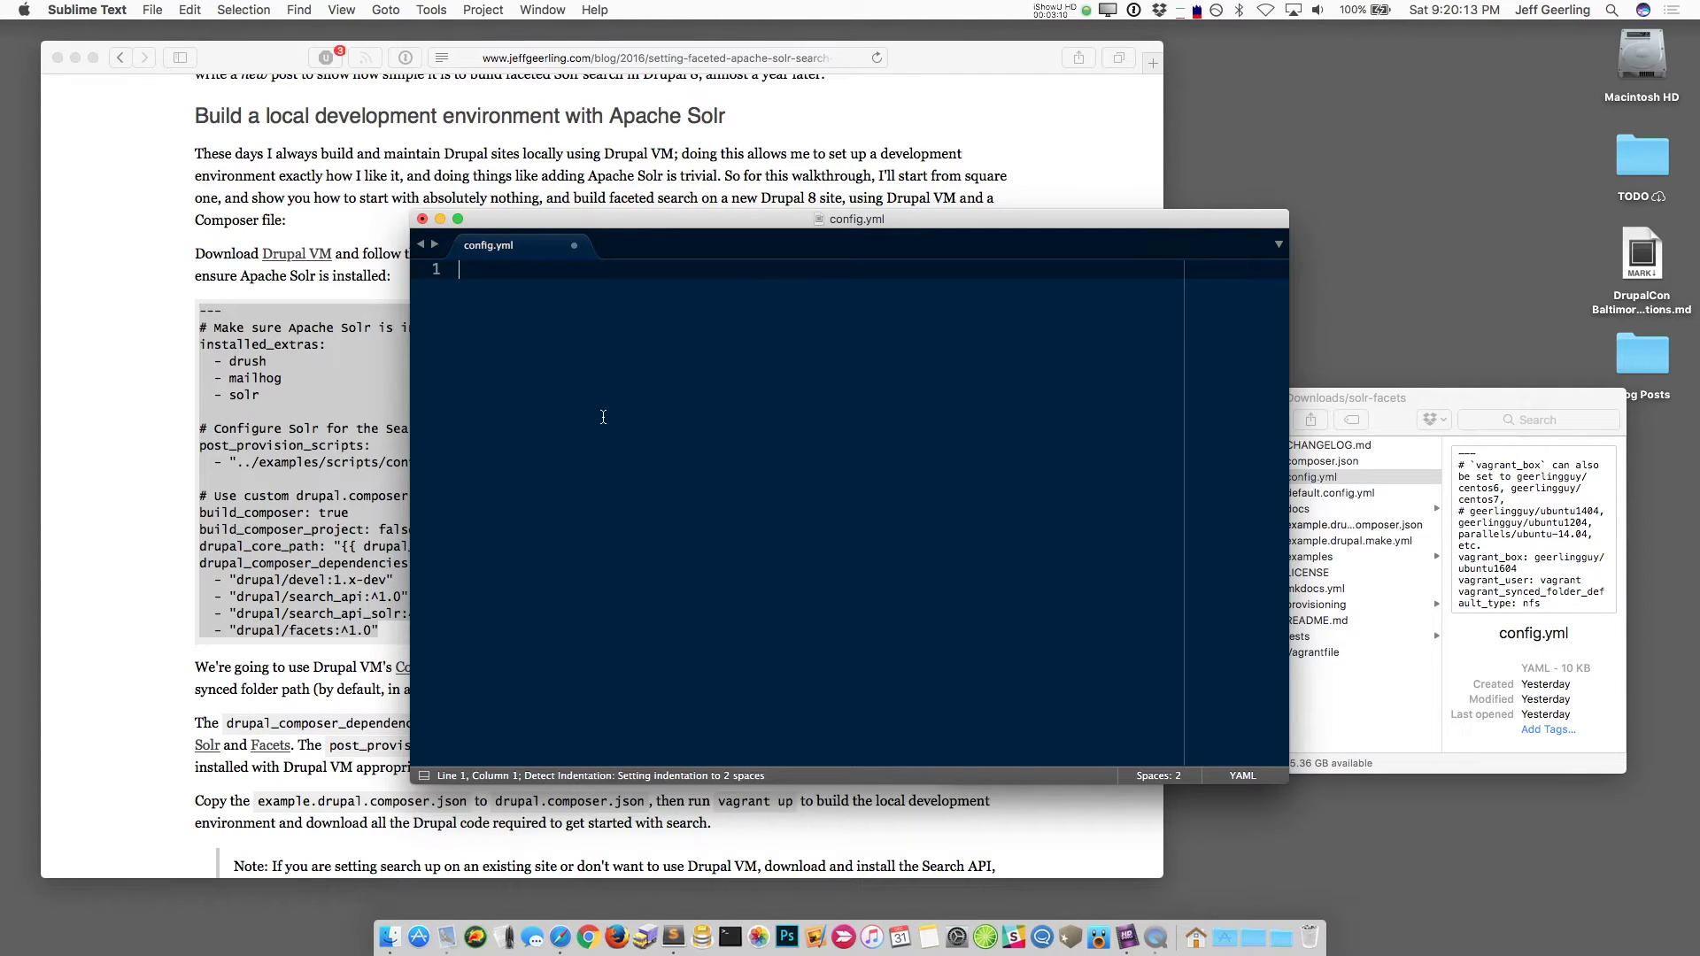
Step: Paste the copied Drupal VM YAML, highlighting the solr extra, post-provision scripts and Composer settings
key("super+v")
left_click_drag(541, 363, 501, 363)
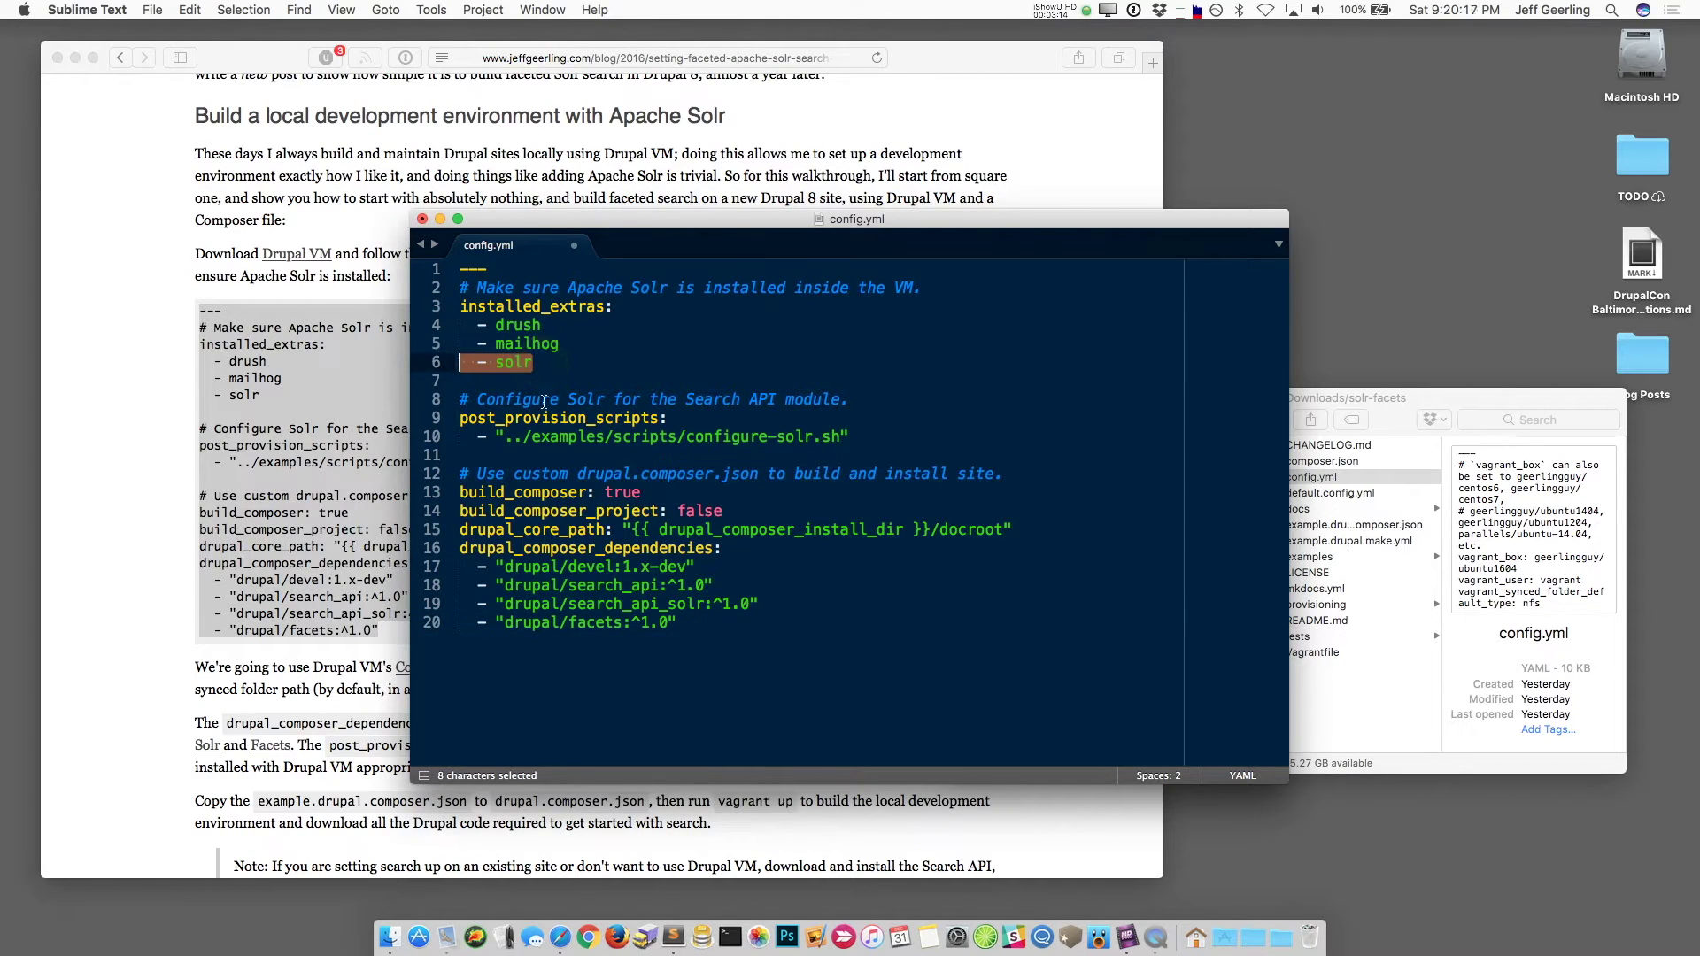
left_click_drag(868, 436, 462, 422)
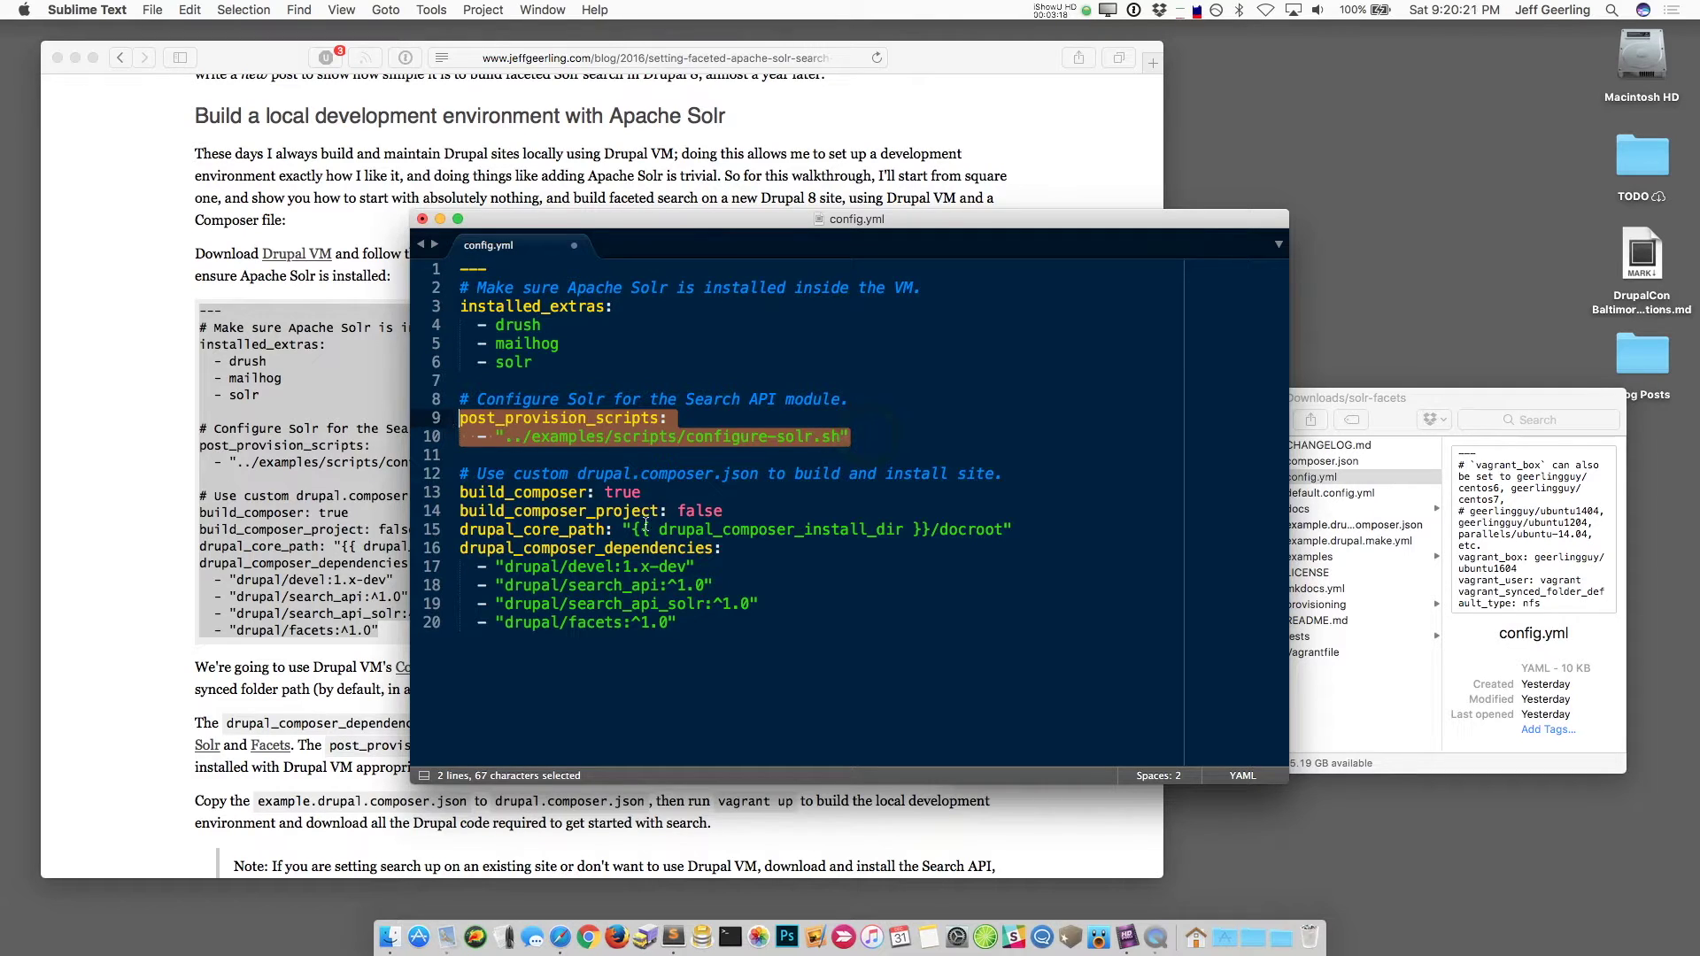
left_click_drag(708, 623, 459, 493)
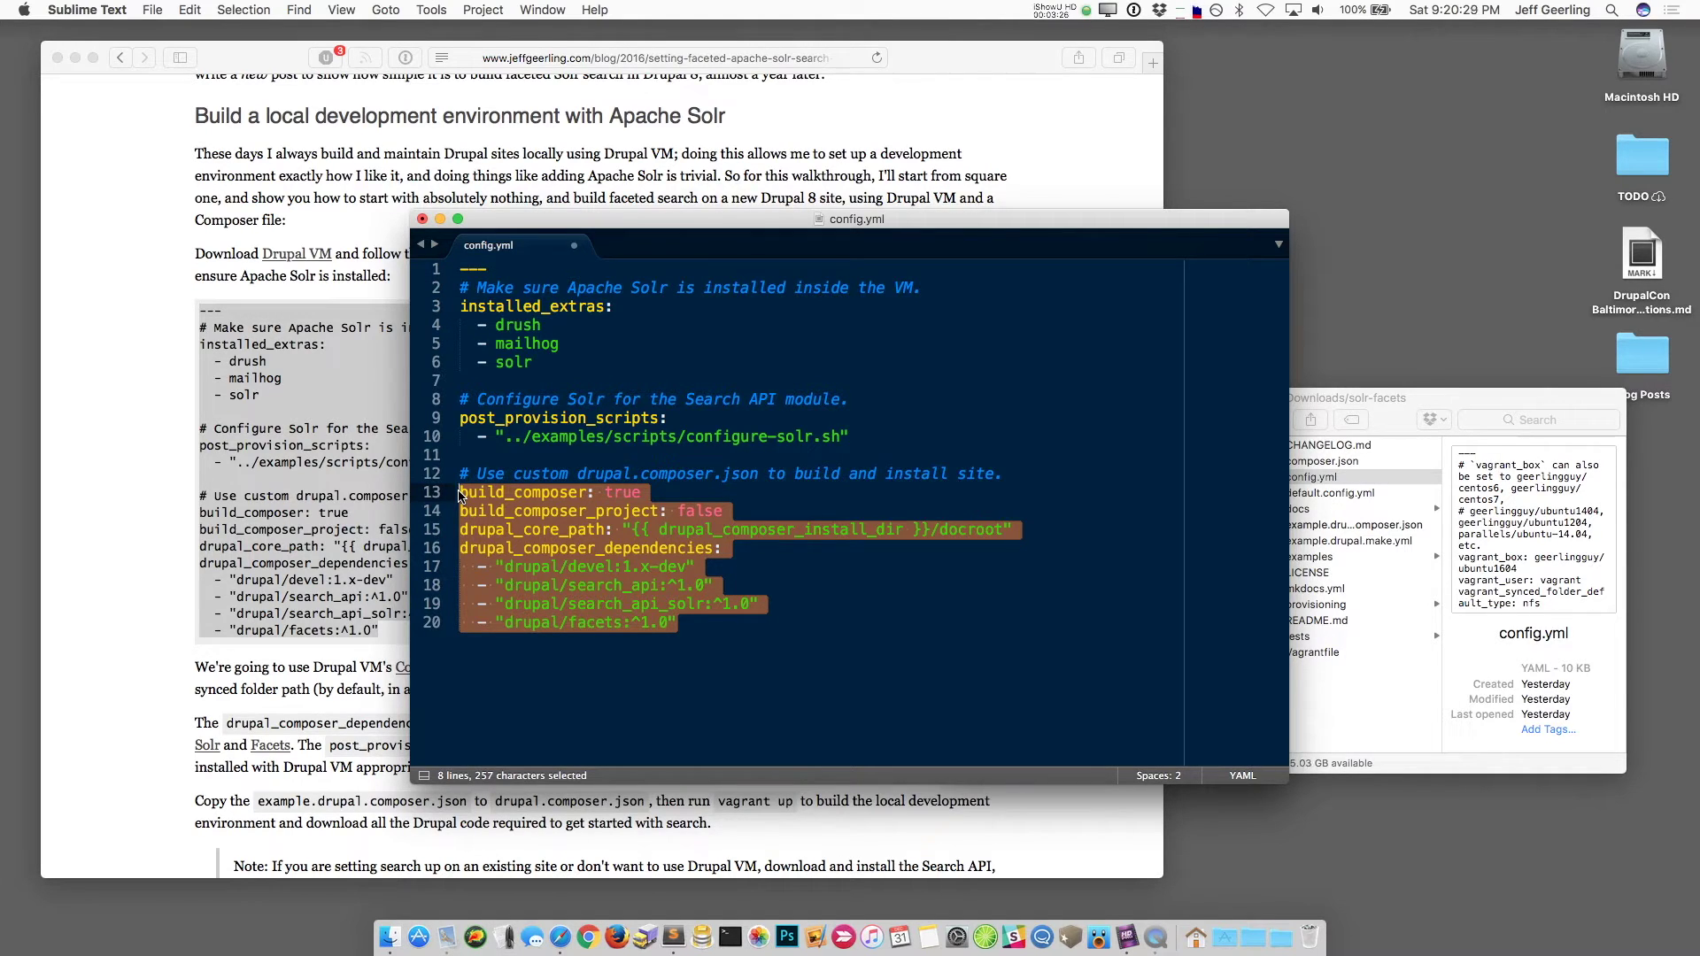
Step: Review the four Composer dependency lines and the devel module, then save config.yml
left_click(718, 630)
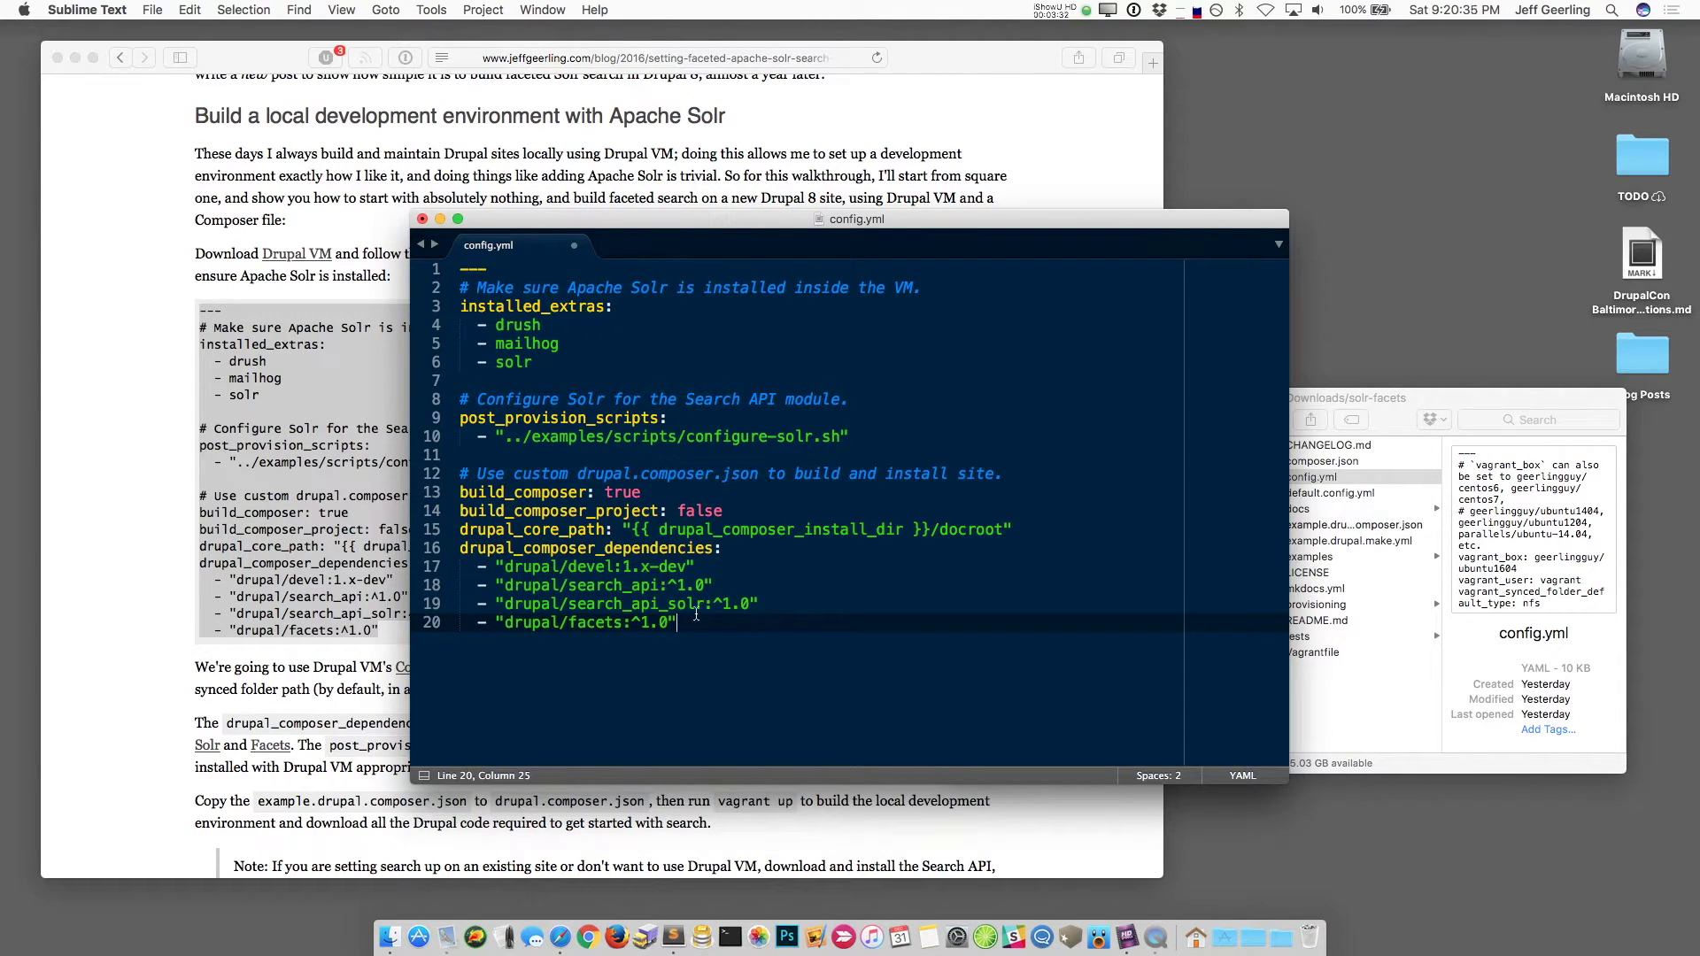
left_click_drag(694, 622, 449, 568)
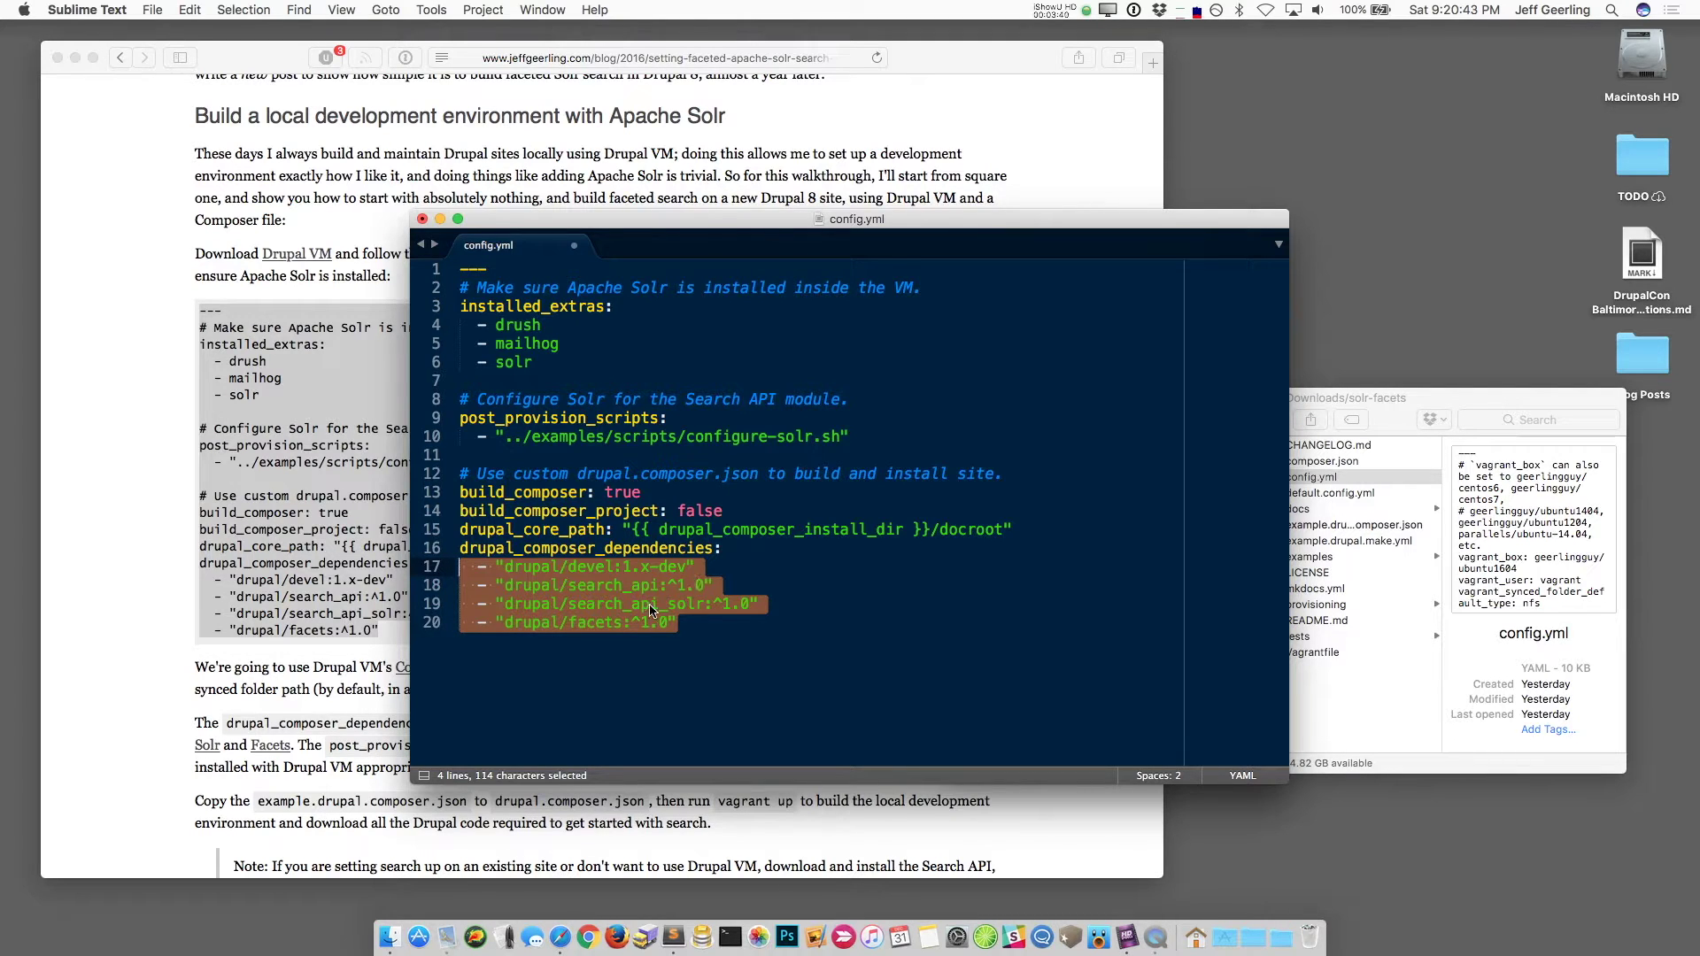
left_click(692, 624)
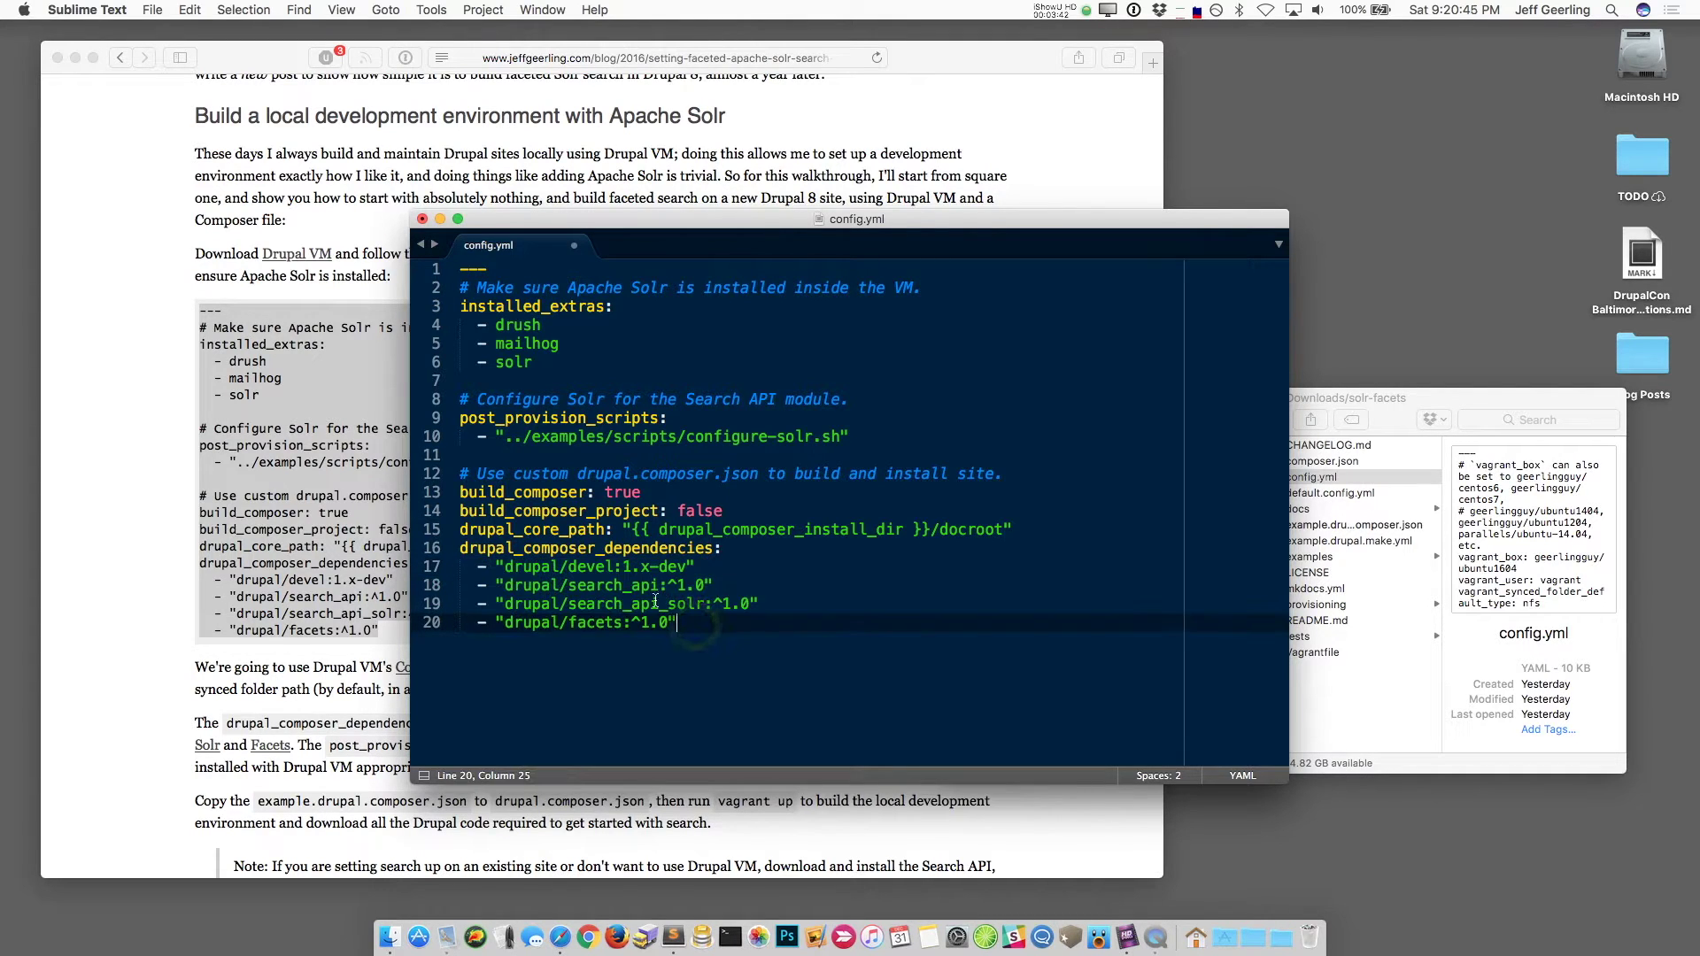
double_click(592, 570)
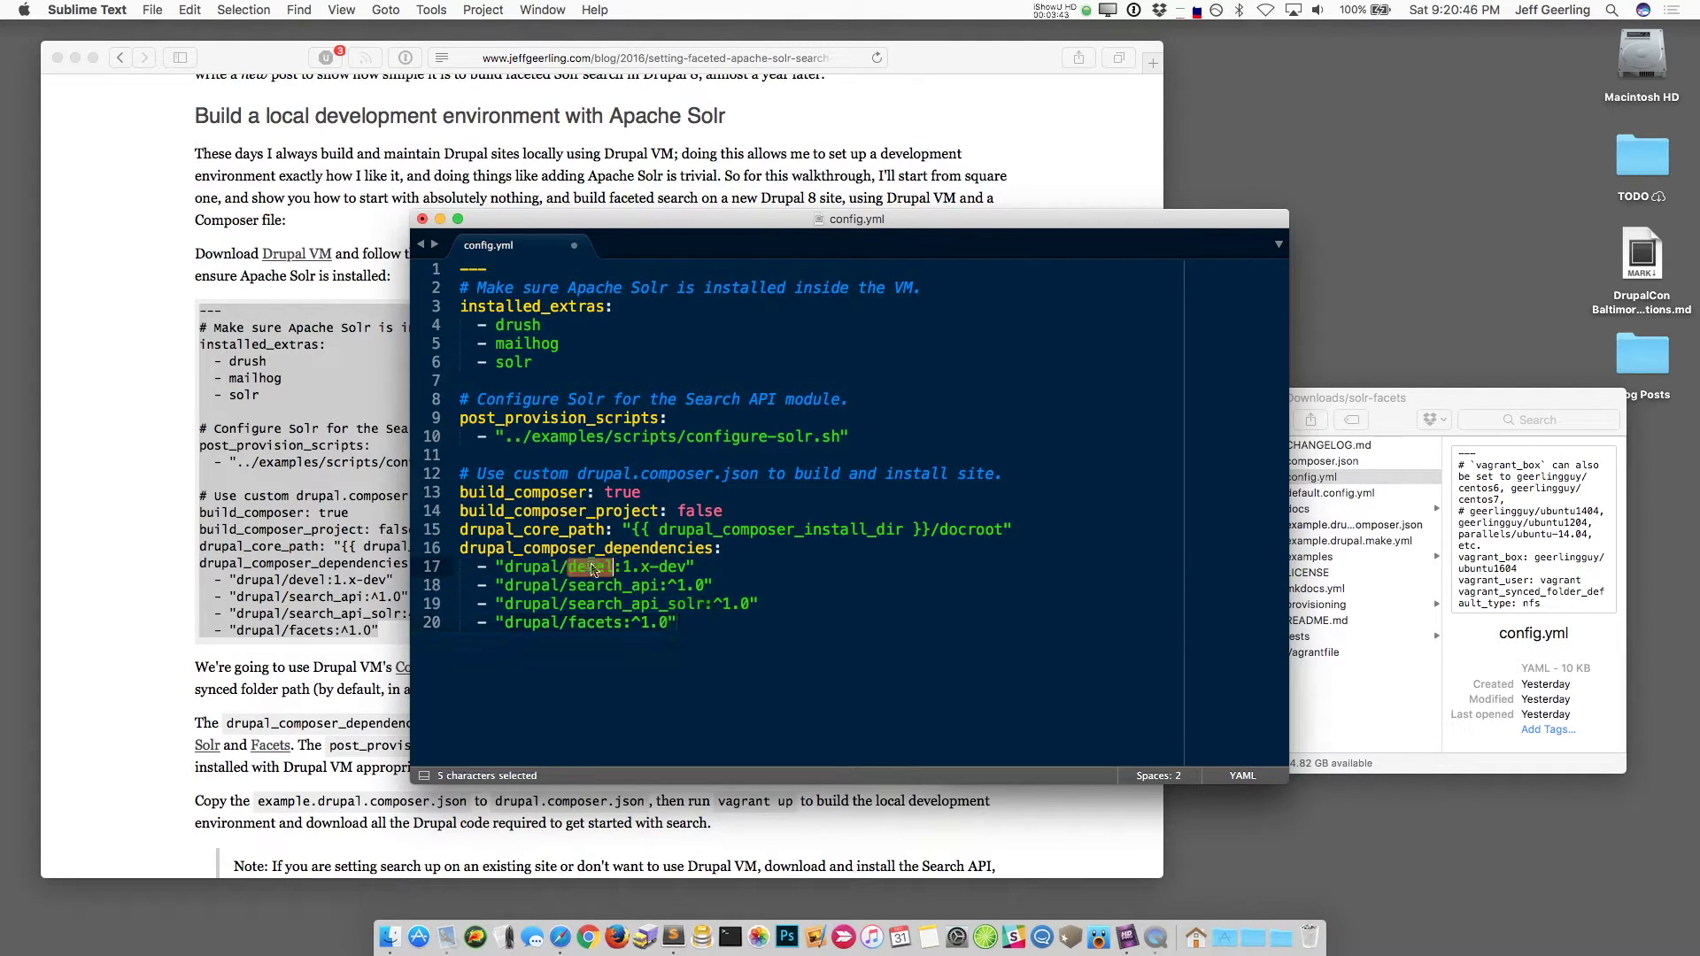
left_click(711, 643)
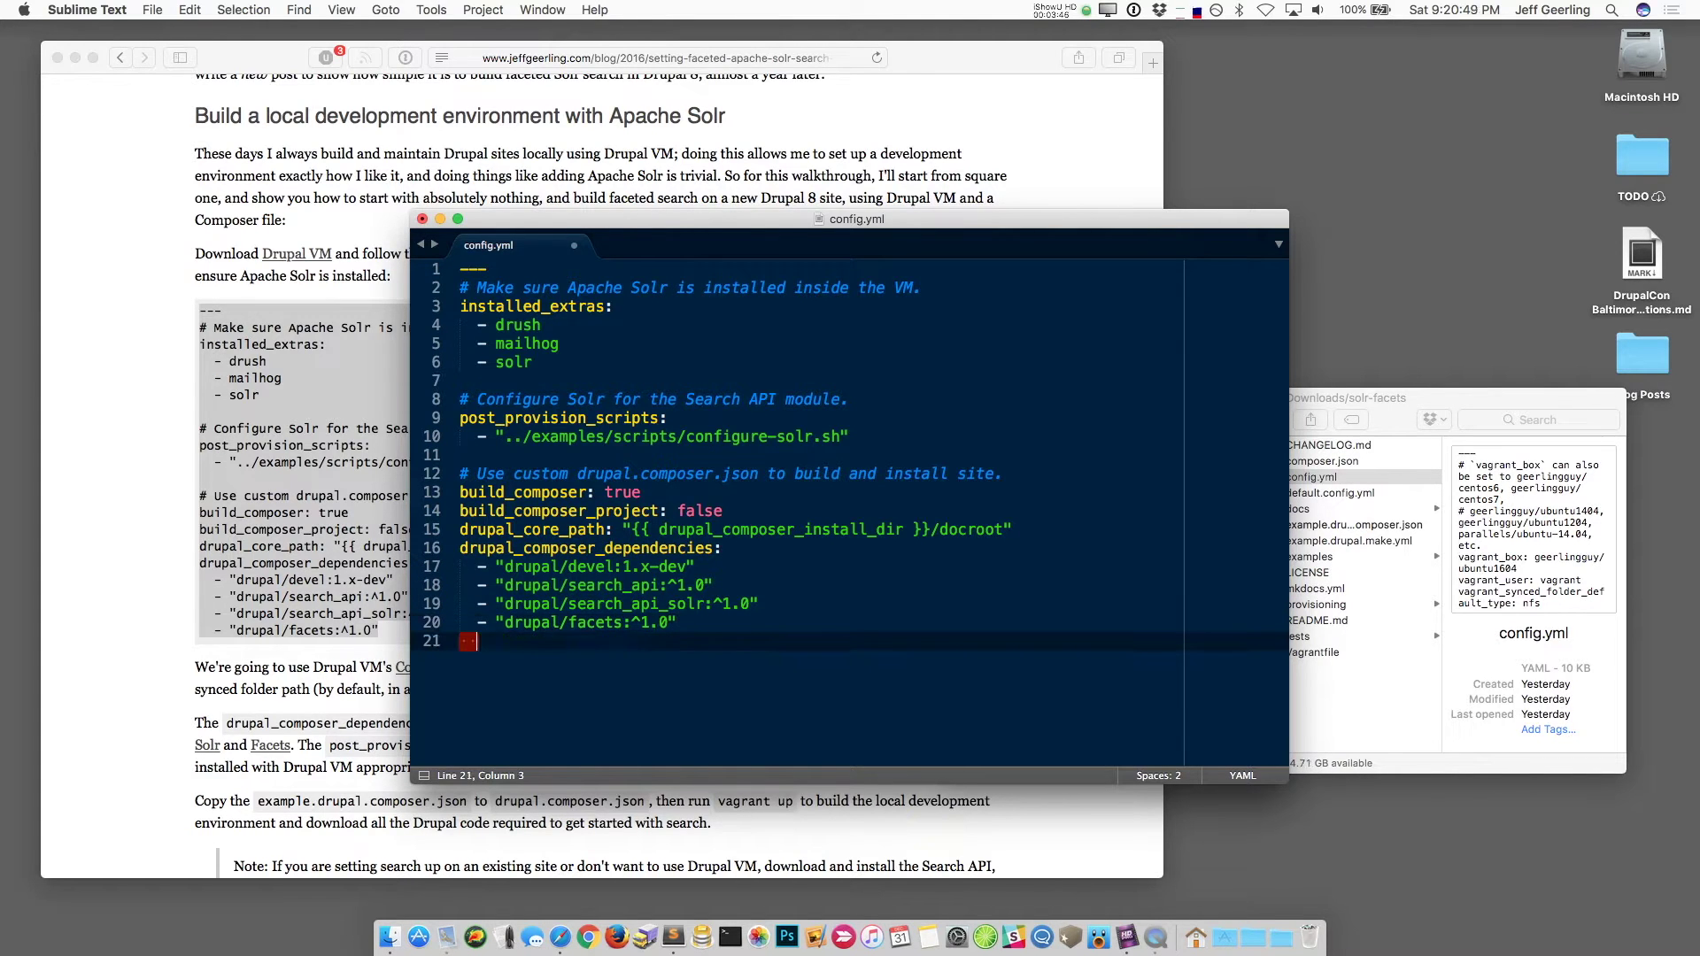
key("super+s")
Step: Close the config.yml editor and highlight the blog's step about copying example.drupal.composer.json
key("super+w")
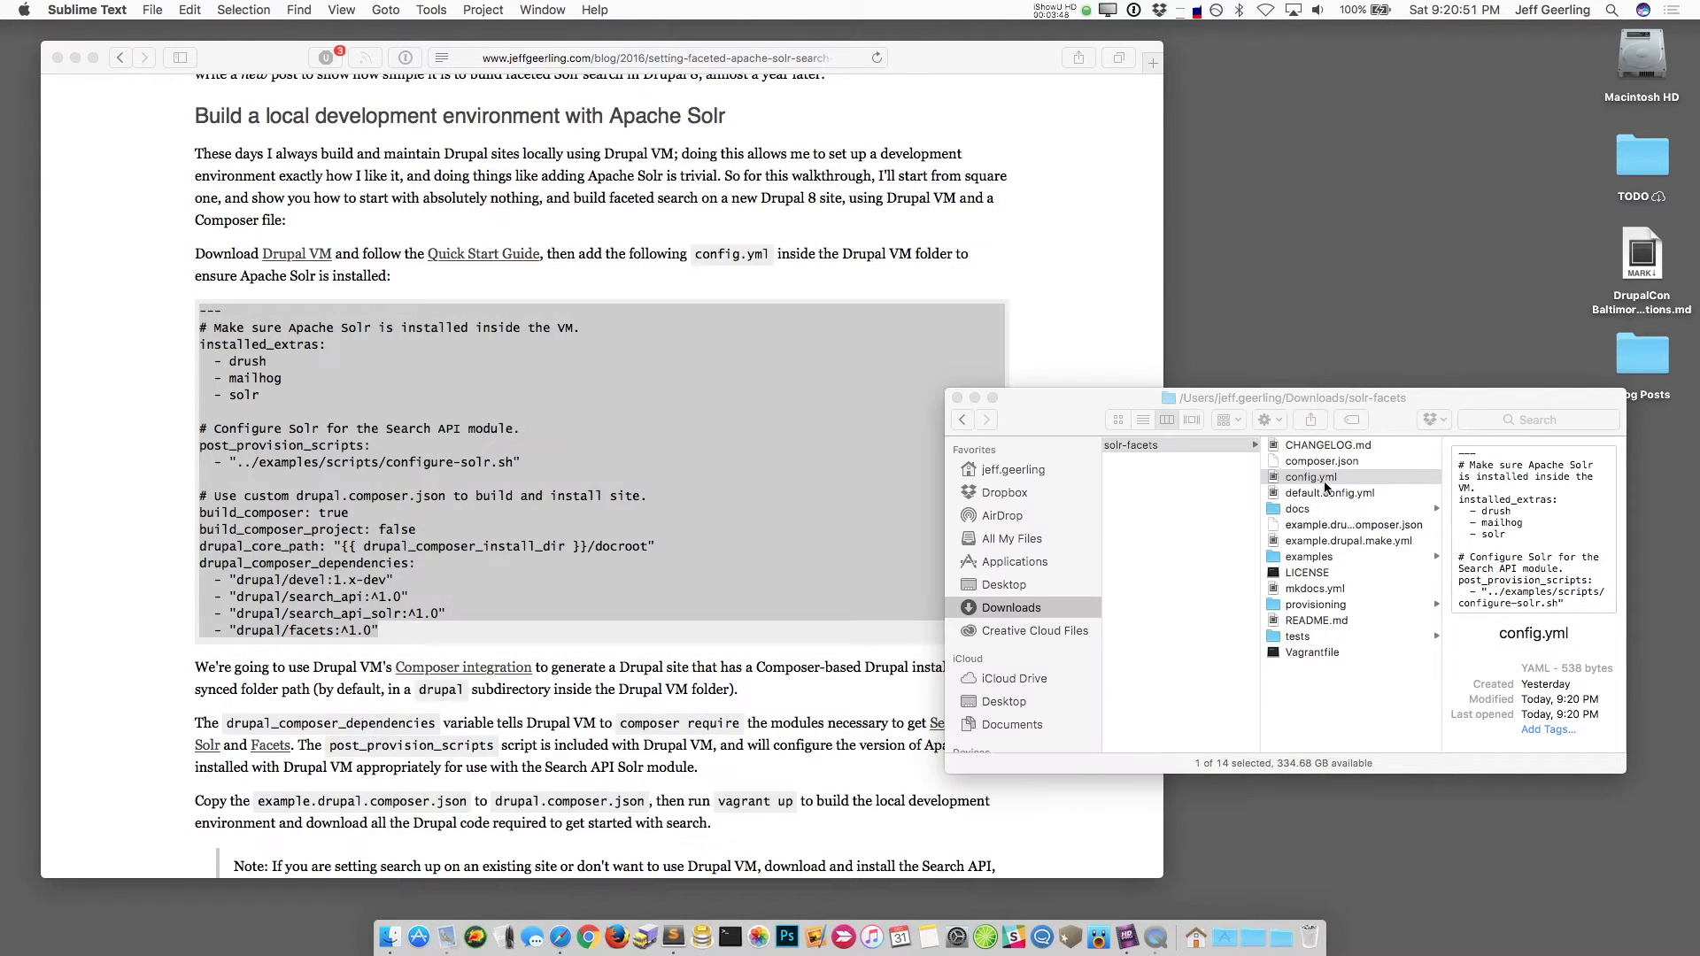
left_click(1319, 478)
left_click(648, 682)
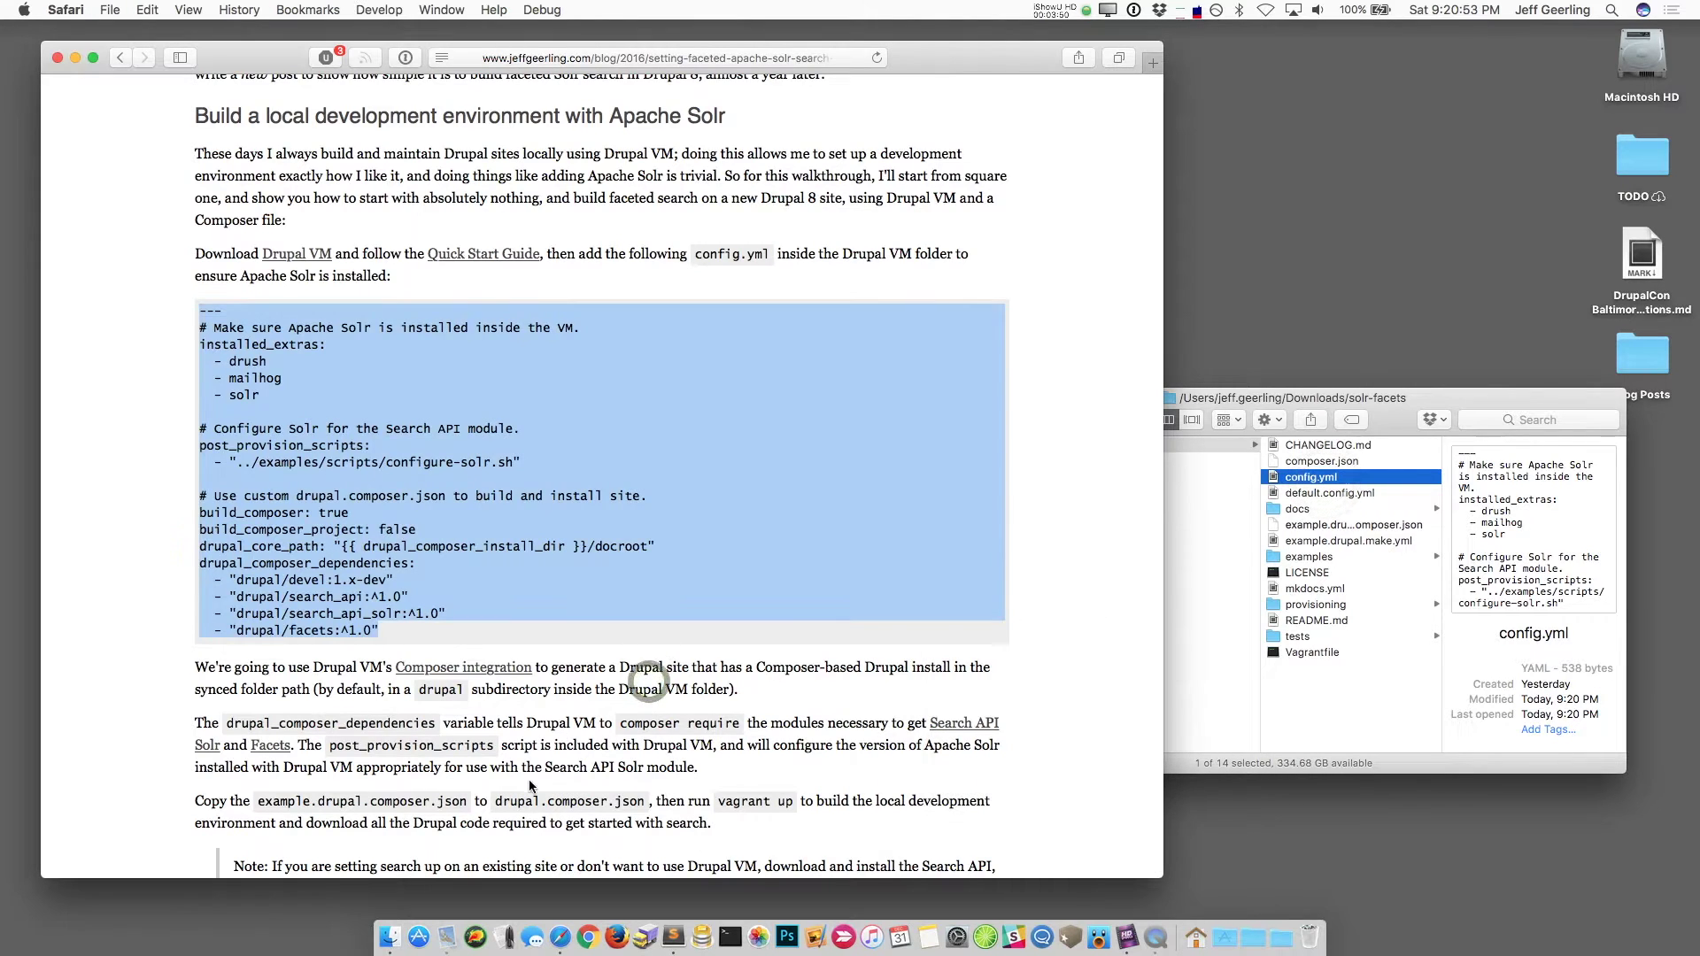
scroll(530, 786, "down", 3)
left_click_drag(196, 635, 475, 648)
Step: Duplicate example.drupal.composer.json and rename the copy to drupal.composer.json
left_click(475, 649)
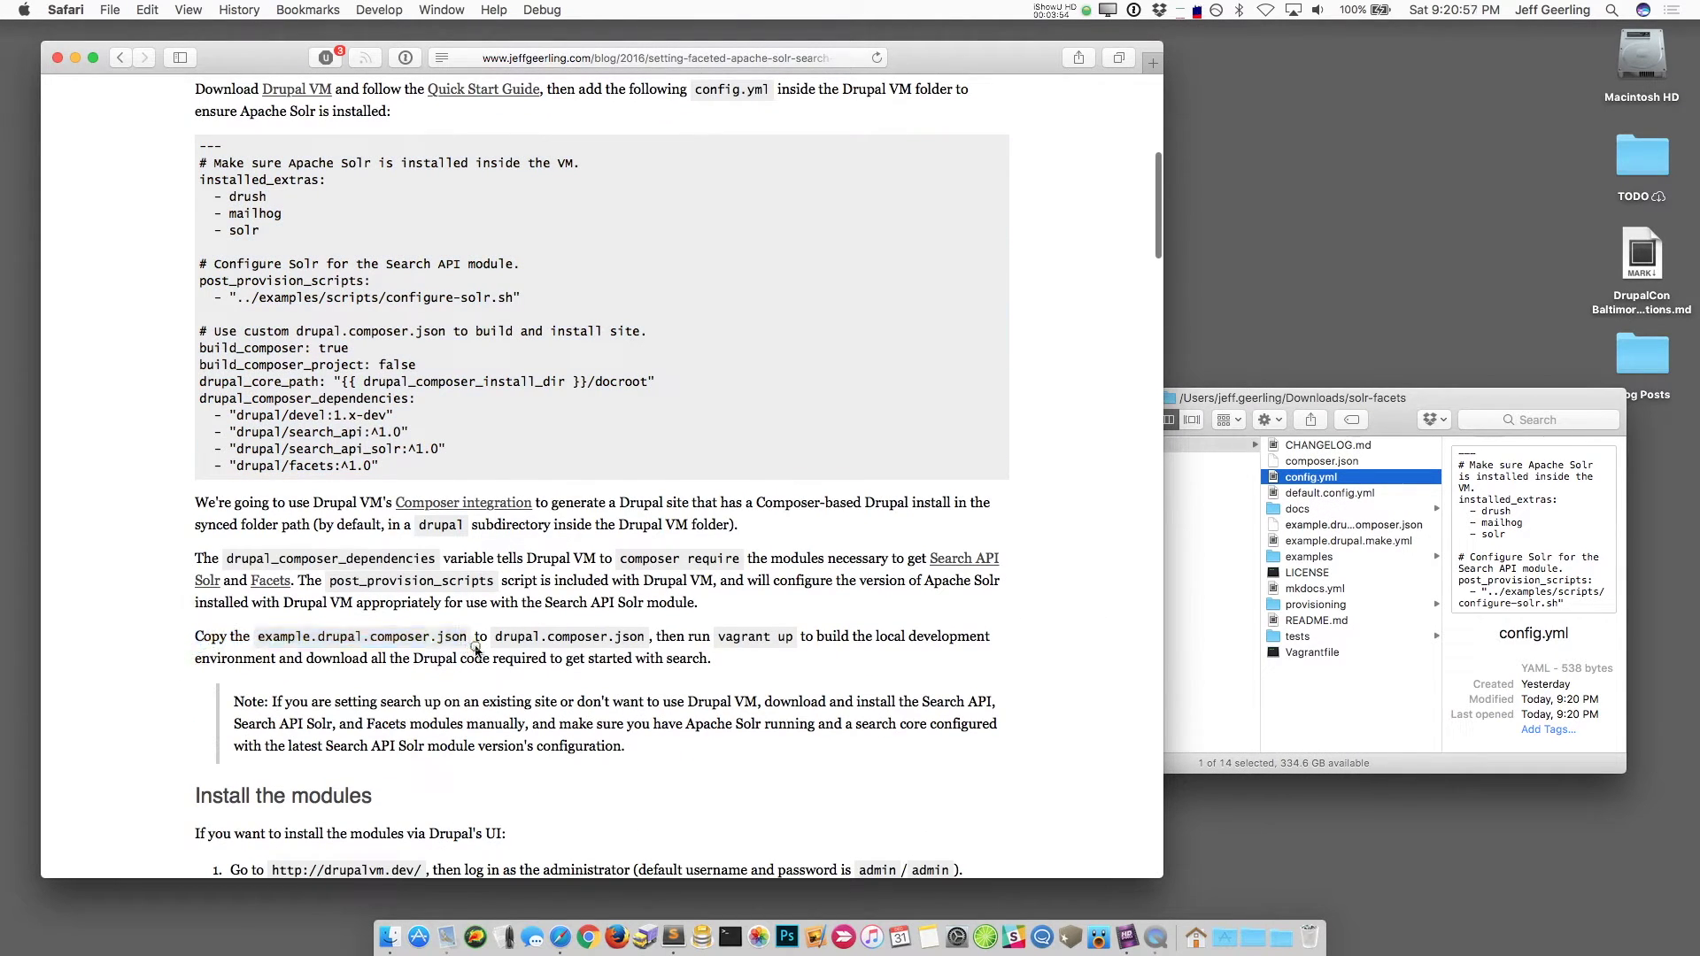
left_click(1377, 694)
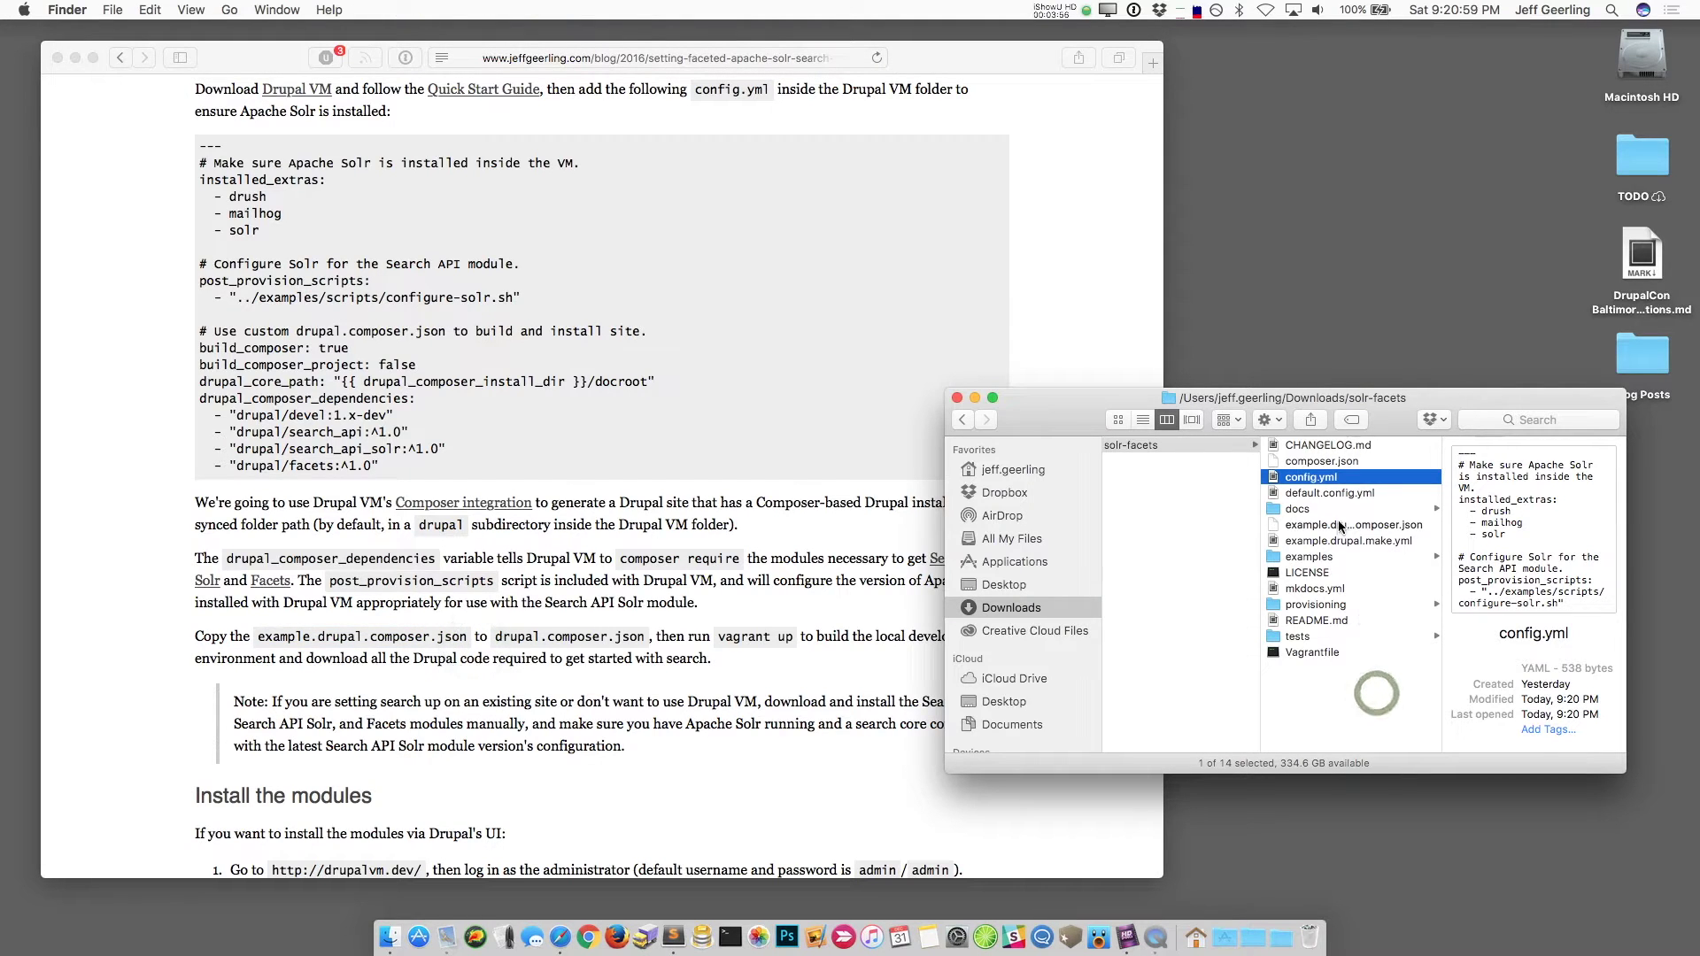
left_click(1339, 526)
key("super+d")
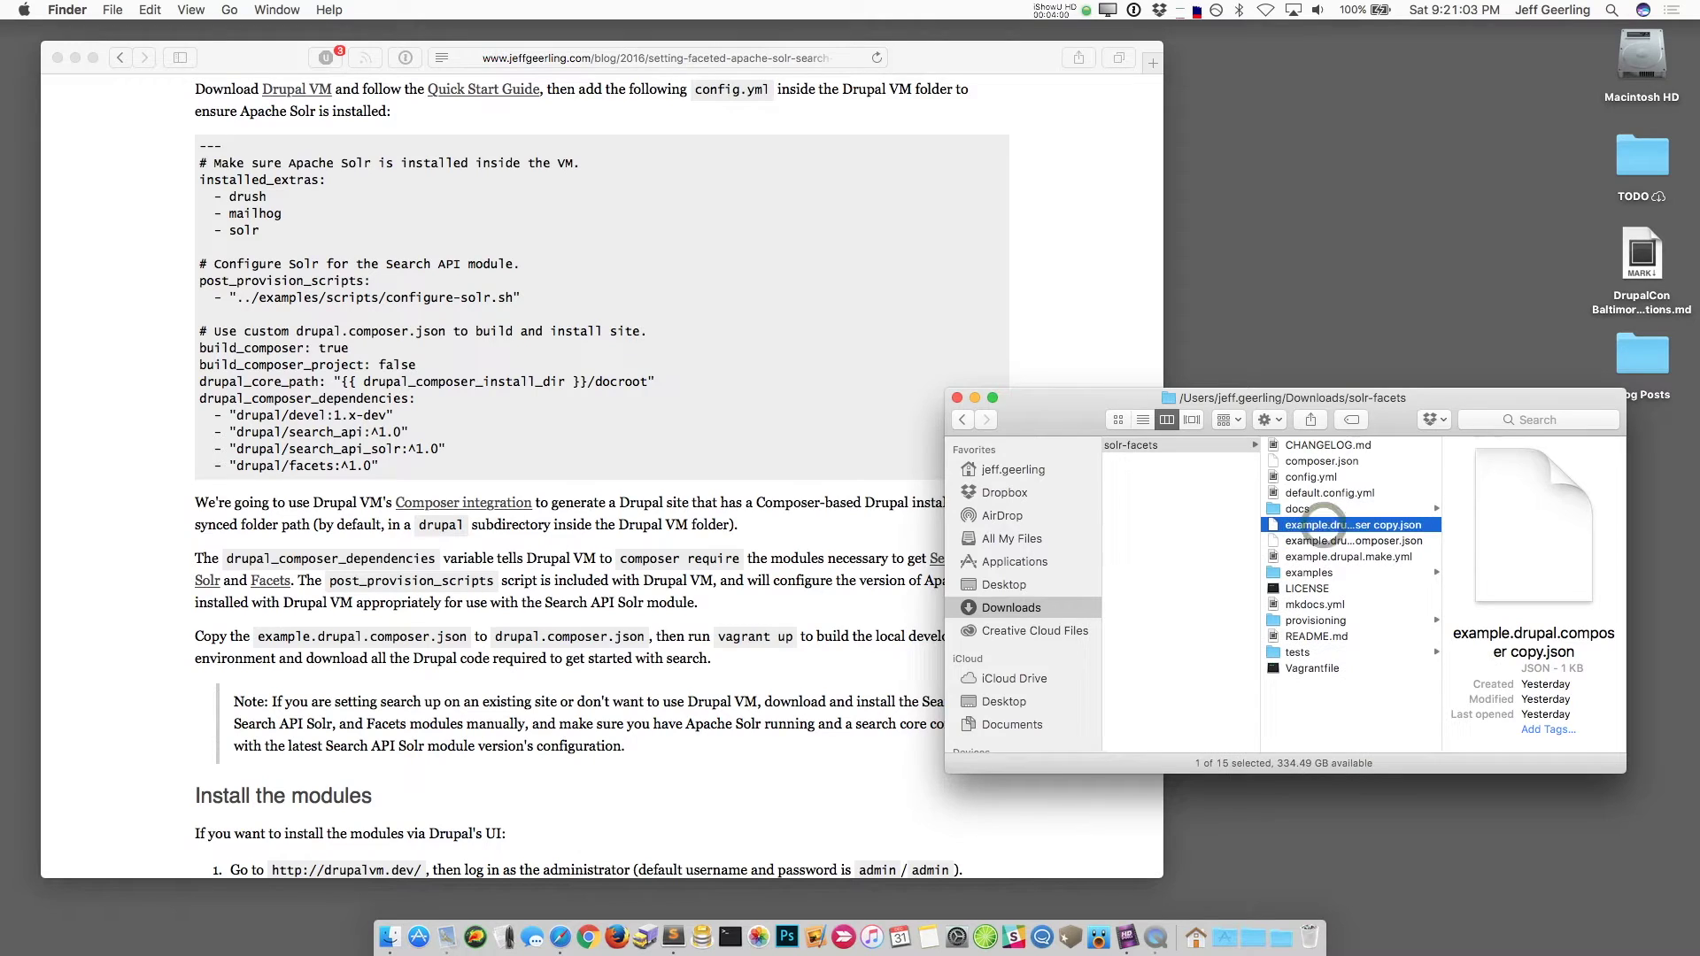
key("Up")
key("Up")
key("Down")
key("Down")
key("Return")
key("BackSpace")
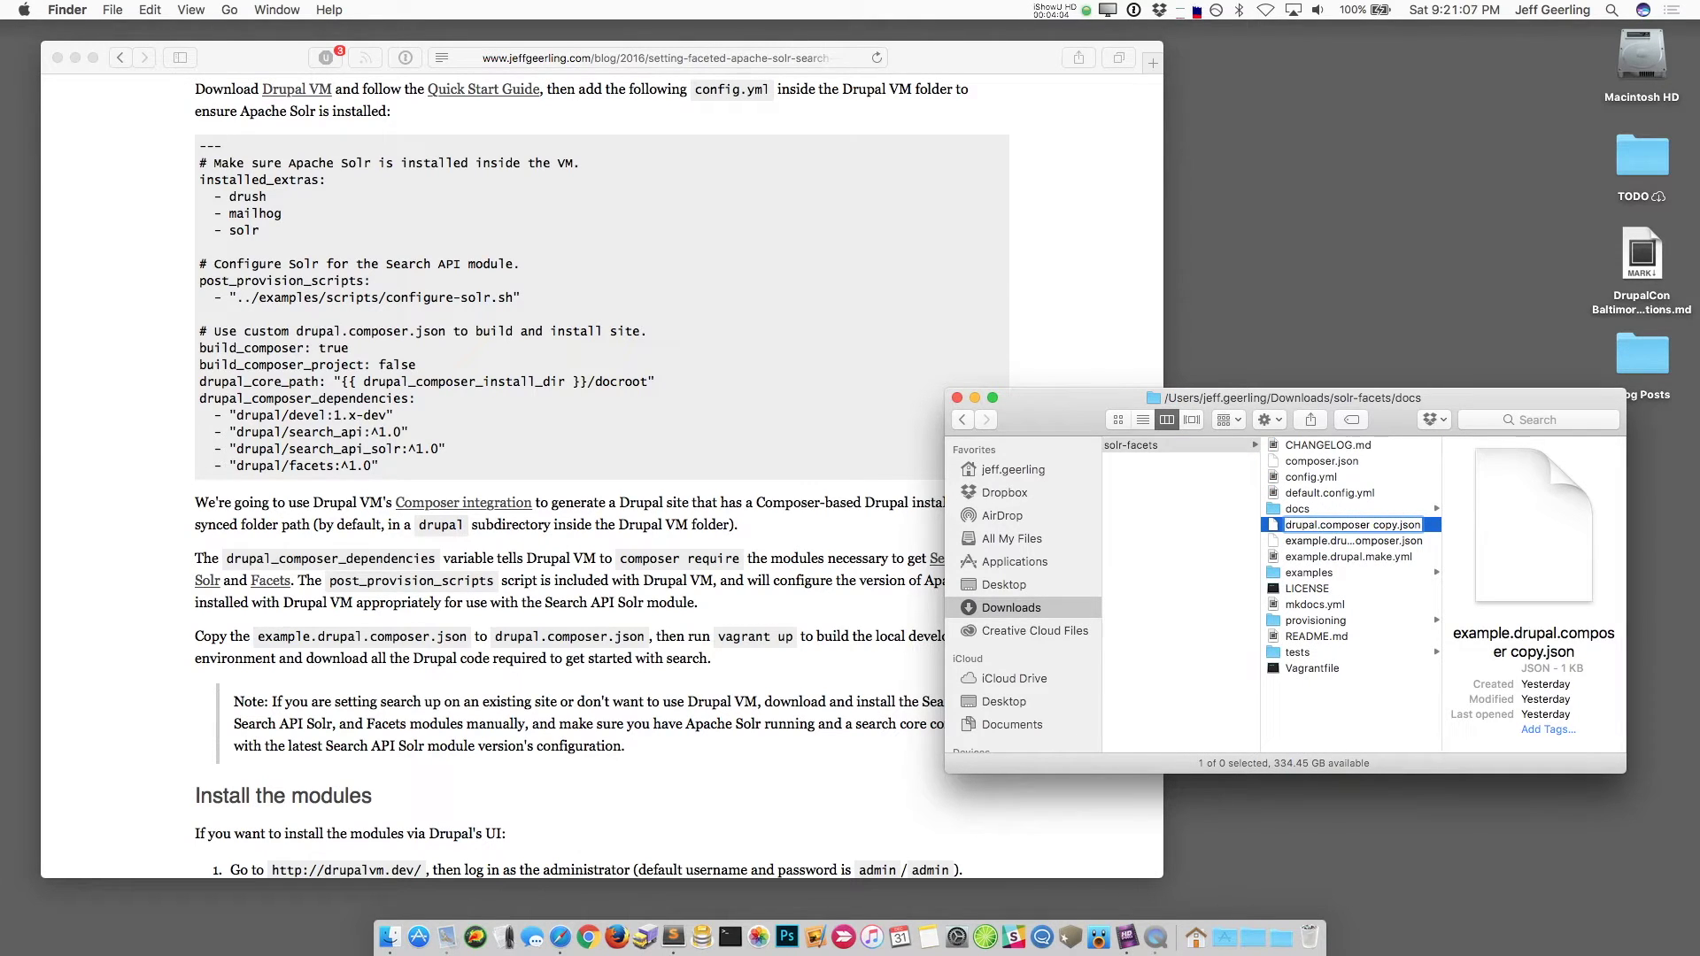
key("BackSpace")
key("Return")
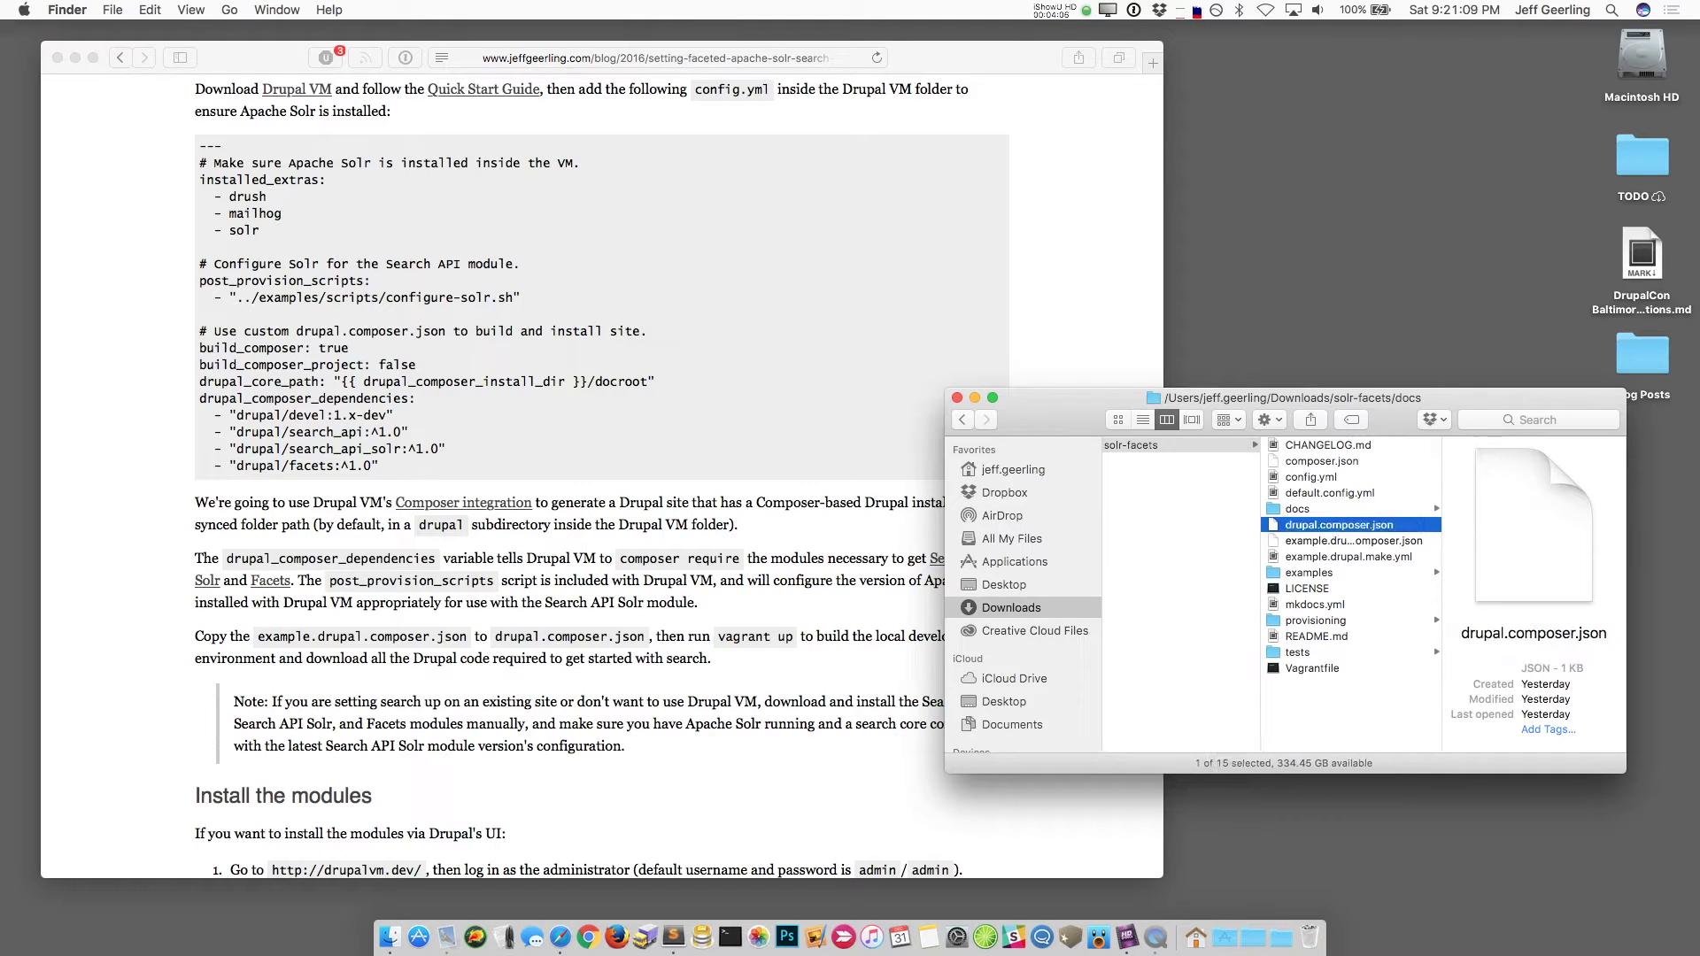
Step: Preview drupal.composer.json and config.yml in the solr-facets folder, then launch Terminal
left_click(1311, 478)
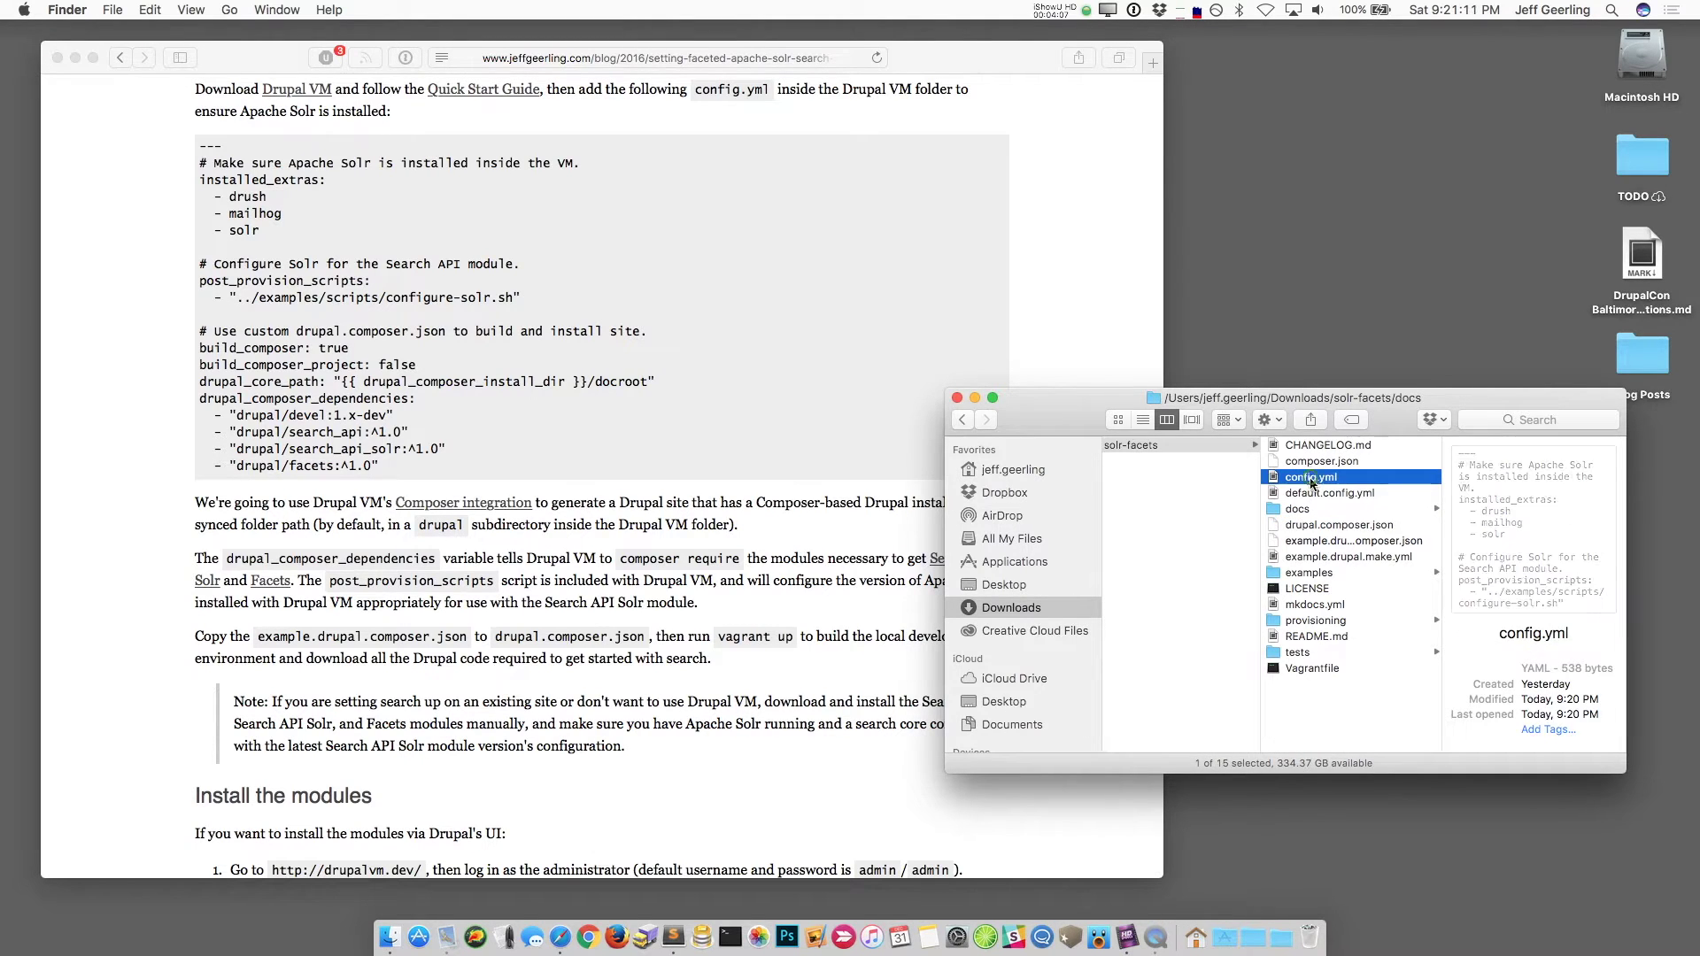
left_click(1315, 524)
left_click(1311, 477)
left_click(1316, 696)
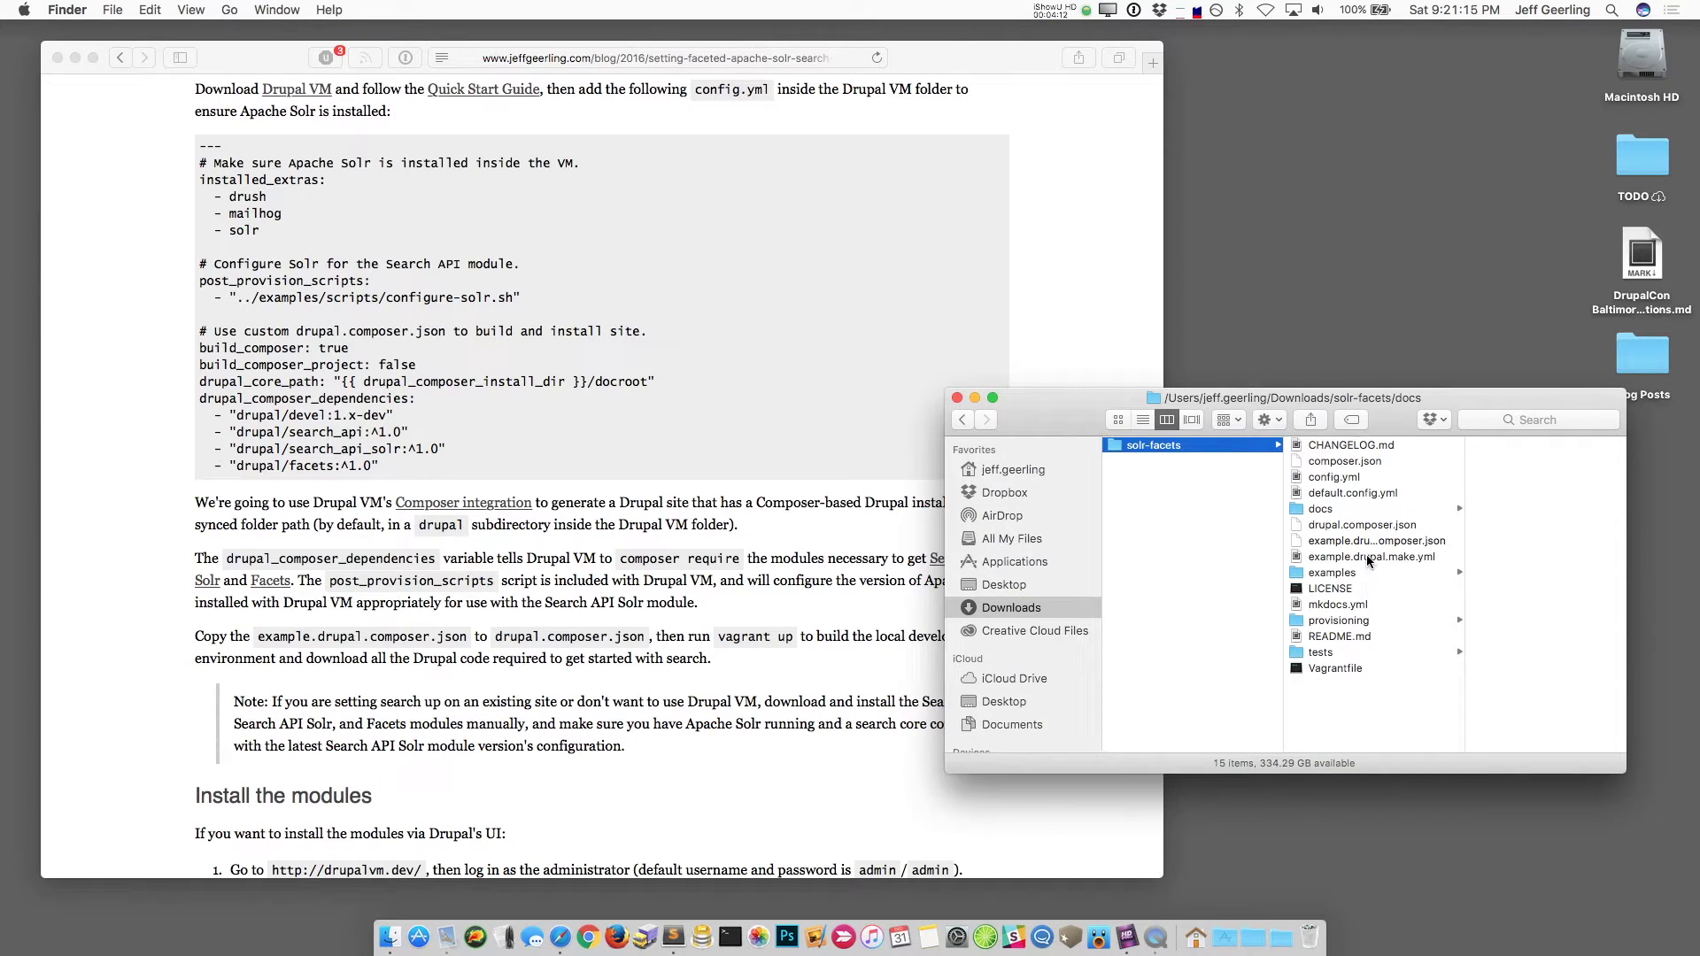
left_click(729, 937)
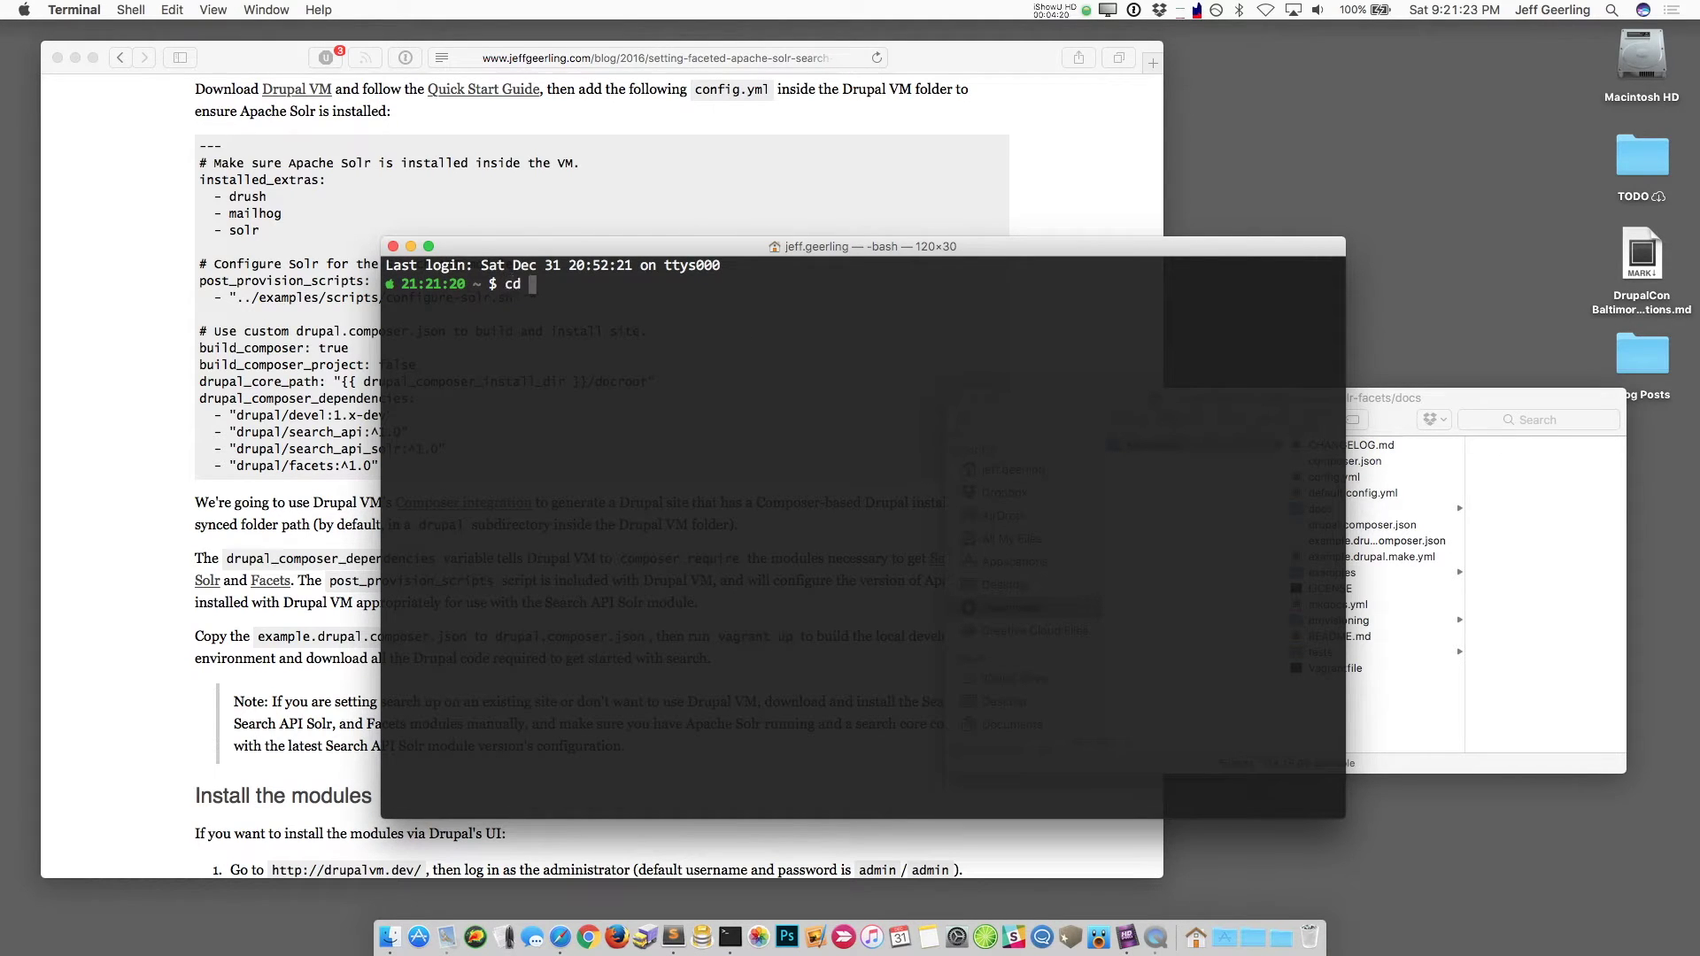
Step: Change Terminal's directory to the solr-facets folder by dragging its path after cd
type("cd")
left_click(1439, 536)
left_click_drag(1142, 445, 865, 387)
left_click(820, 357)
key("Return")
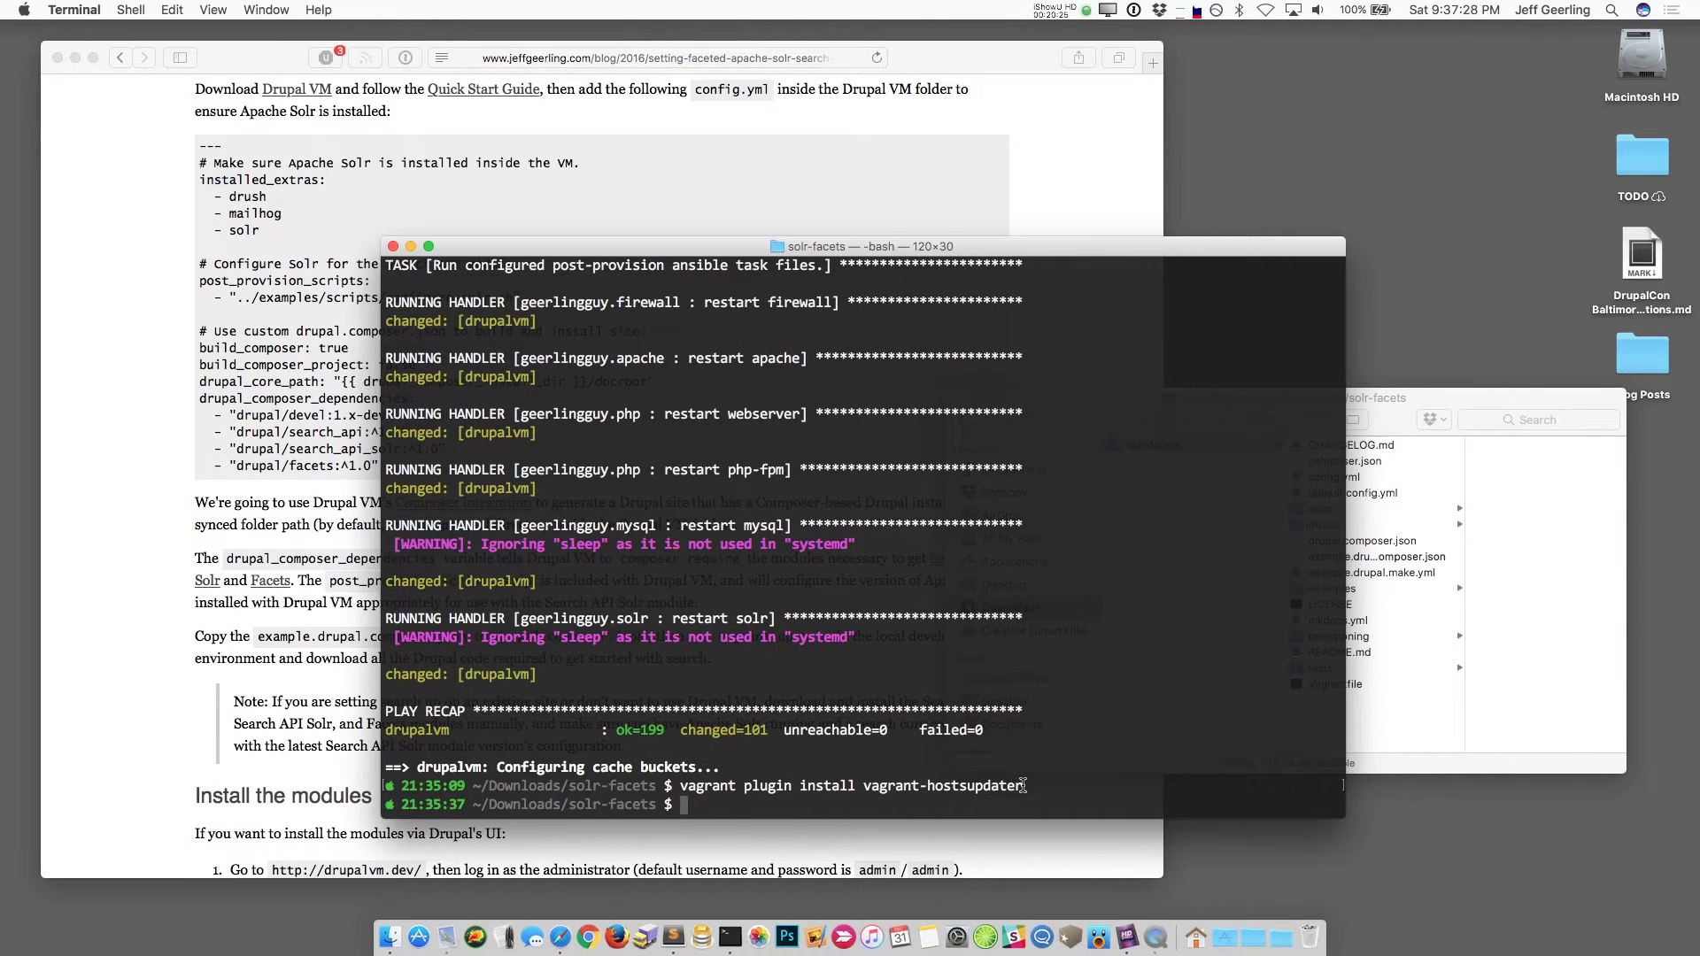
Step: Highlight the last command and the vagrant plugin install command in Terminal's output
left_click_drag(1022, 785, 697, 787)
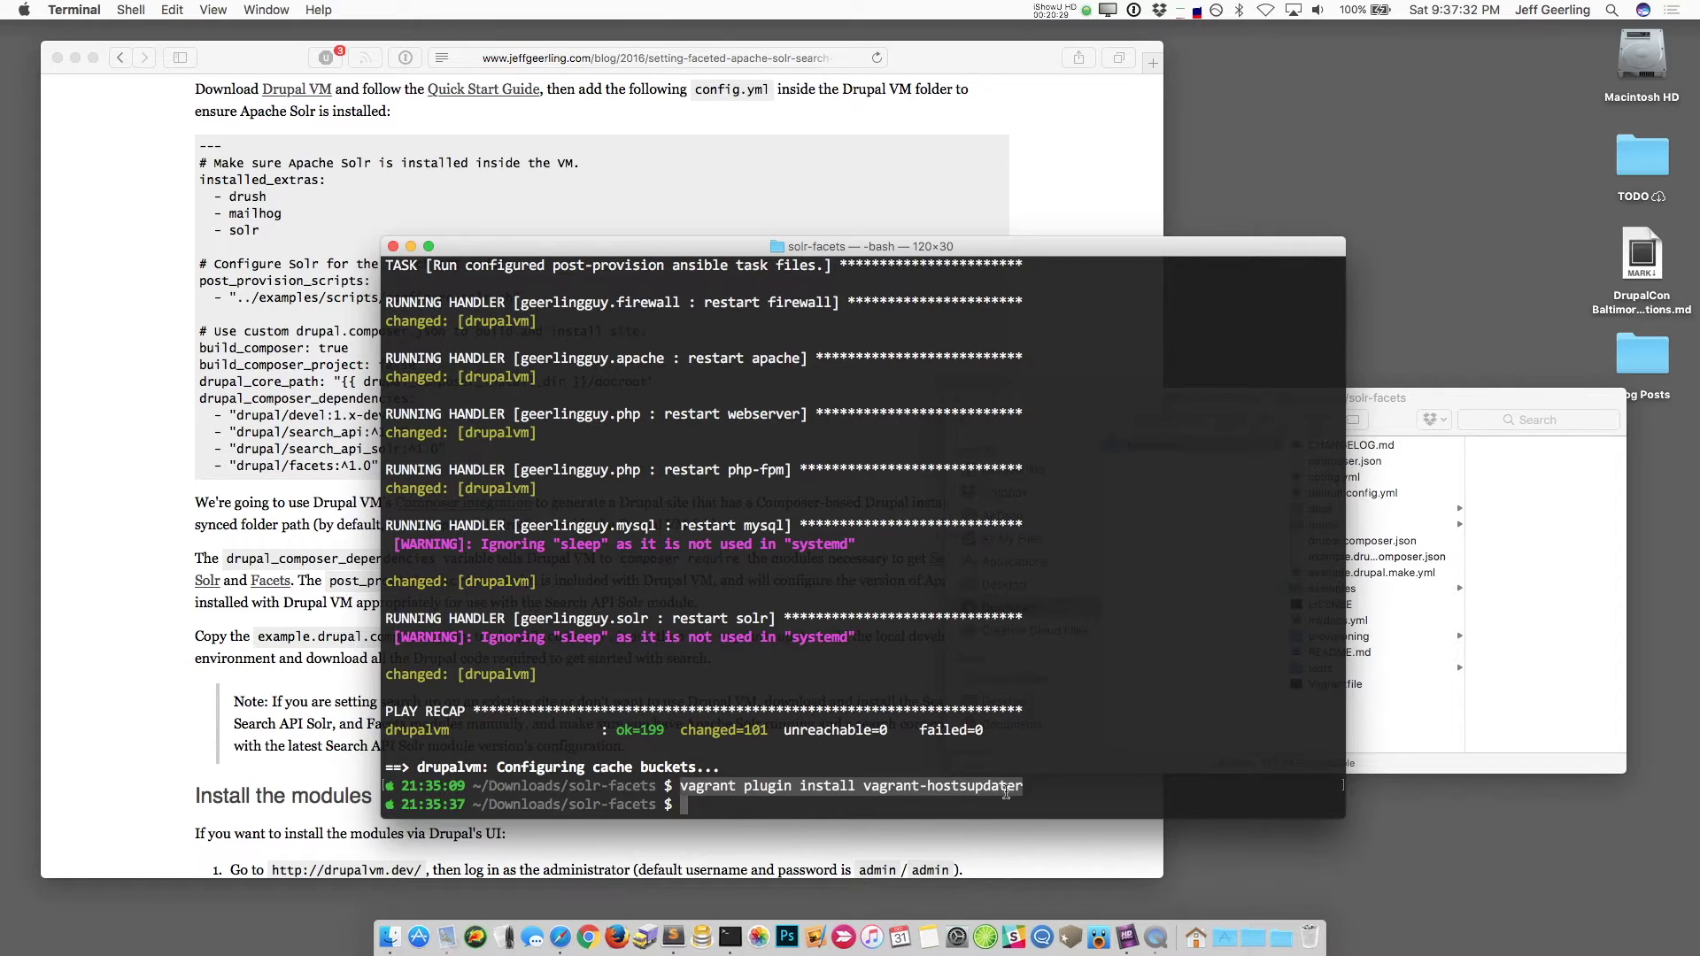
left_click(1044, 787)
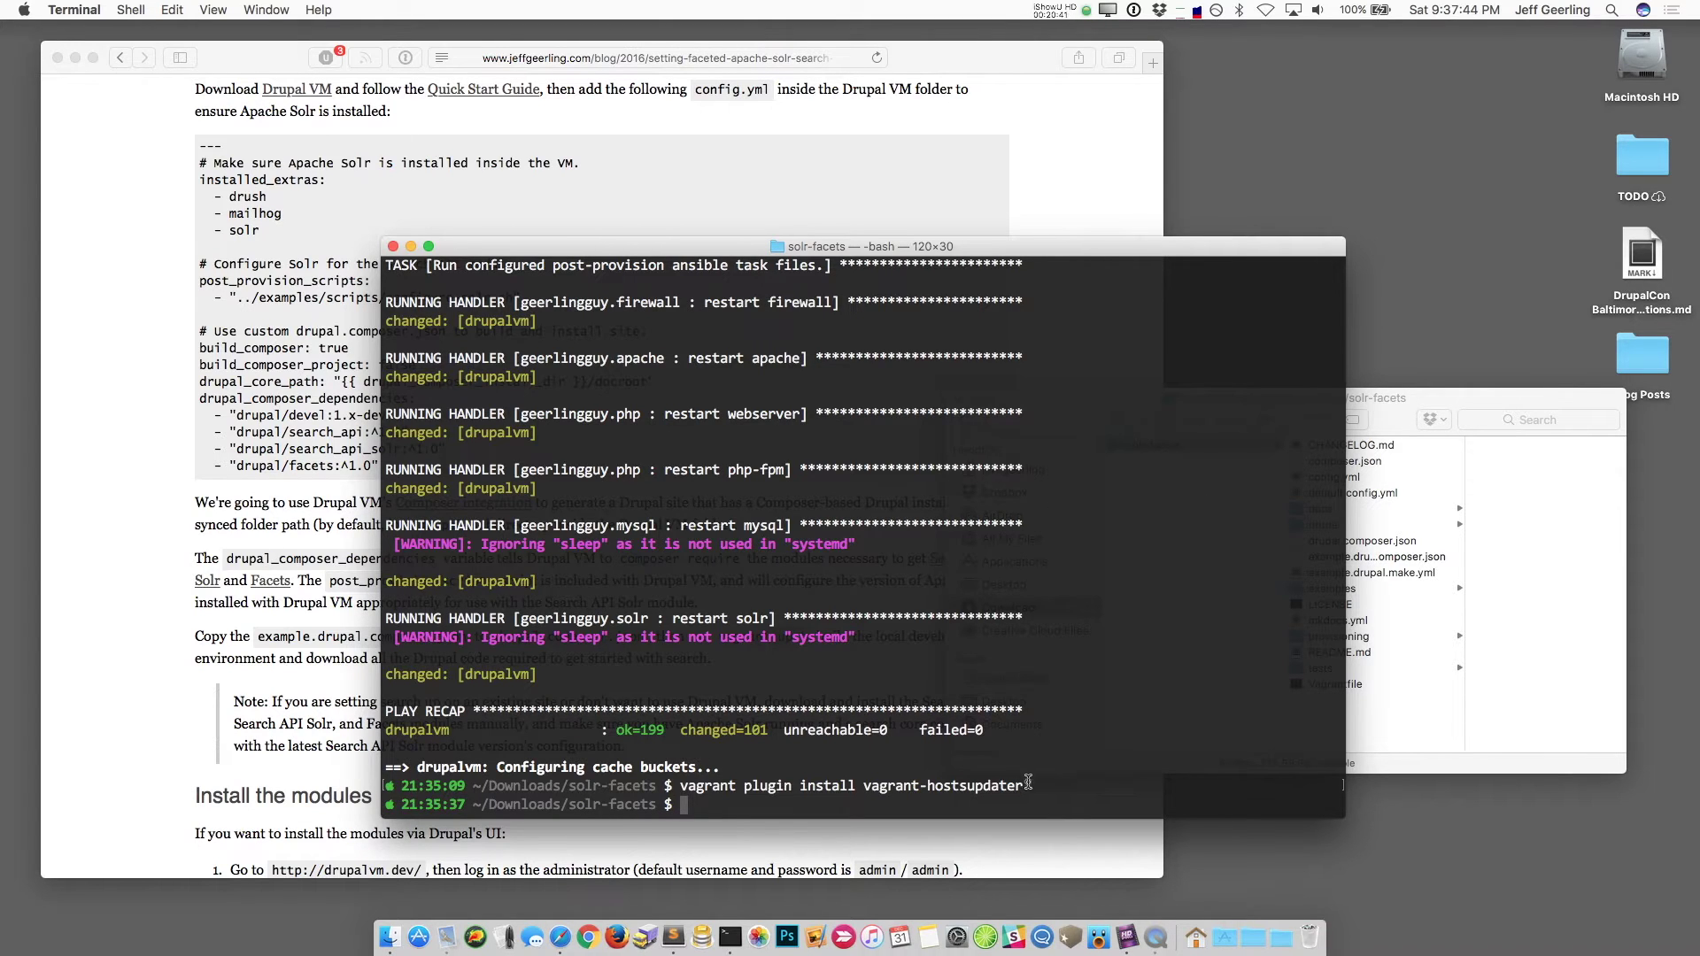
left_click_drag(1028, 781, 674, 784)
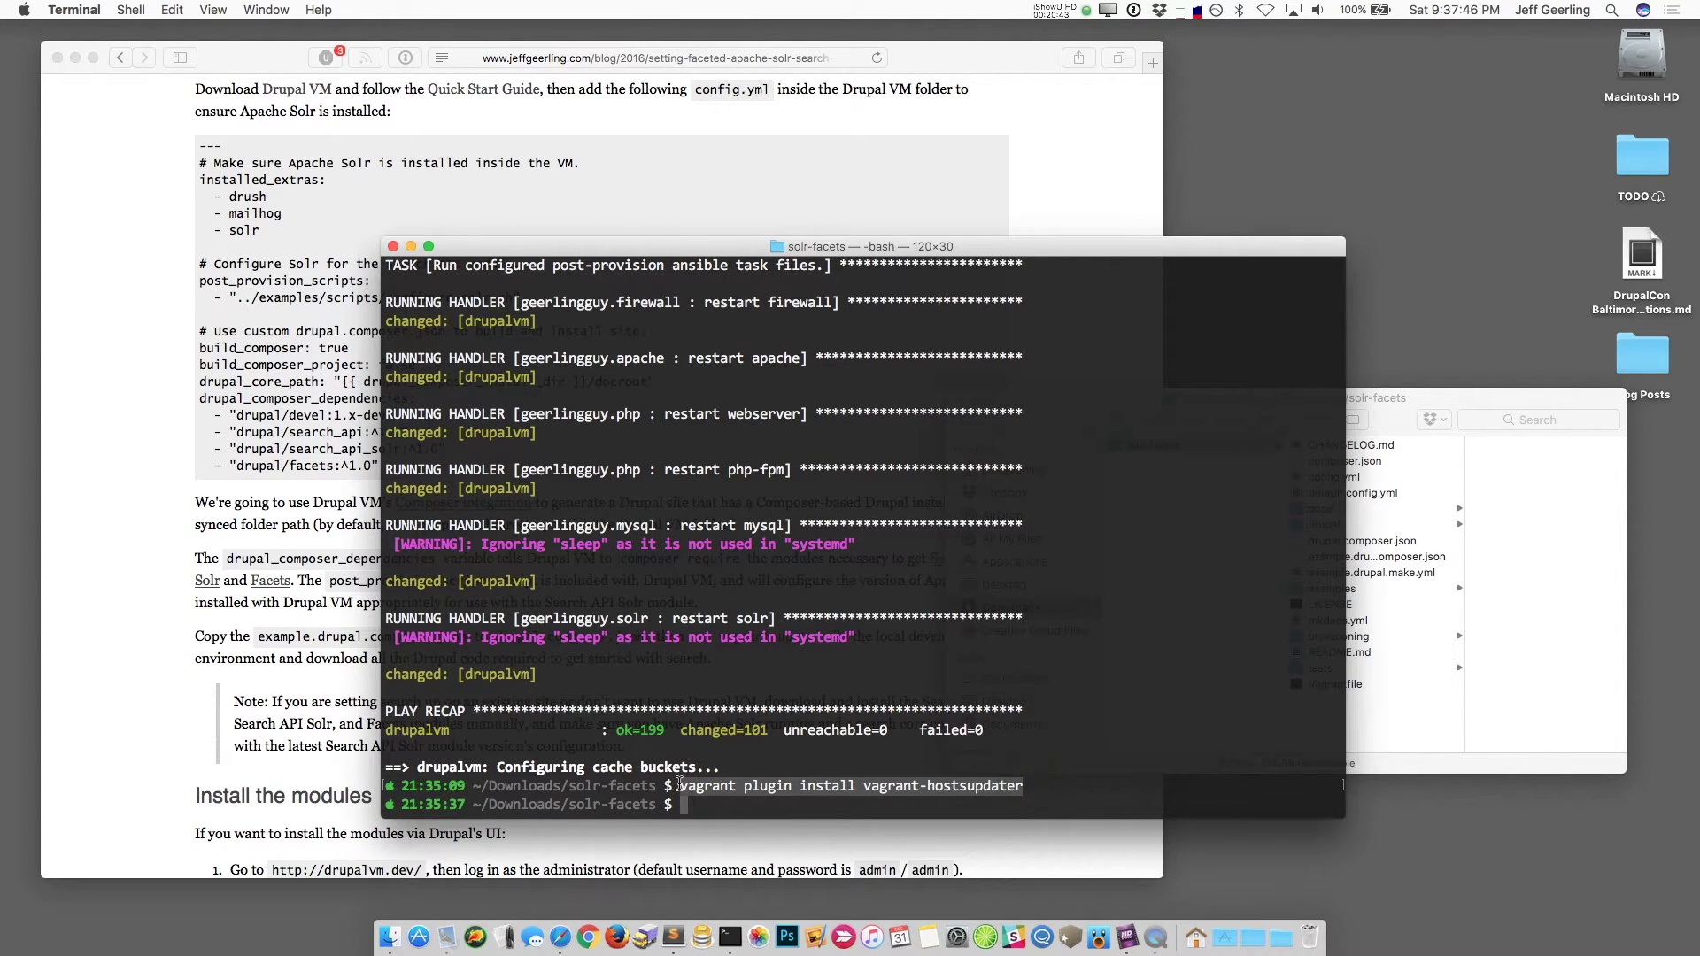
Step: Browse drupal > docroot > modules > contrib to see devel, facets, search_api and search_api_solr
left_click(1521, 582)
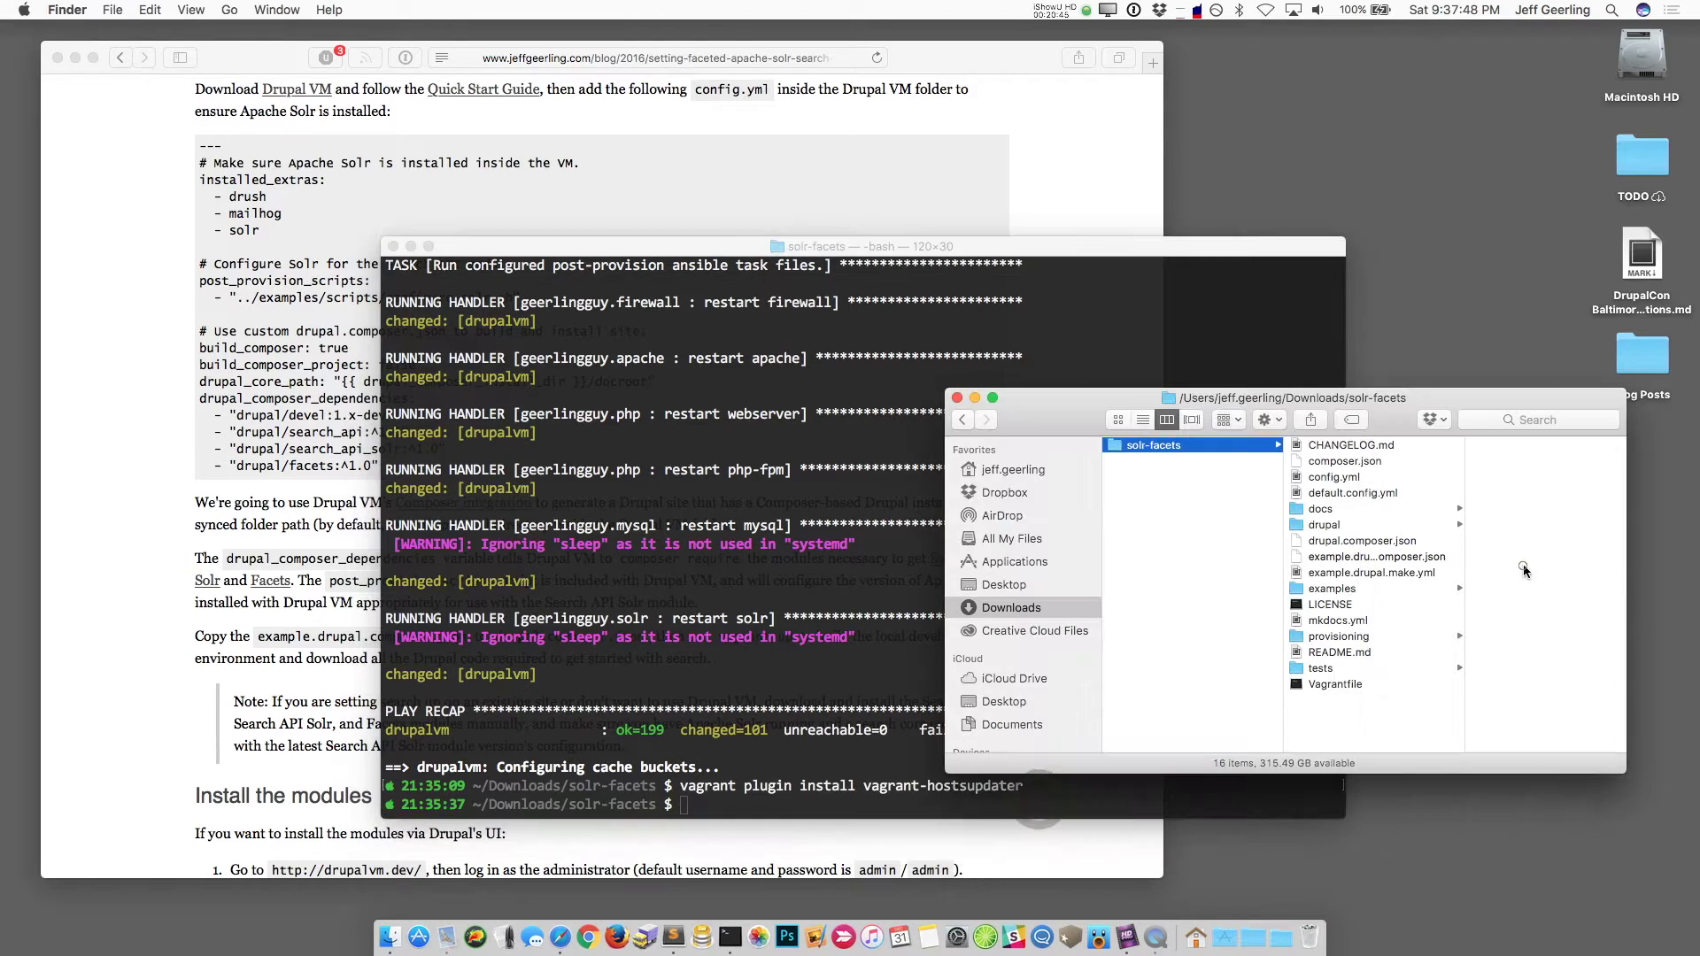
left_click(1353, 529)
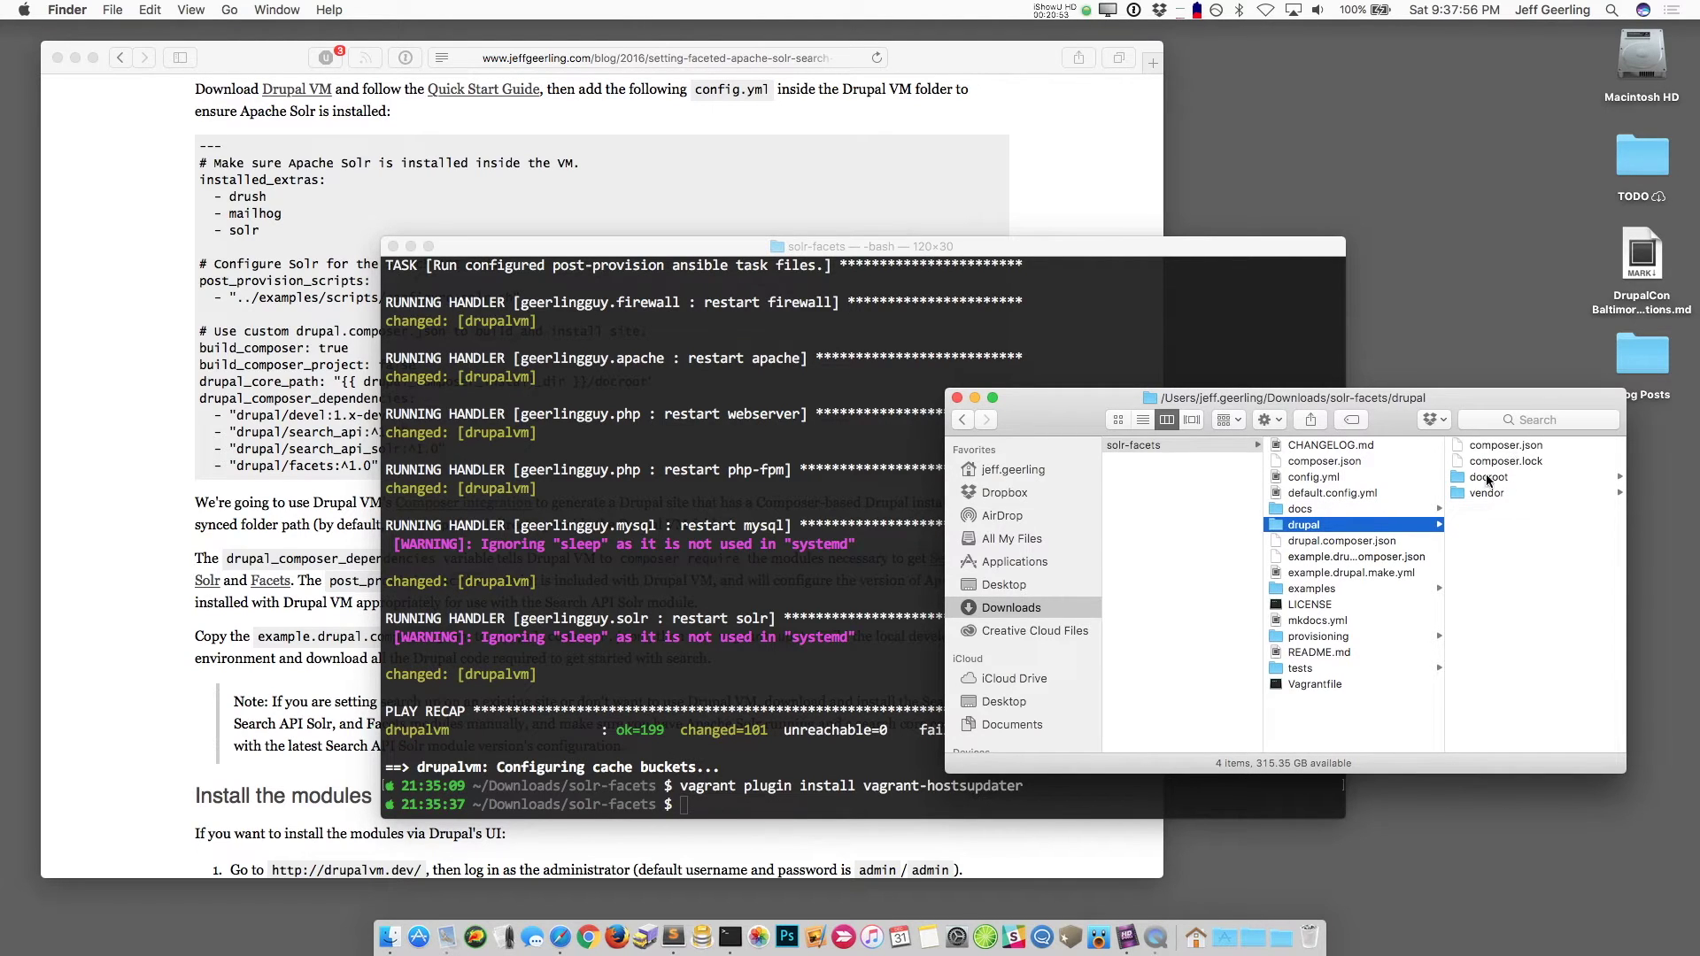
left_click(1502, 479)
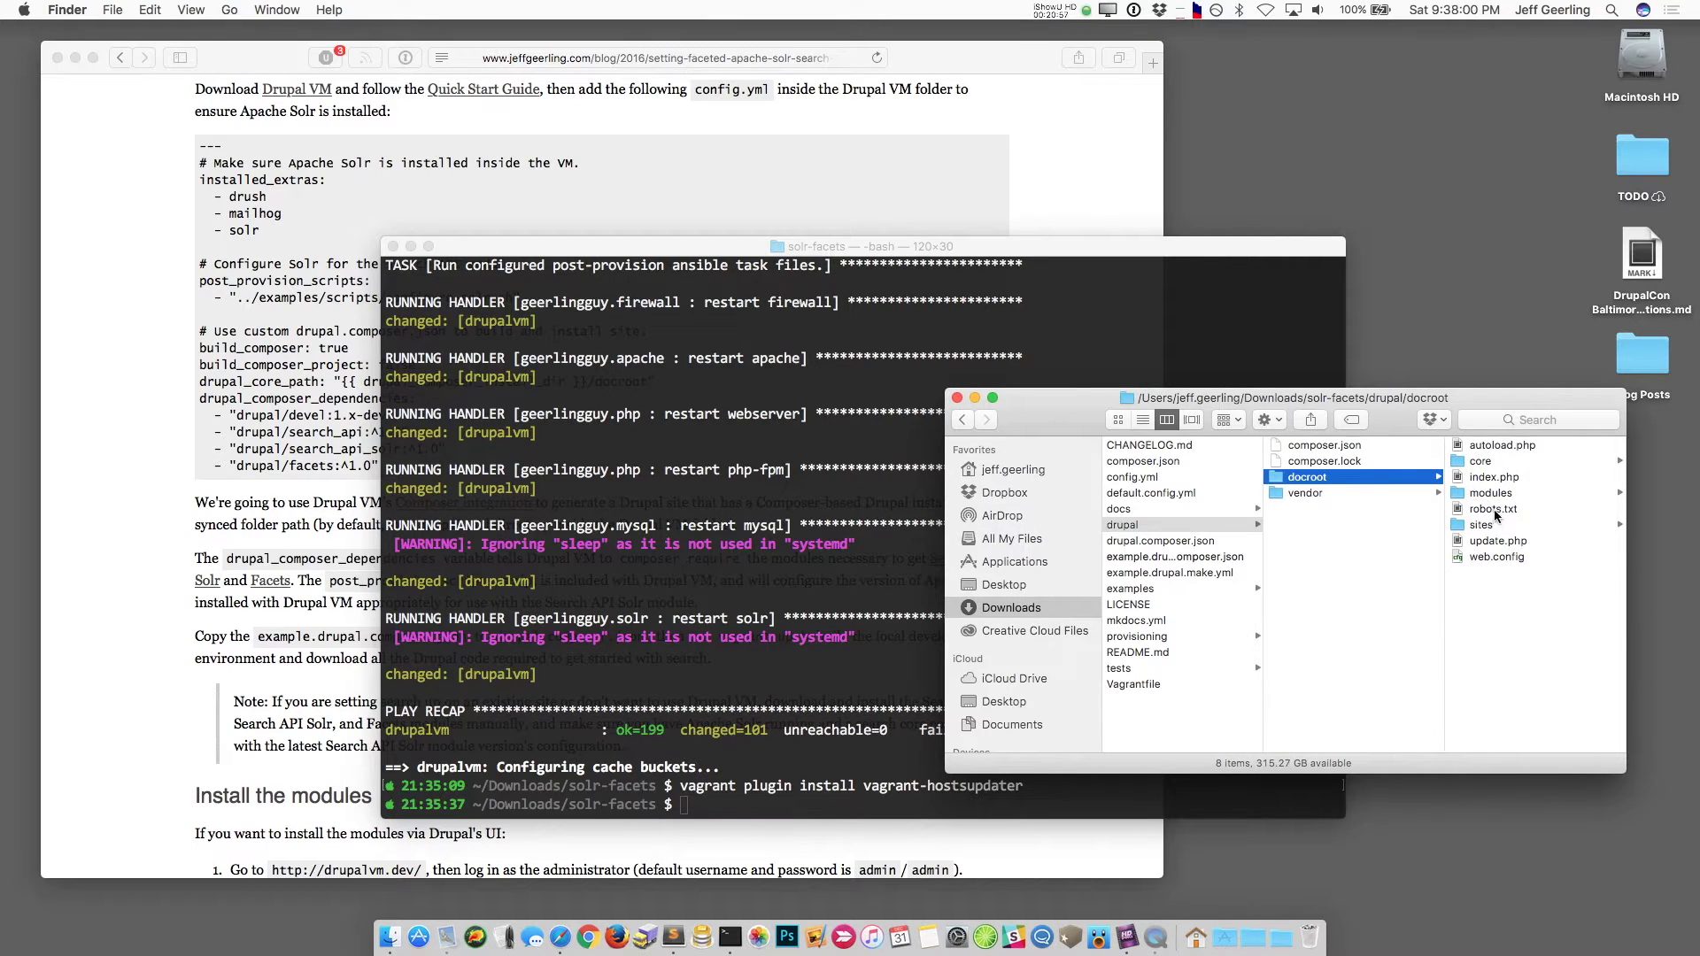
left_click(1494, 493)
left_click(1487, 445)
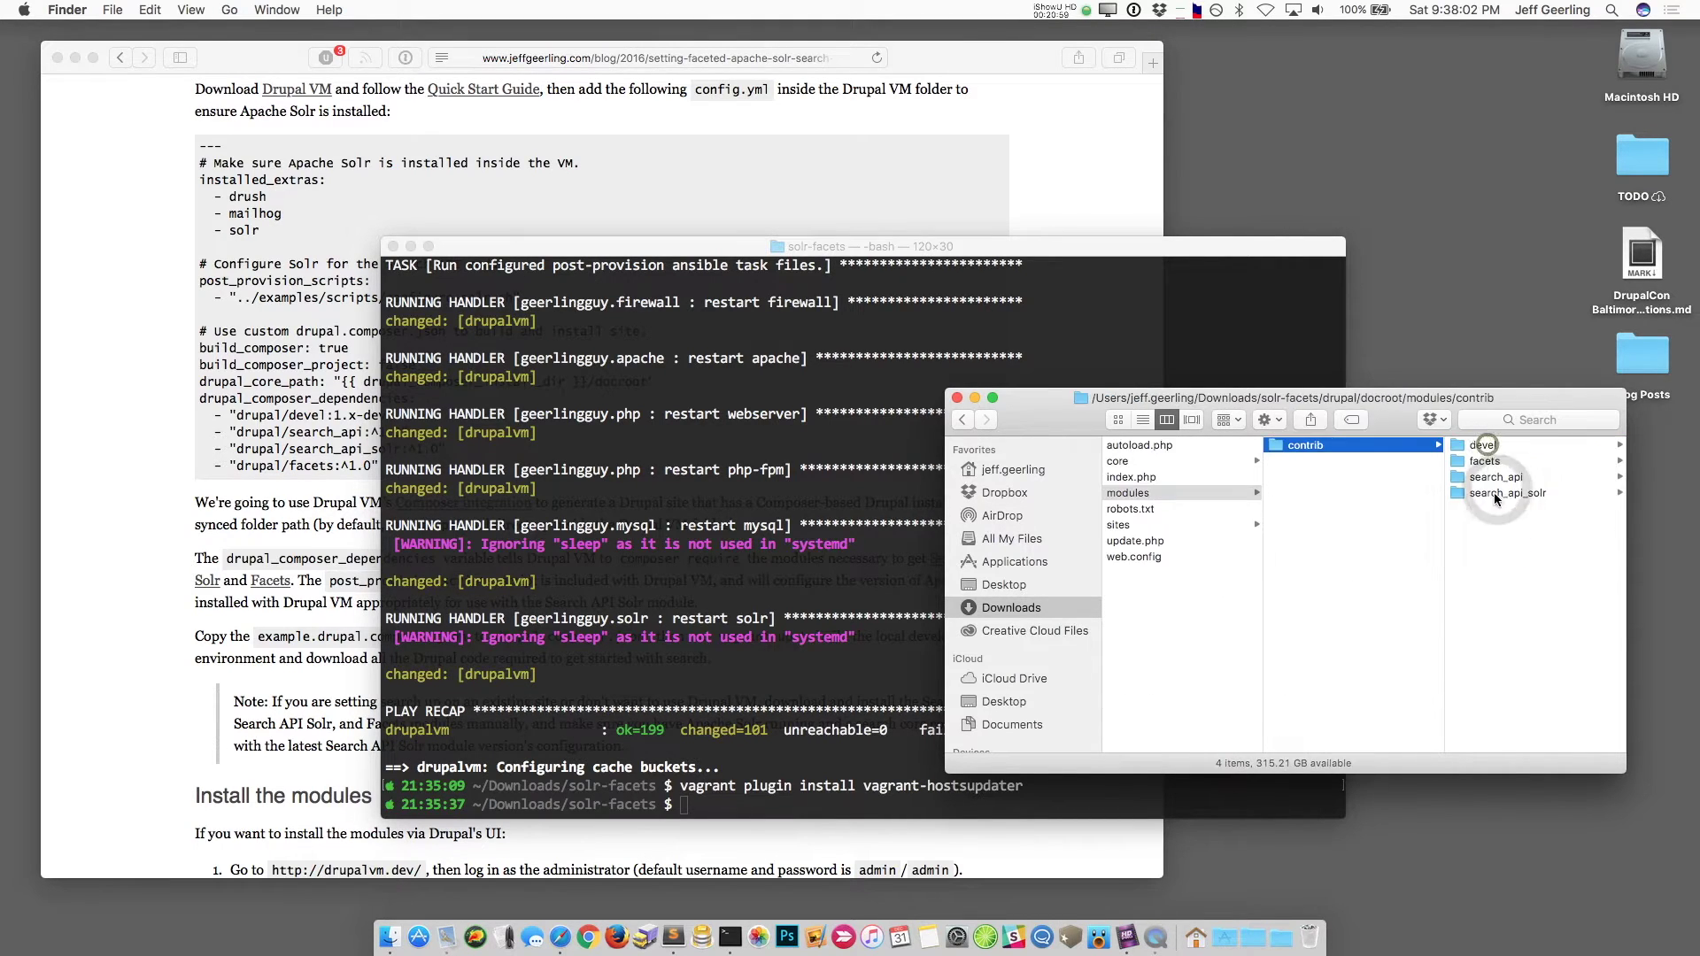
scroll(1259, 600, "left", 8)
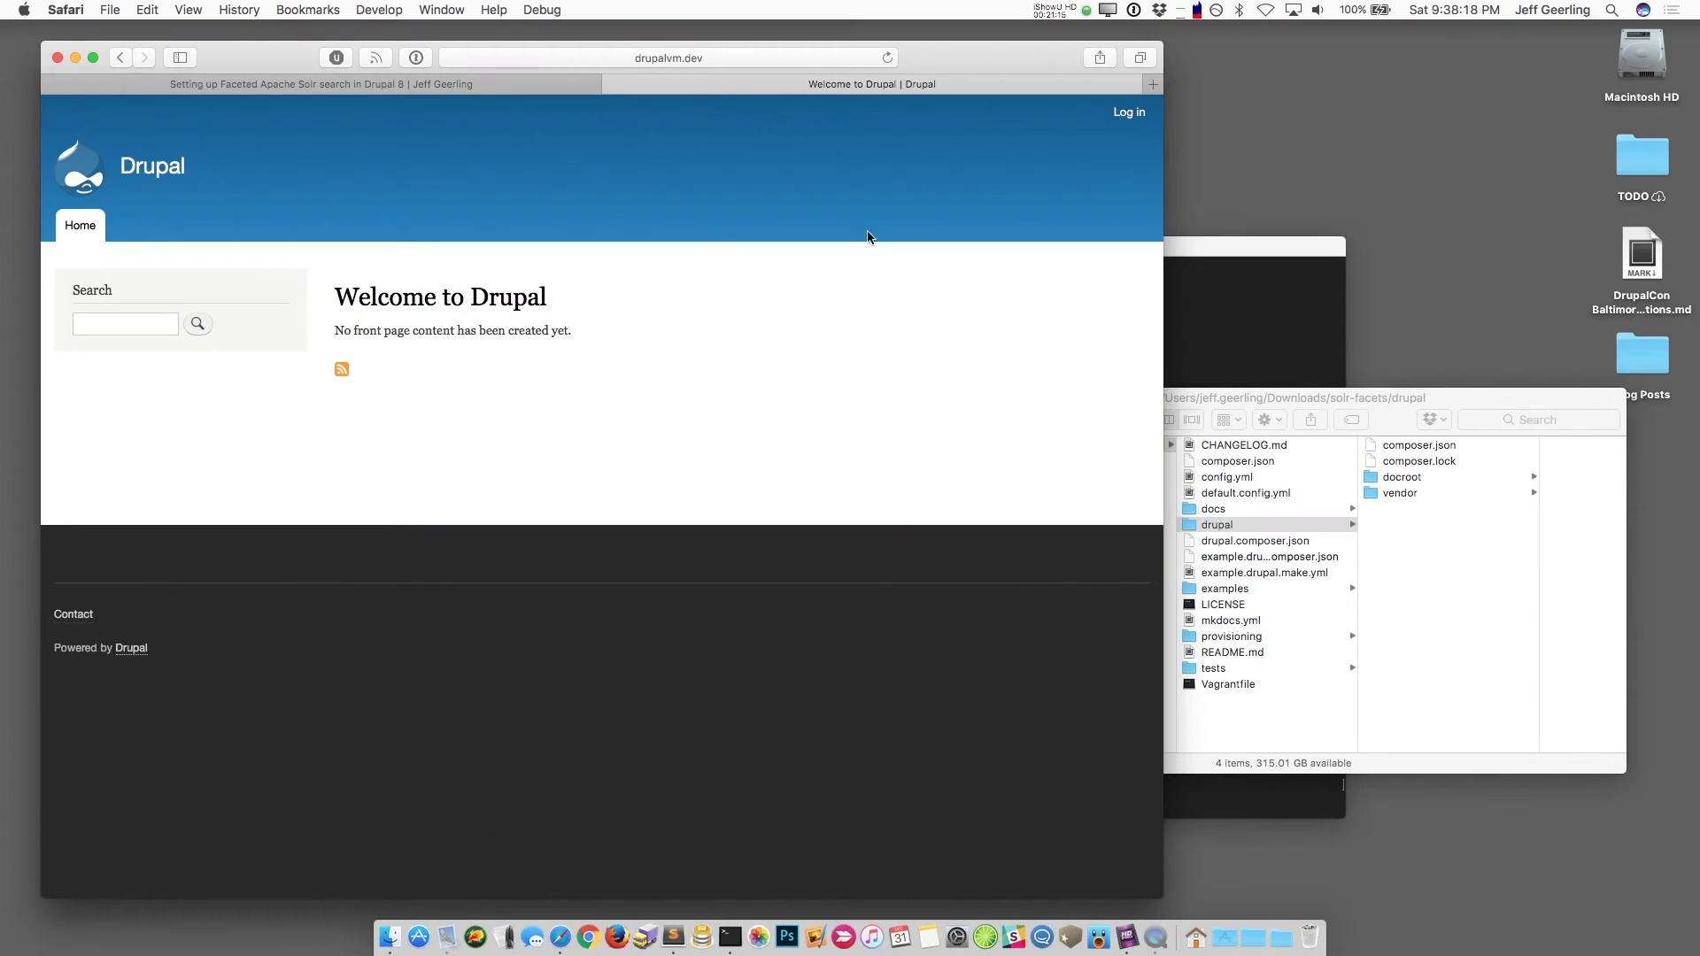
Step: Log in to the local Drupal site as the administrator and decline saving the password
left_click(1126, 113)
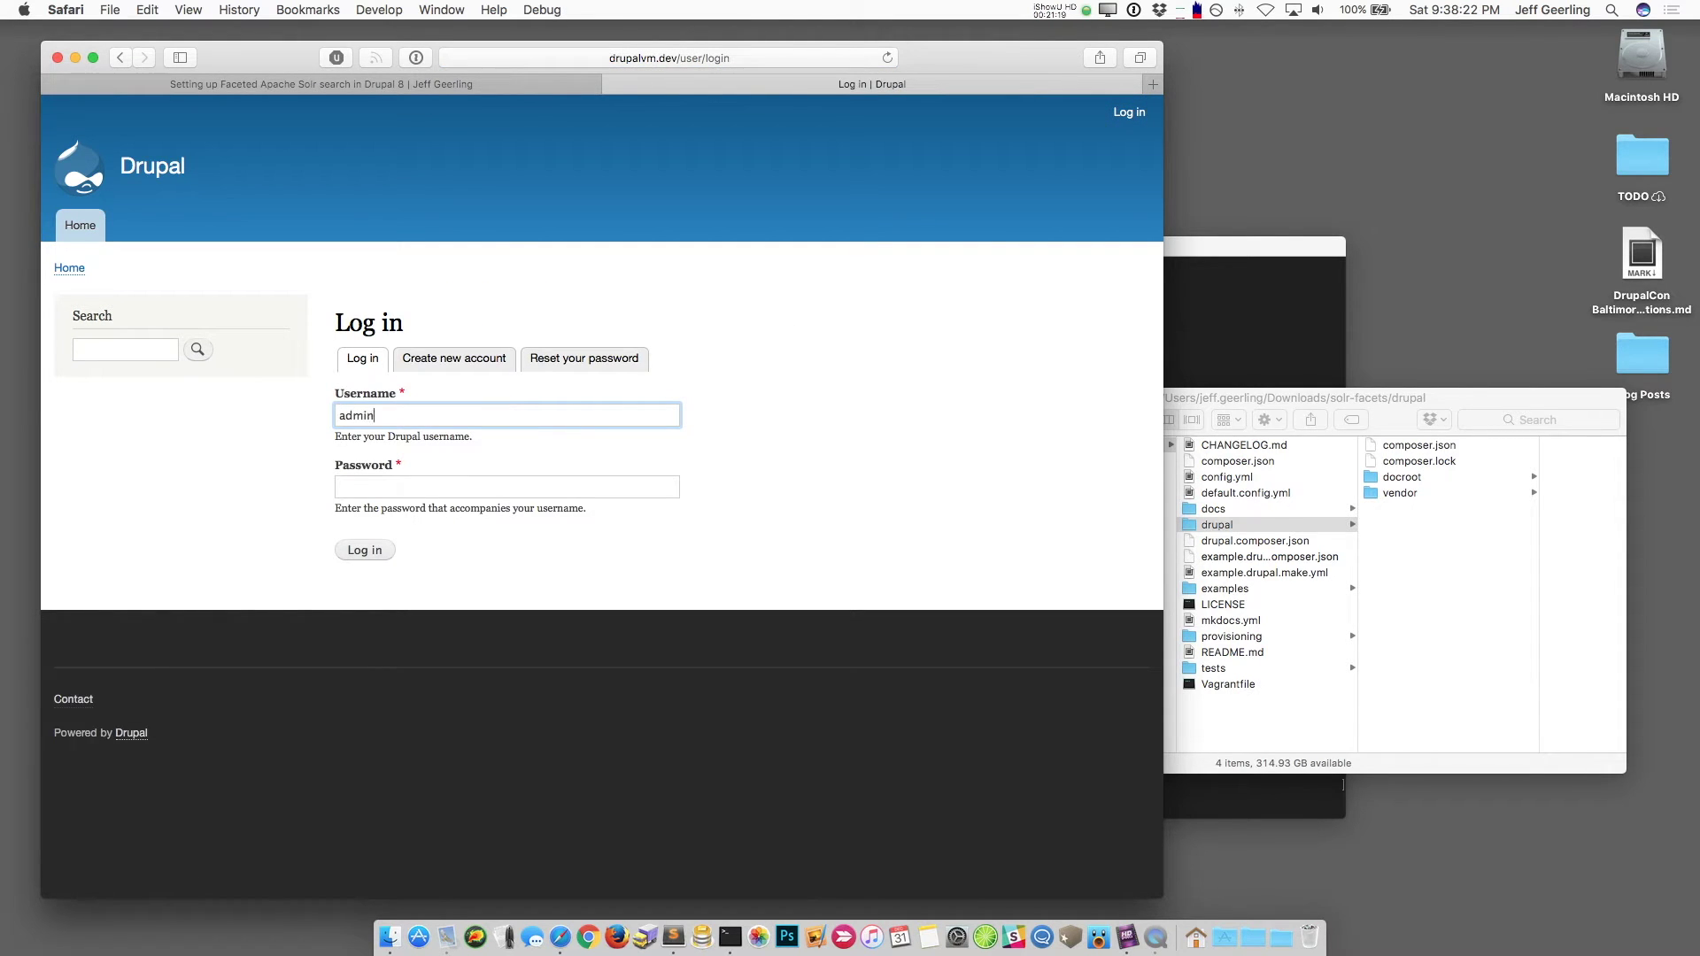
key("Tab")
type("admin")
key("Return")
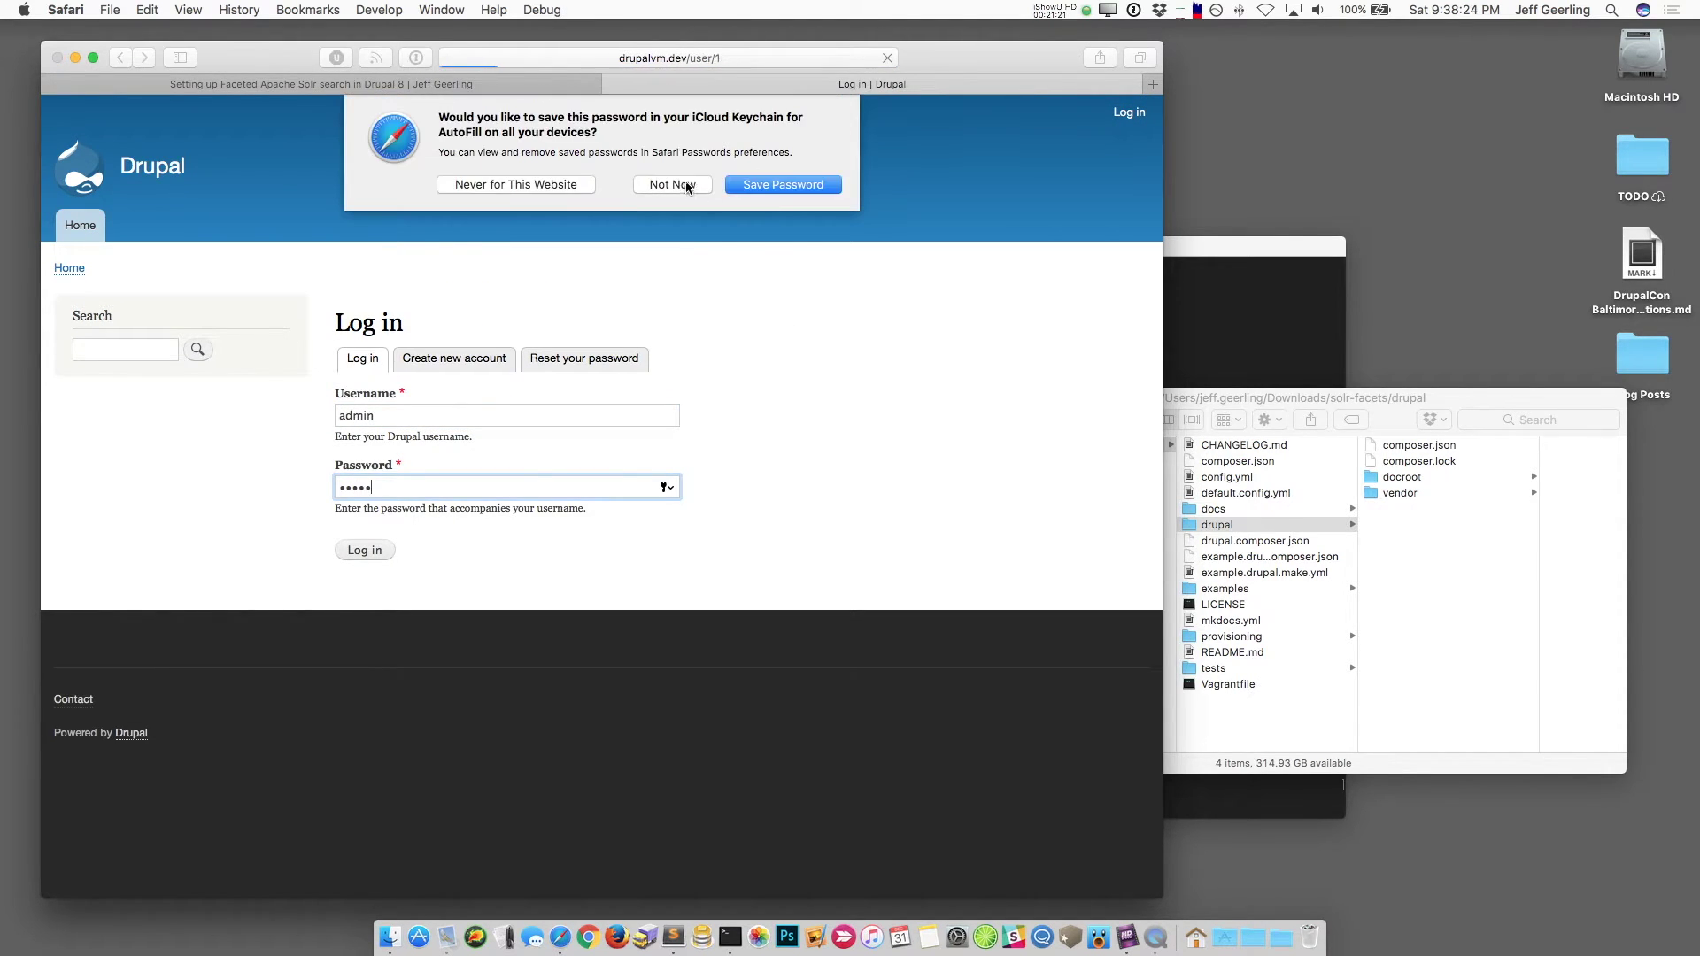
left_click(687, 184)
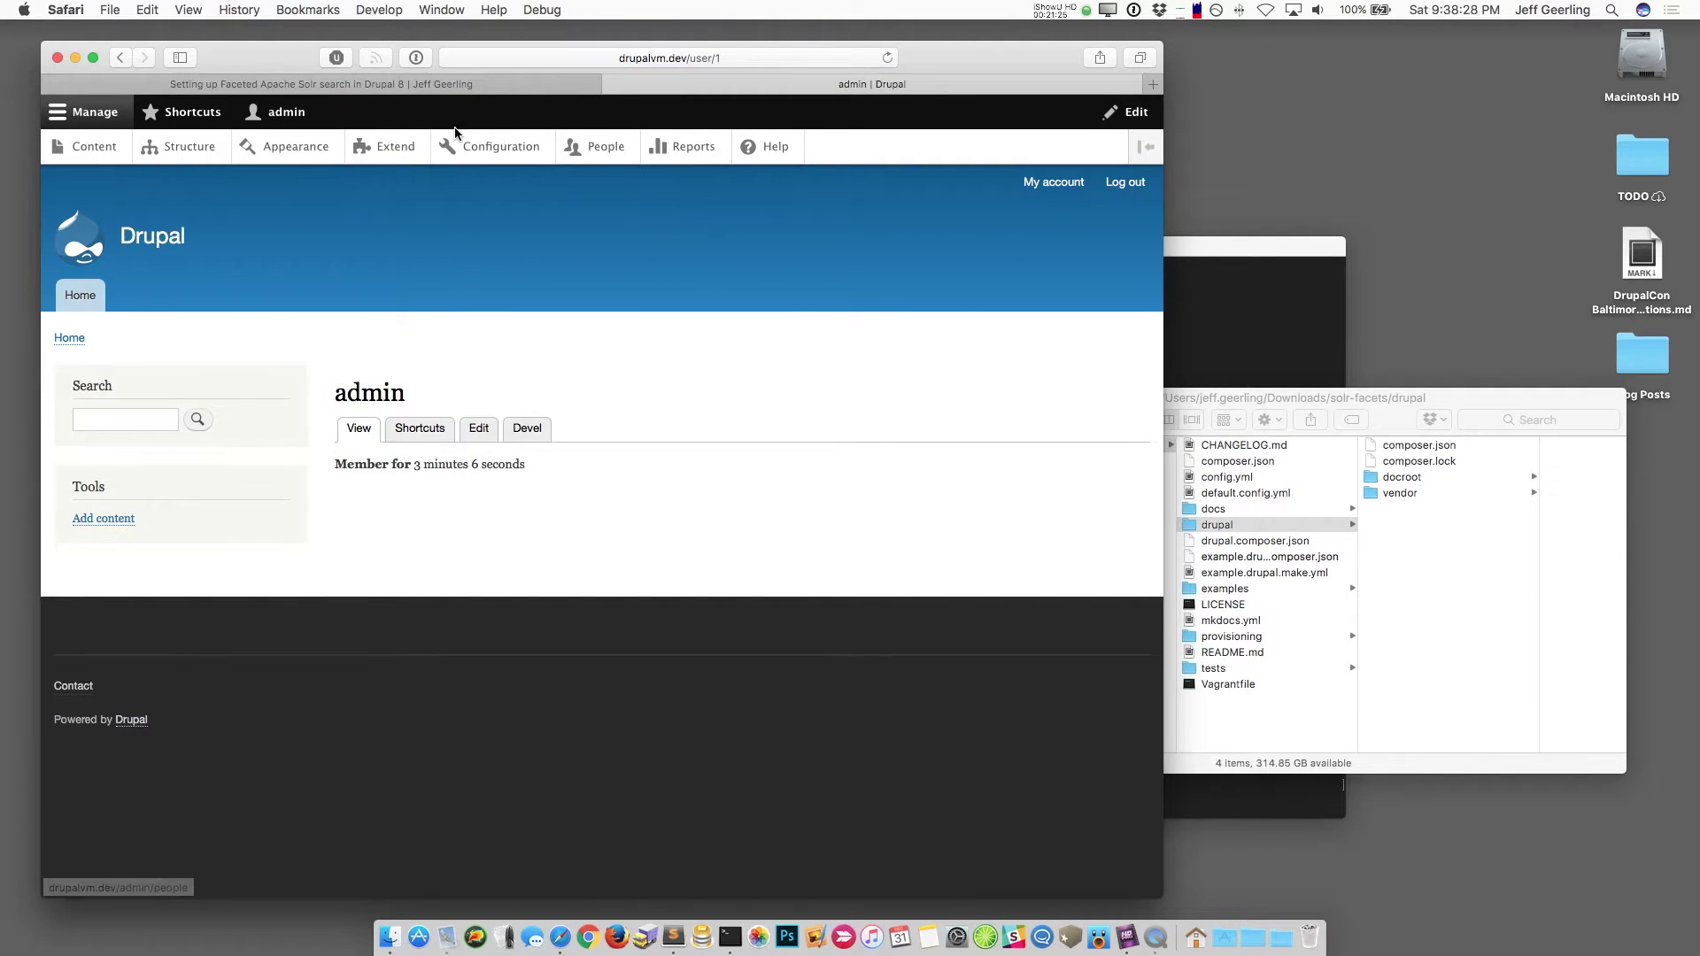
Step: Tick Search API, Solr search and Solr Search Defaults on the Extend page and install them
left_click(403, 151)
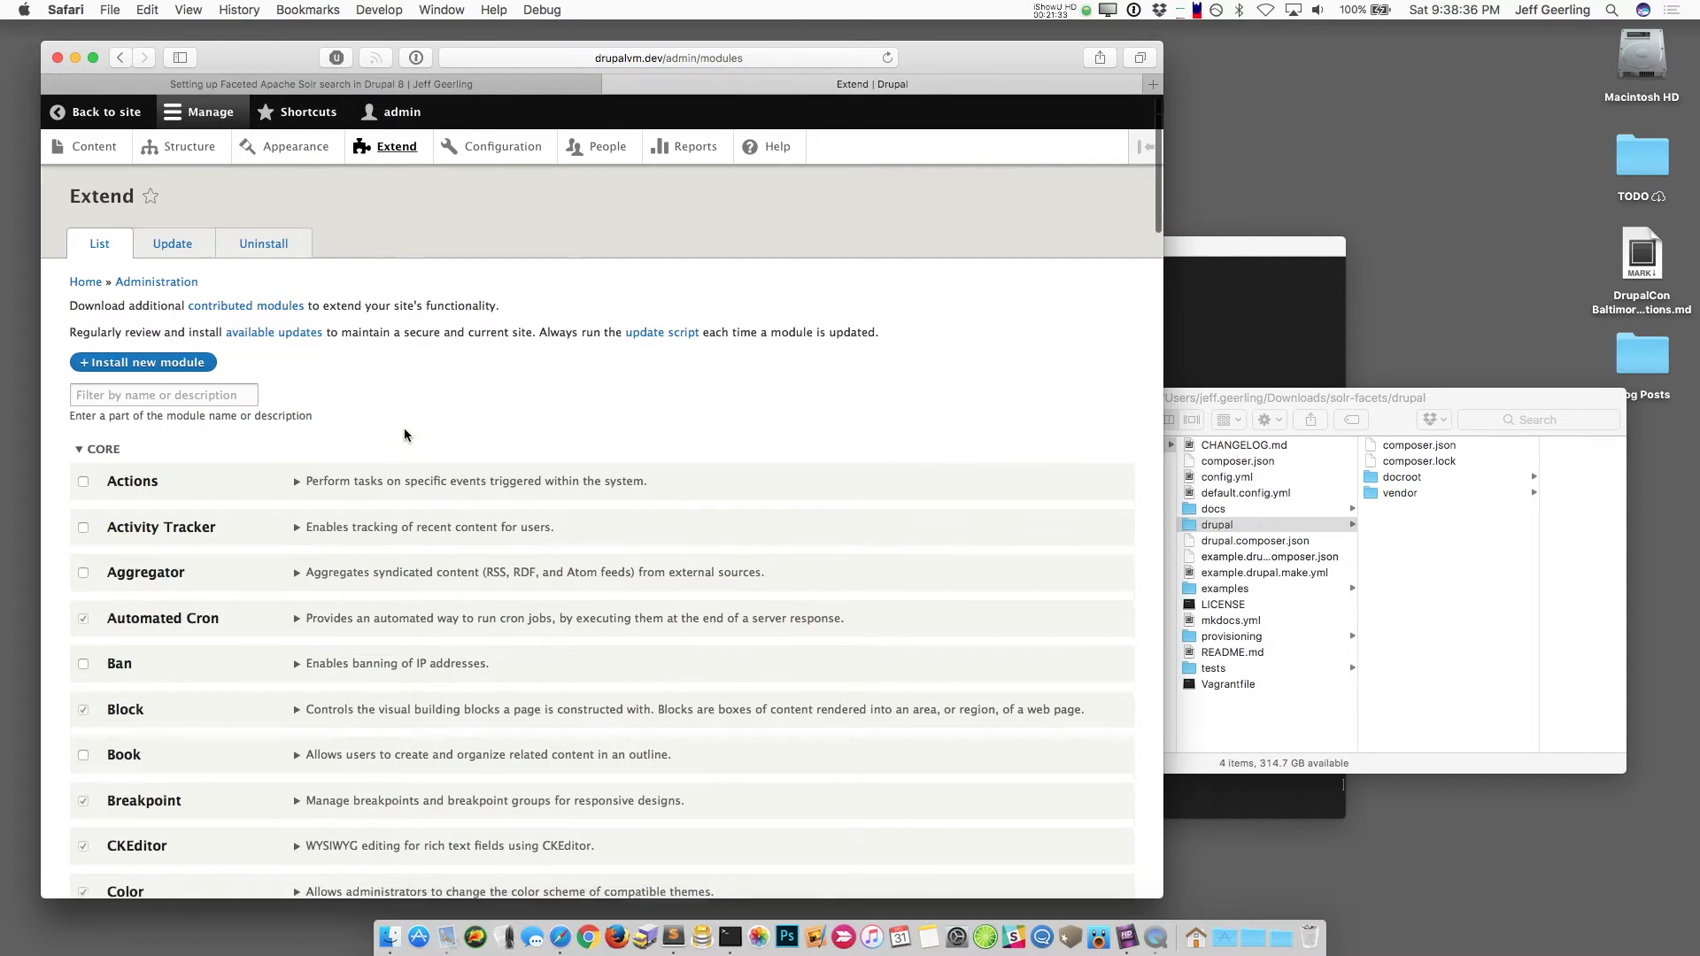
scroll(404, 432, "down", 20)
scroll(404, 434, "up", 5)
scroll(404, 434, "down", 20)
scroll(403, 434, "down", 1)
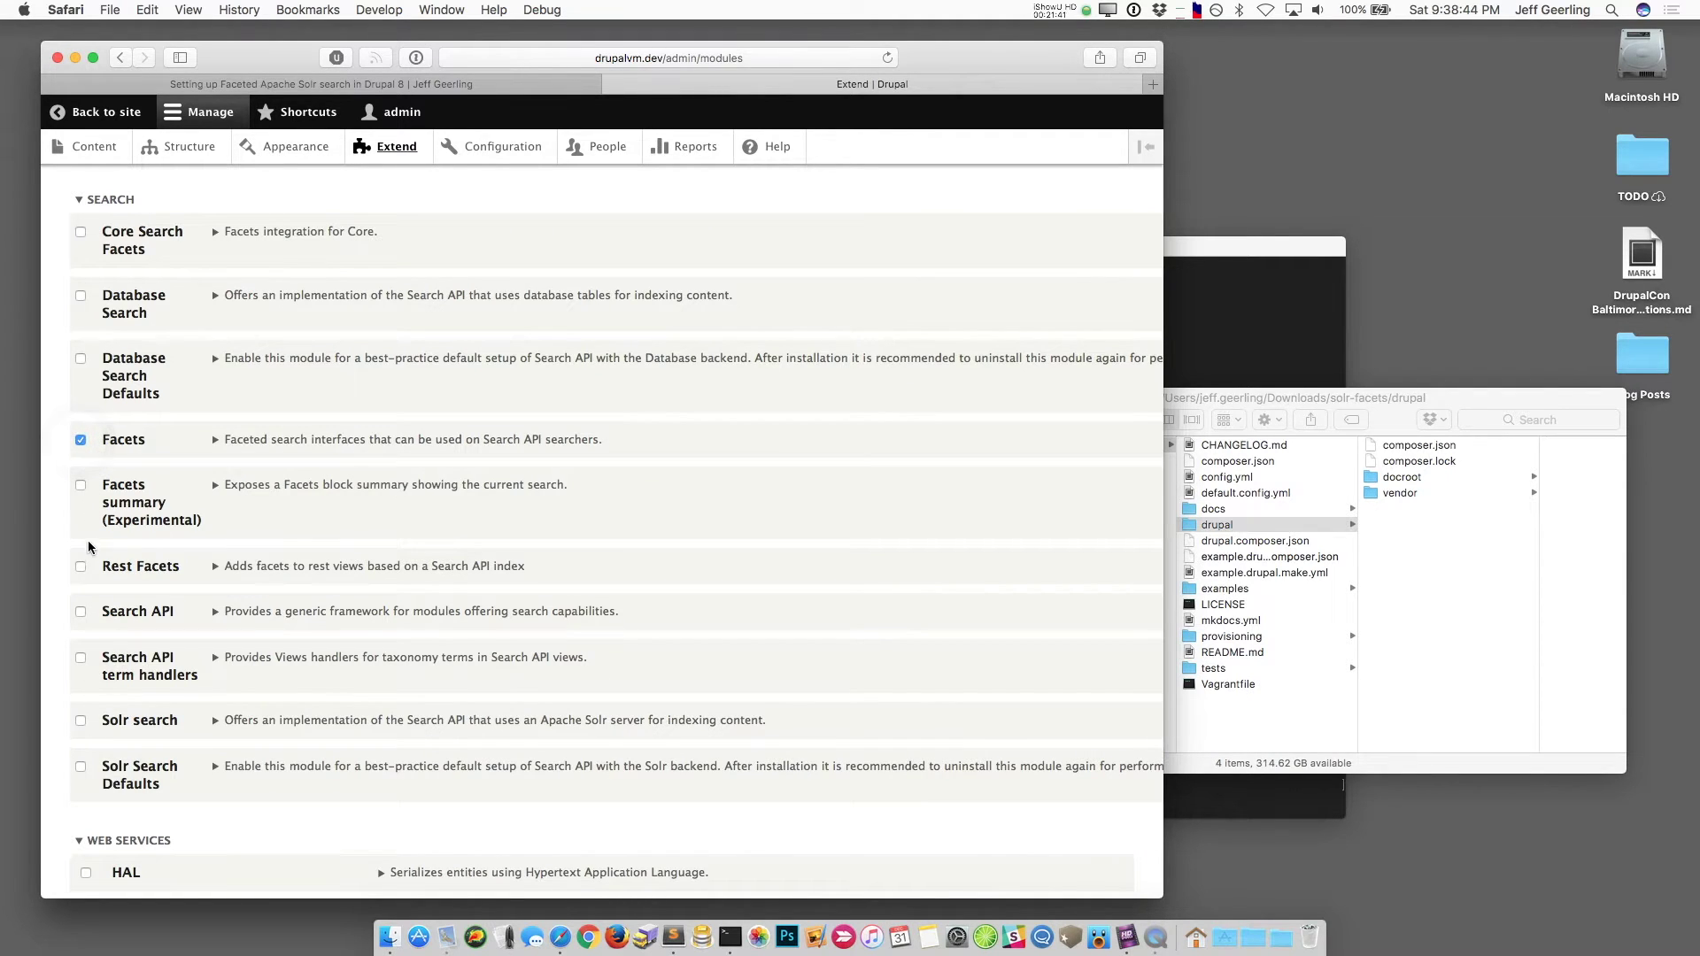
left_click(81, 612)
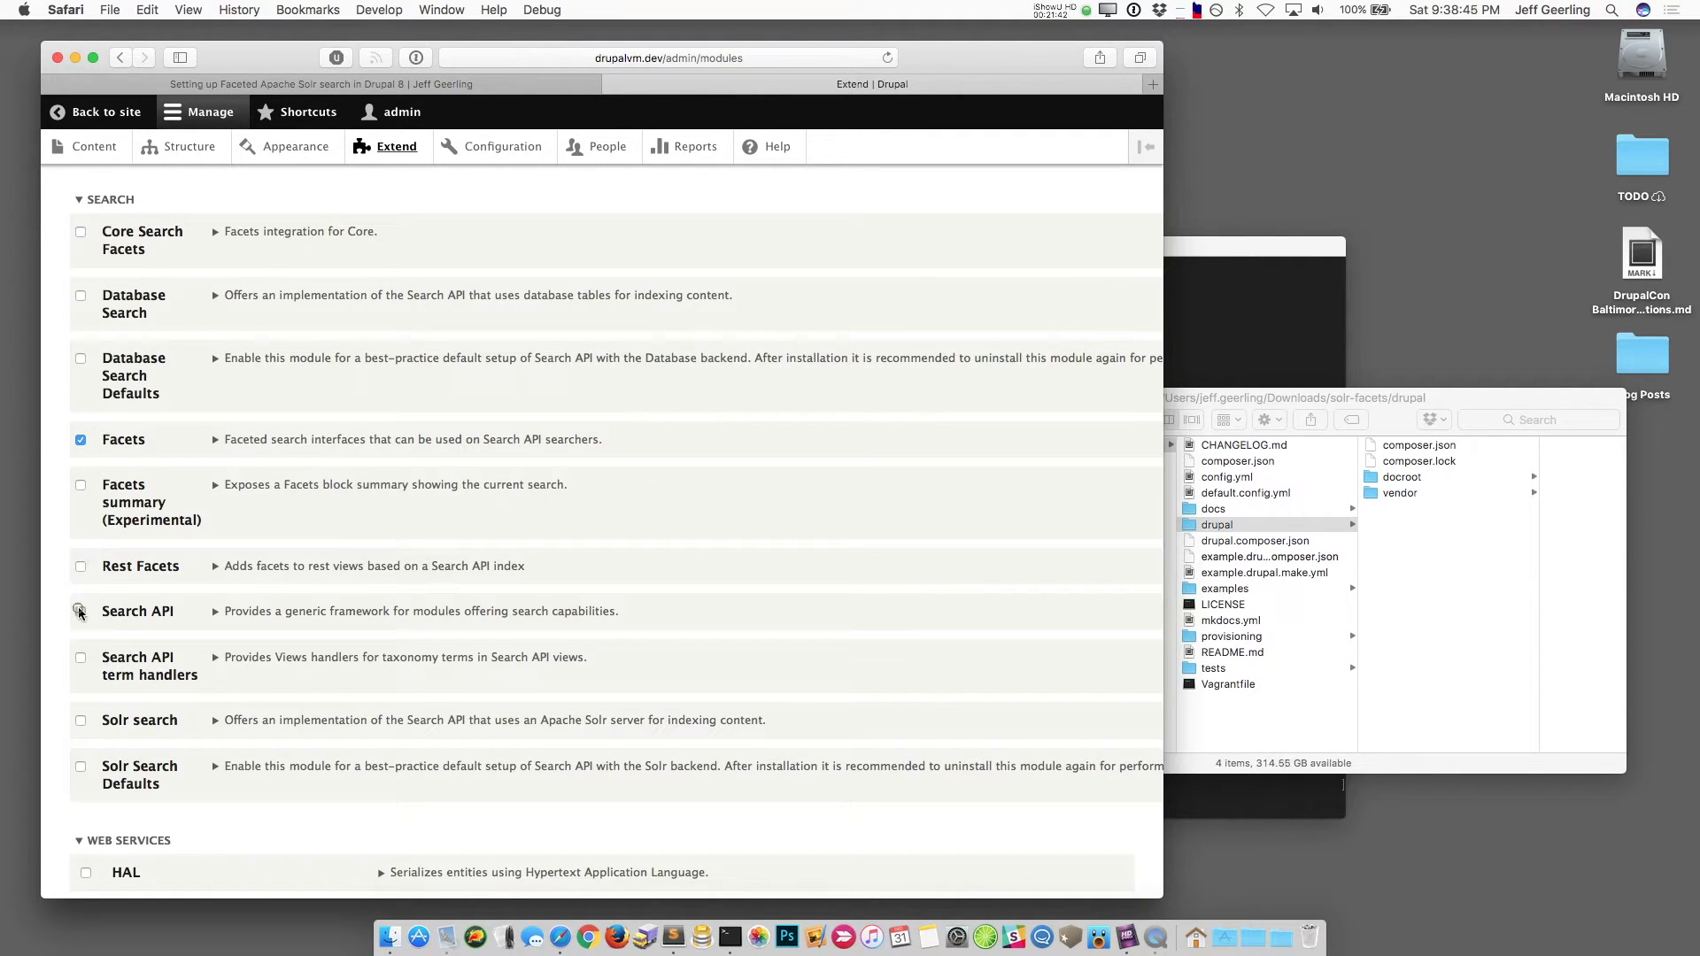
left_click(81, 721)
left_click(81, 767)
scroll(293, 515, "down", 5)
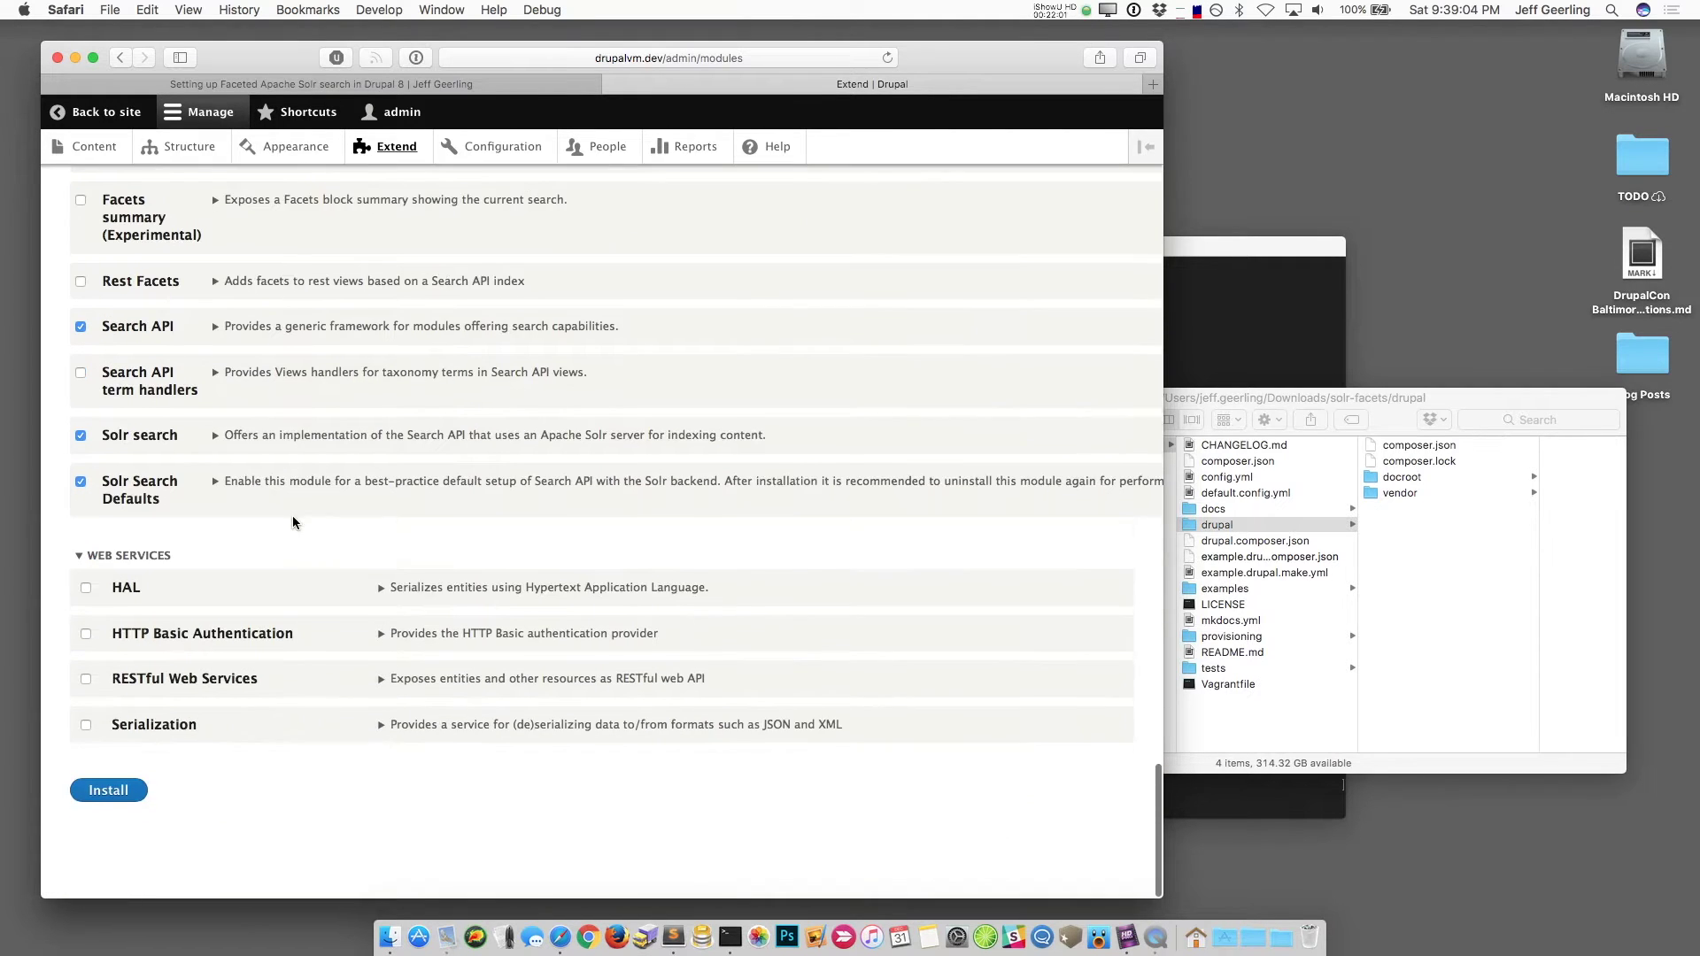
left_click(108, 804)
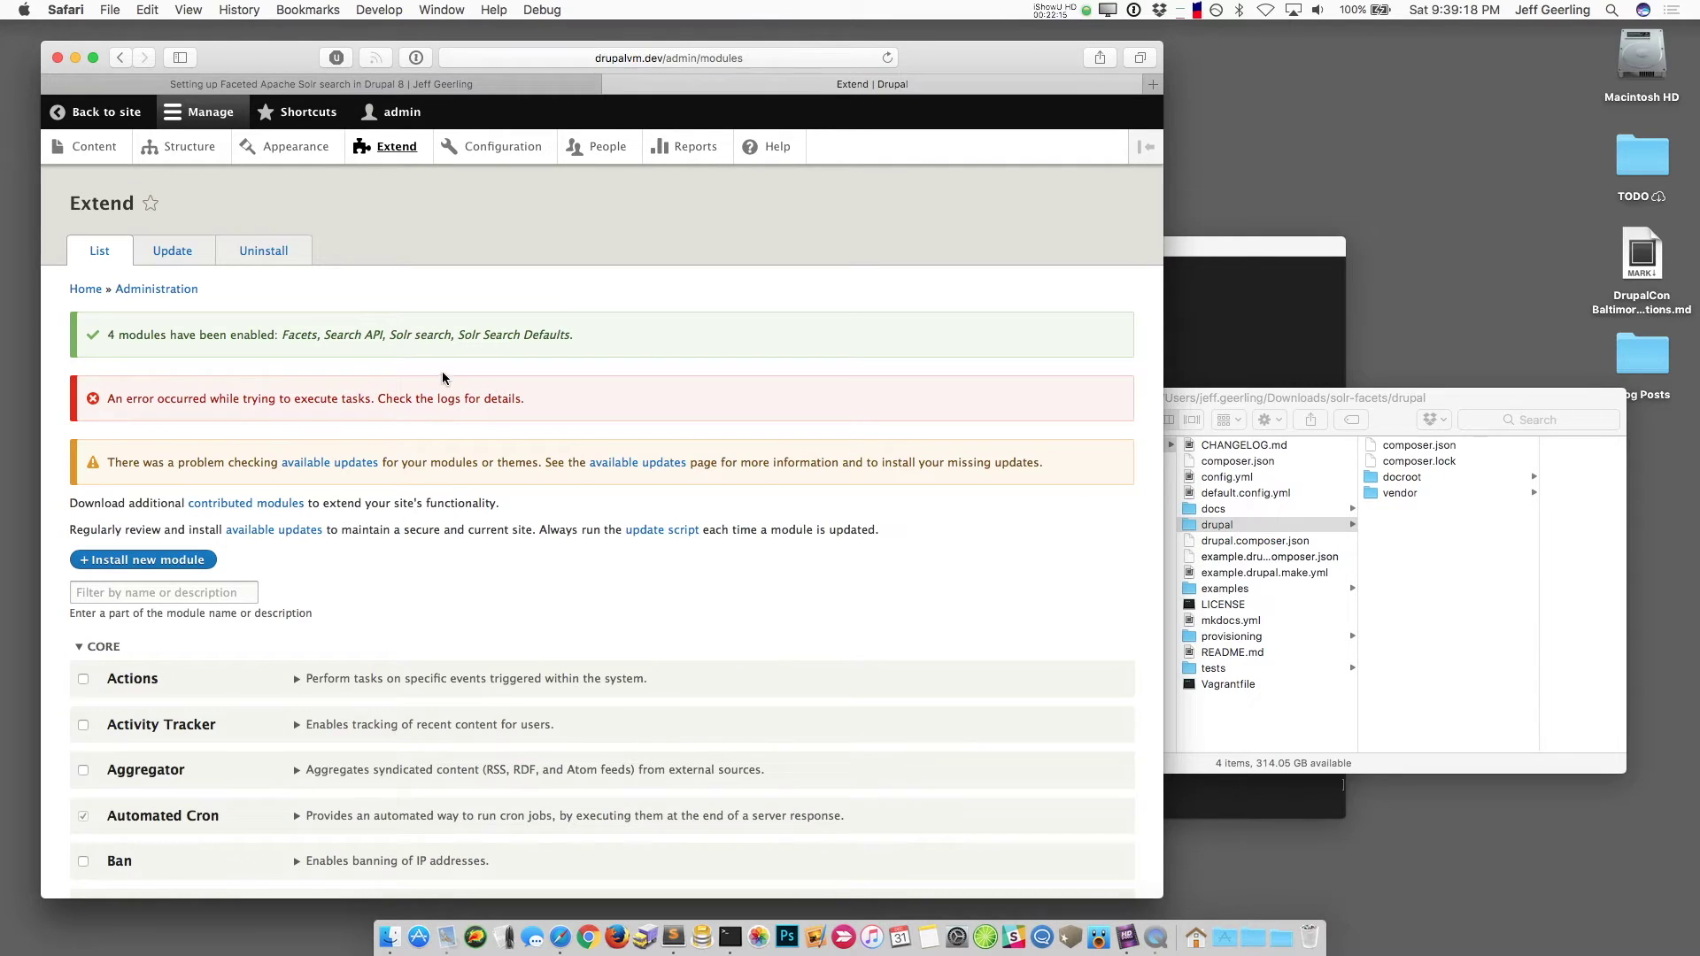
Step: Mark the core Search module for uninstalling, then go to the Configuration overview
left_click(270, 252)
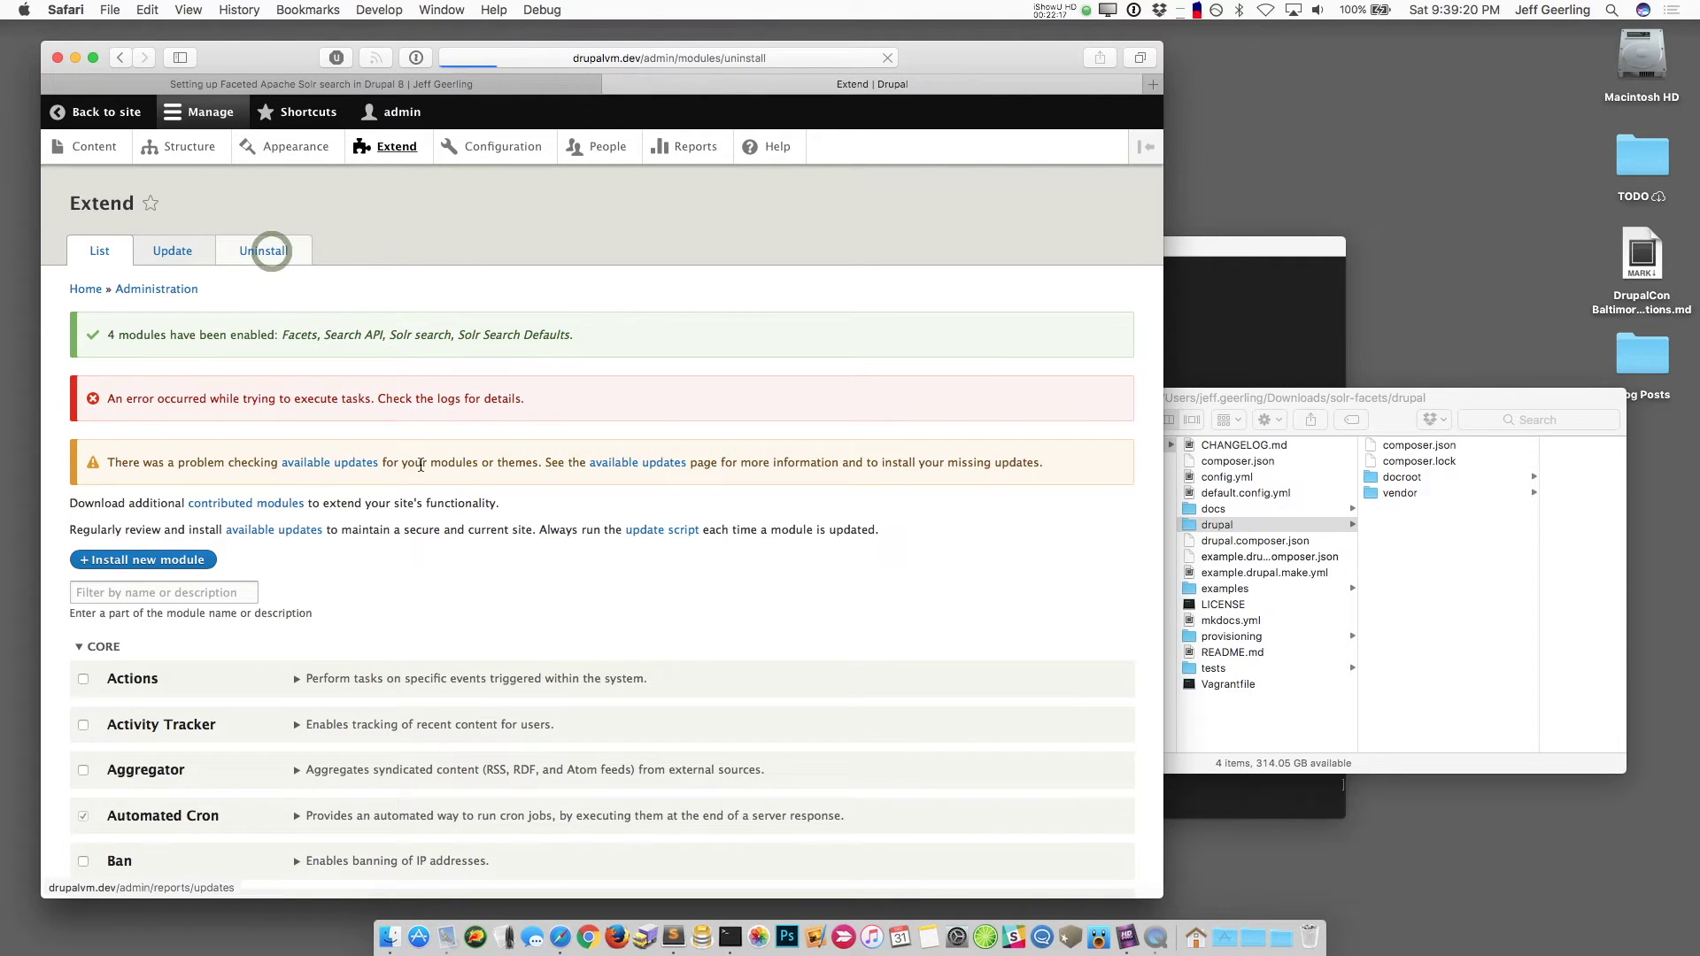
scroll(319, 633, "down", 8)
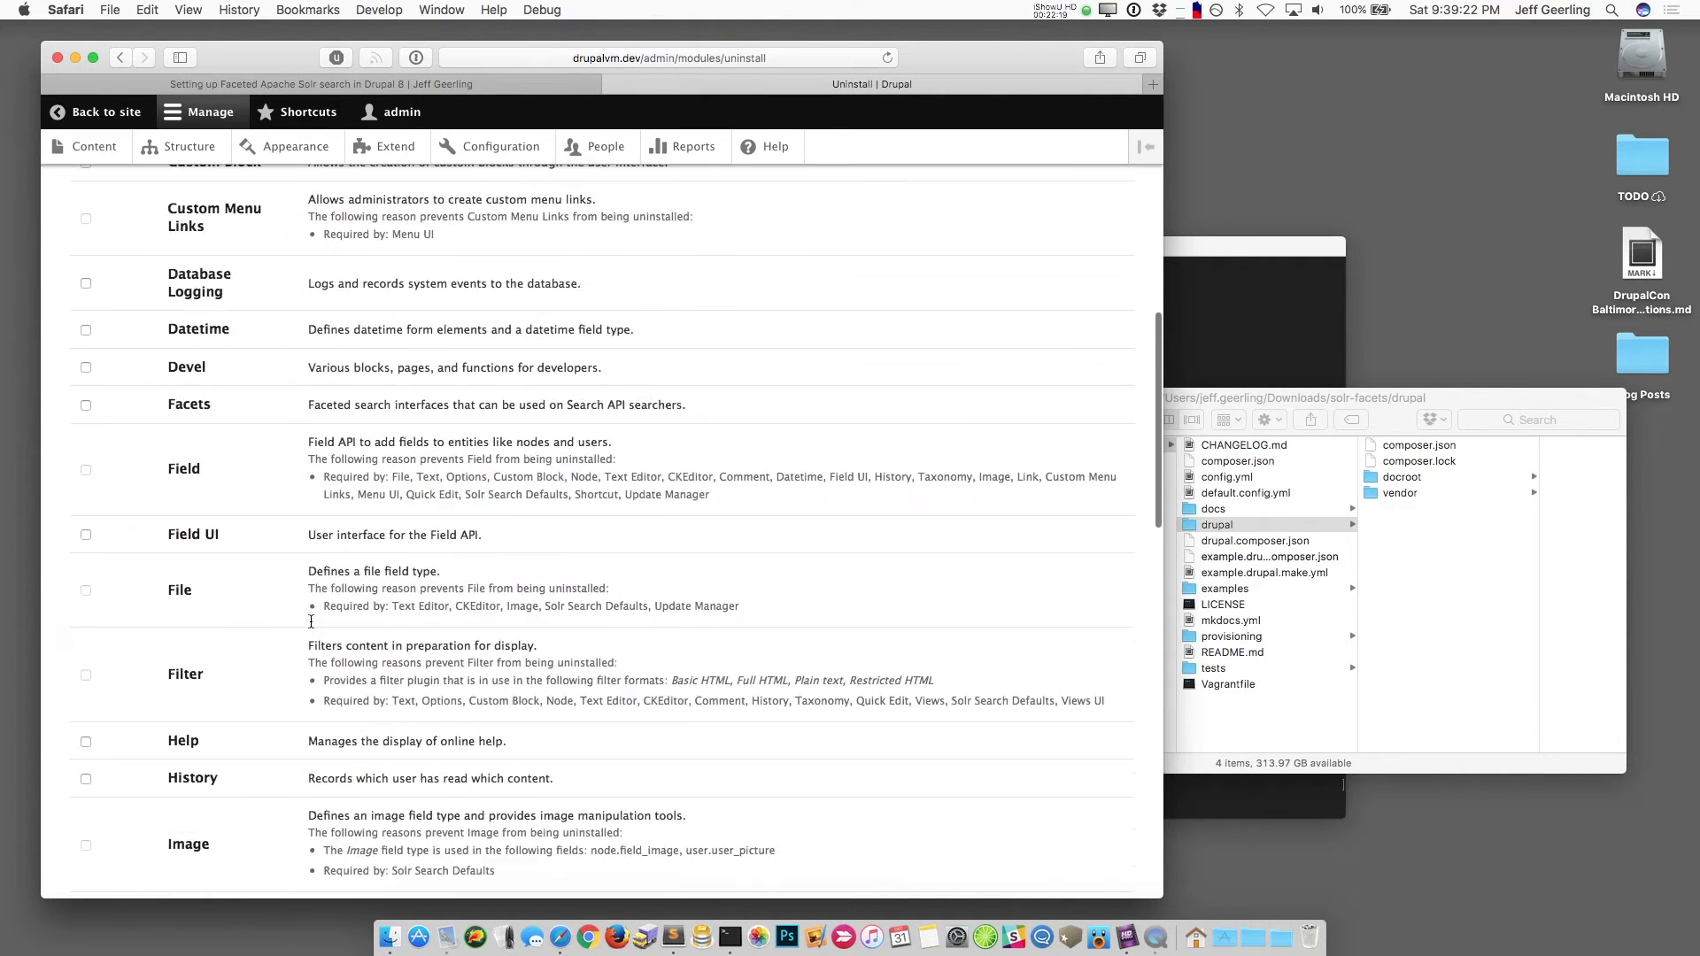
scroll(311, 621, "down", 12)
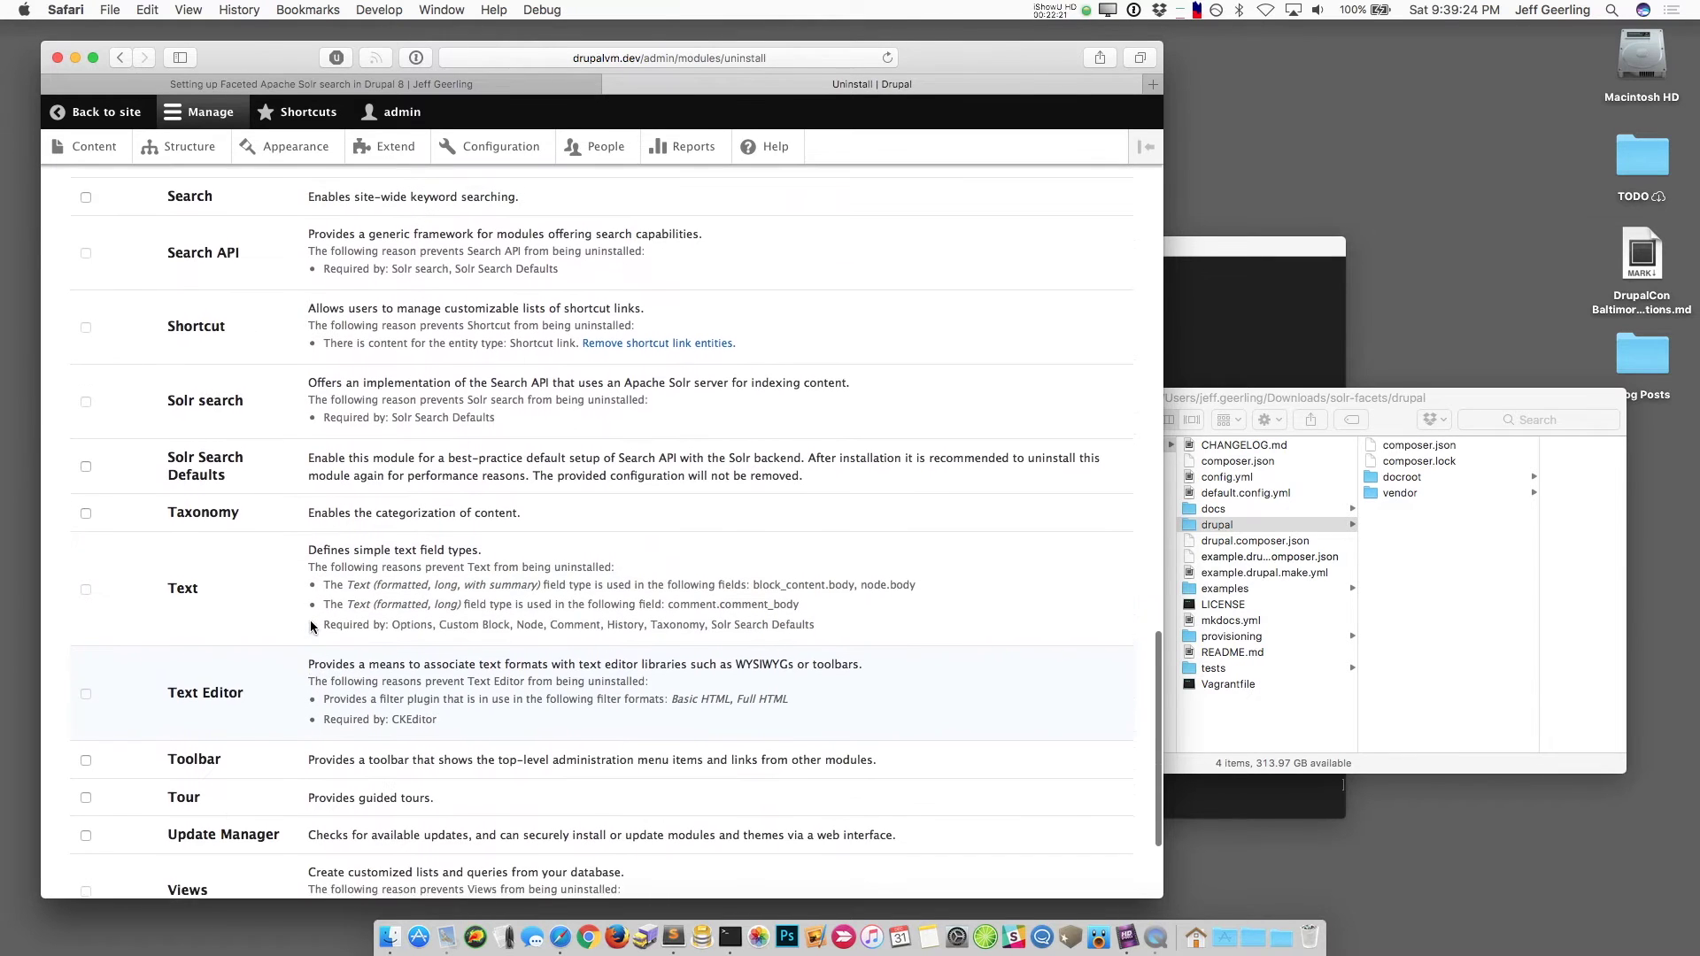
scroll(310, 620, "up", 3)
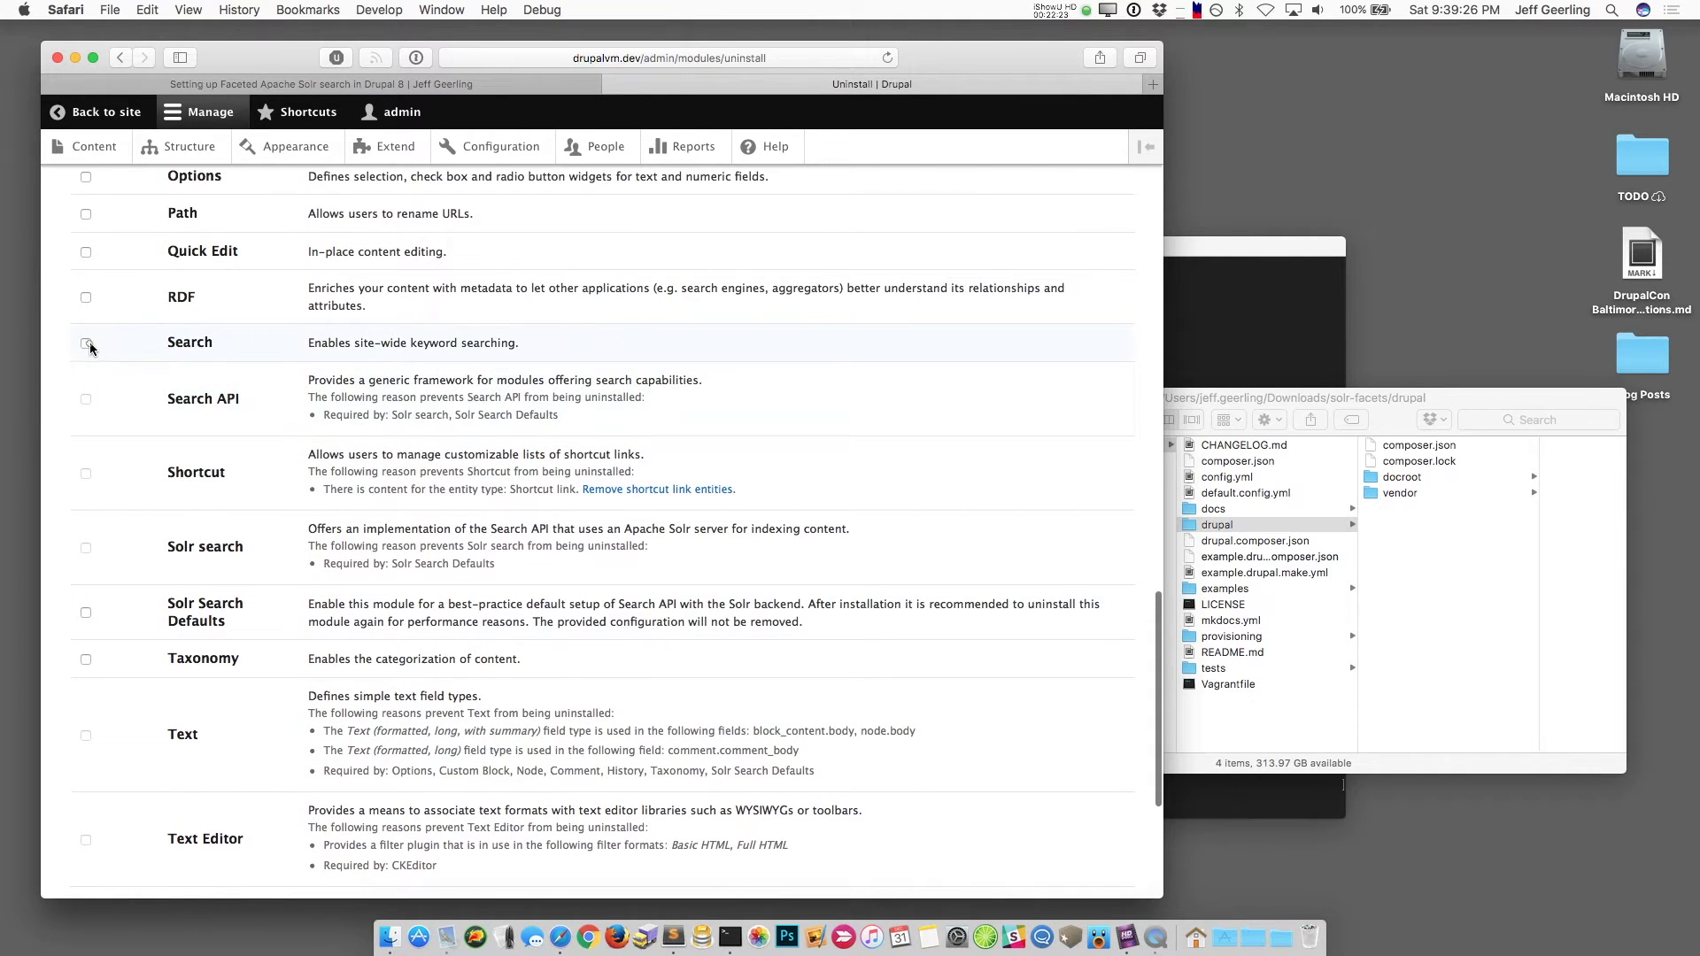
left_click(86, 343)
scroll(89, 343, "down", 7)
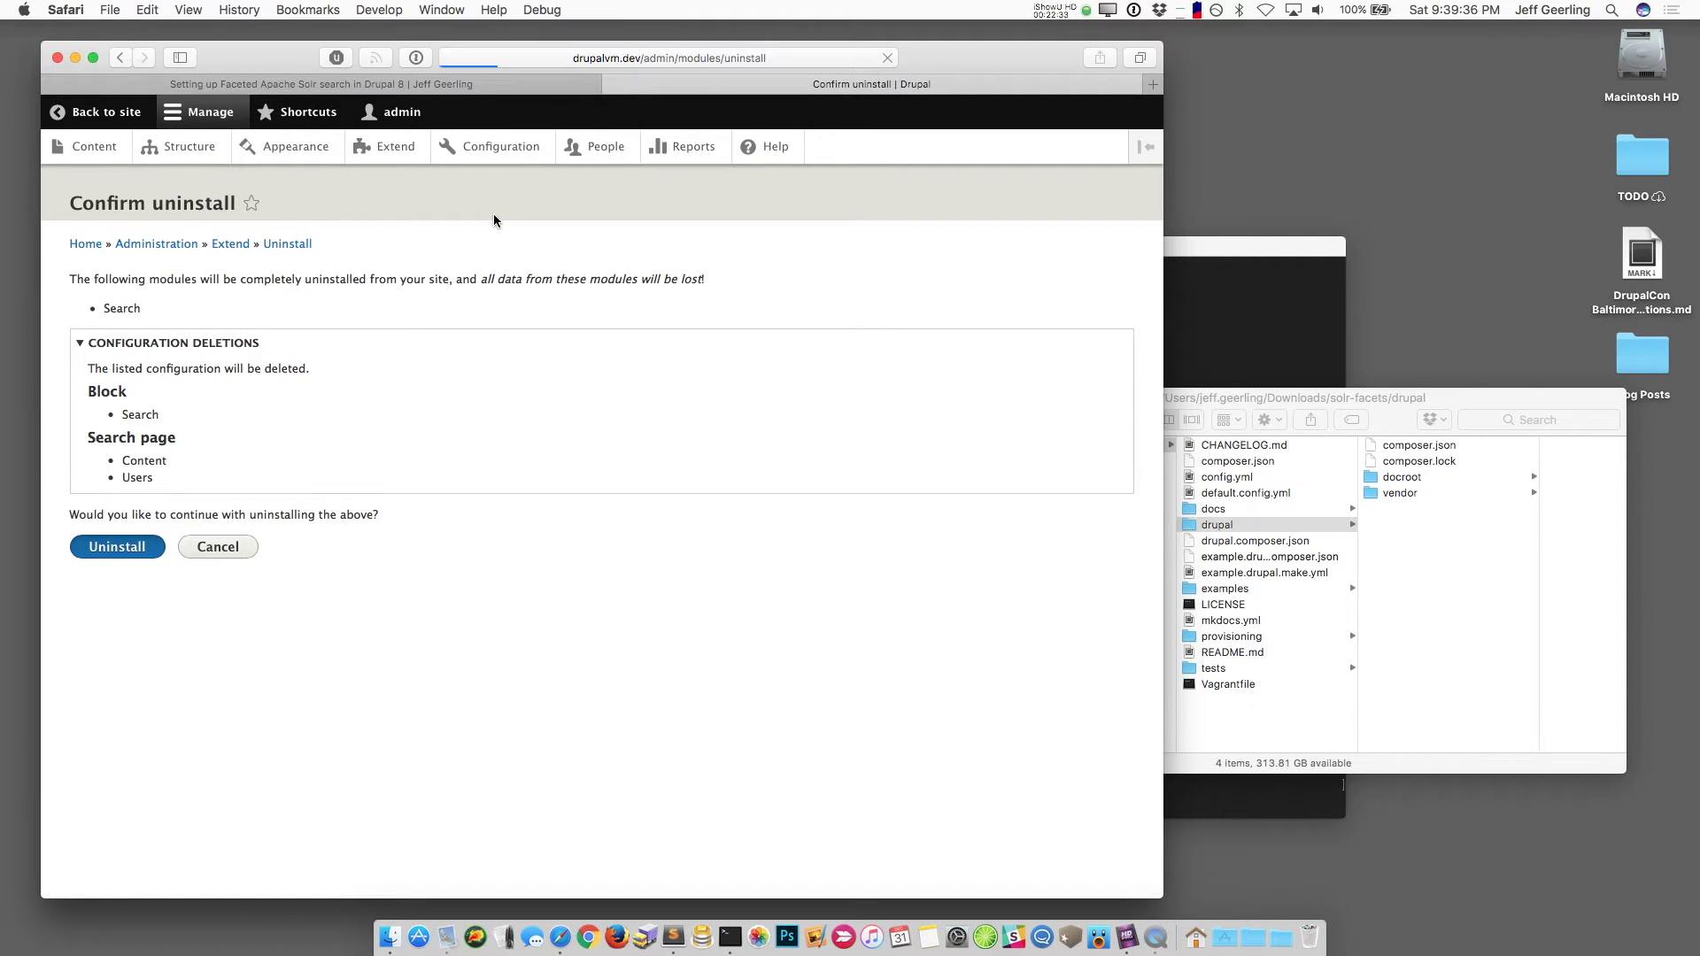
left_click(495, 151)
scroll(409, 652, "down", 10)
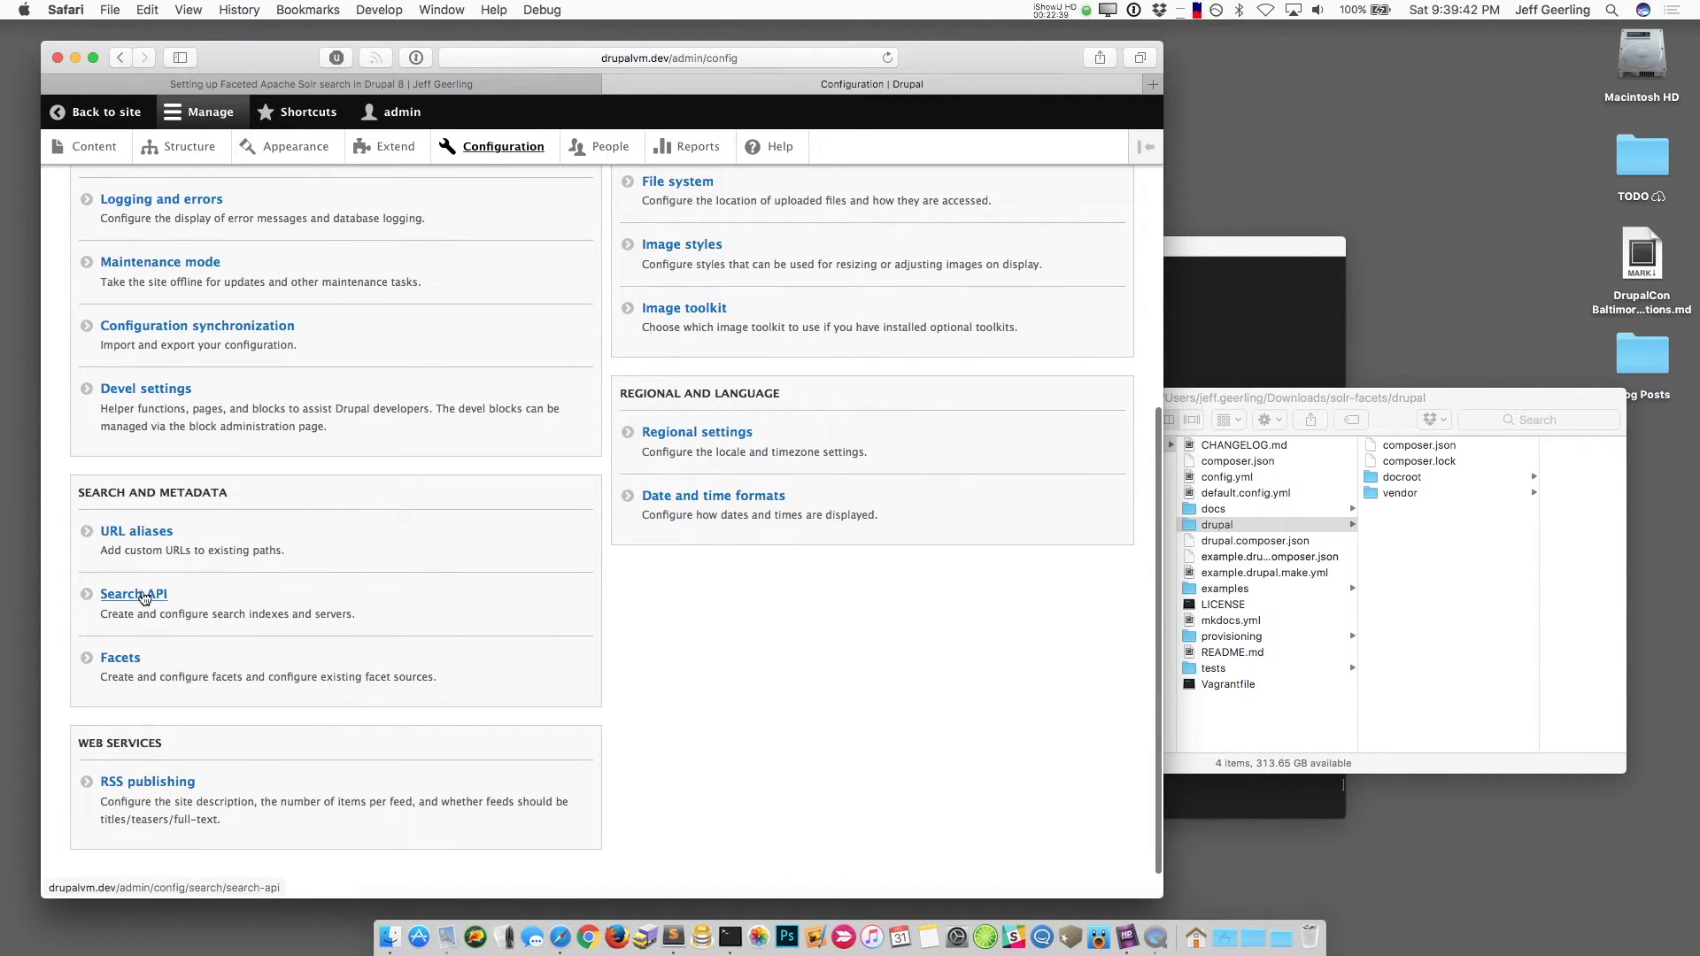
Step: Open the Solr Server page from the Search API settings and highlight core name d8
left_click(144, 596)
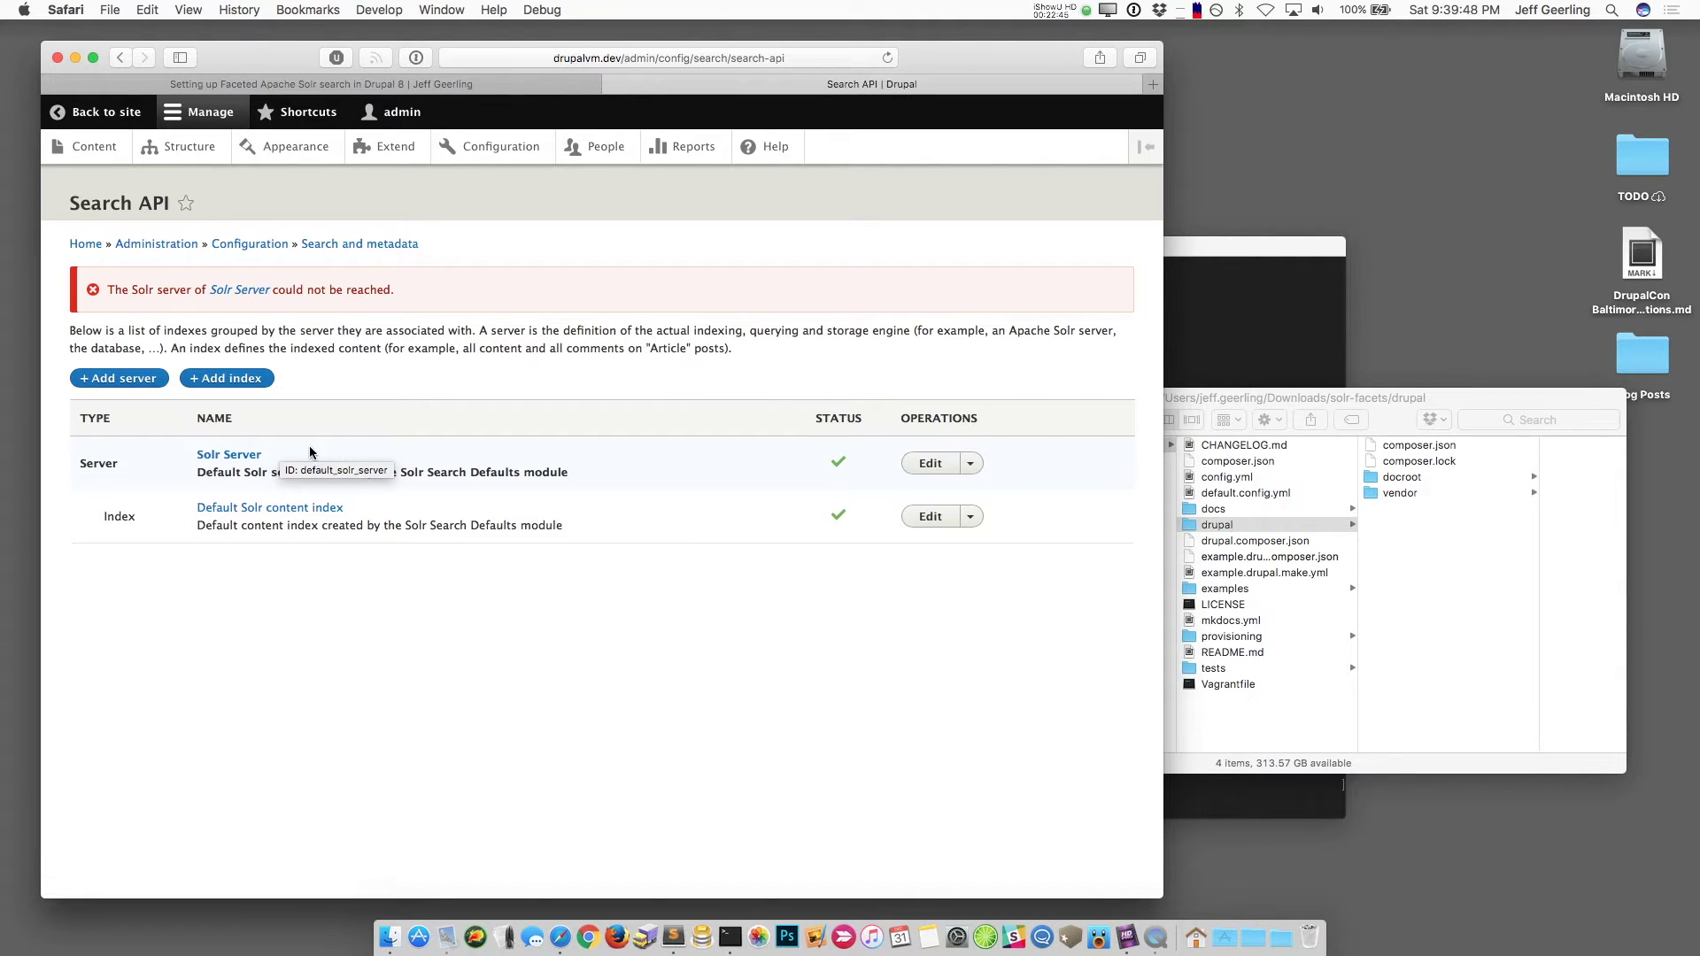
left_click(231, 454)
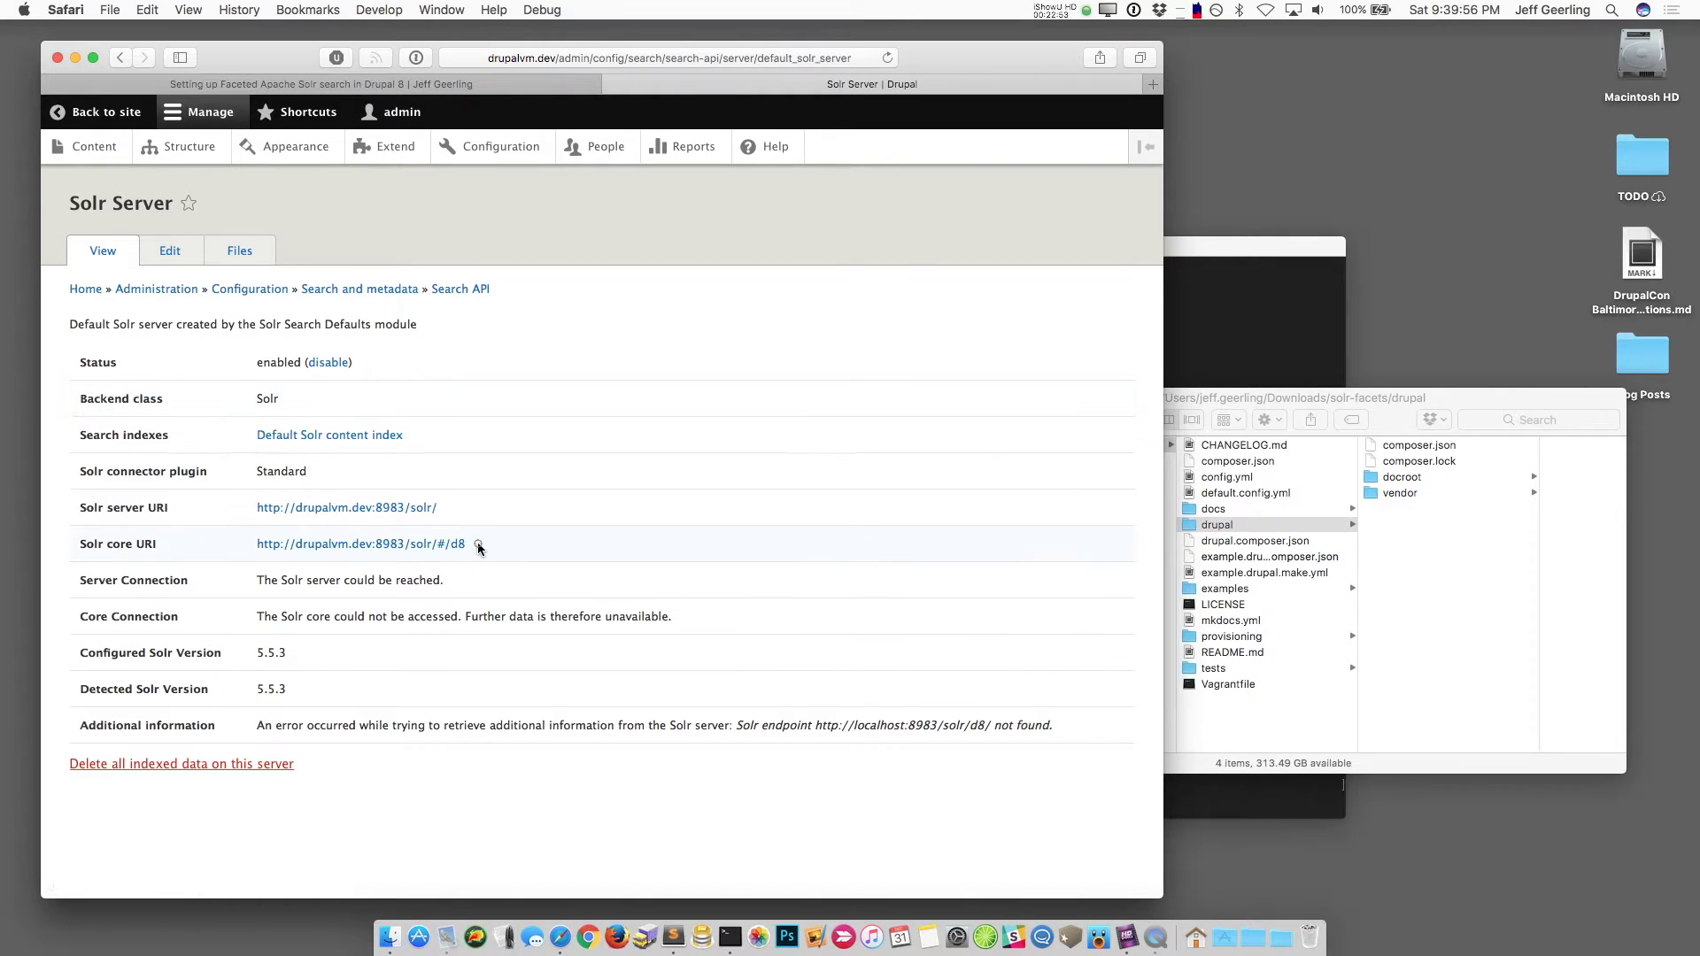
left_click_drag(476, 541, 453, 545)
double_click(477, 545)
Step: Change the Solr server's core from d8 to collection1 and save the server
left_click(170, 251)
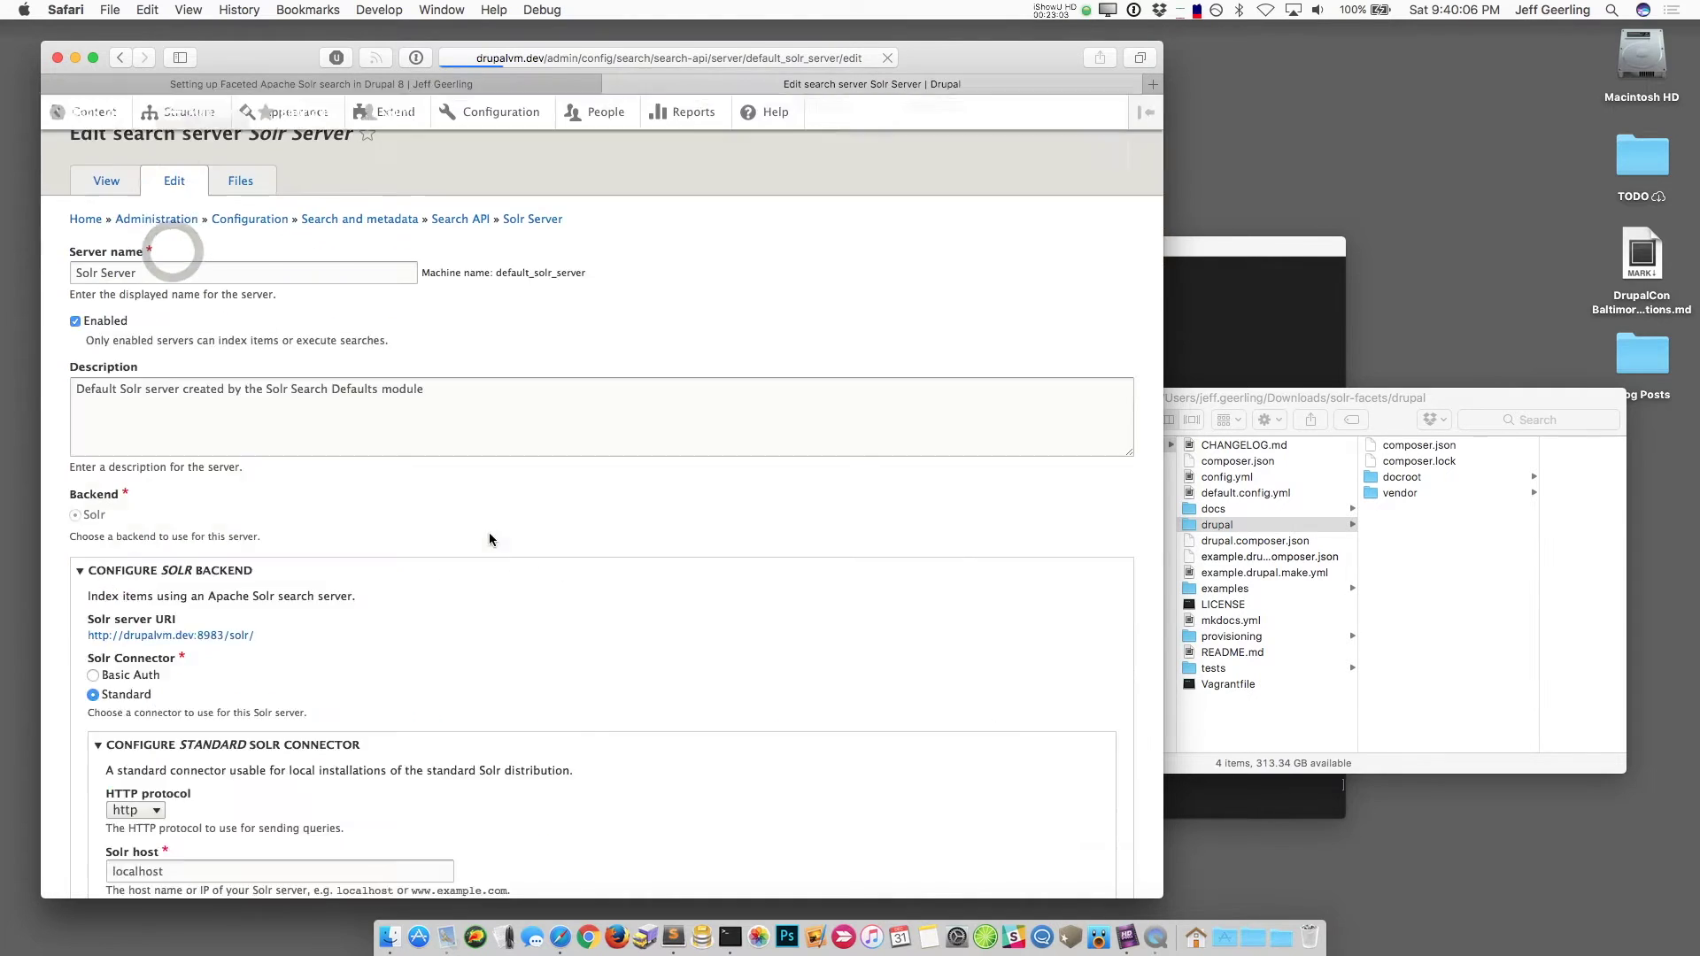
scroll(428, 558, "down", 4)
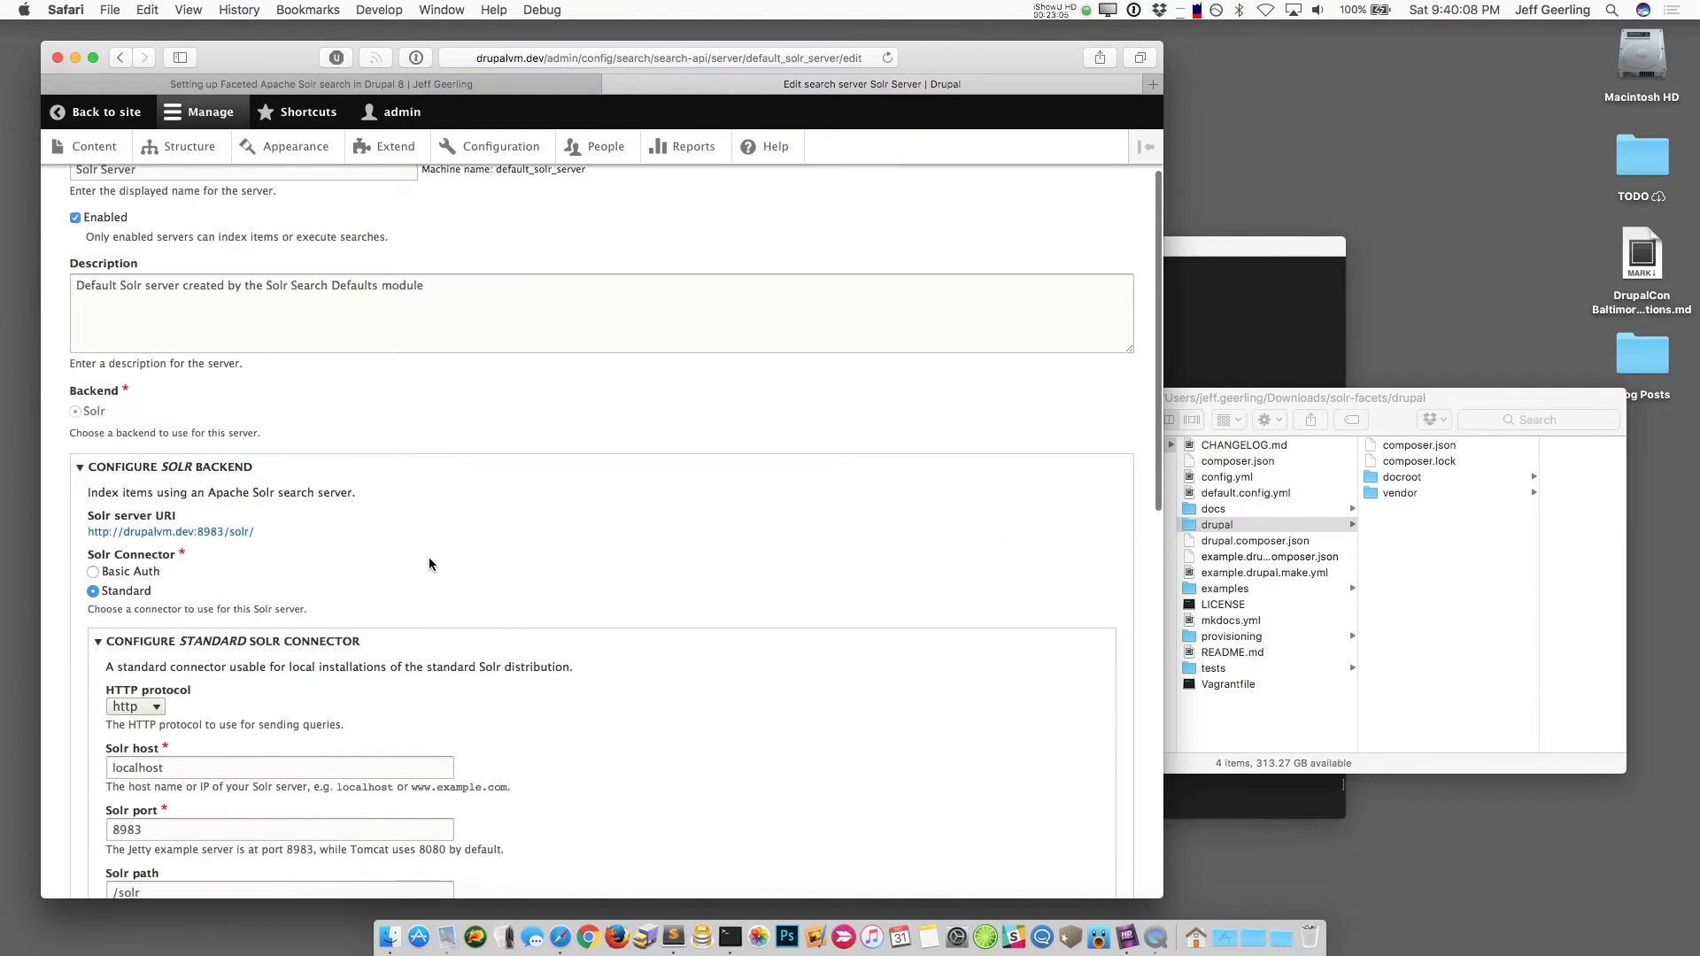
scroll(429, 557, "down", 6)
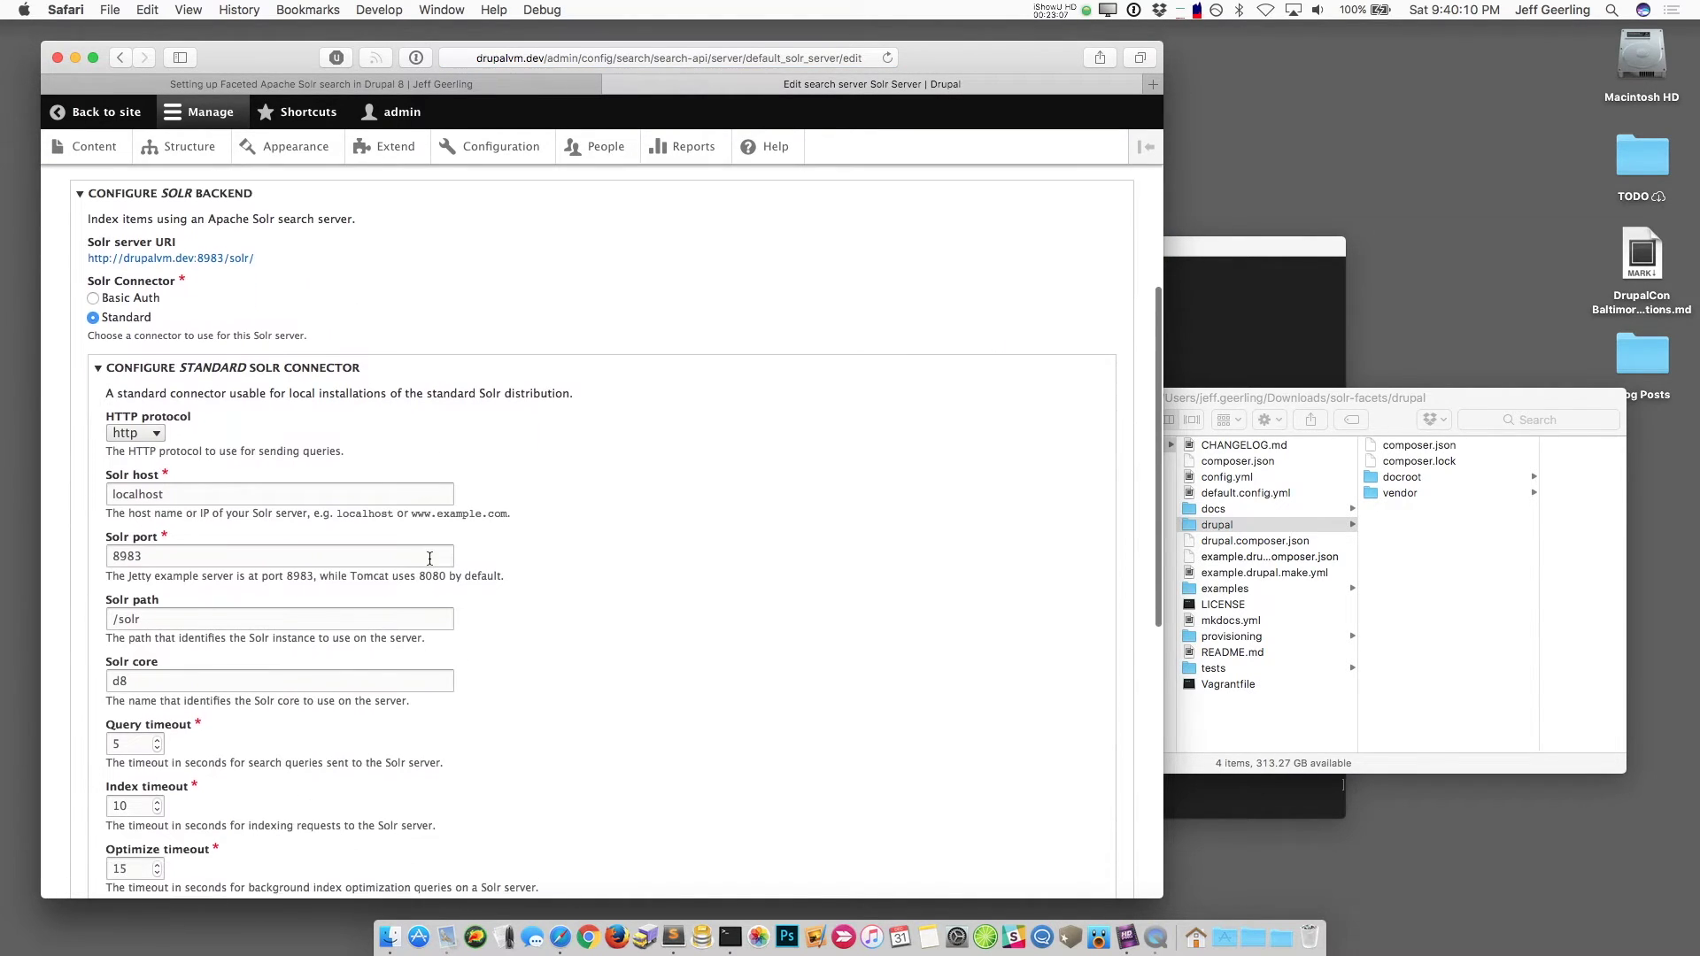
scroll(429, 558, "down", 2)
double_click(140, 612)
type("collection1")
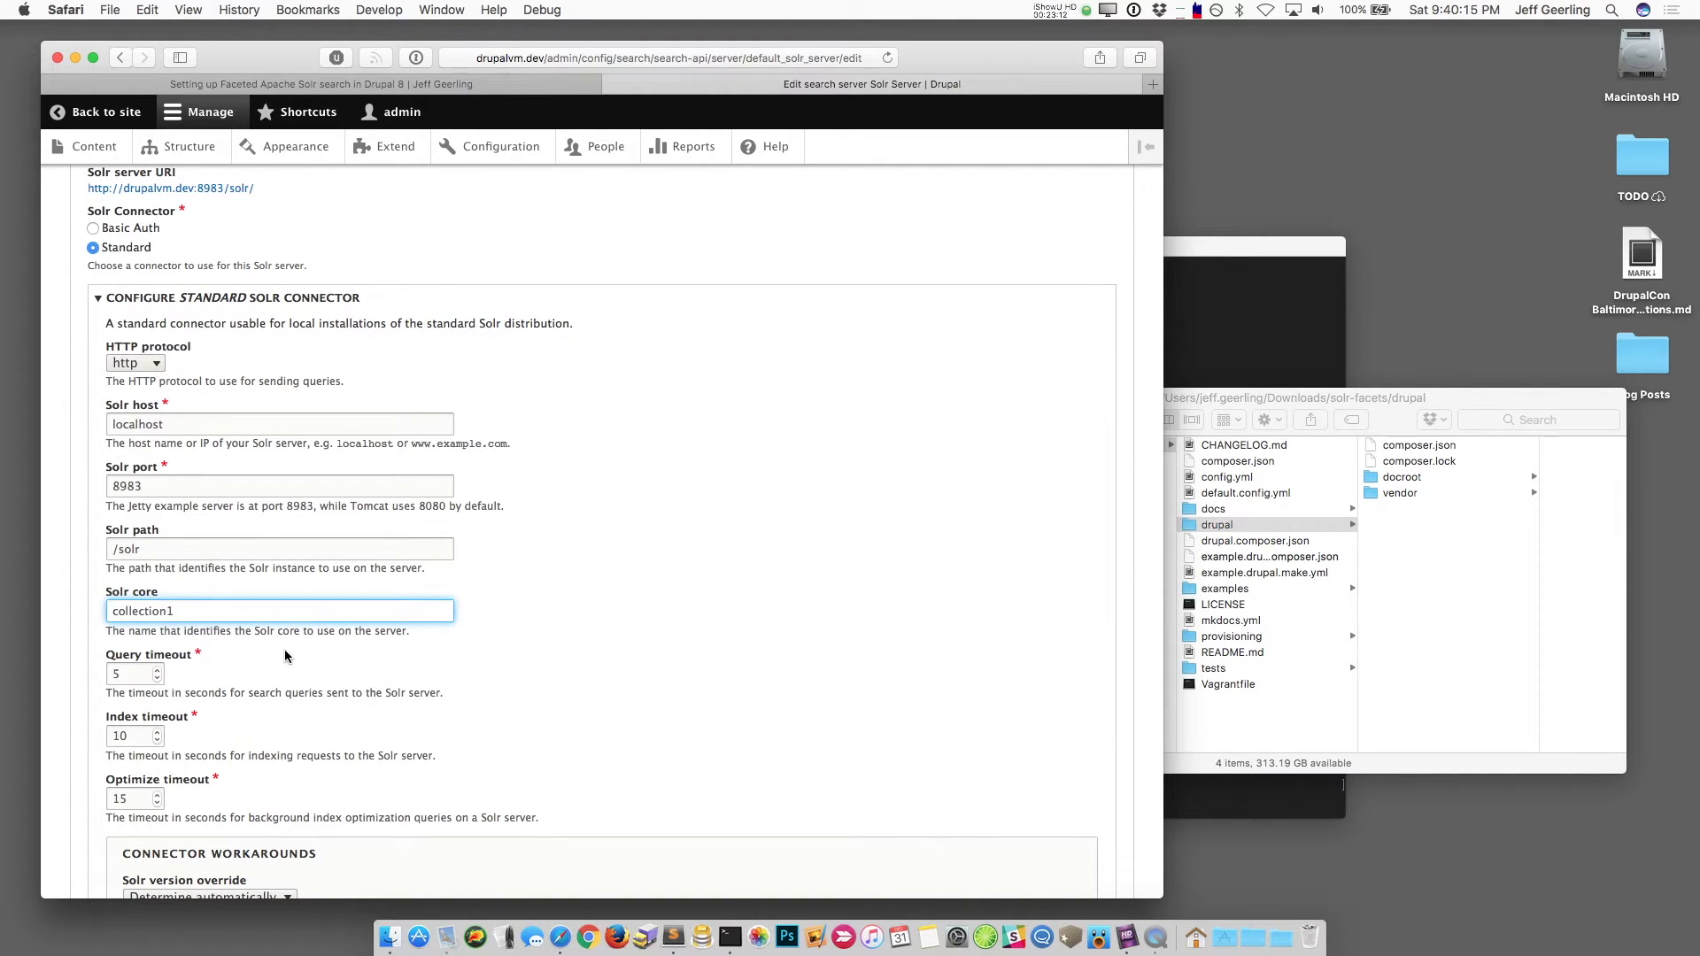
scroll(288, 657, "down", 10)
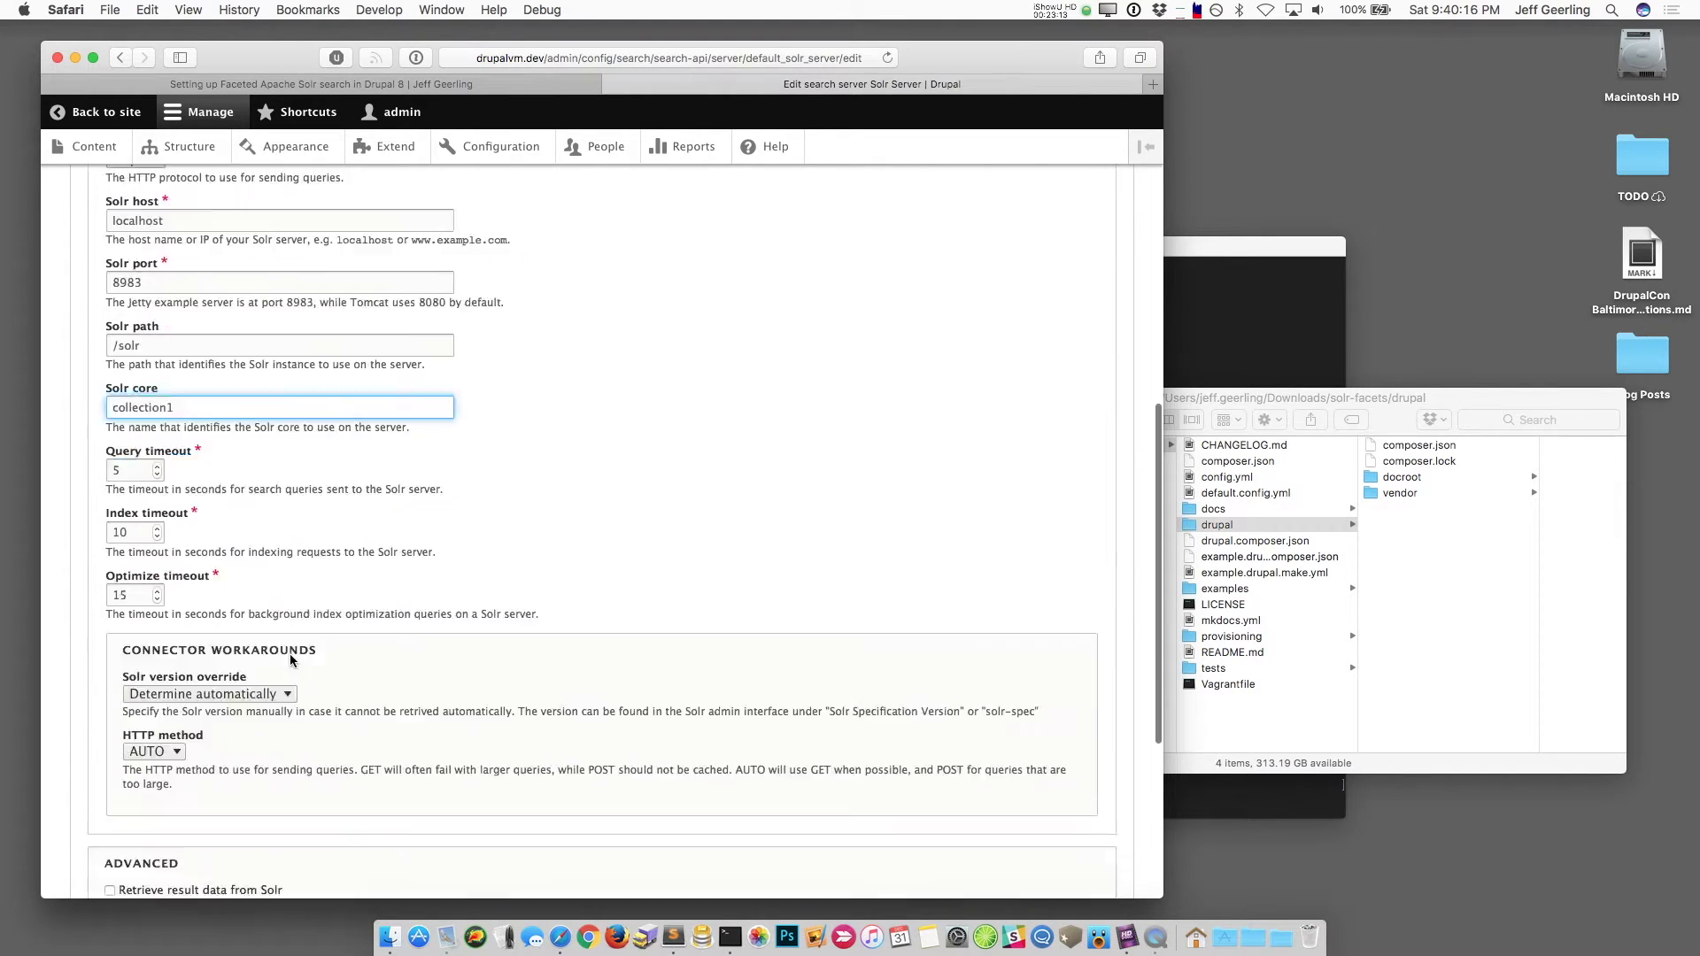
scroll(291, 661, "down", 3)
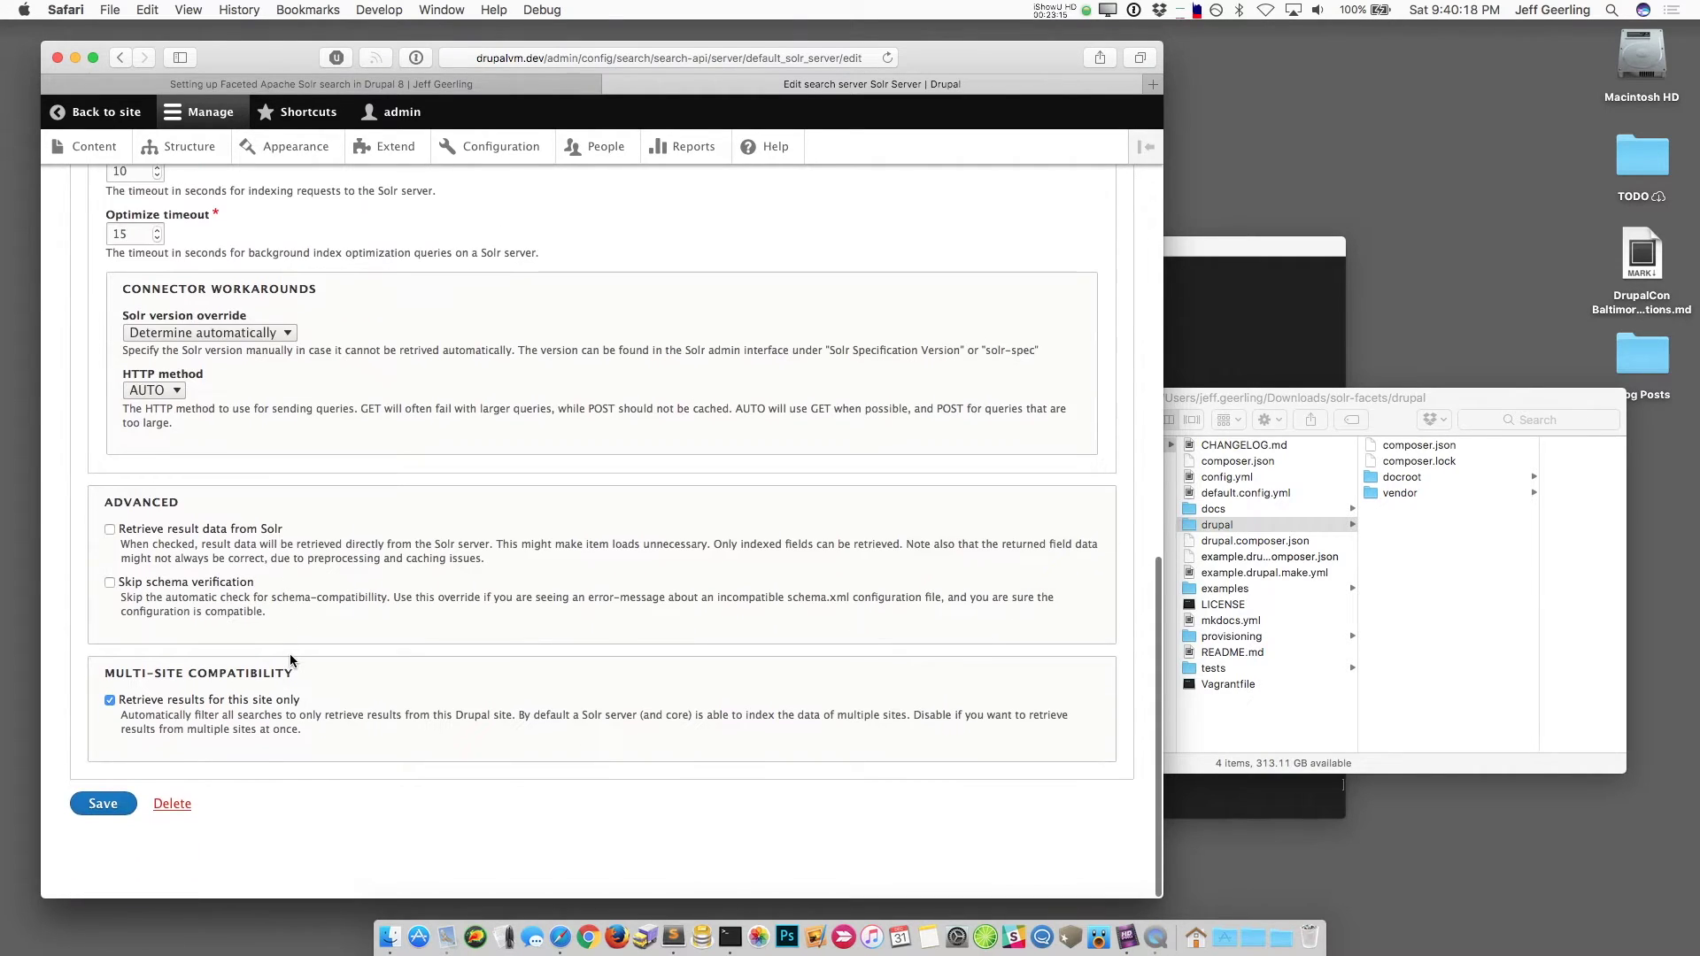
left_click(124, 793)
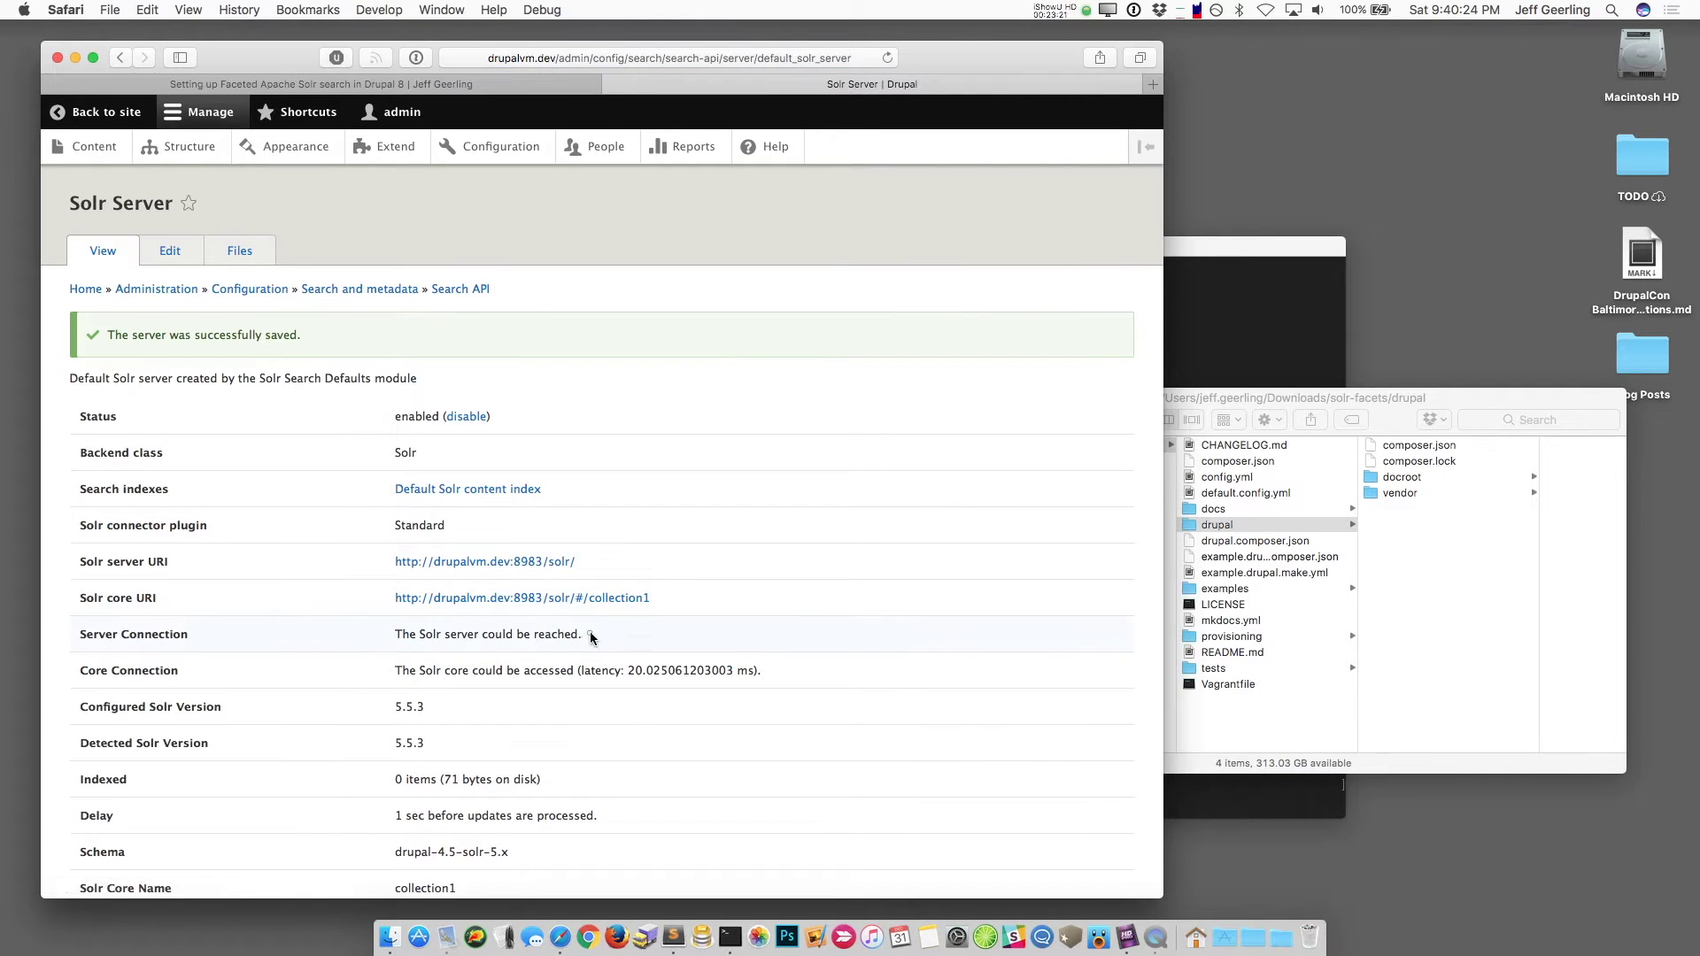
Step: Reload the Solr server page to recheck the server and core connection status
left_click_drag(586, 633, 392, 636)
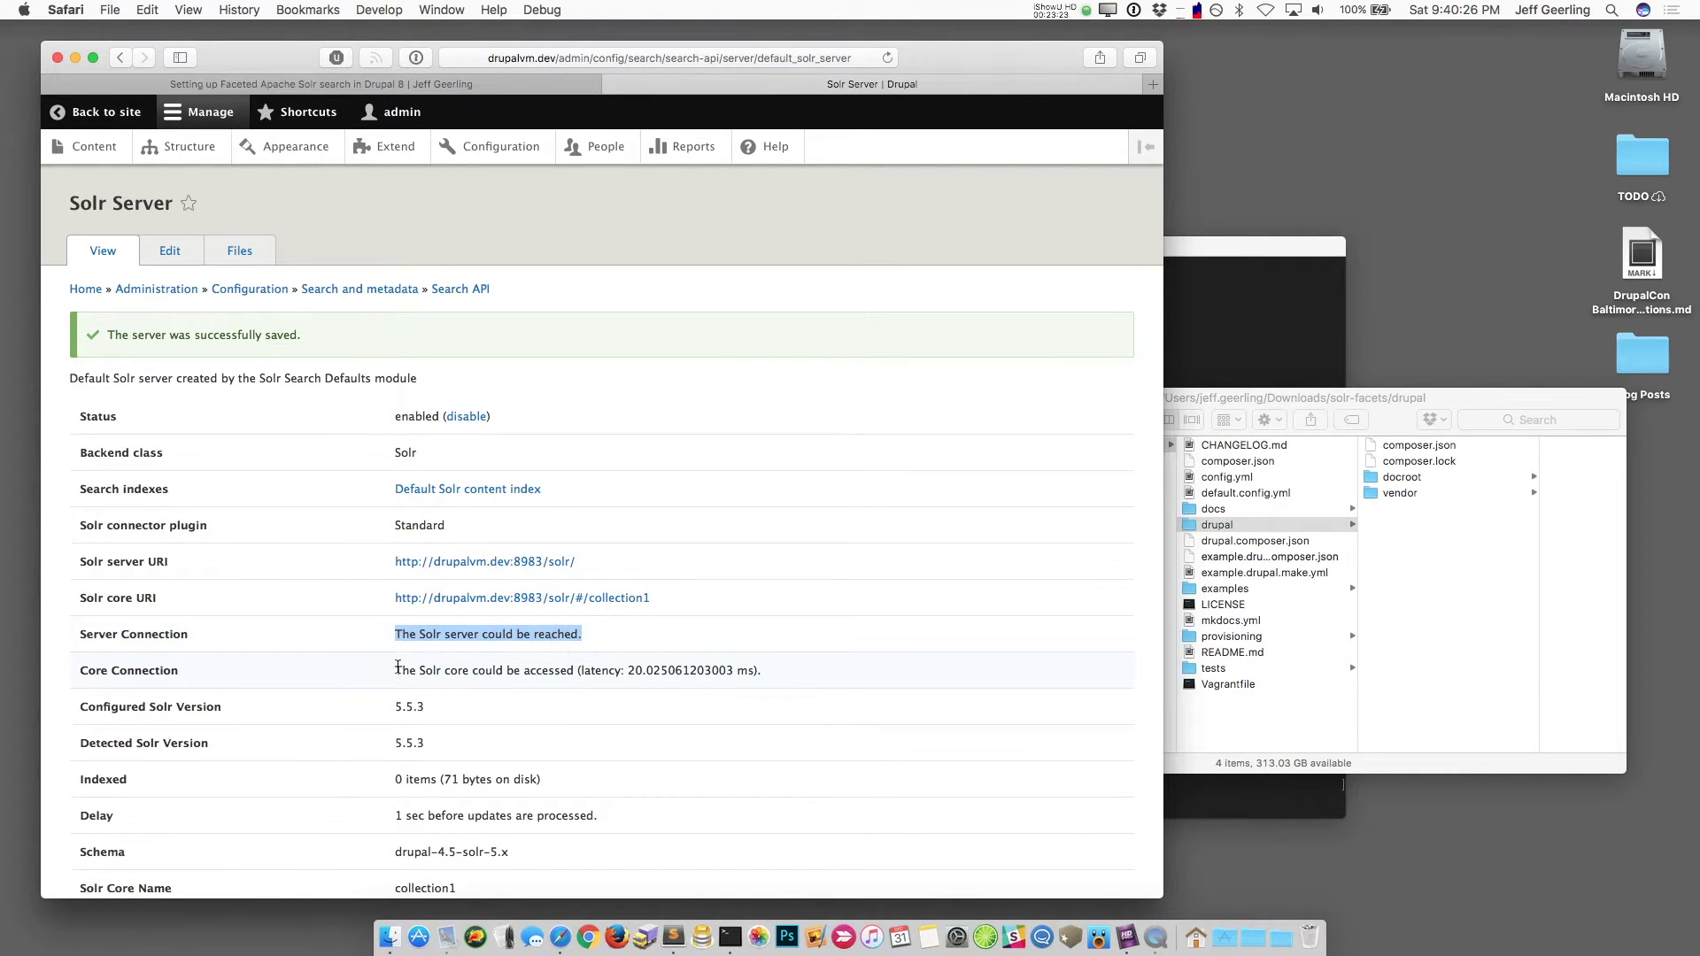
left_click_drag(627, 670, 752, 671)
key("super+r")
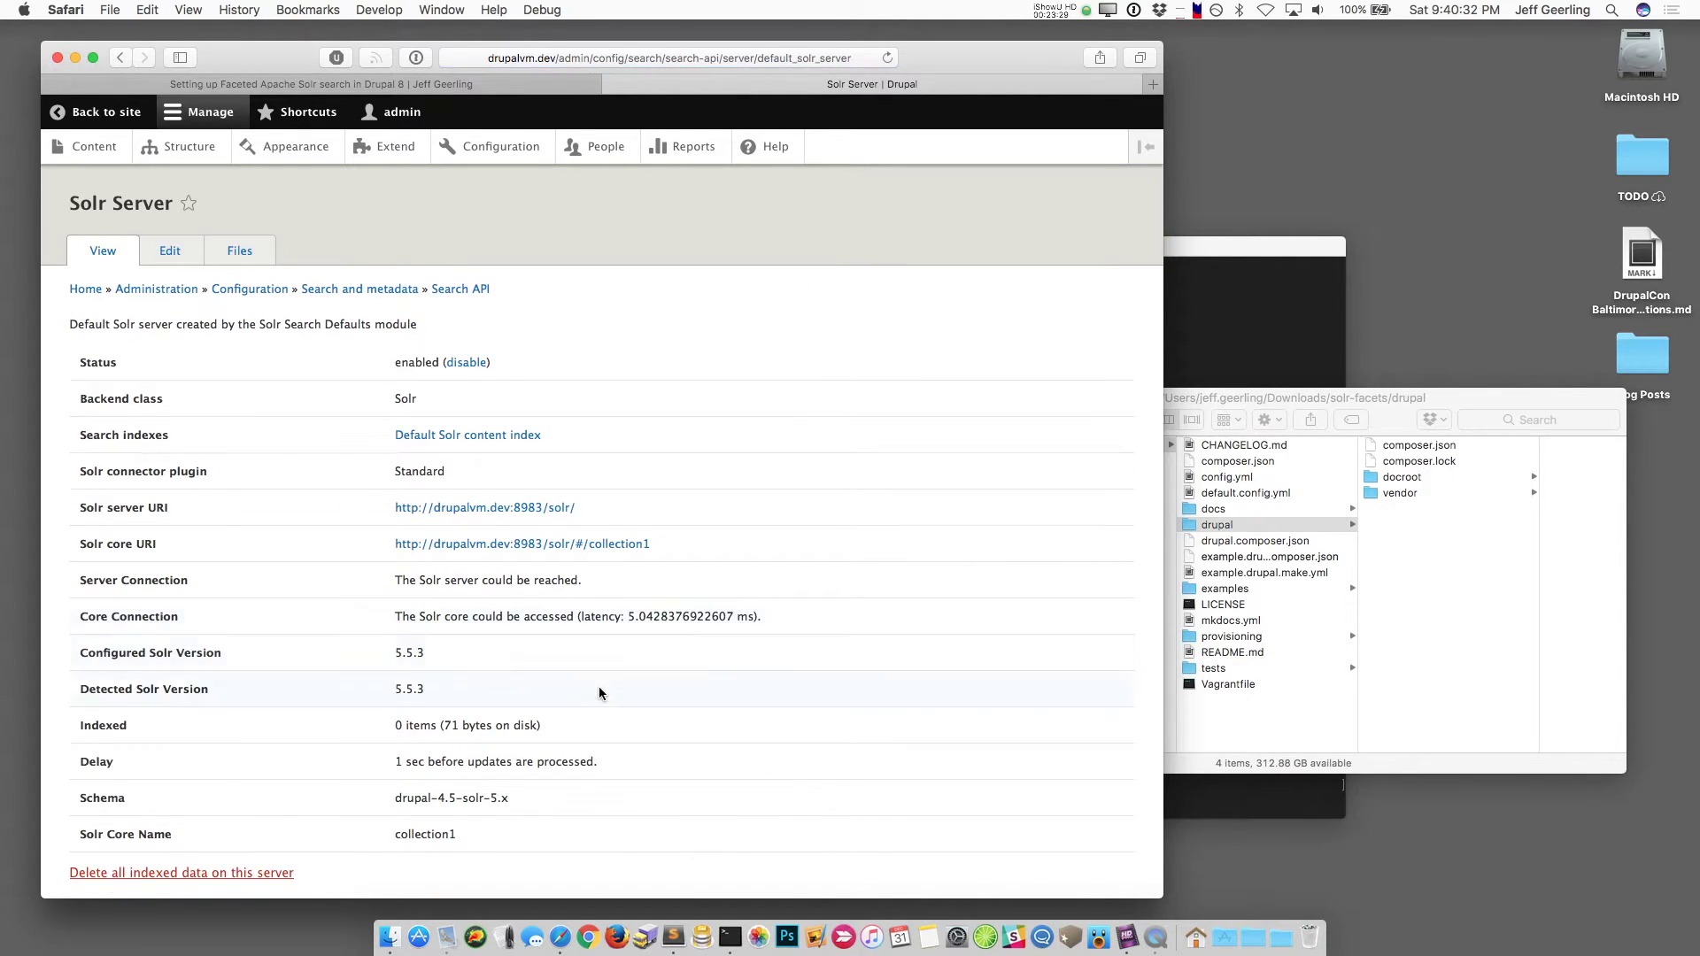
key("super+r")
Step: Check Solr version 5.5.3 and schema drupal-4.5-solr-5.x, then return to the Search API overview
left_click_drag(404, 652, 394, 652)
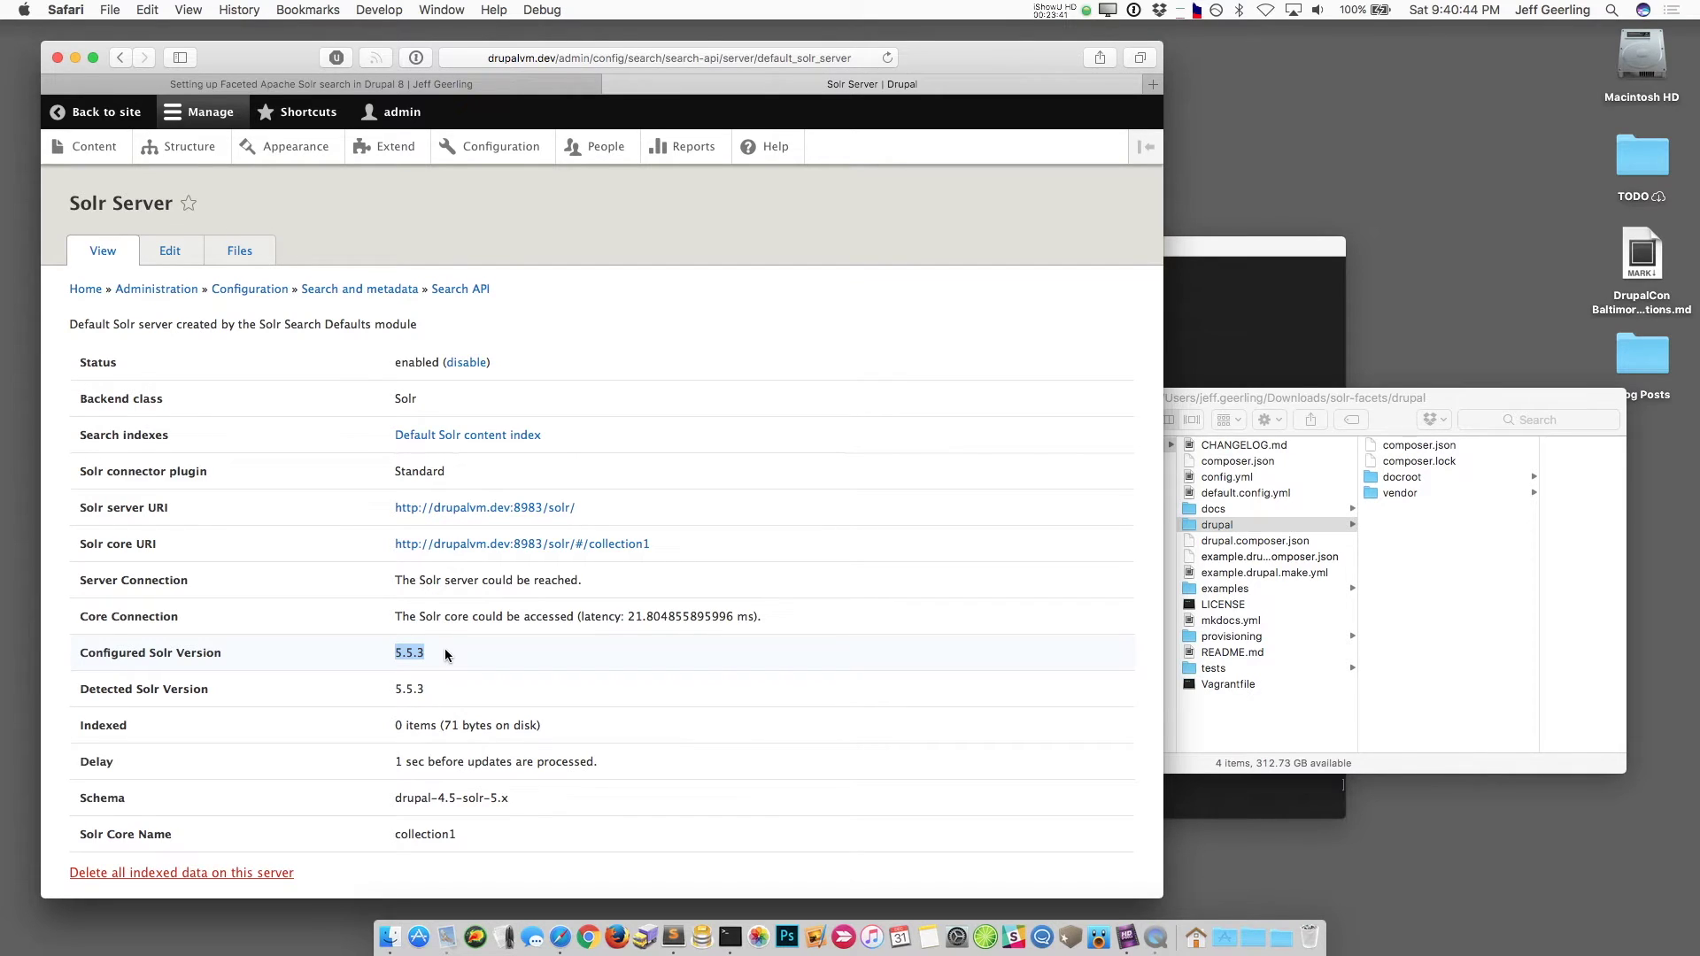
left_click_drag(516, 796, 407, 798)
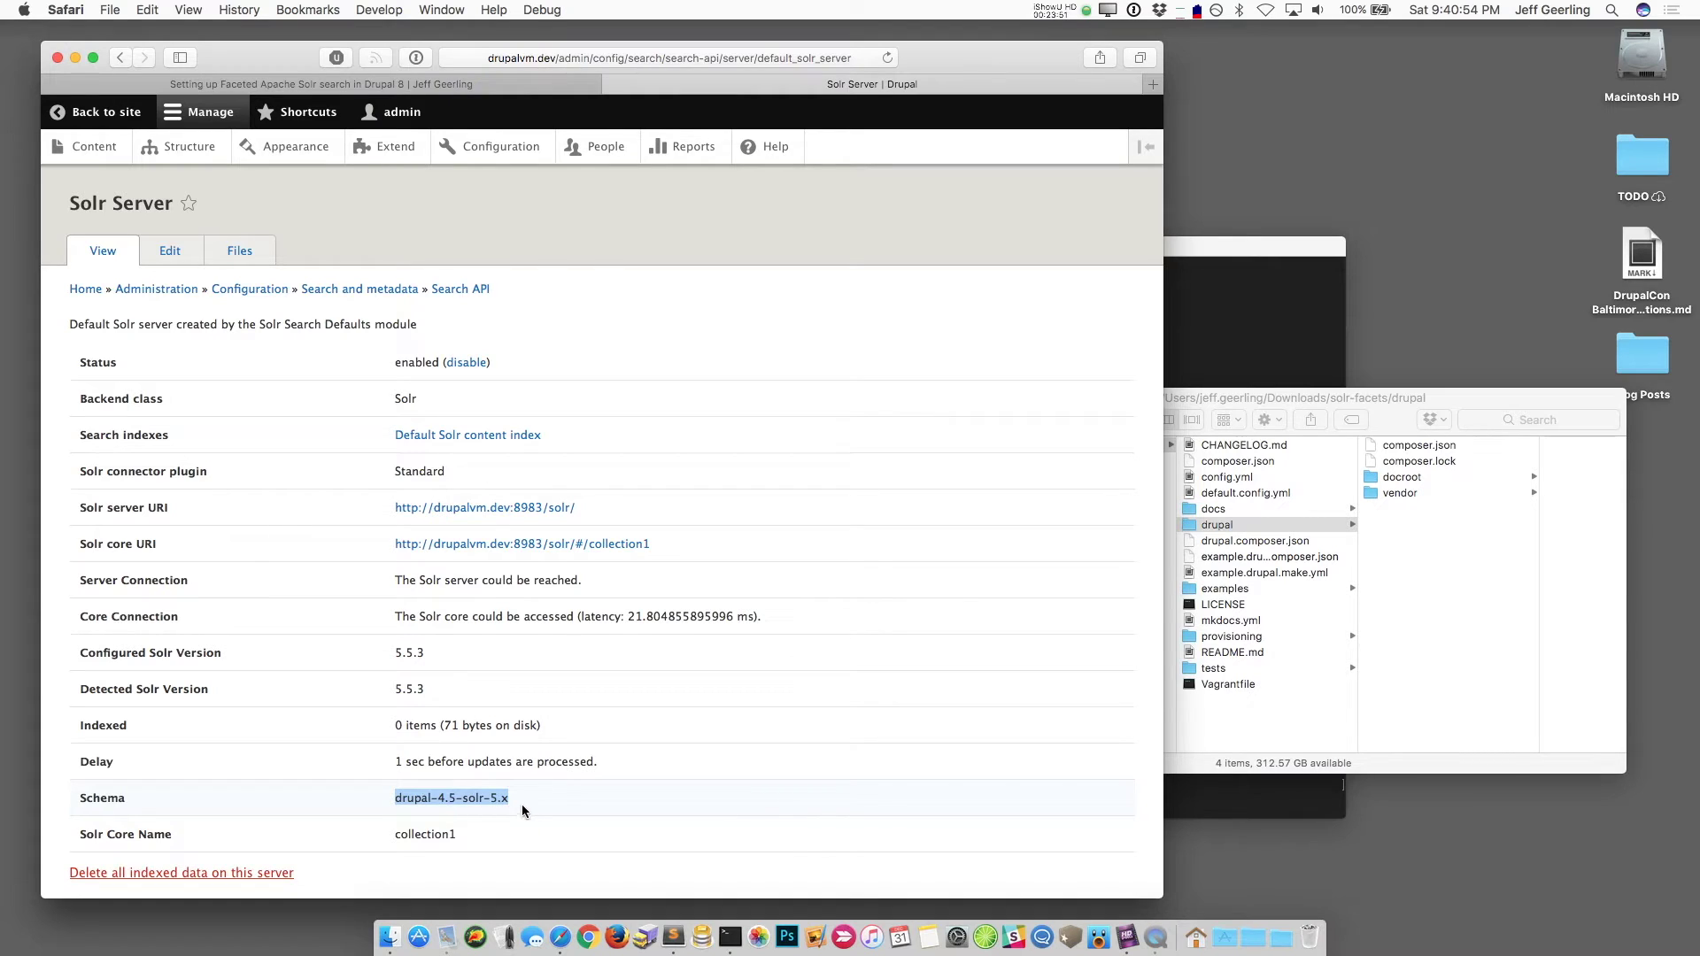
left_click(602, 337)
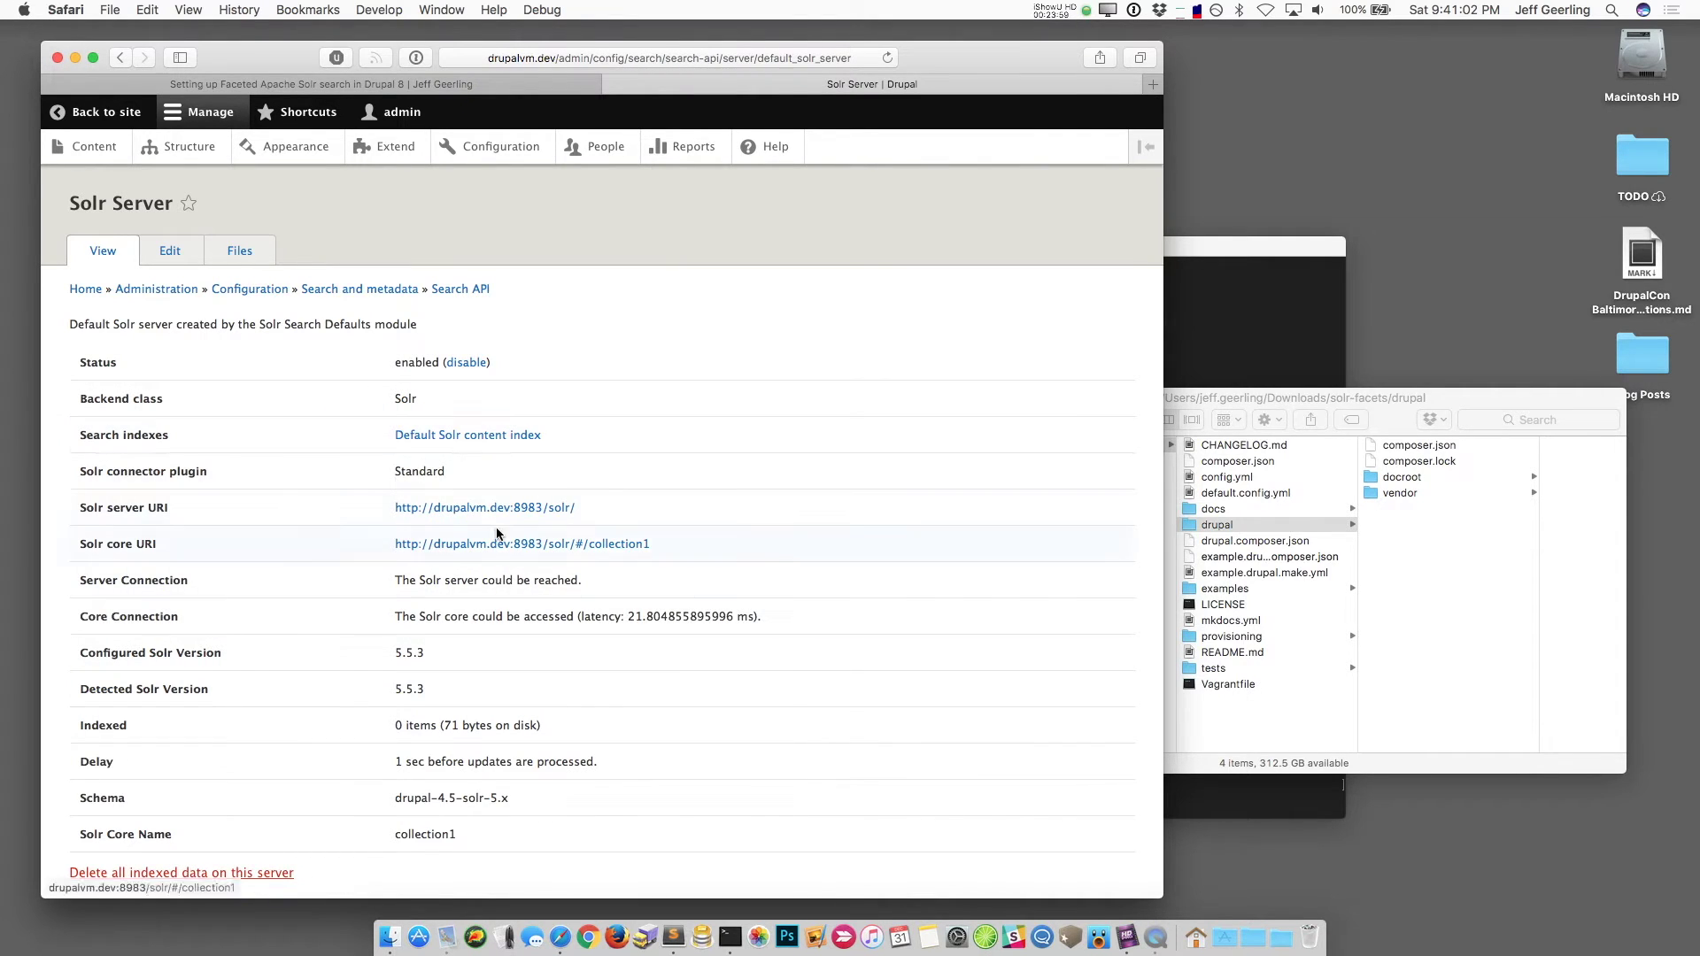
left_click(453, 290)
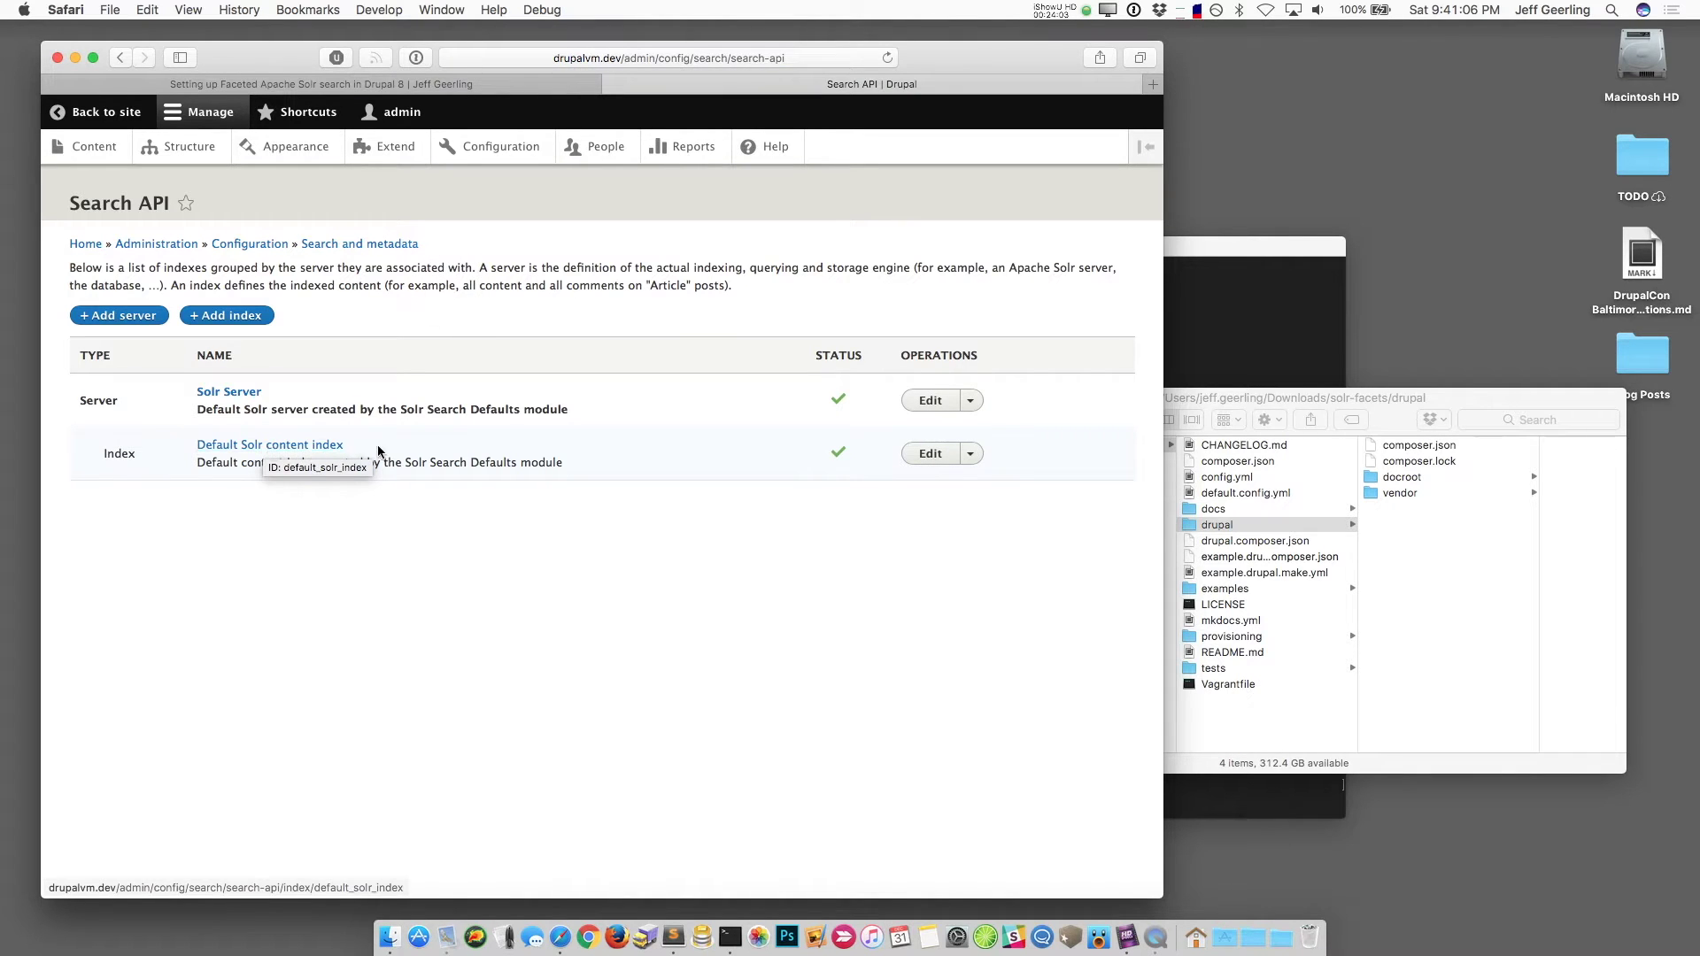
Step: Open the Default Solr content index and check its 0 items indexed status
left_click(319, 446)
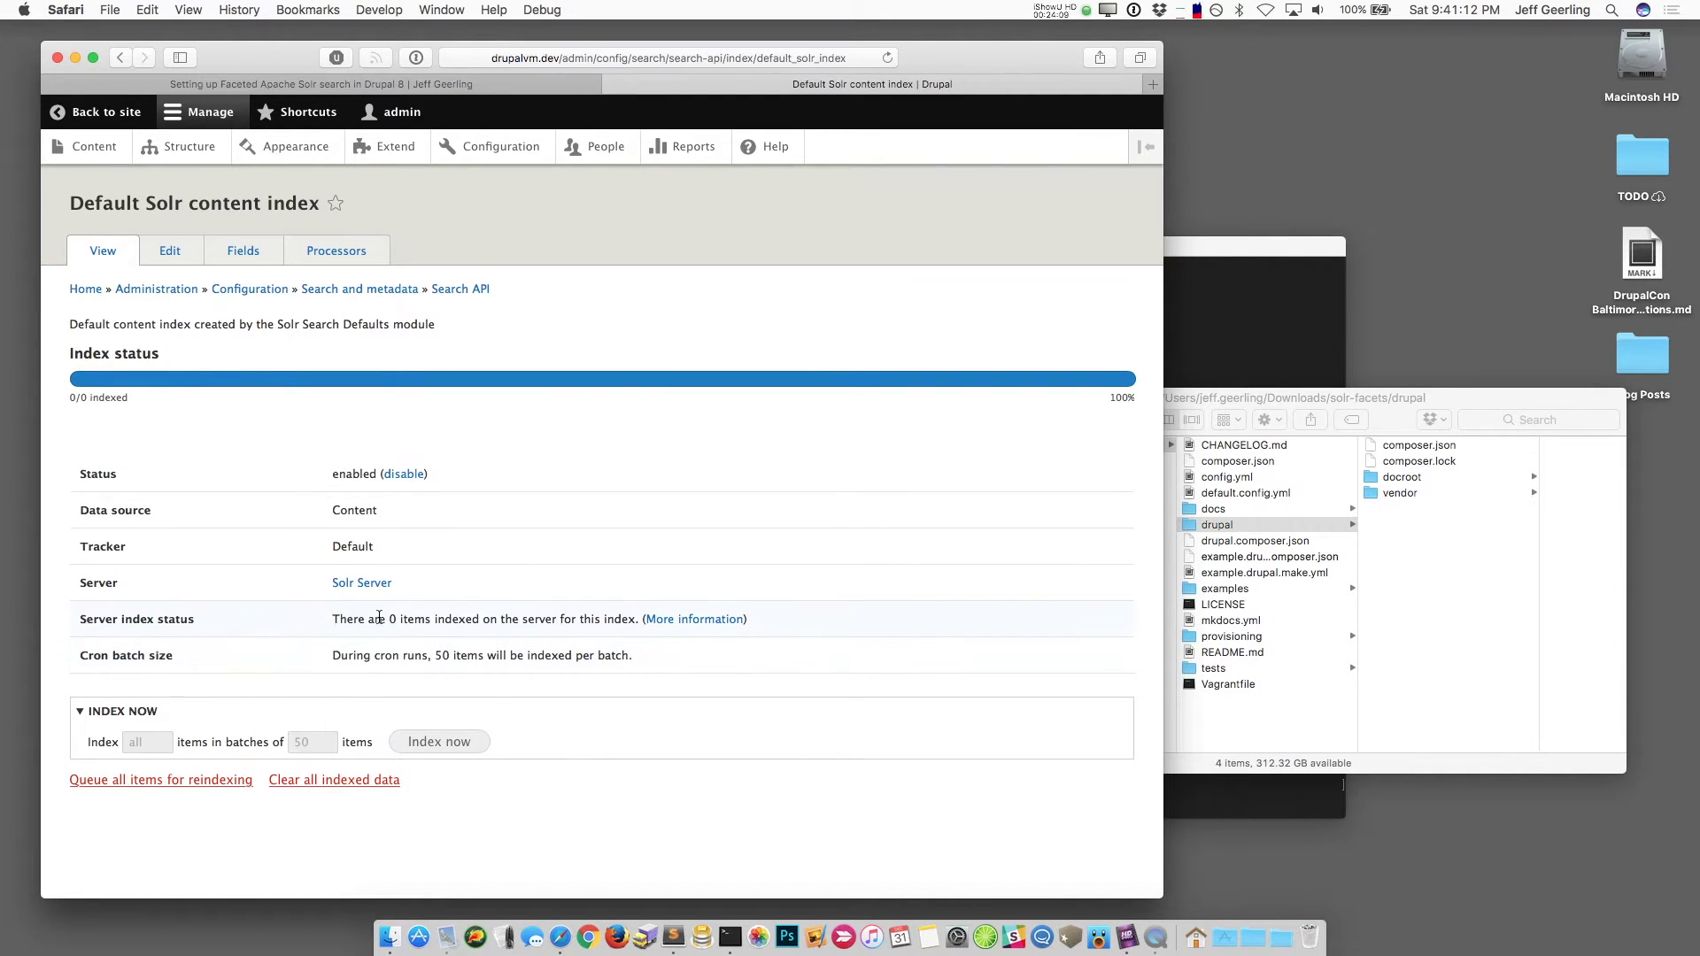
left_click_drag(390, 619, 479, 621)
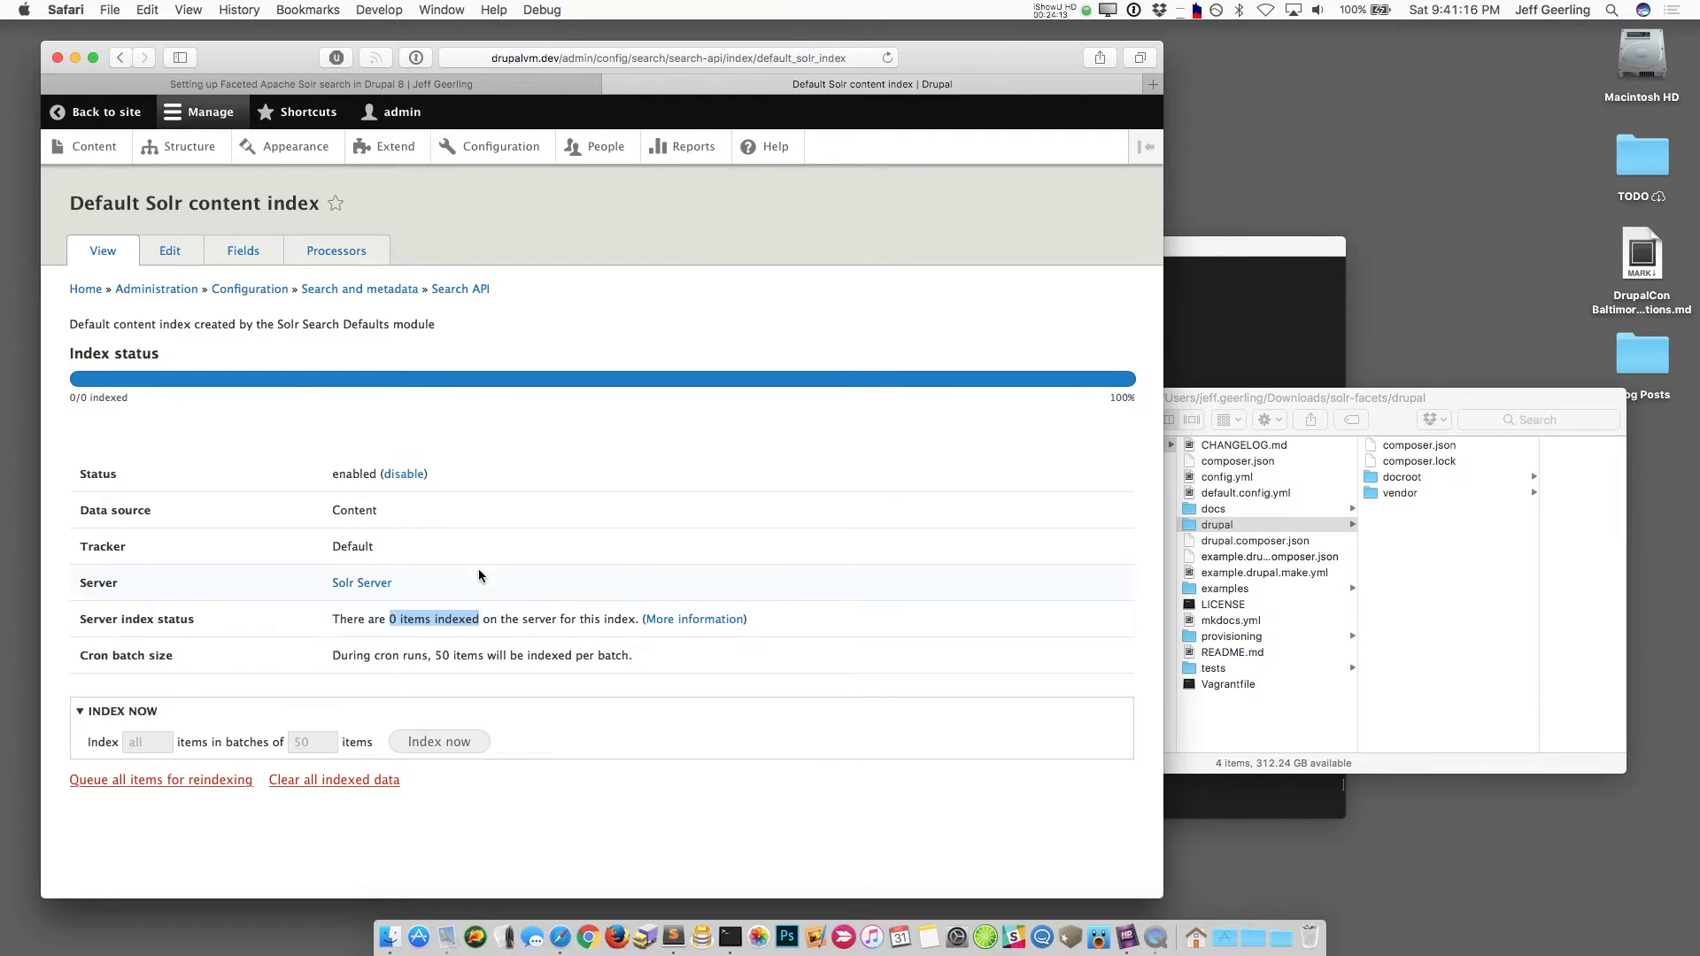
left_click(460, 418)
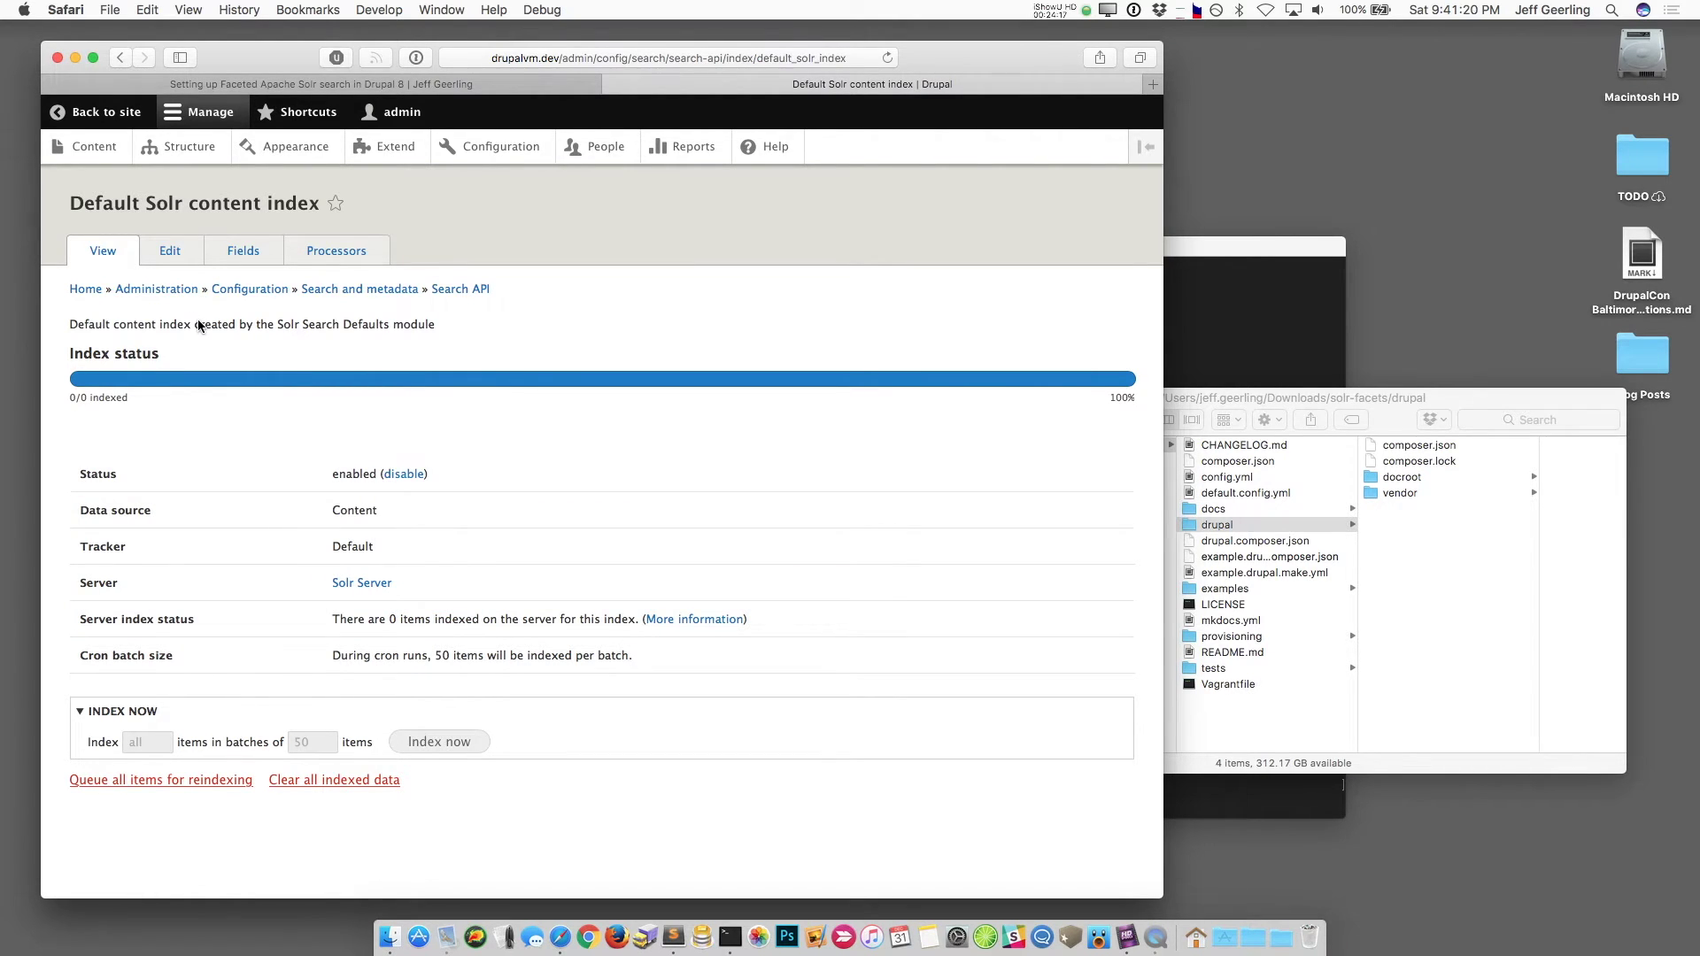
Step: Edit the index, expand the Content datasource settings, and view the index's Fields list
left_click(172, 257)
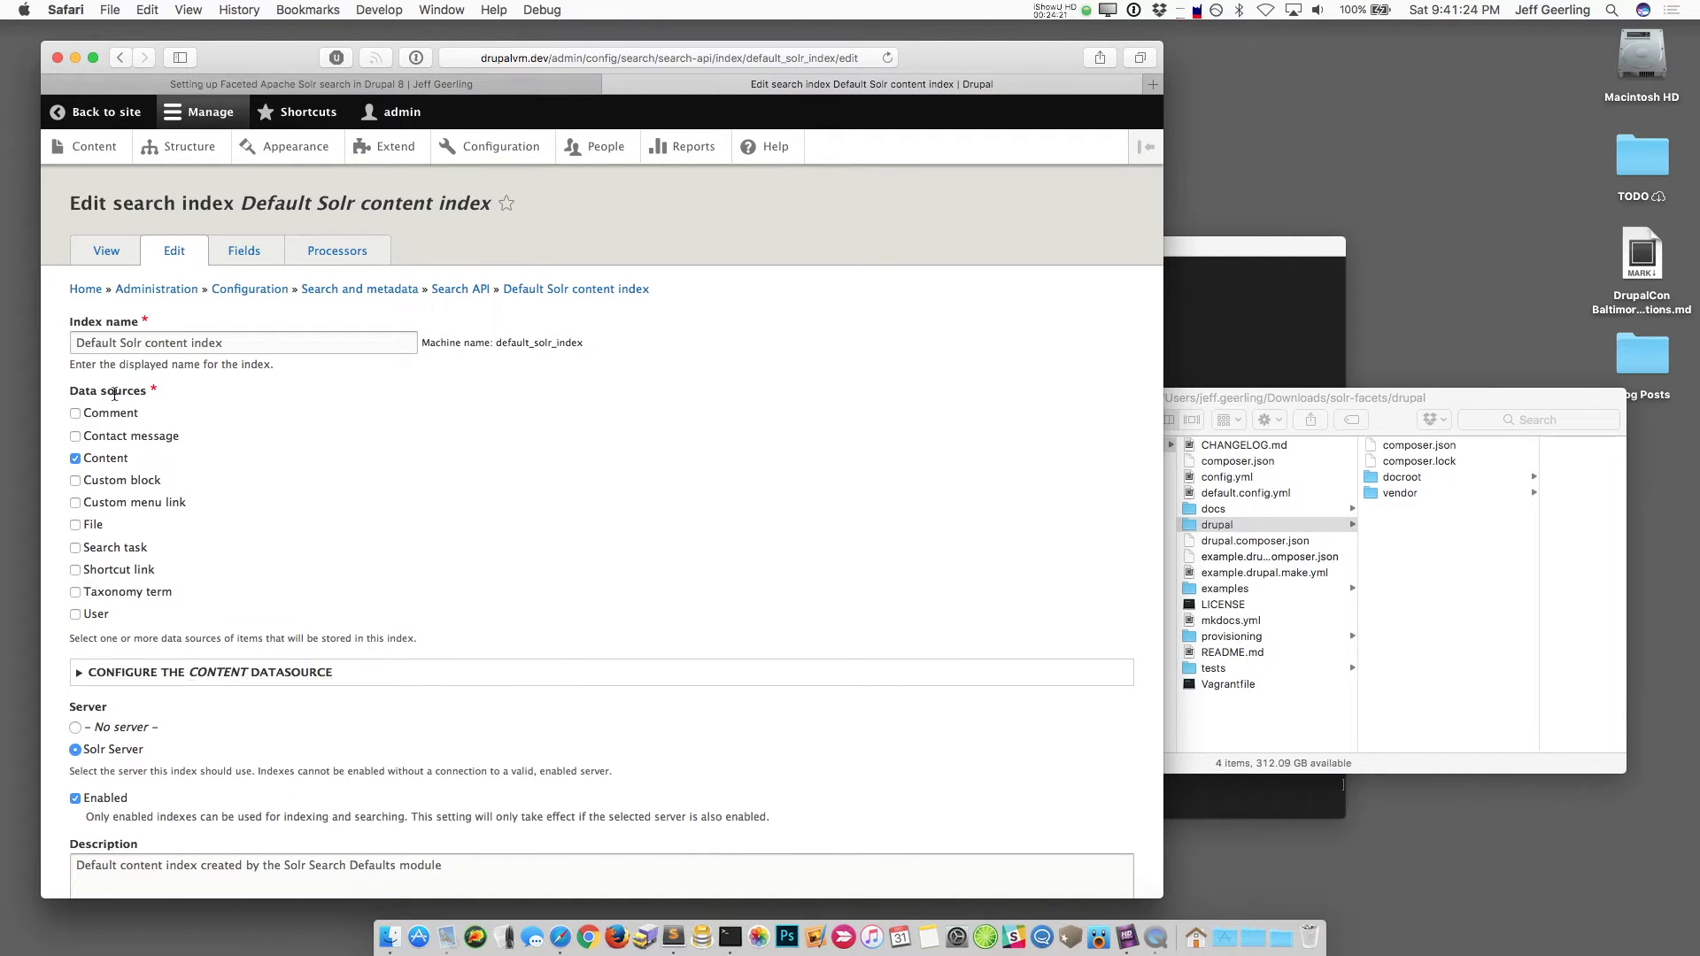
left_click(177, 675)
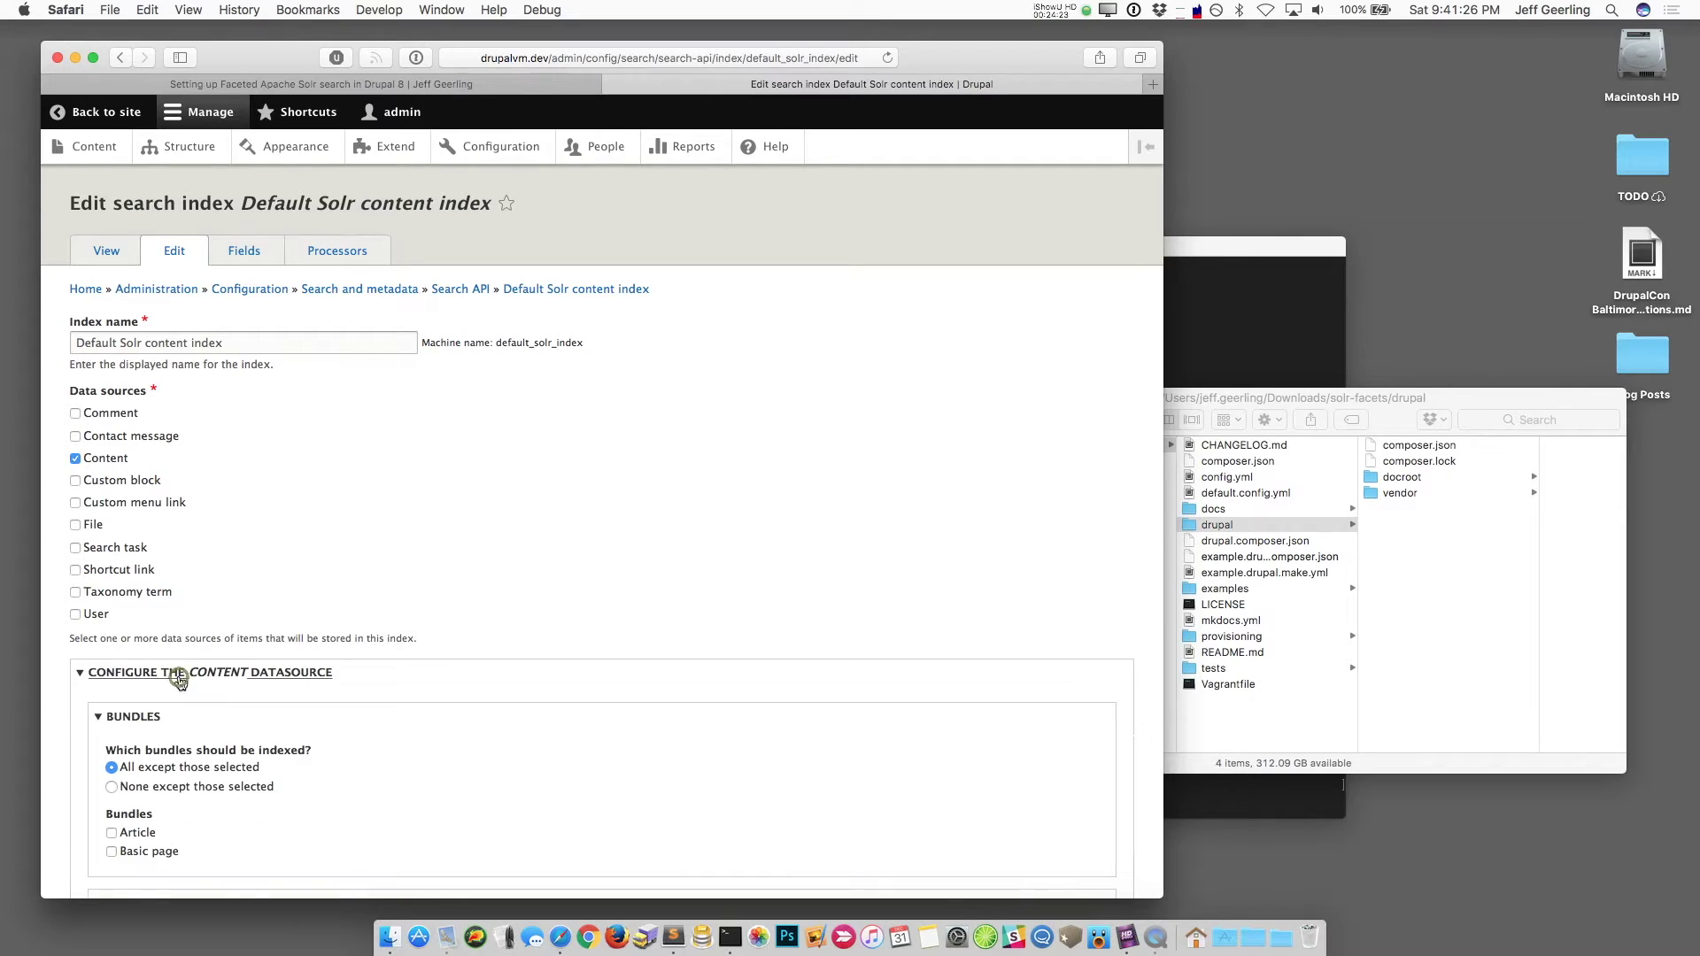
scroll(178, 671, "down", 3)
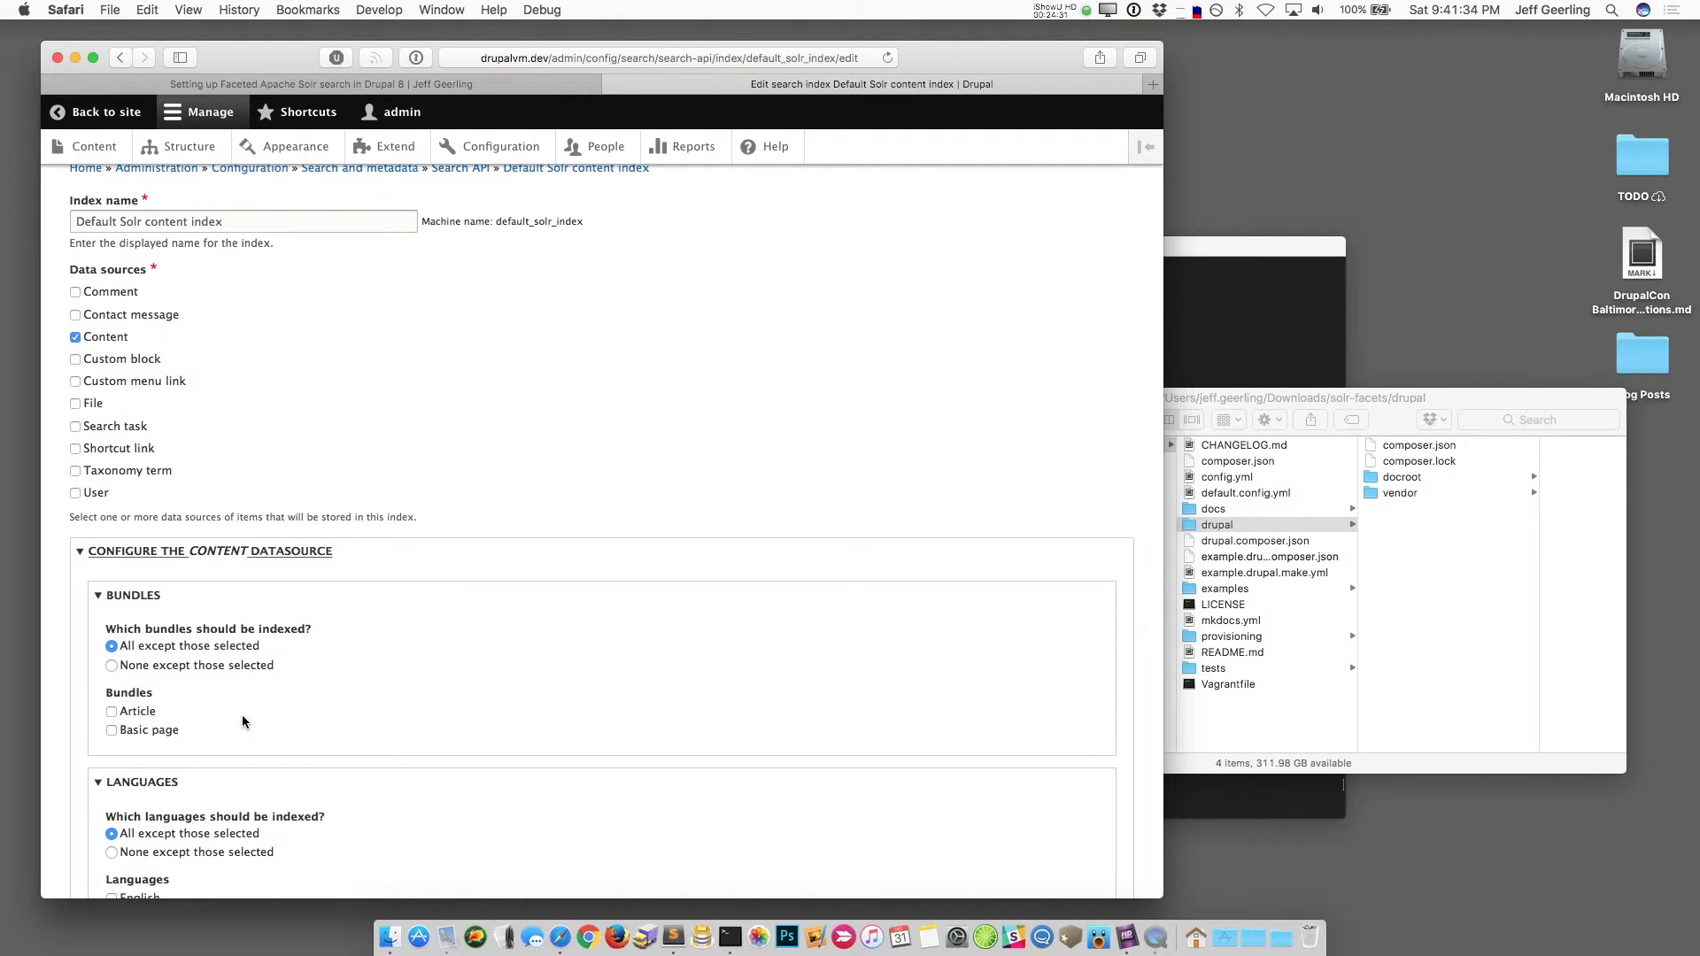
scroll(242, 717, "down", 8)
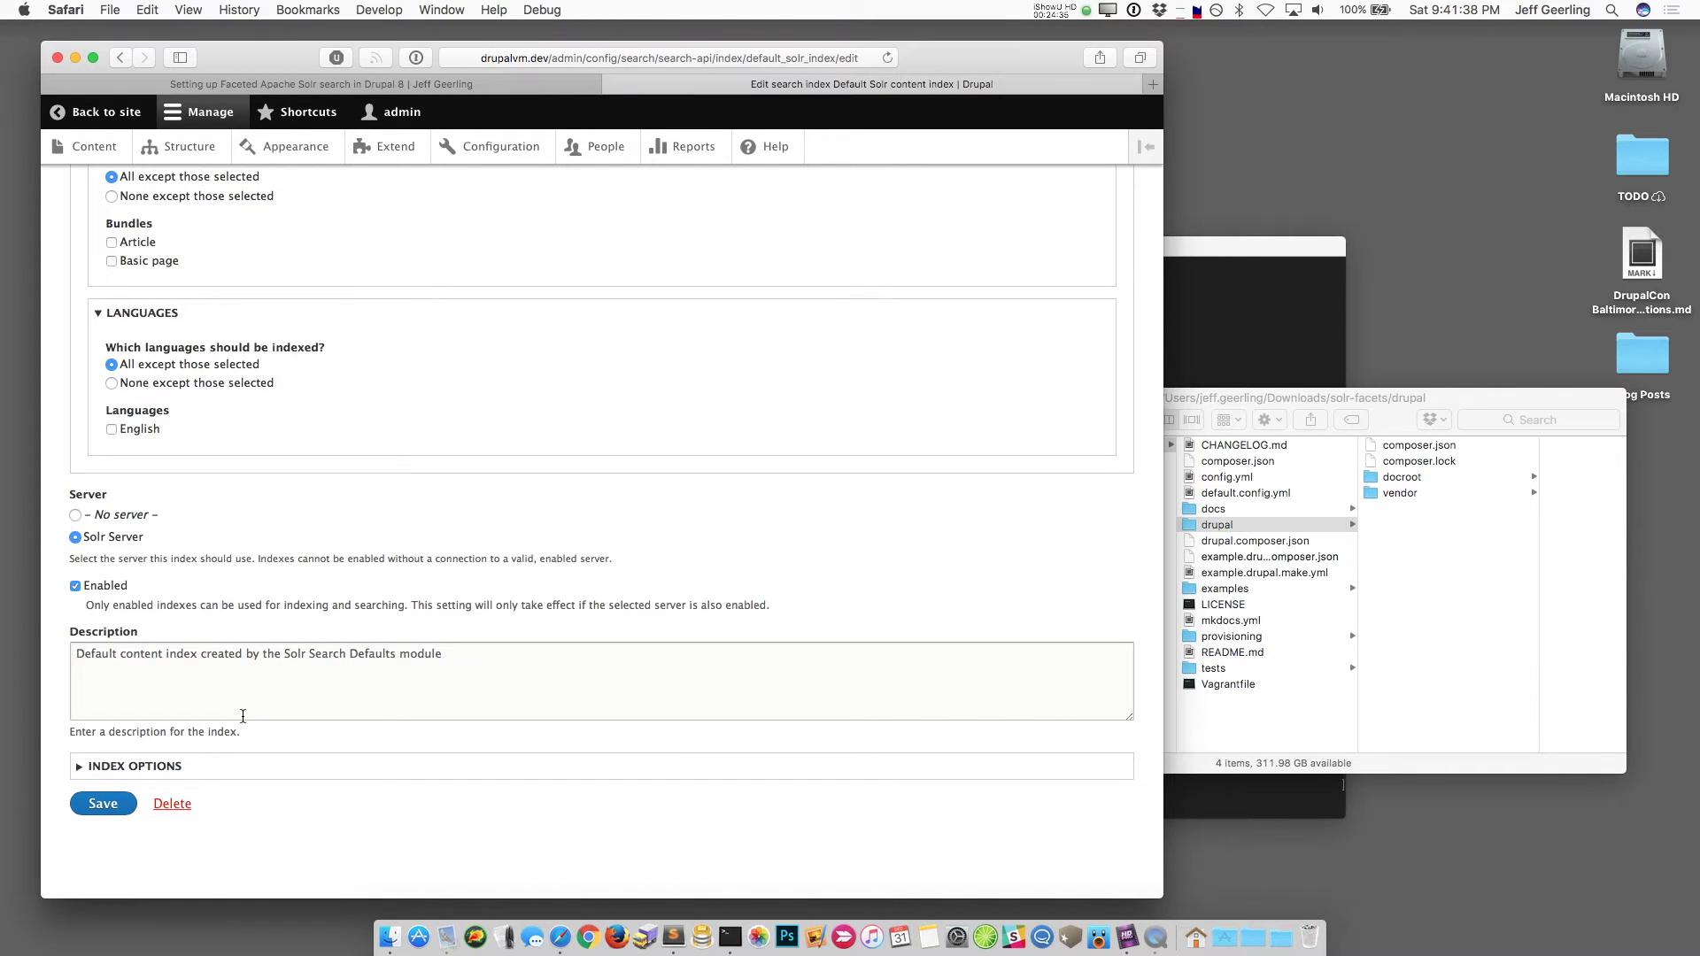
scroll(343, 625, "up", 10)
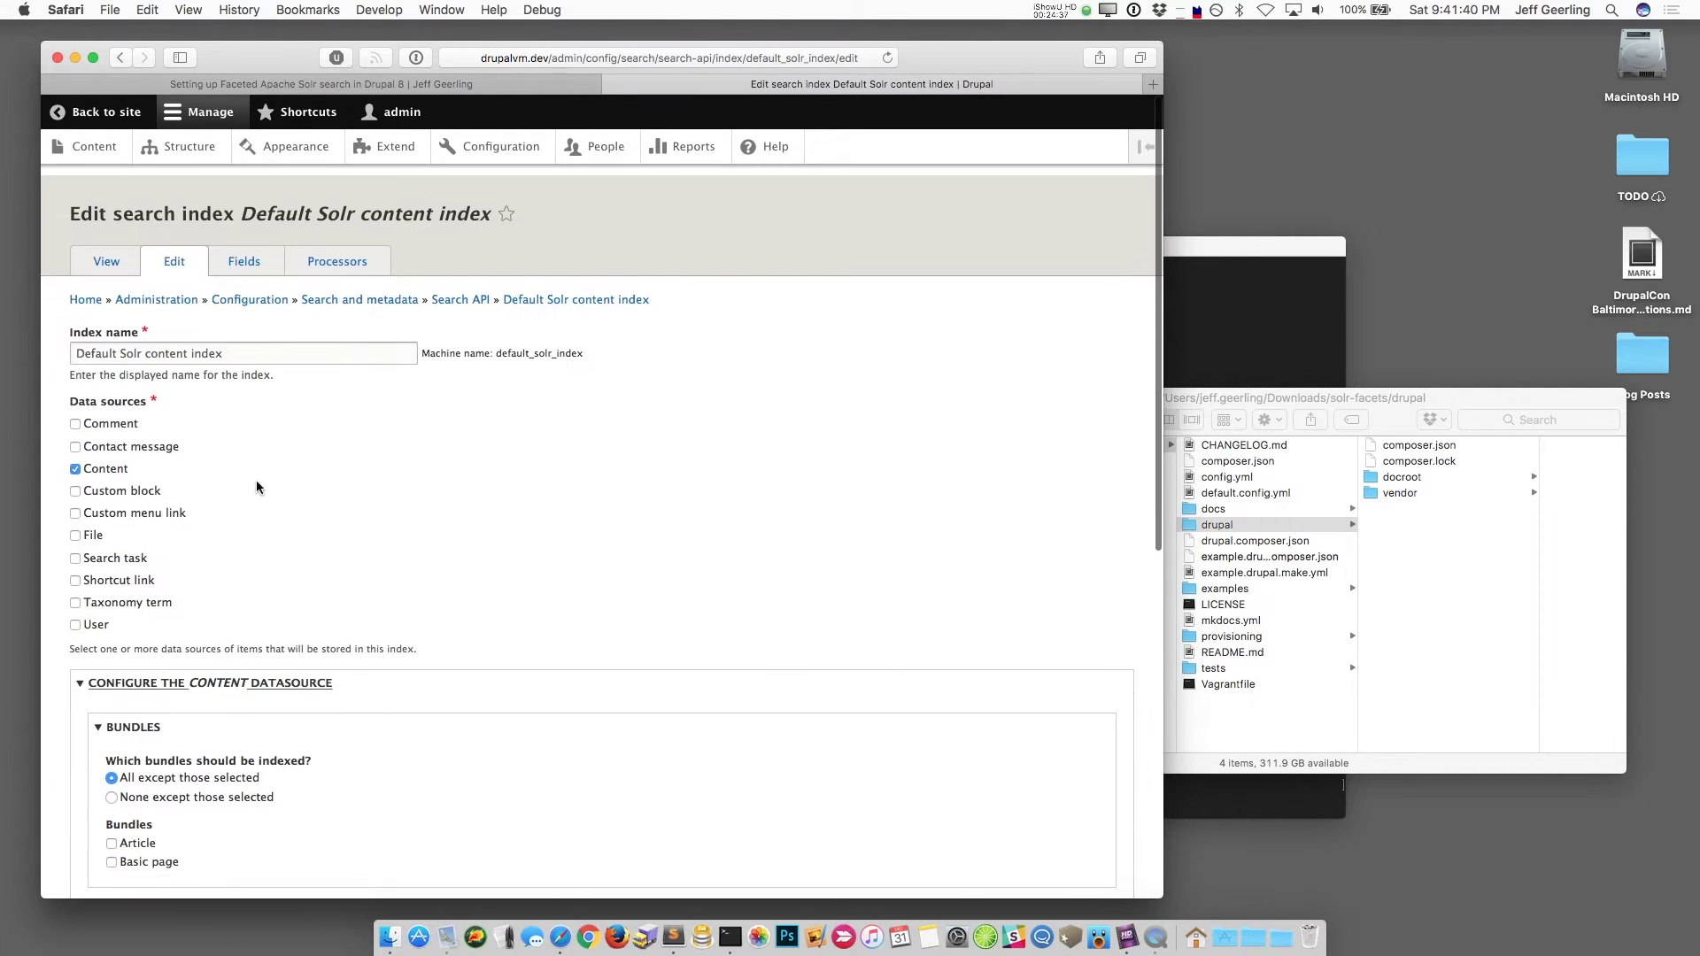
left_click(244, 250)
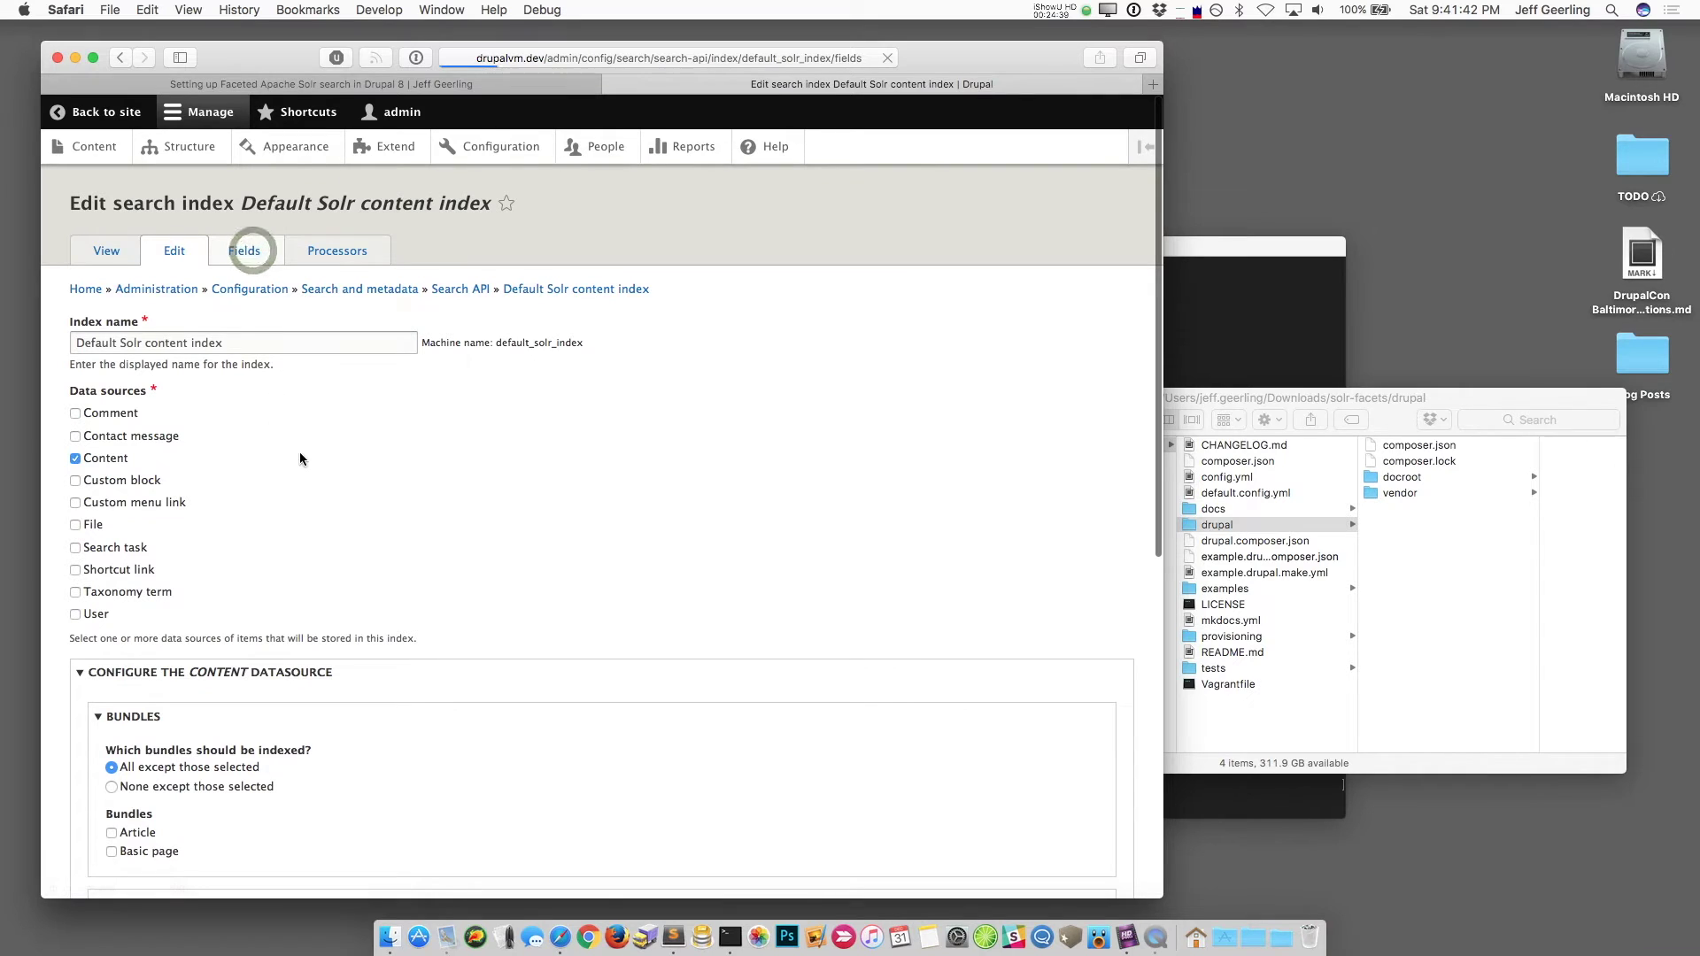
scroll(348, 571, "down", 5)
scroll(379, 581, "up", 5)
Step: Review the index's enabled processors such as Content access, then return to the Search API overview
left_click(348, 251)
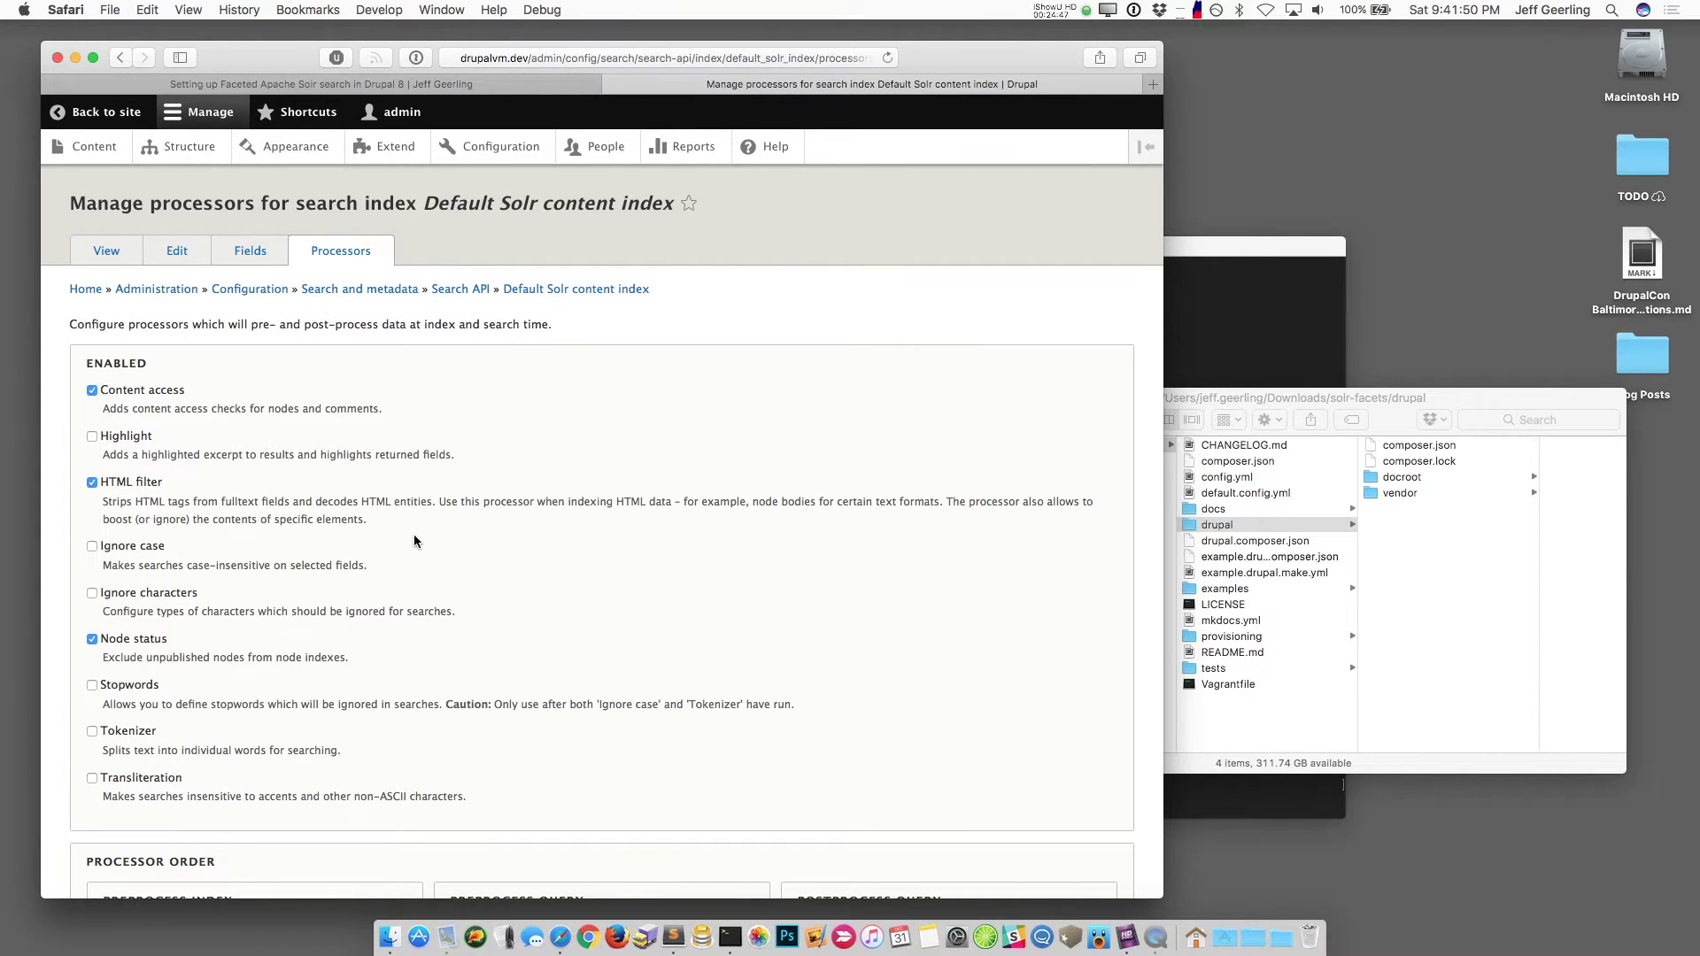
scroll(412, 535, "down", 4)
scroll(413, 533, "up", 4)
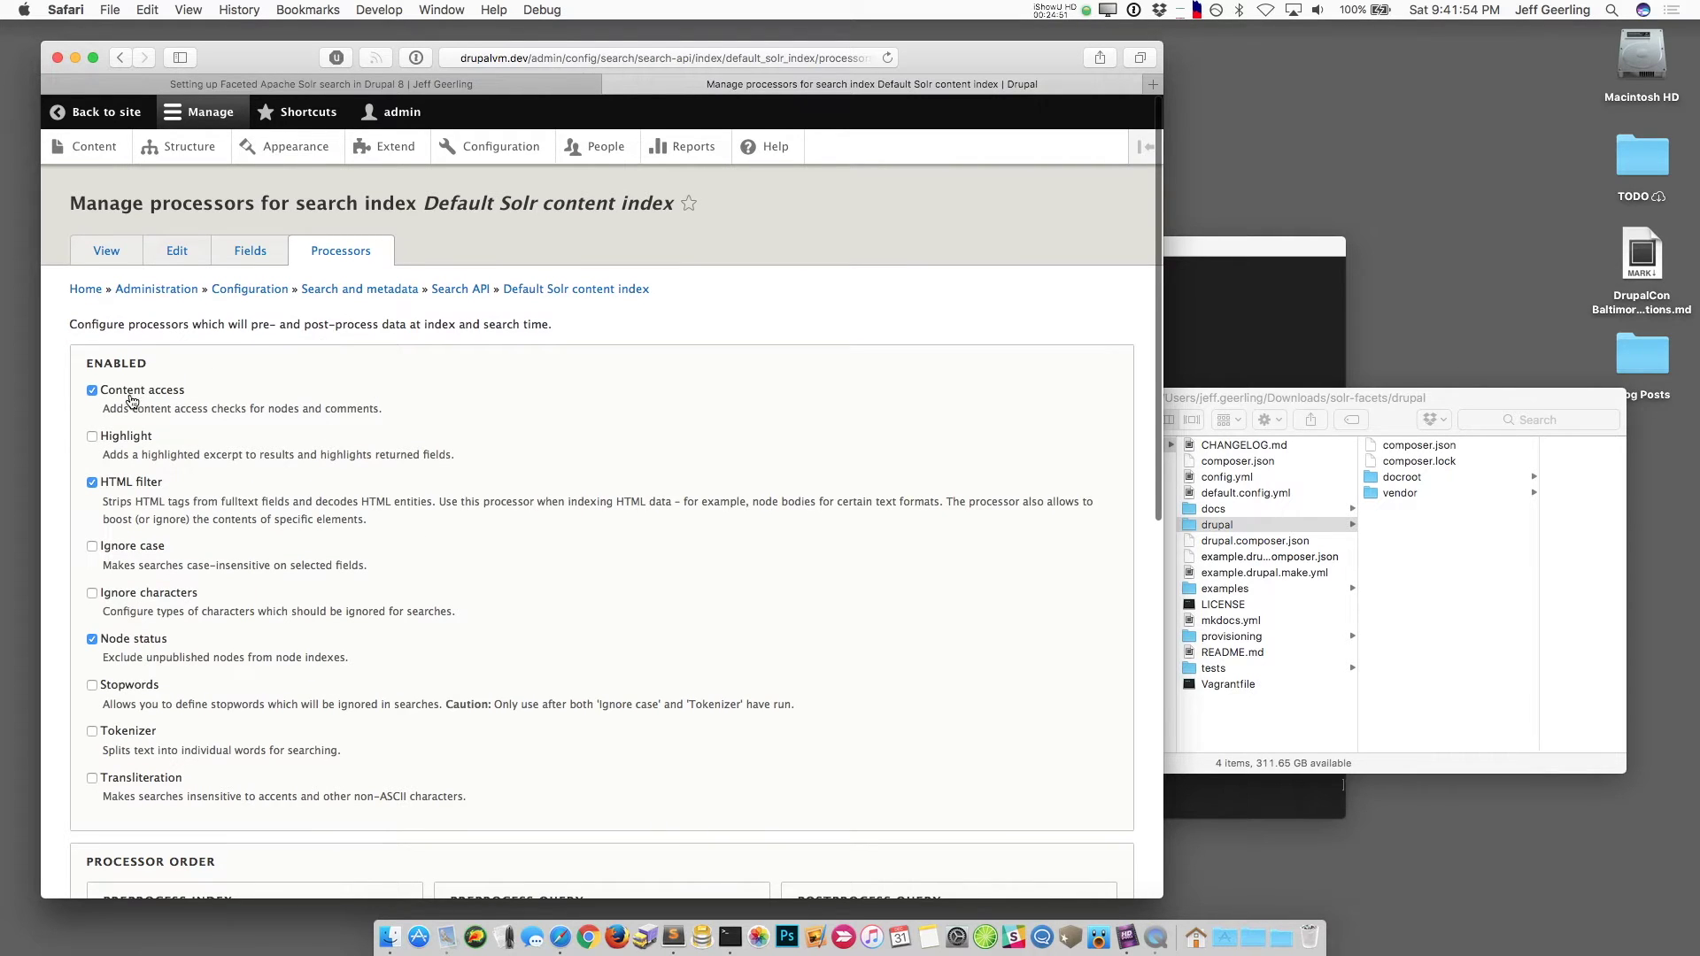
left_click_drag(160, 391, 101, 391)
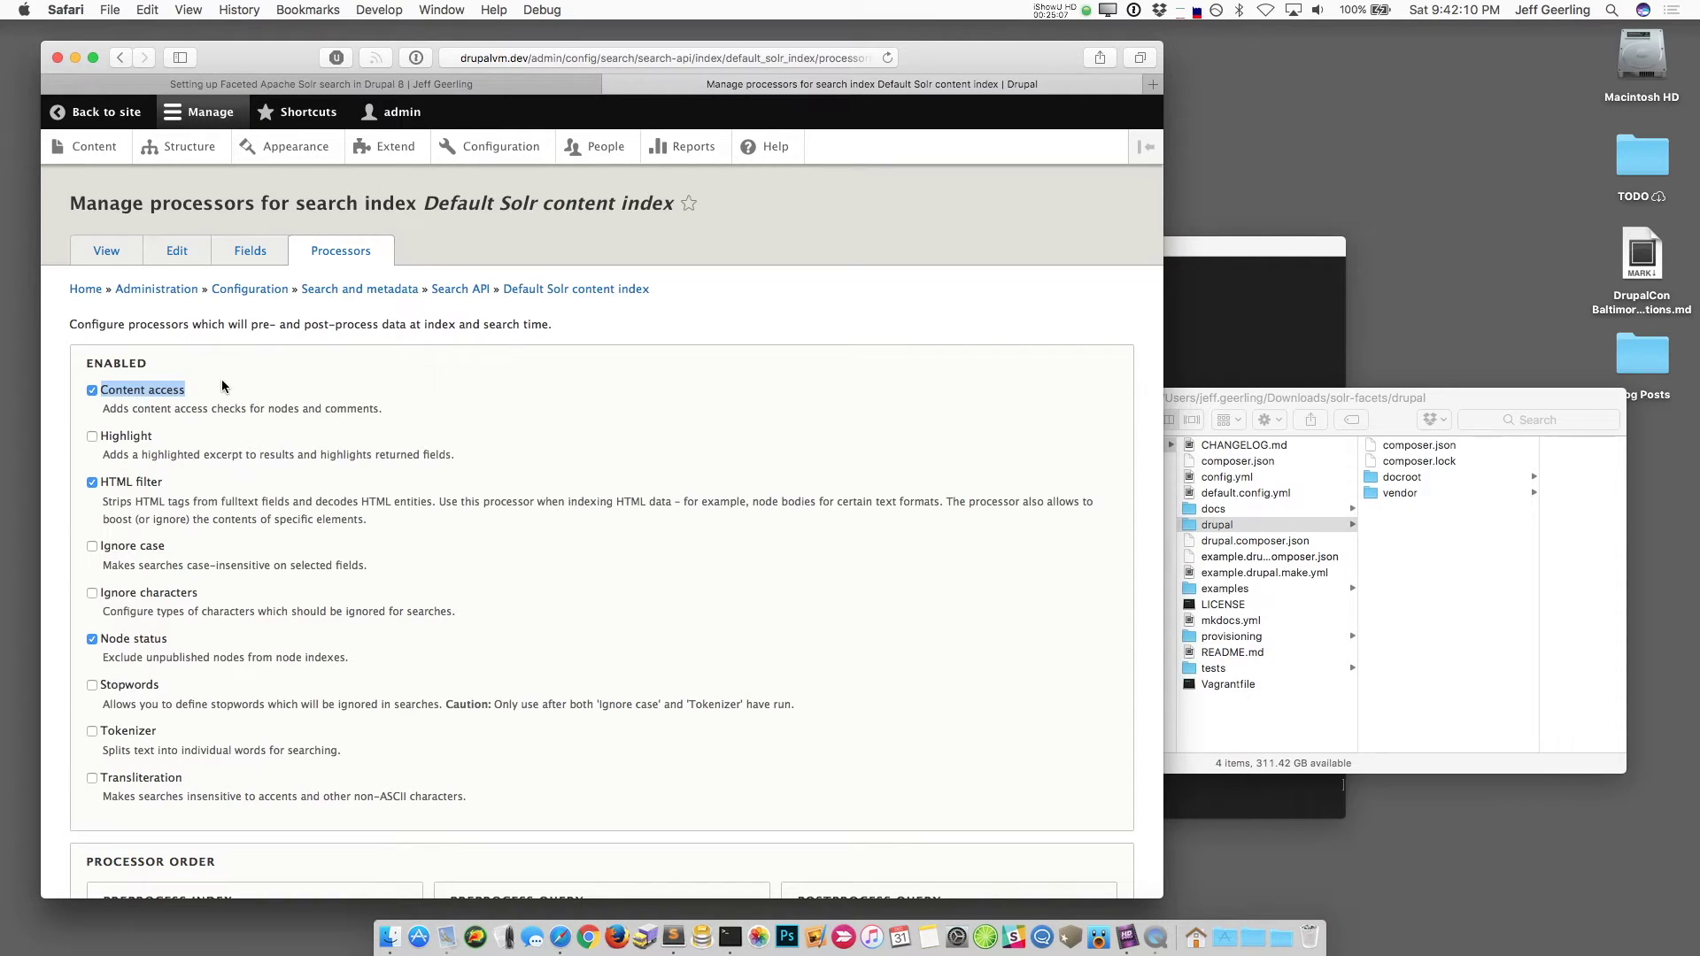
left_click(106, 253)
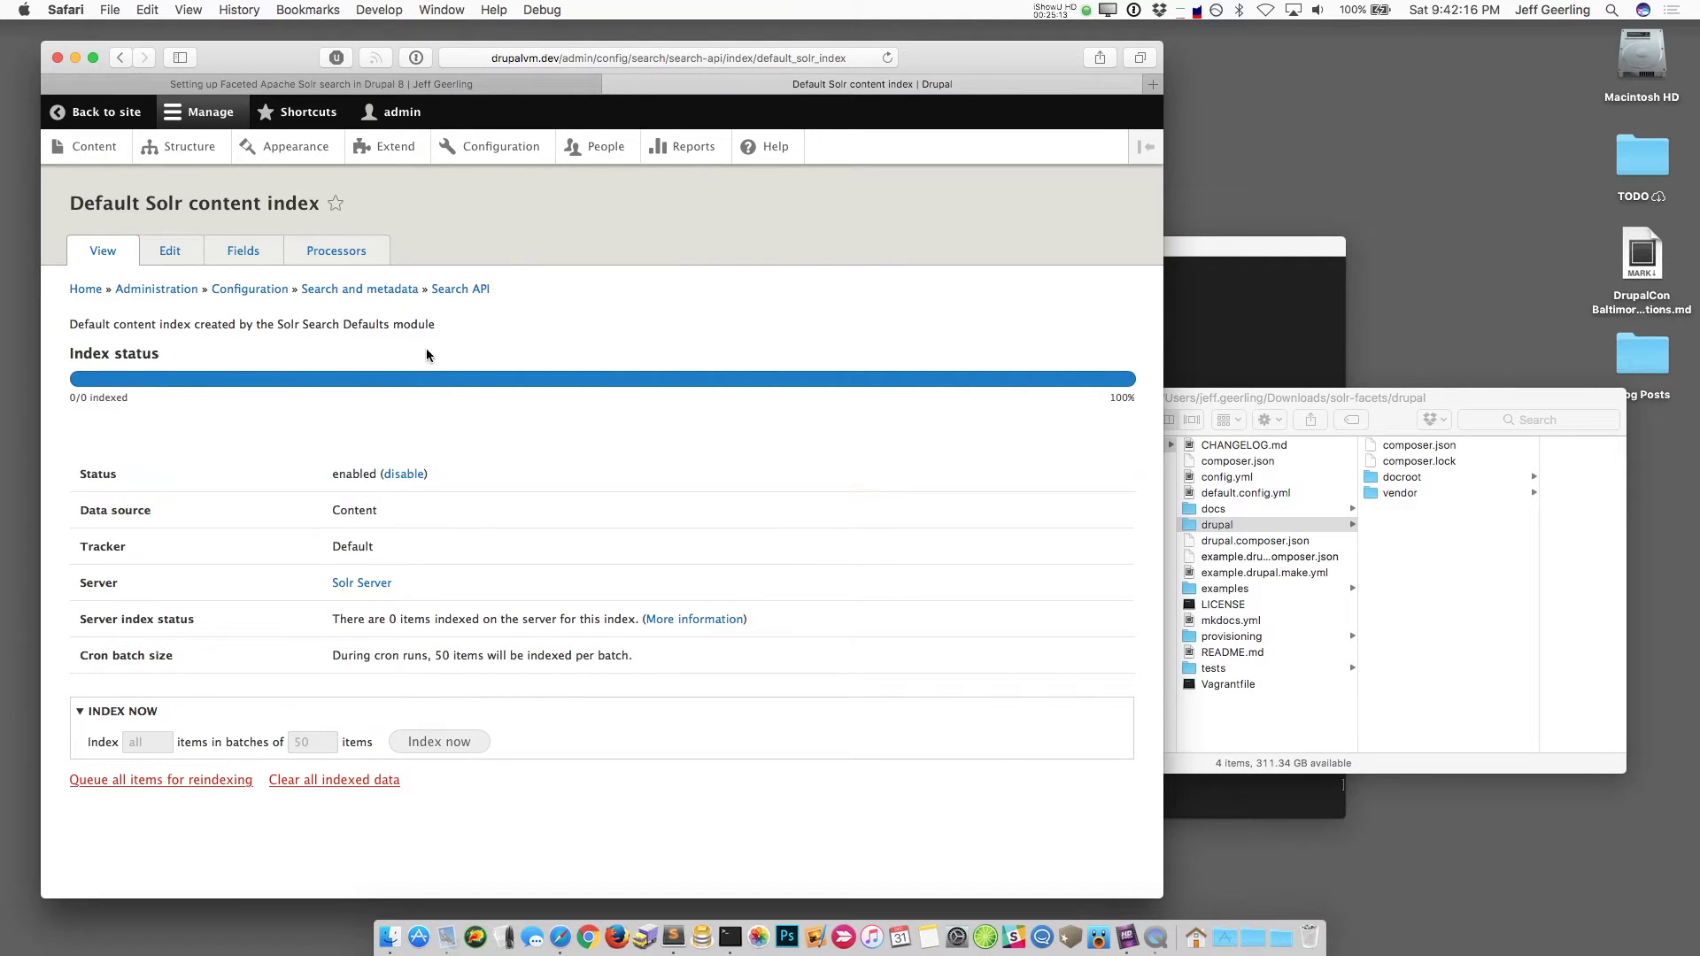
left_click(458, 289)
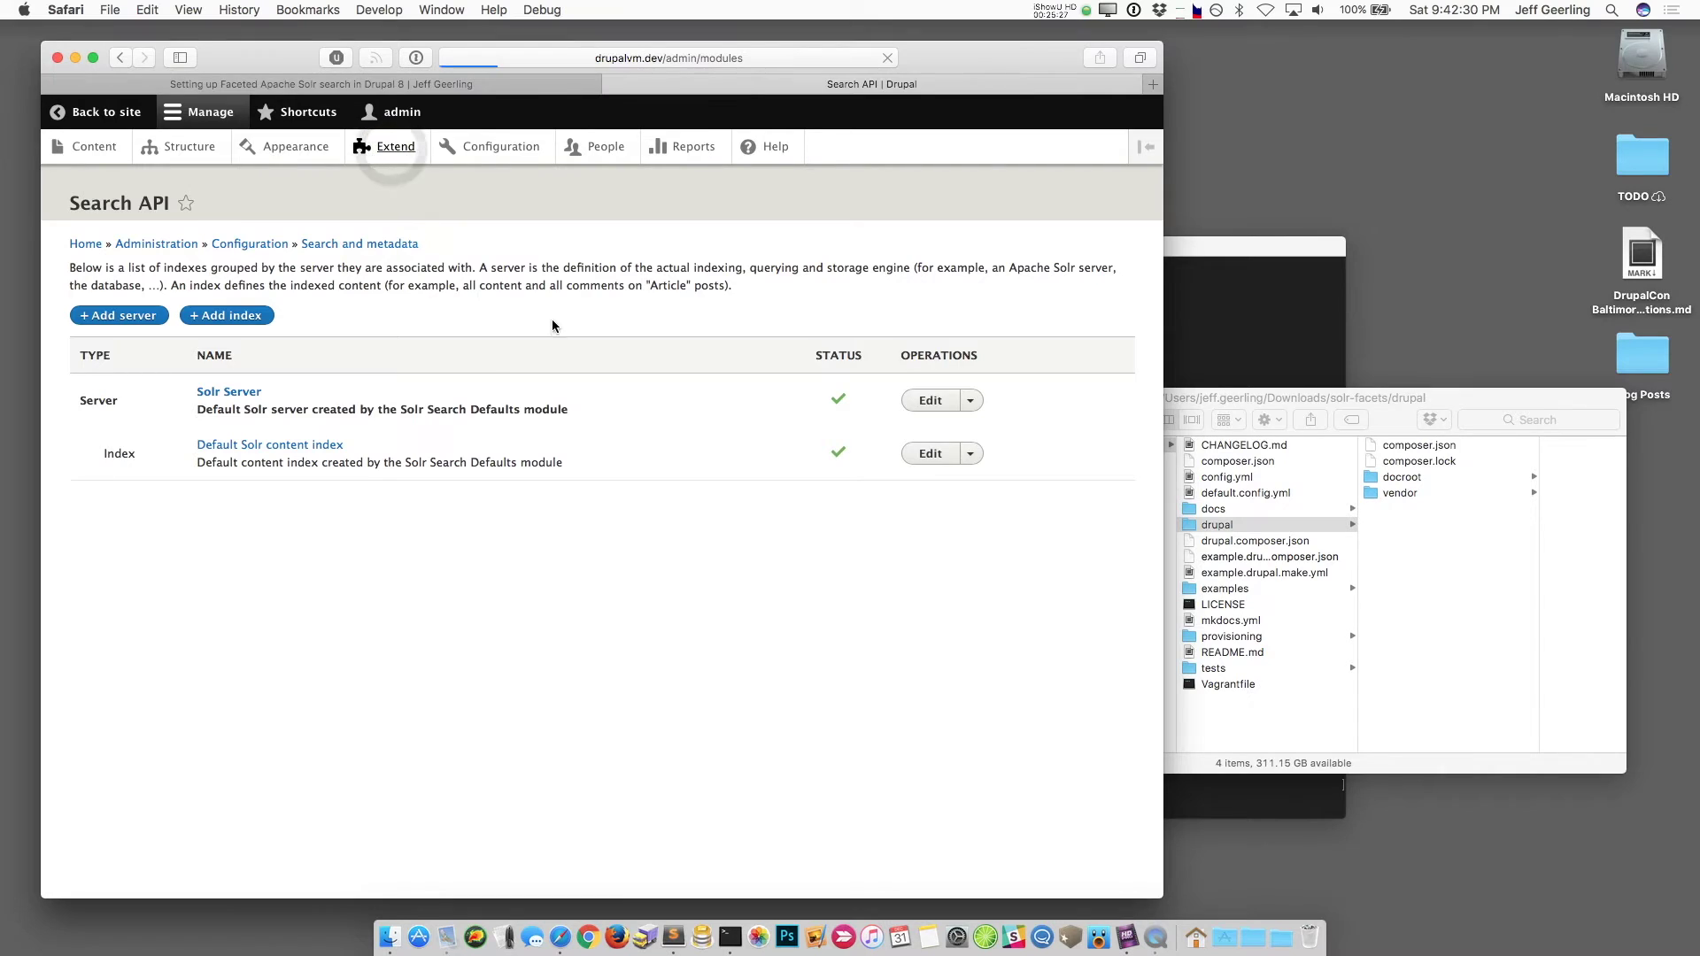
Step: Install the Devel generate module from Extend, then go to the Configuration page
scroll(407, 589, "down", 10)
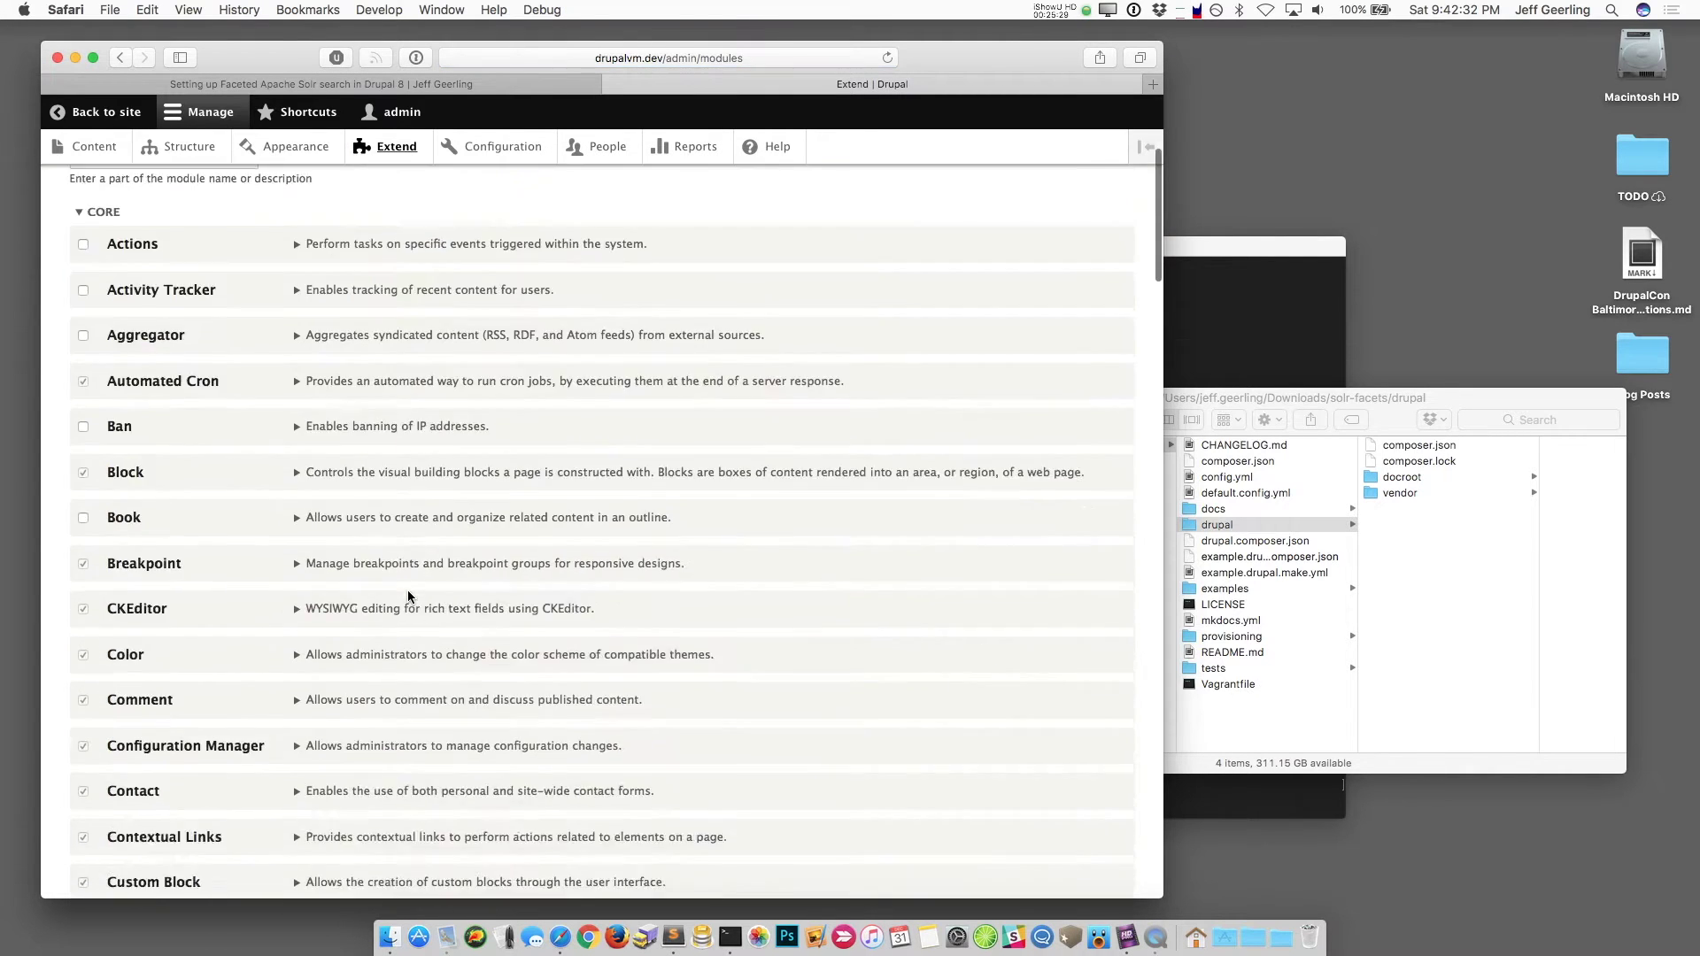
scroll(407, 590, "down", 15)
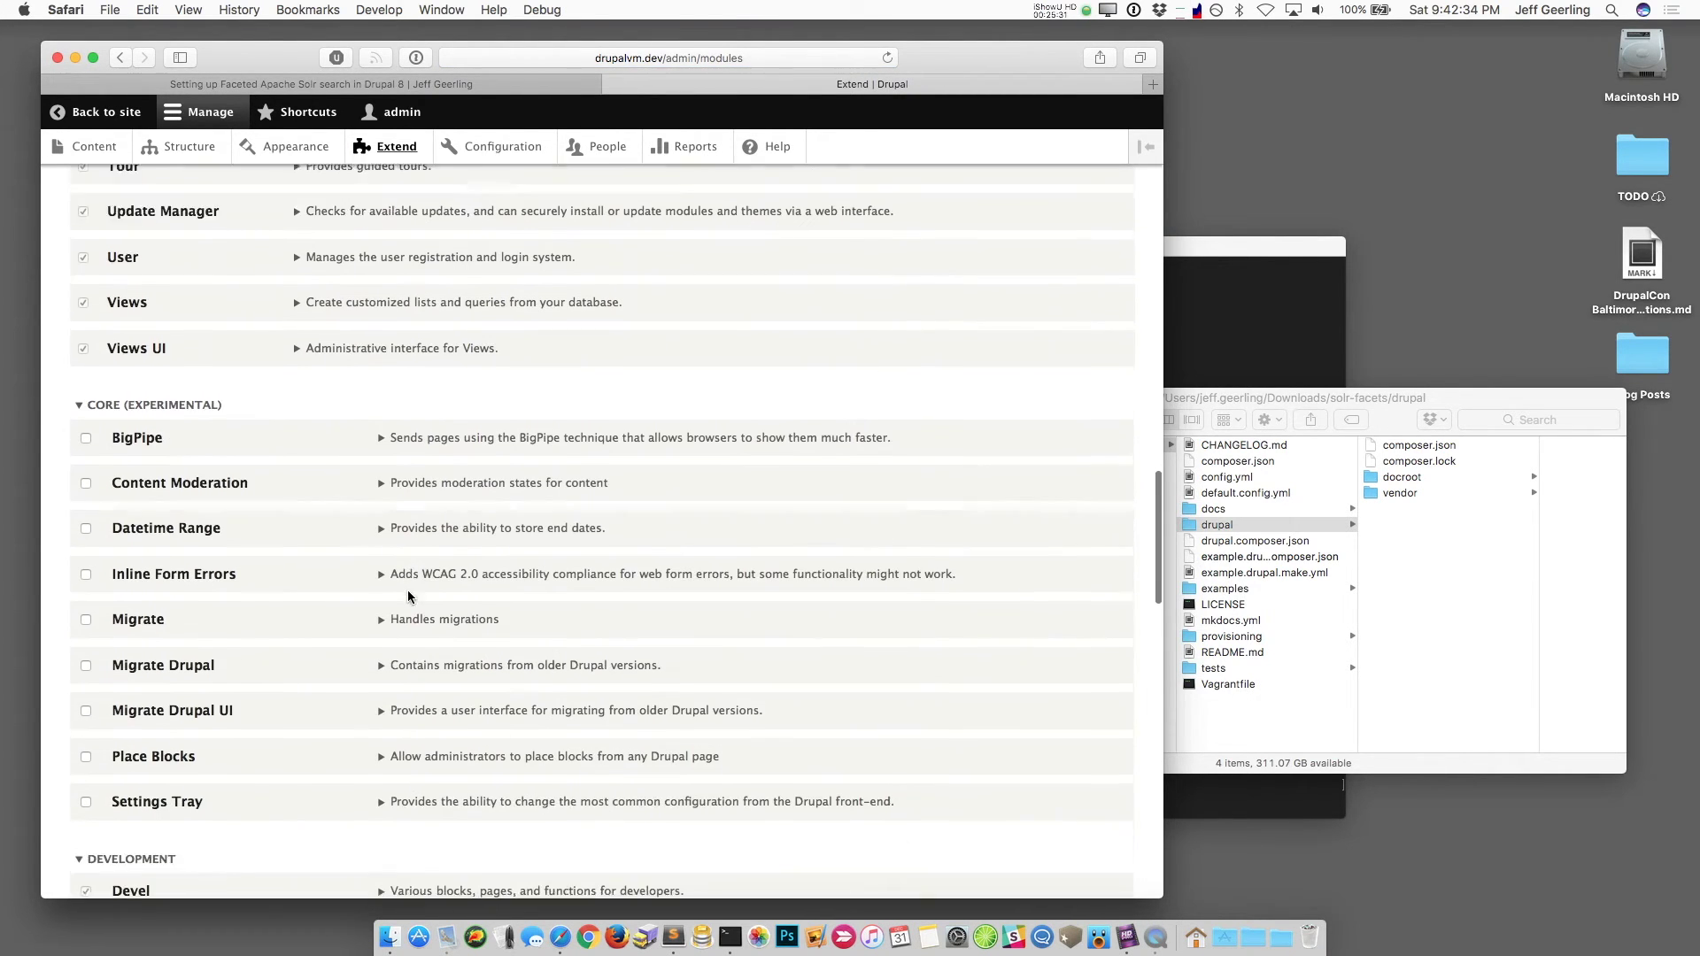
scroll(407, 589, "down", 5)
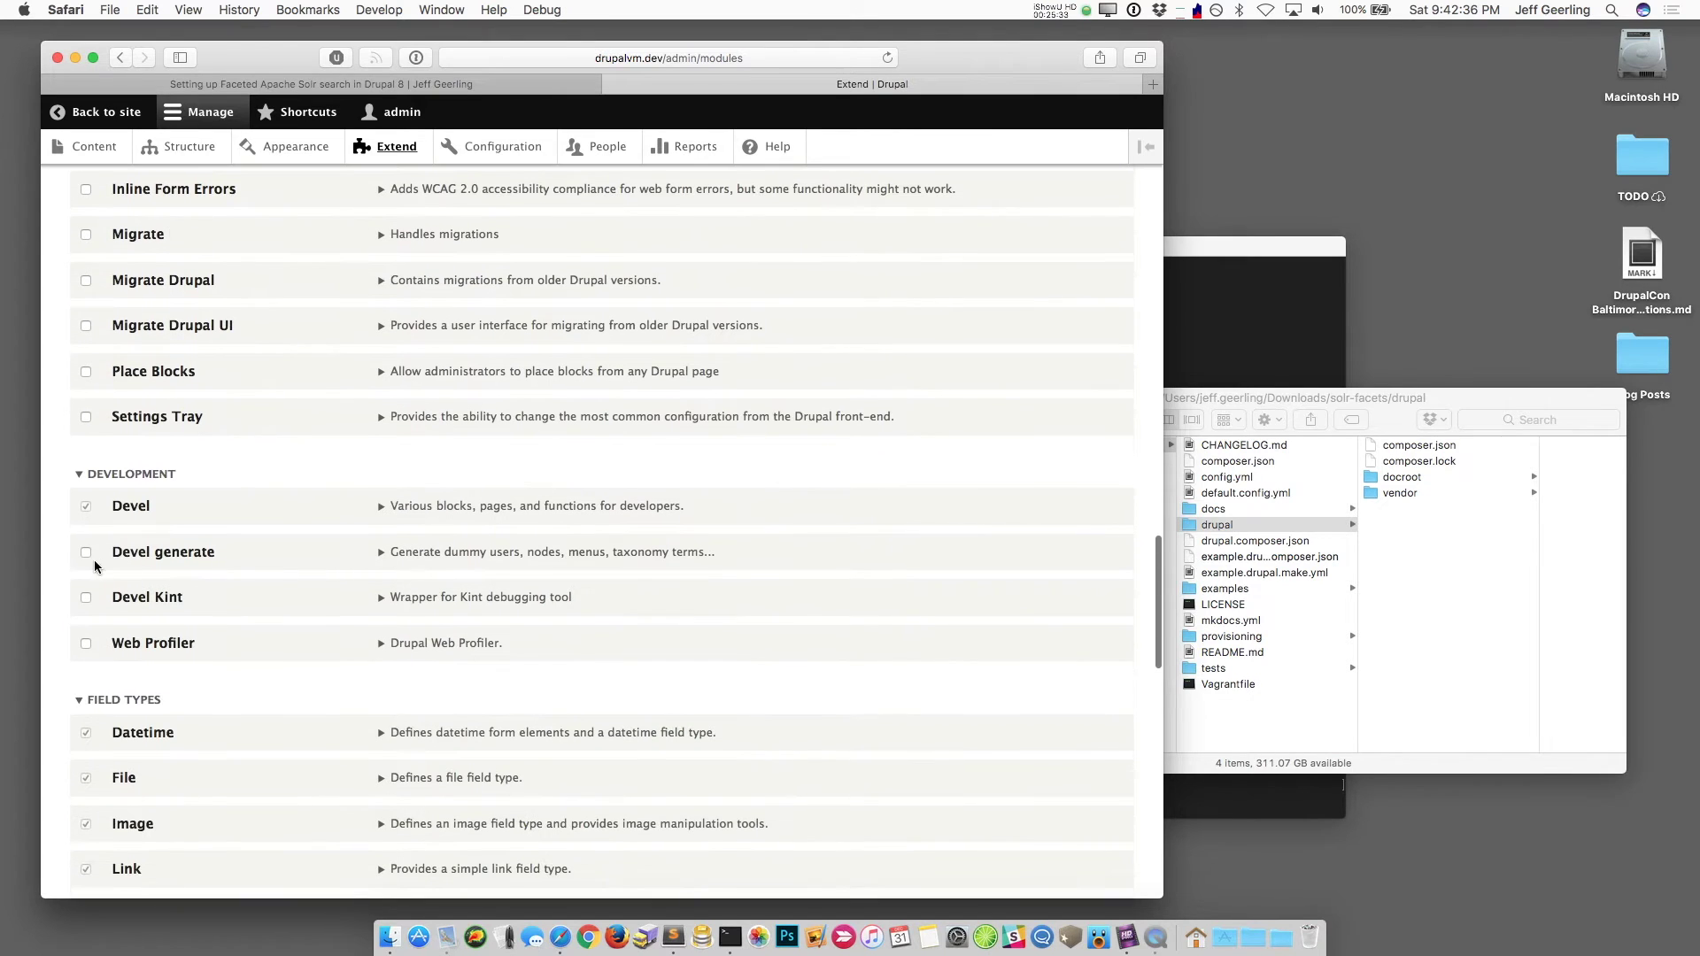
left_click(82, 554)
scroll(236, 714, "down", 15)
left_click(110, 802)
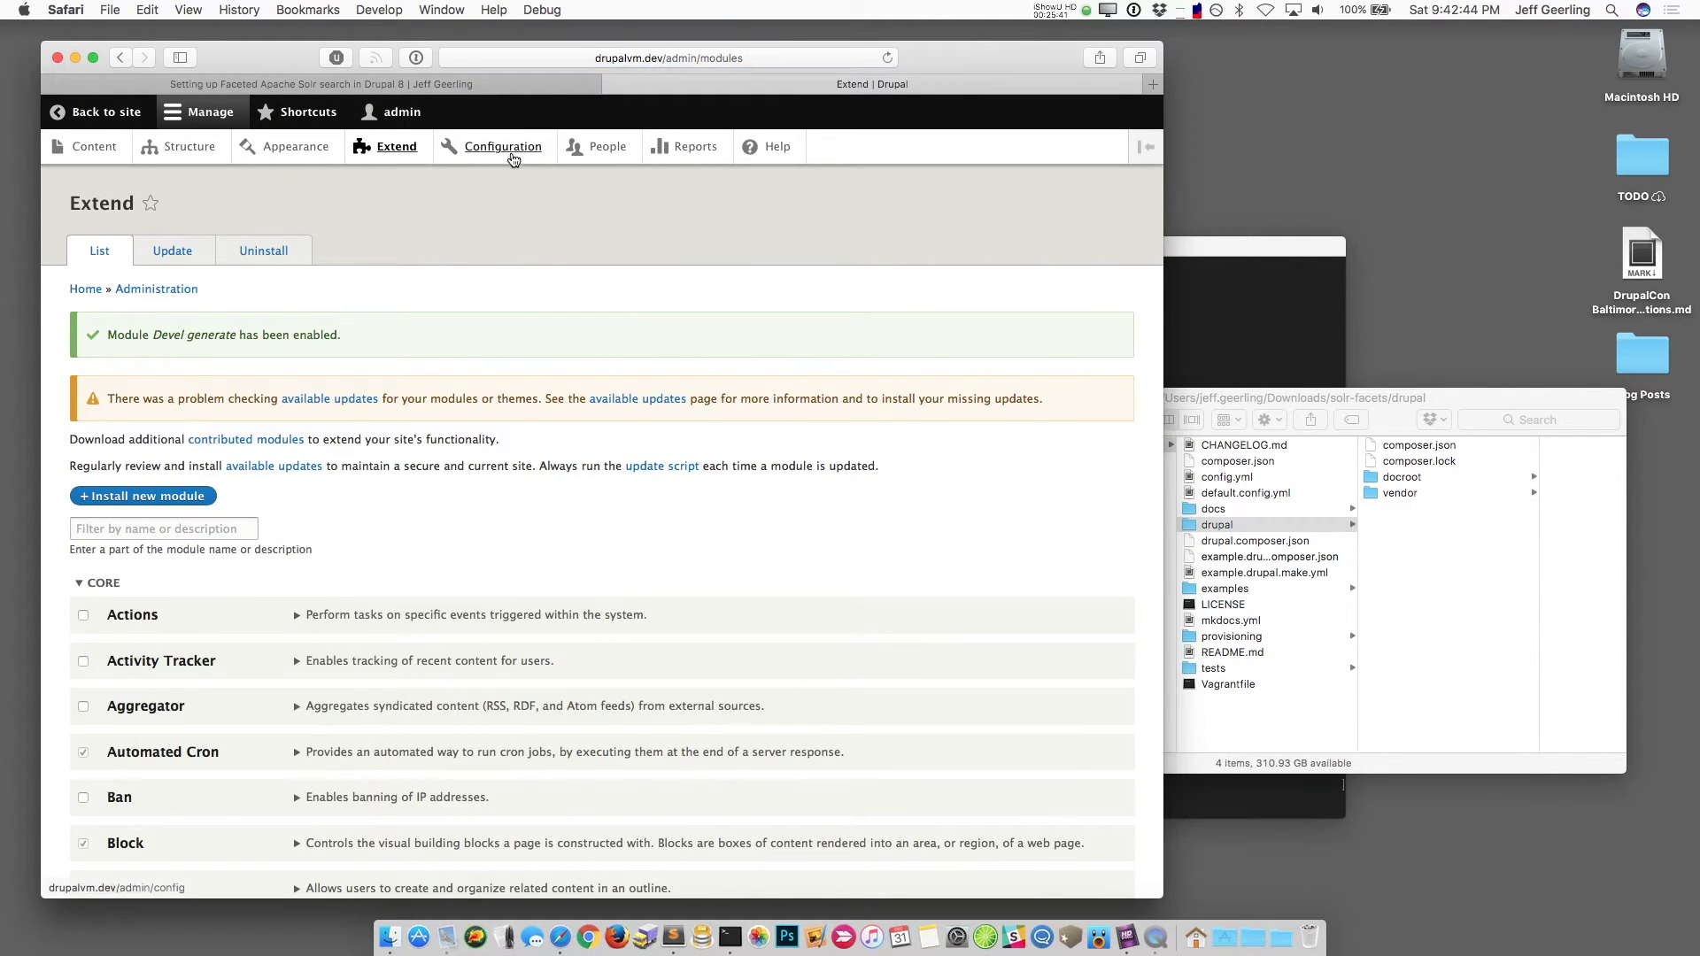
left_click(510, 148)
Step: Generate 100 Article and Basic page nodes with up to 5 comments per node
scroll(442, 538, "down", 3)
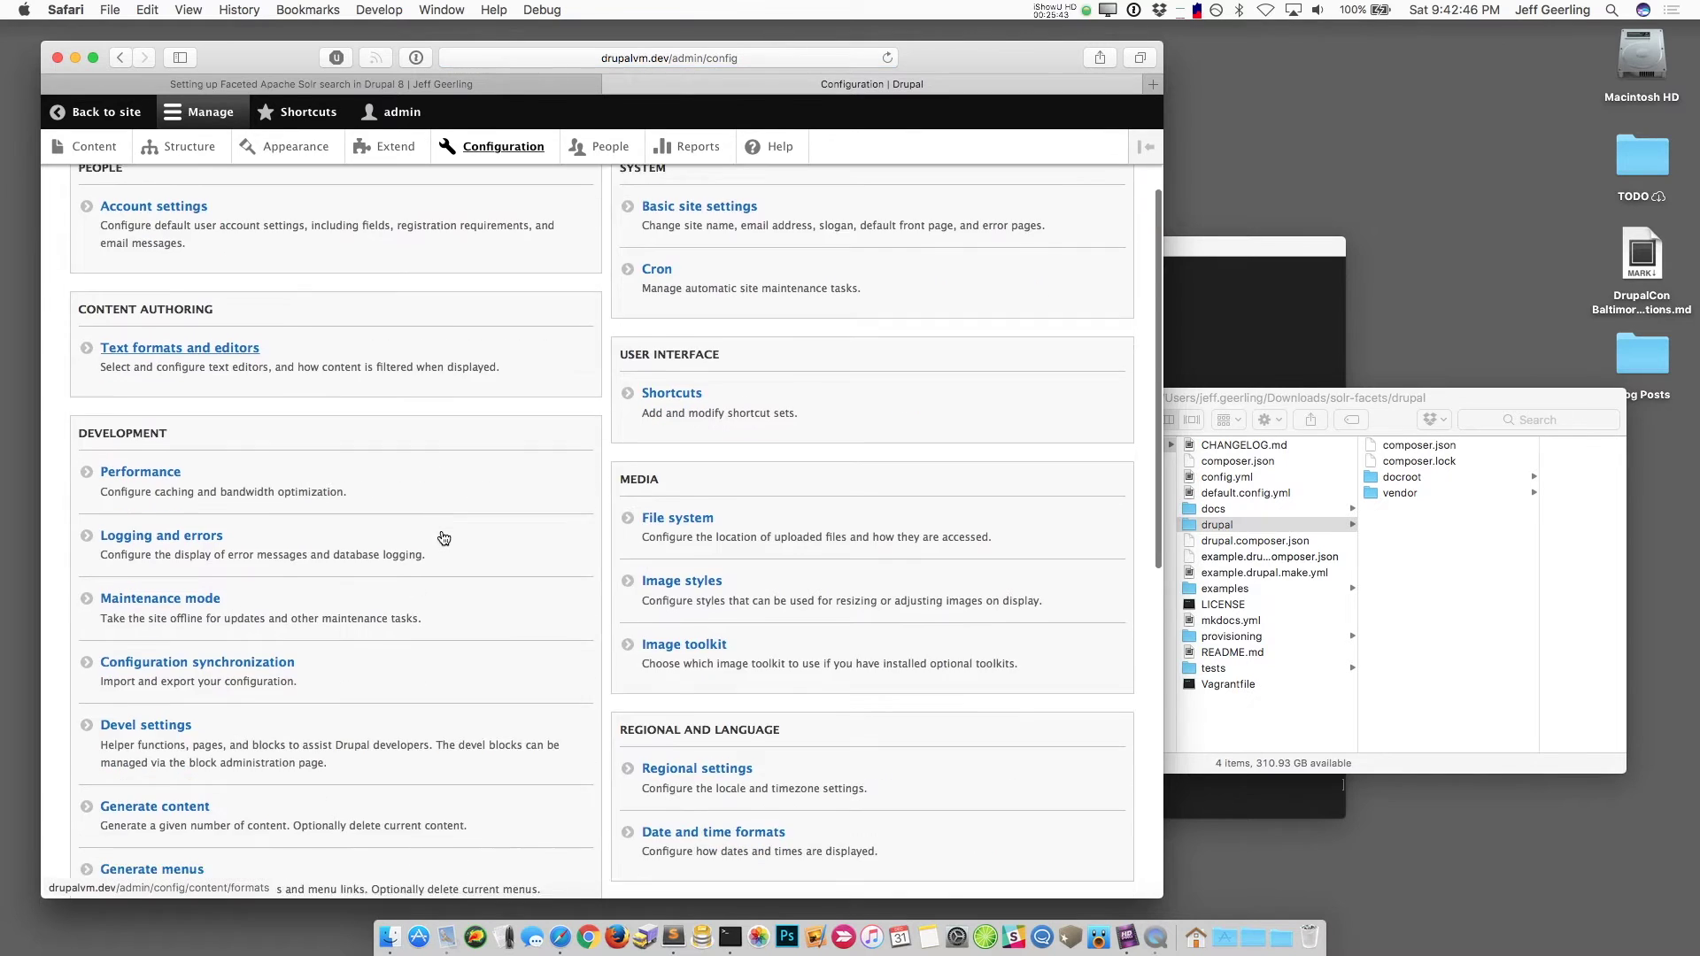
scroll(444, 539, "down", 5)
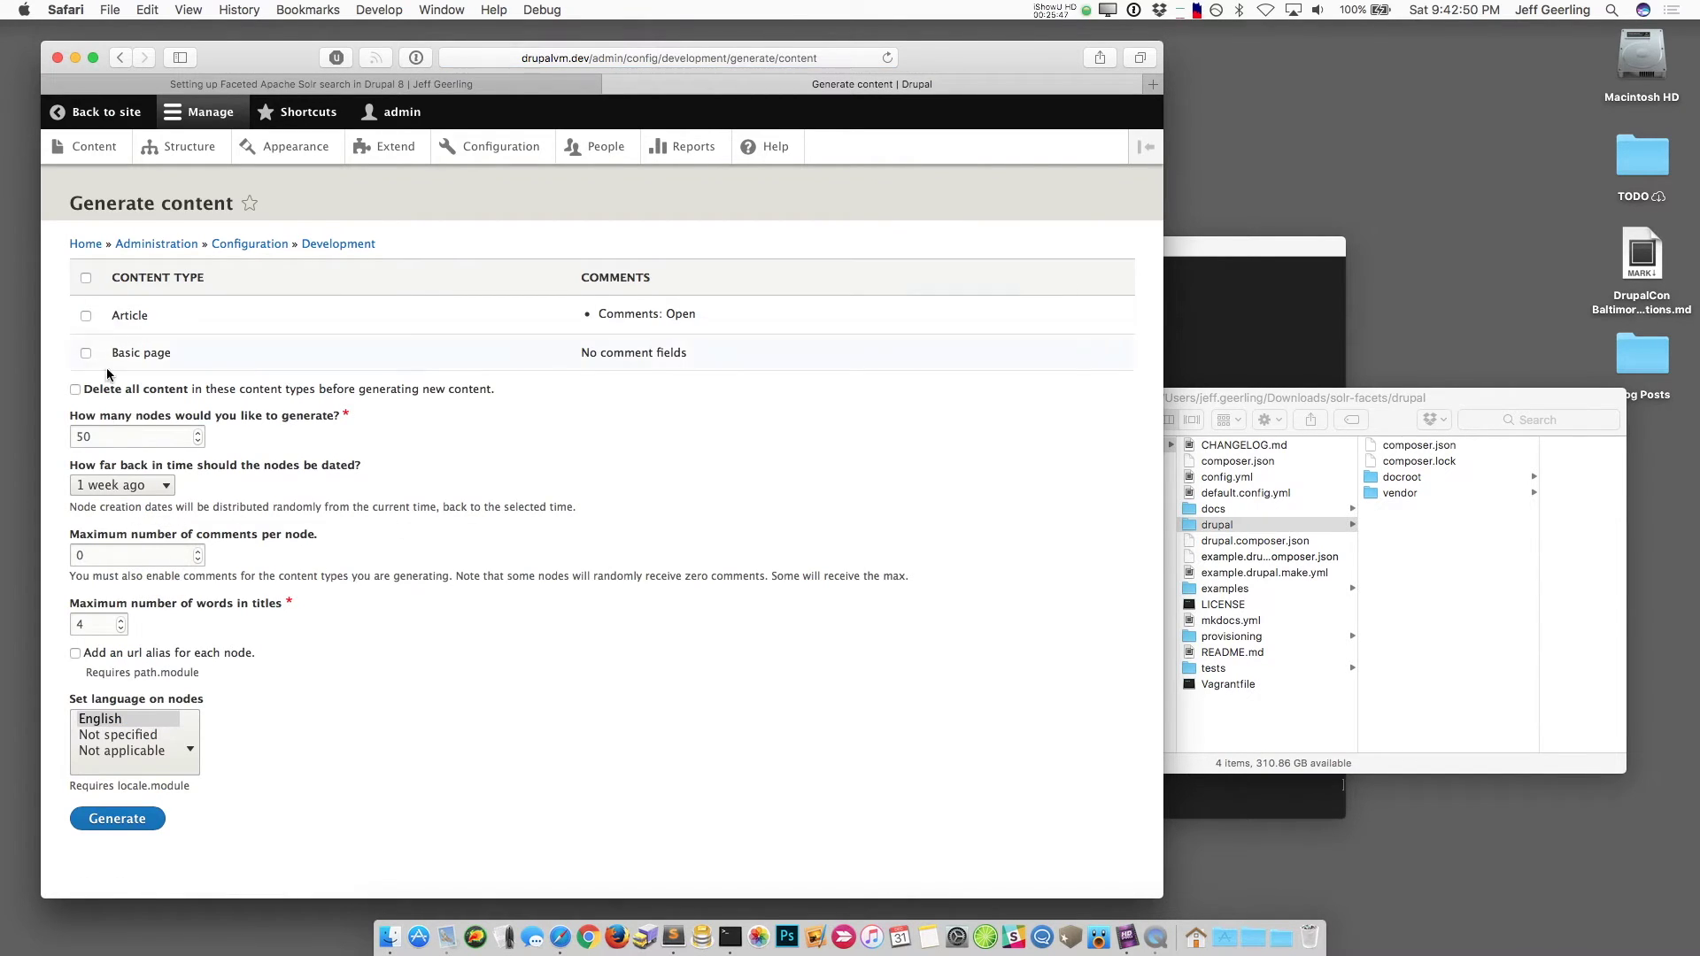
double_click(100, 435)
type("100")
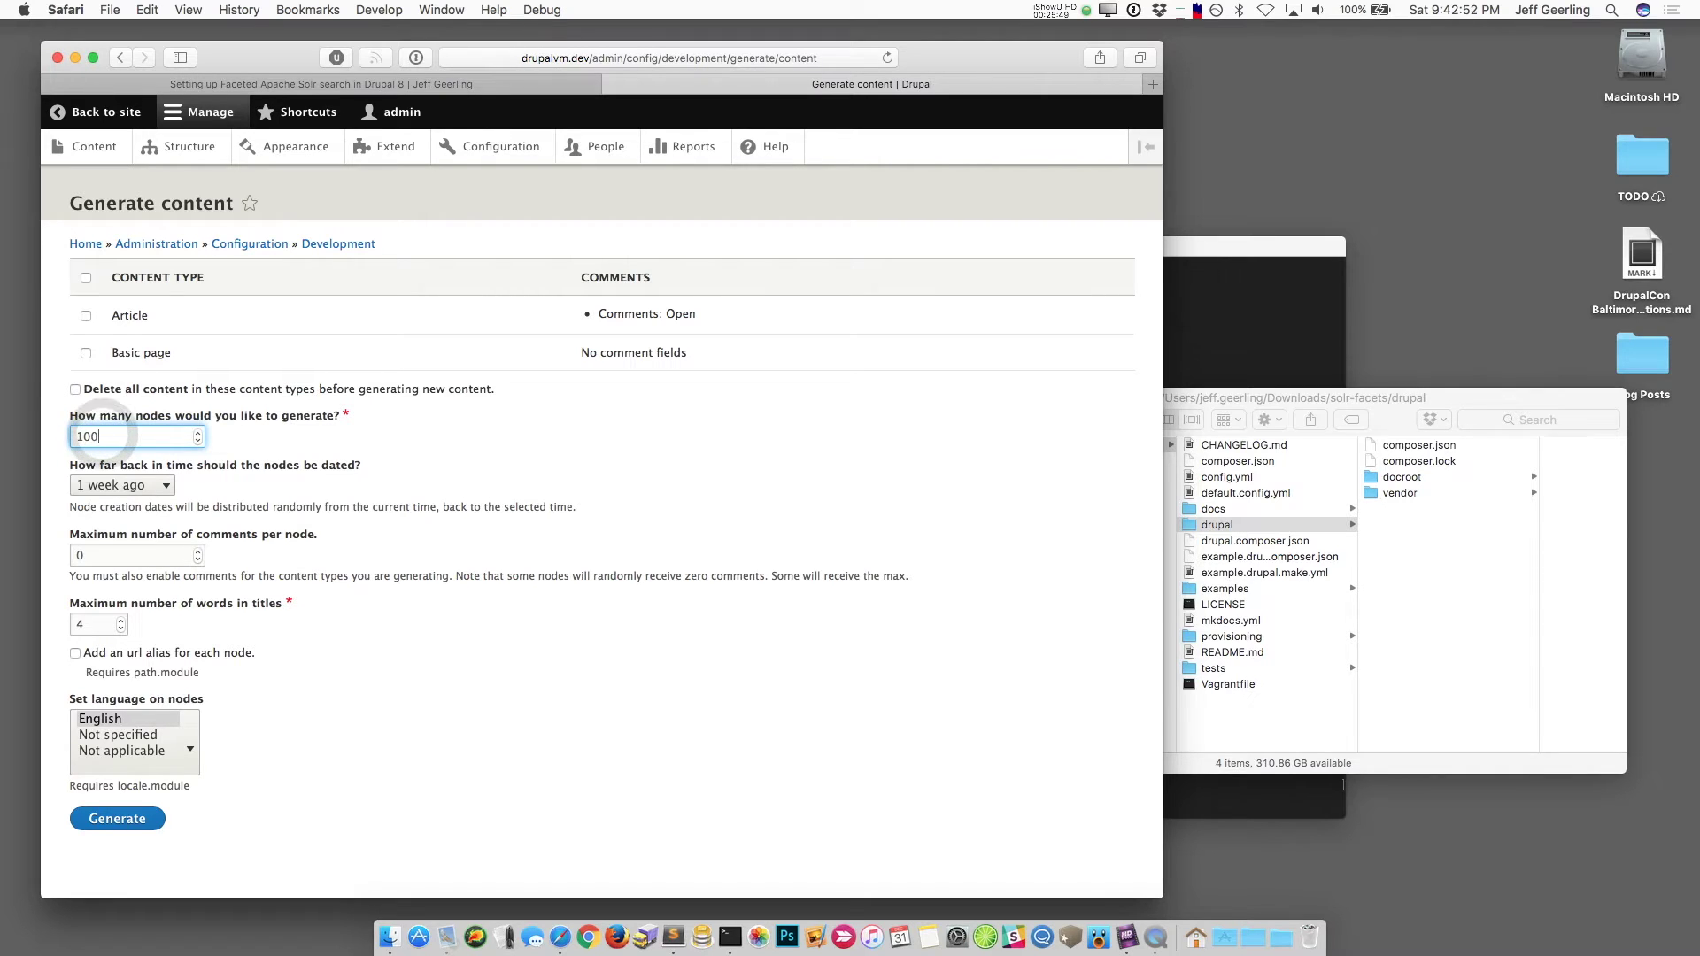
left_click(85, 278)
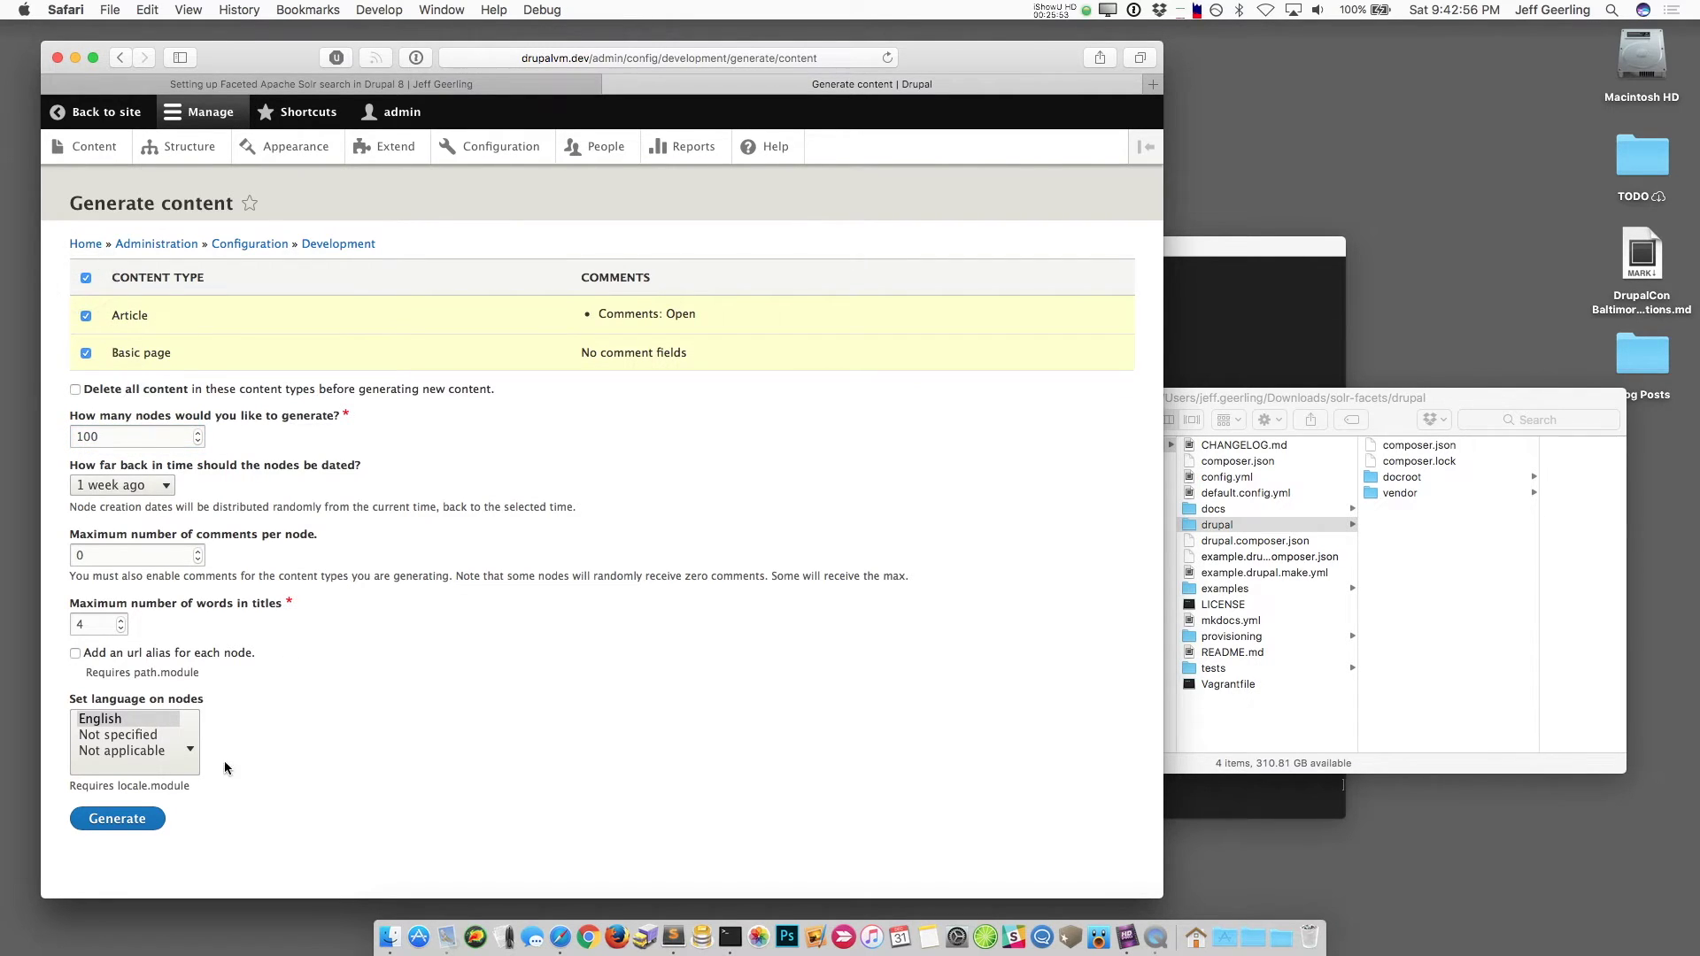
double_click(151, 560)
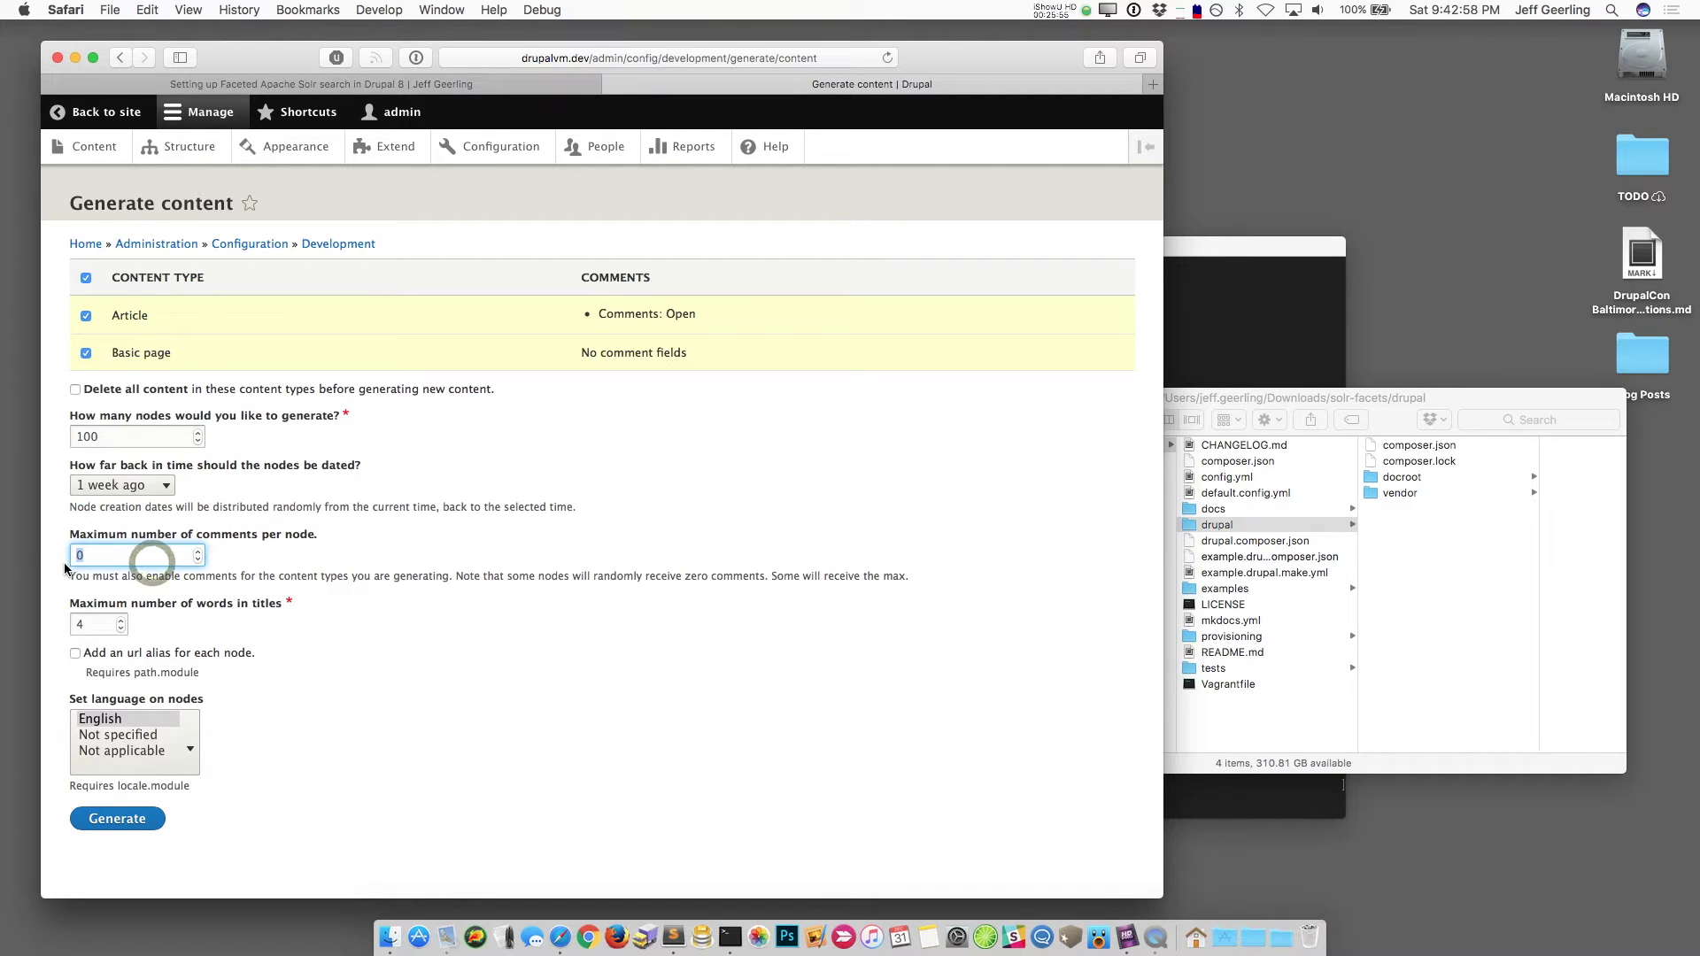
type("5")
left_click(388, 702)
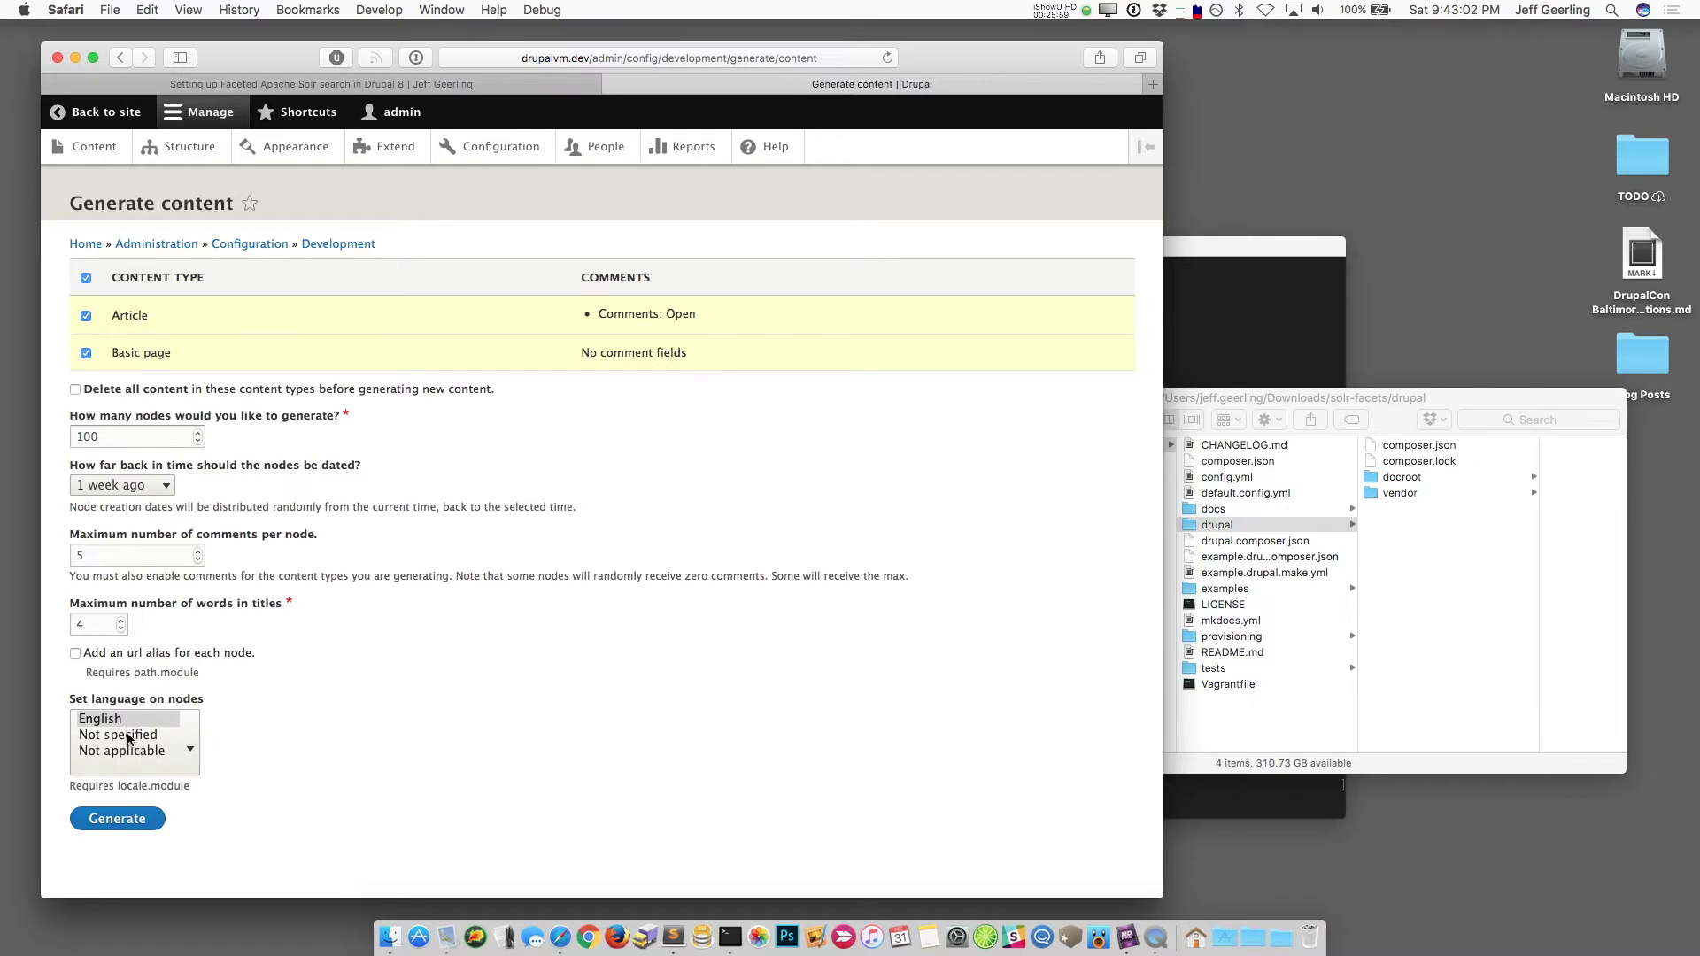
left_click(117, 818)
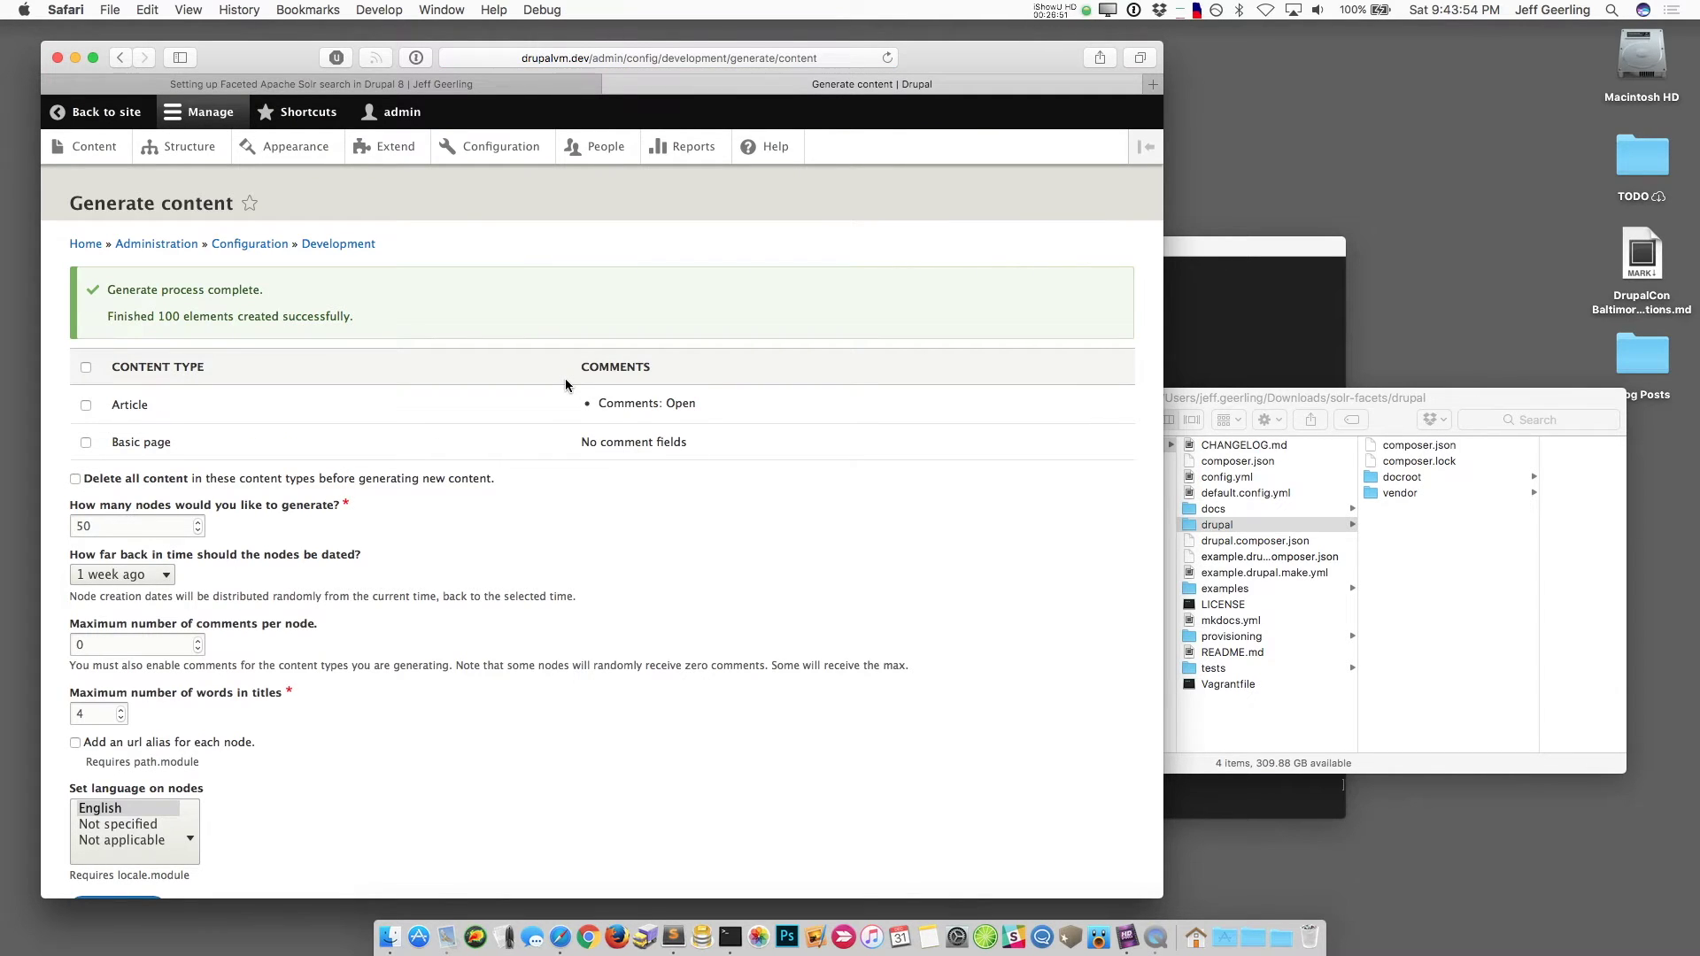
Step: Confirm the Default Solr content index reports 100/100 items indexed
left_click(510, 149)
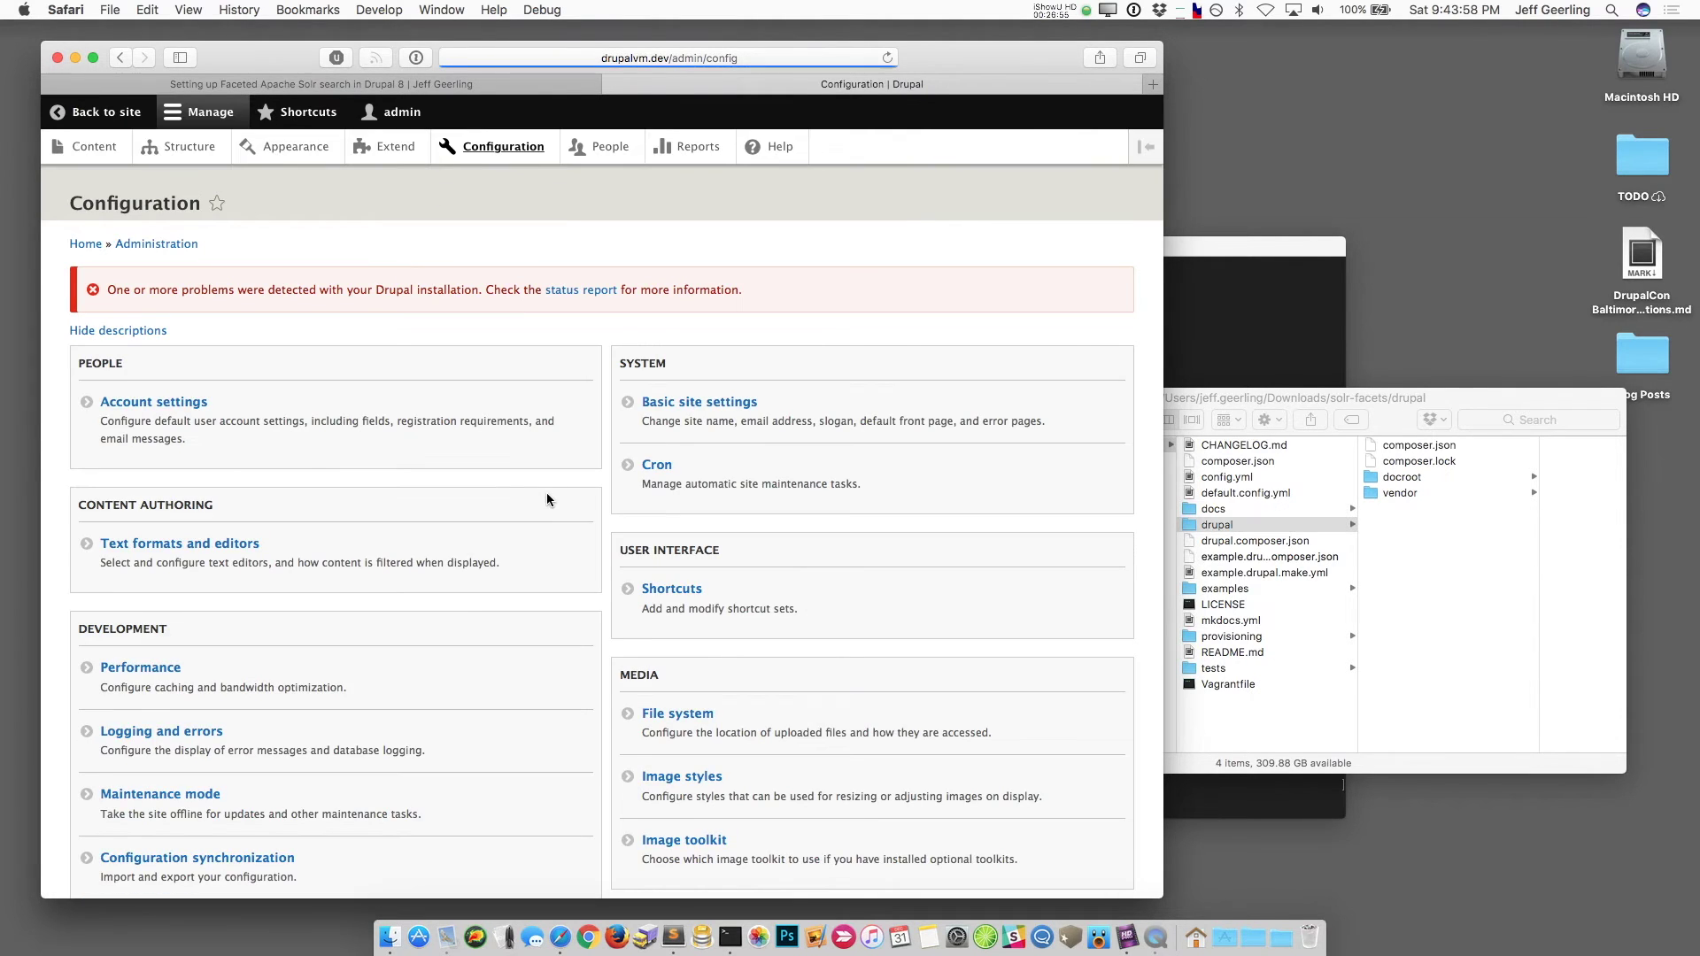
scroll(569, 544, "down", 4)
scroll(569, 545, "down", 8)
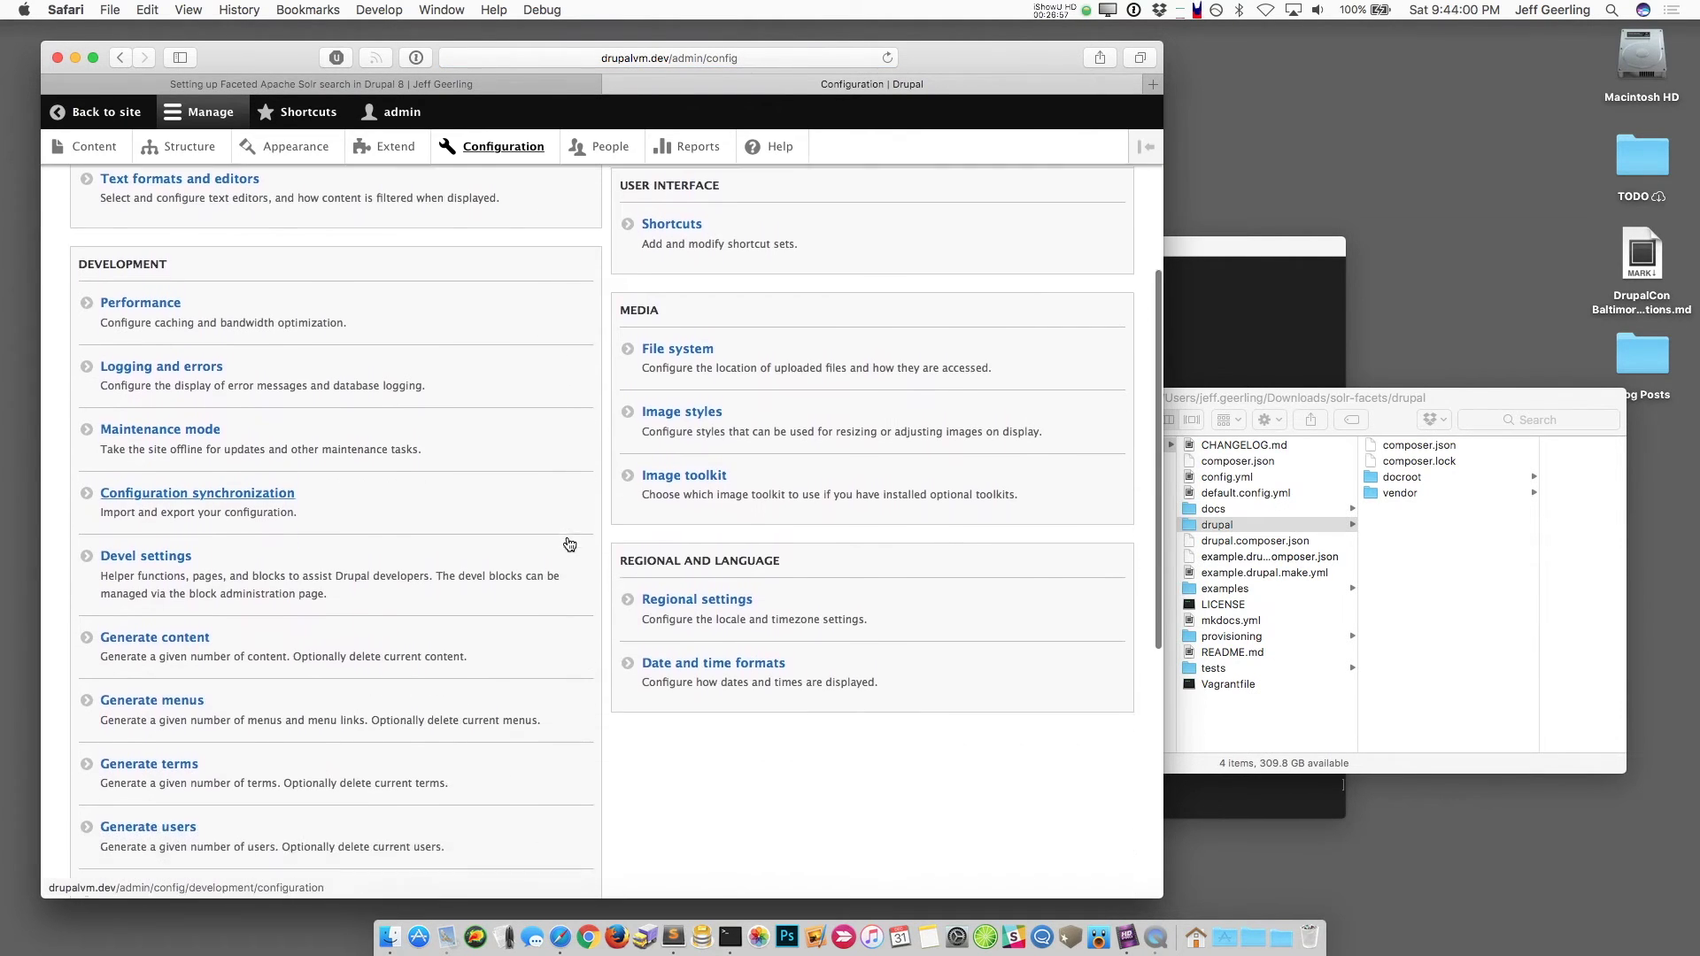
scroll(569, 544, "down", 6)
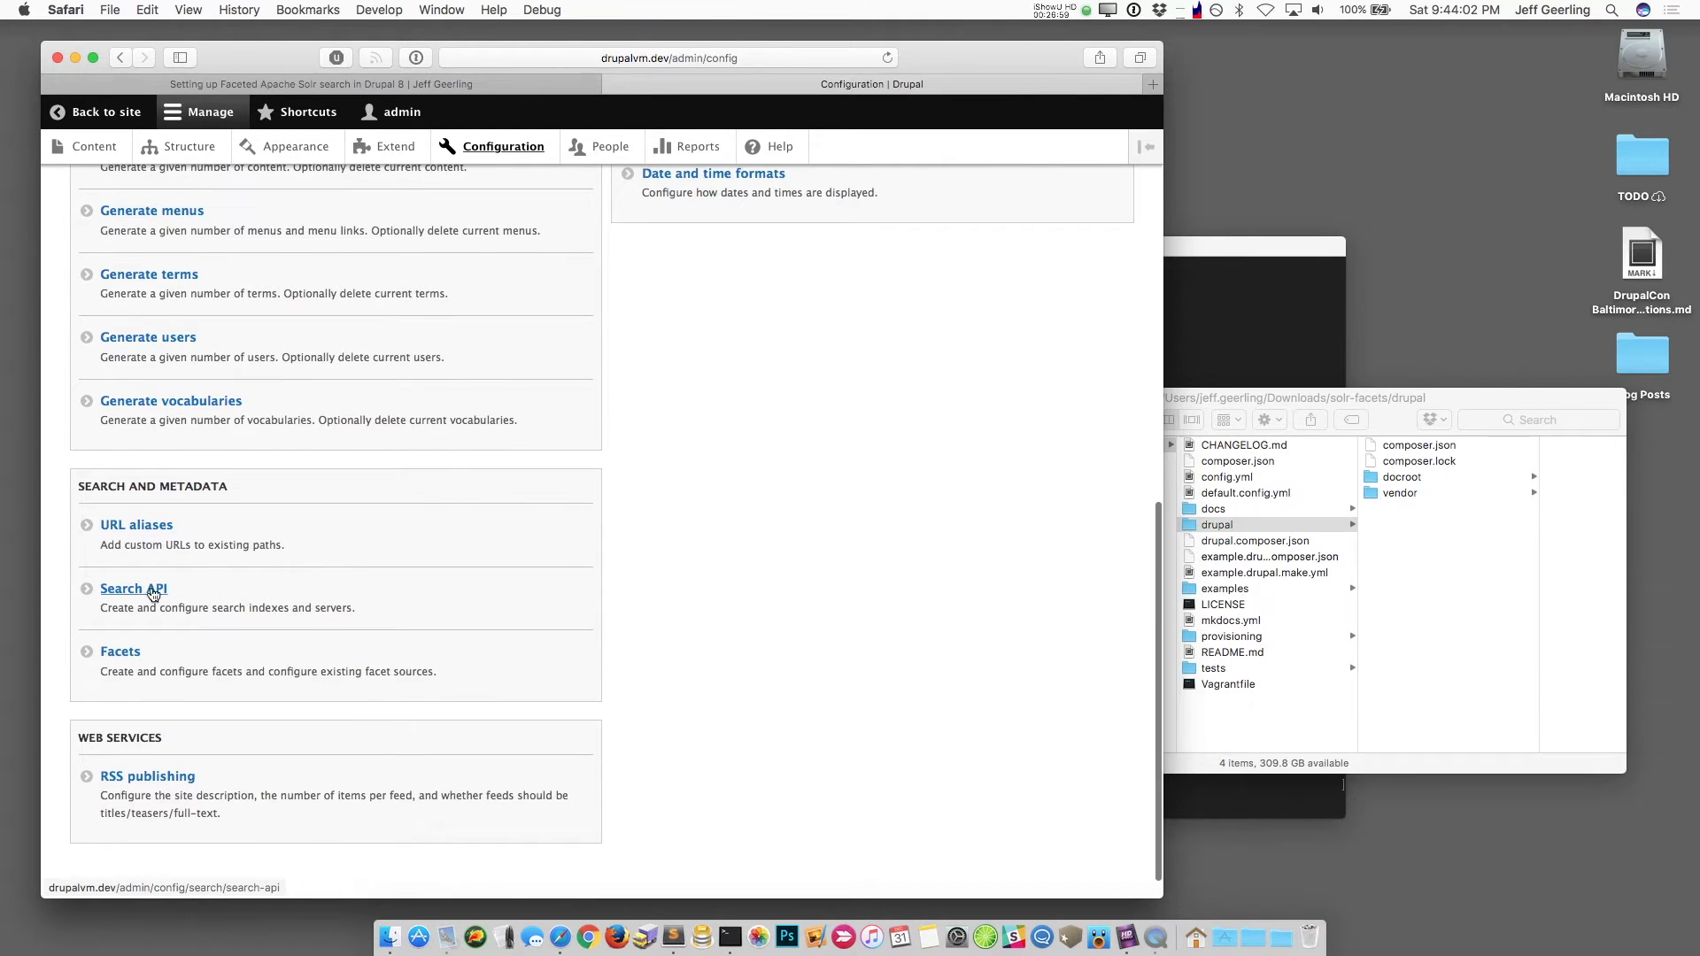
left_click(135, 590)
left_click(299, 446)
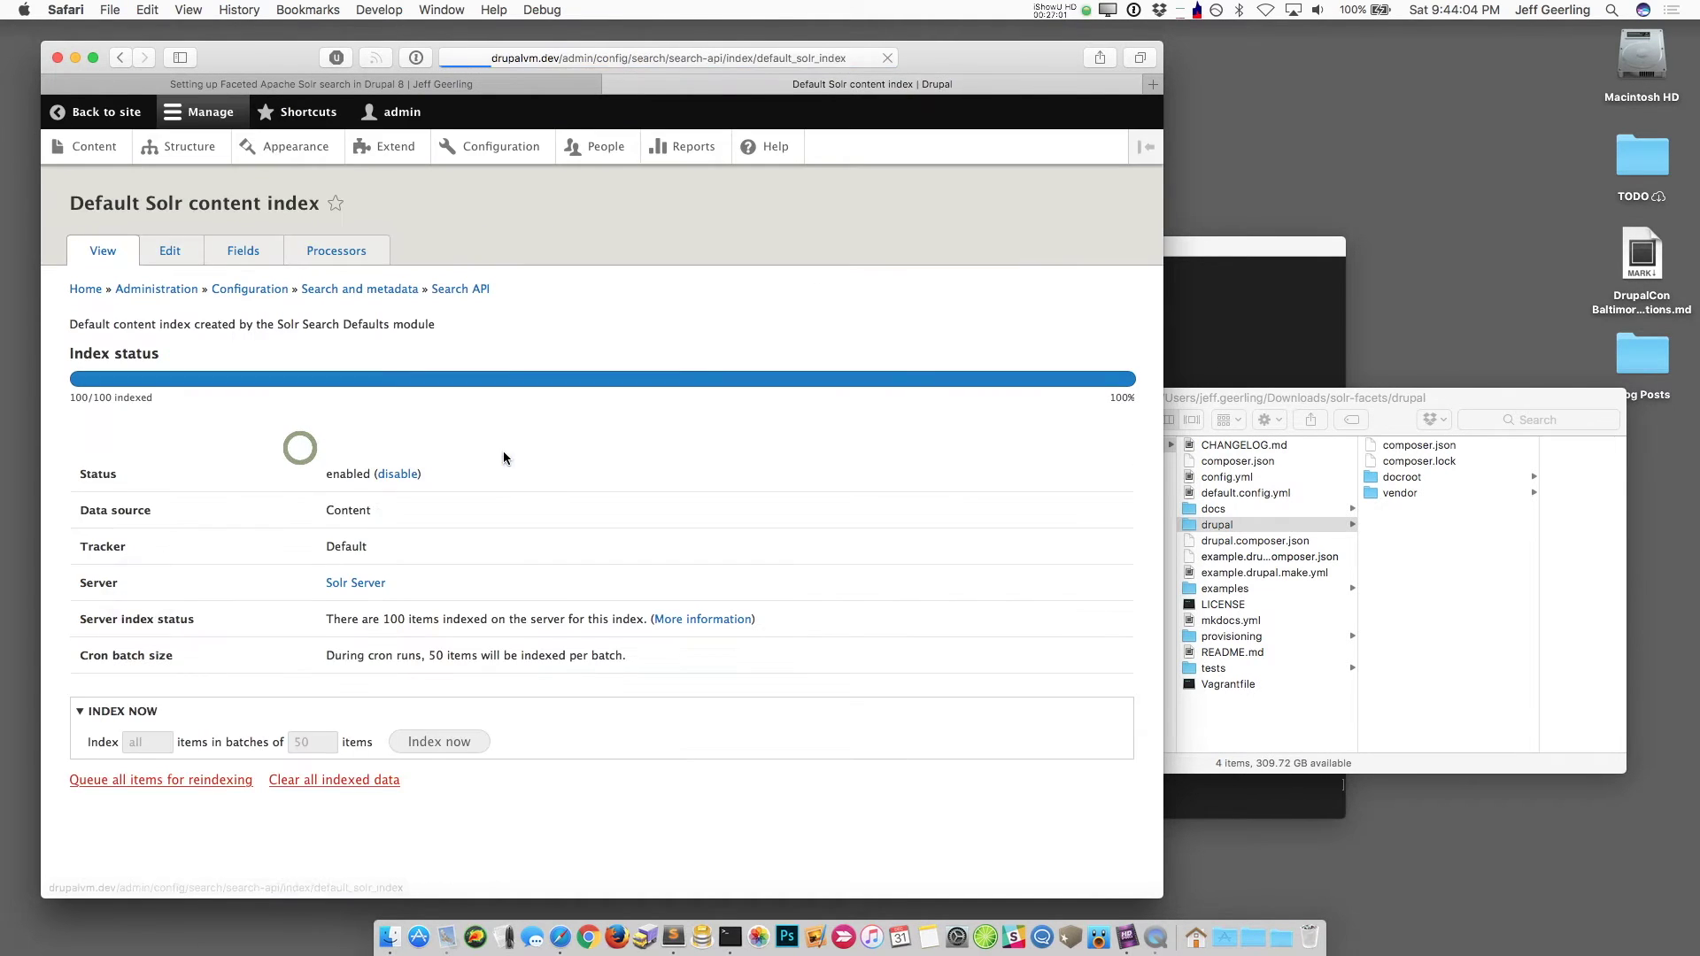
triple_click(155, 404)
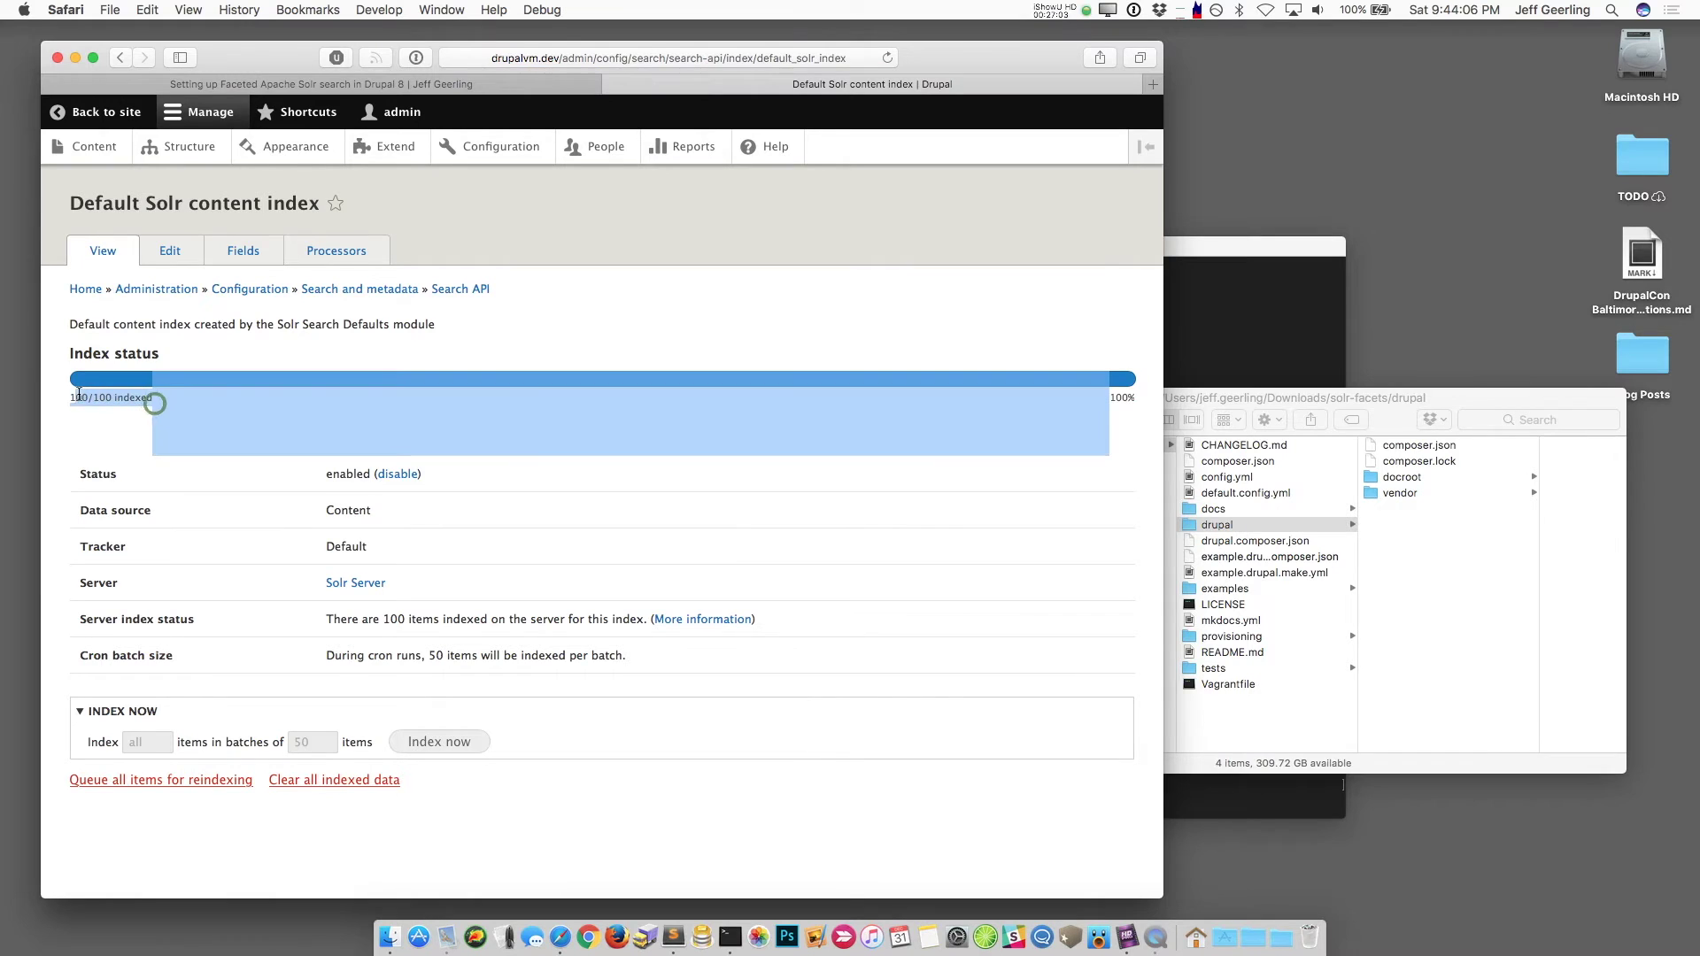
left_click(123, 417)
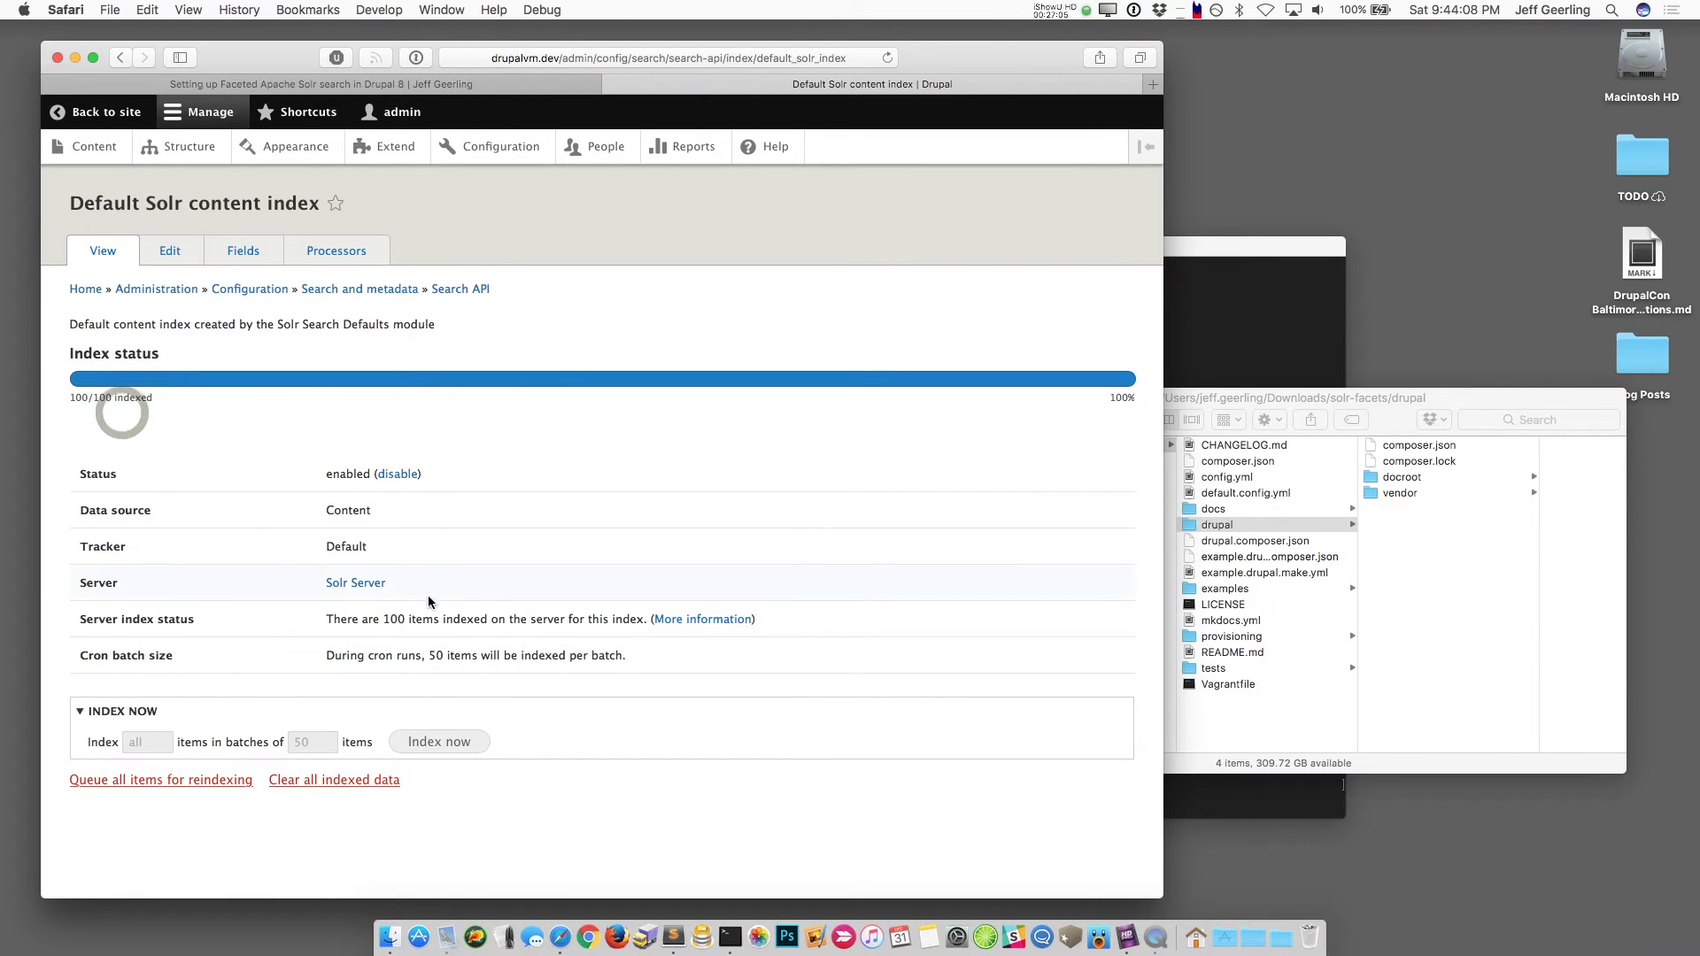
Step: Open the Solr Server page and confirm it shows 100 items indexed (1.75 MB)
left_click(461, 289)
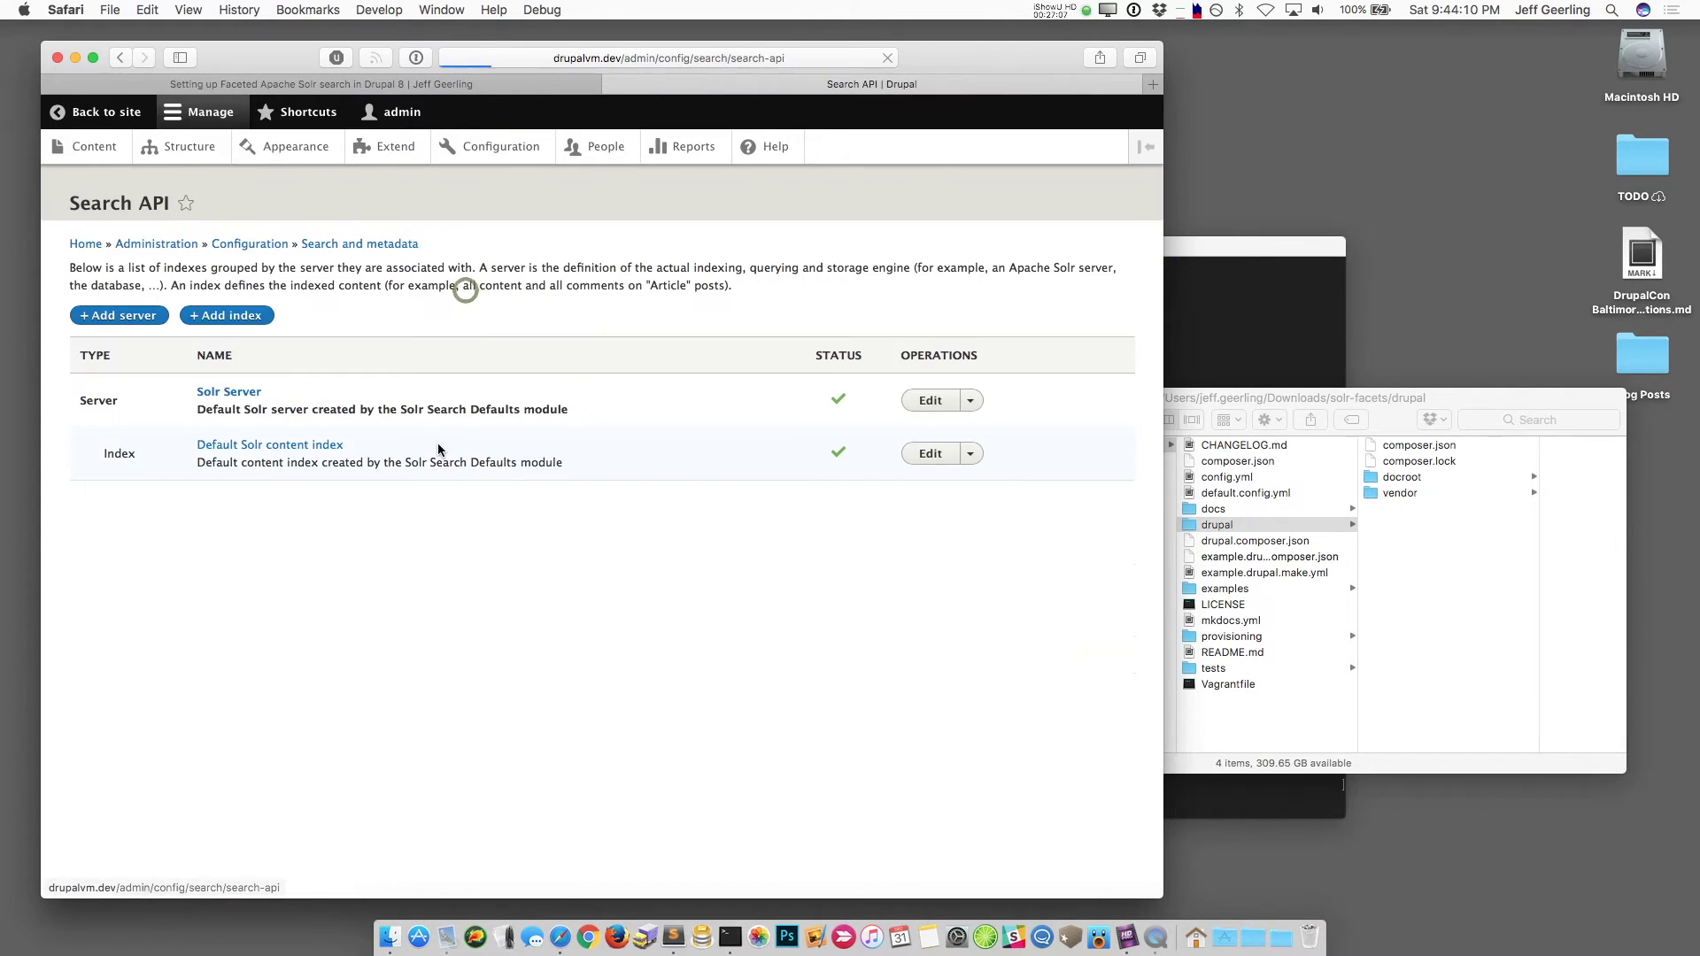
left_click(243, 392)
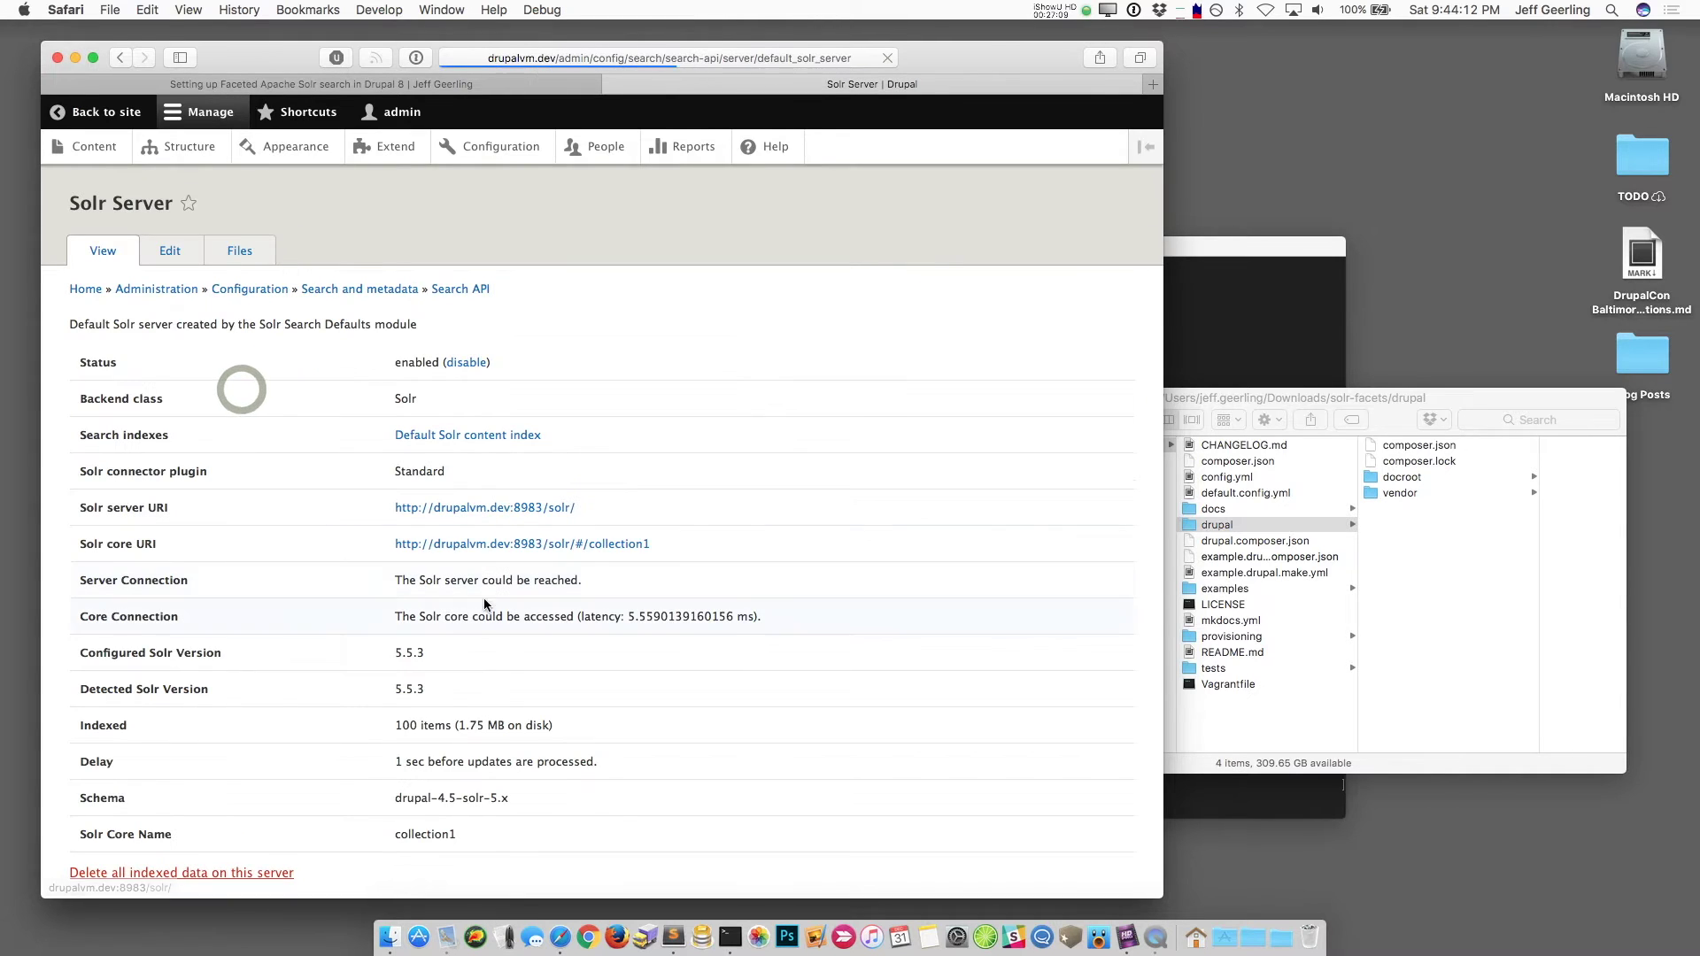
left_click_drag(561, 728, 392, 728)
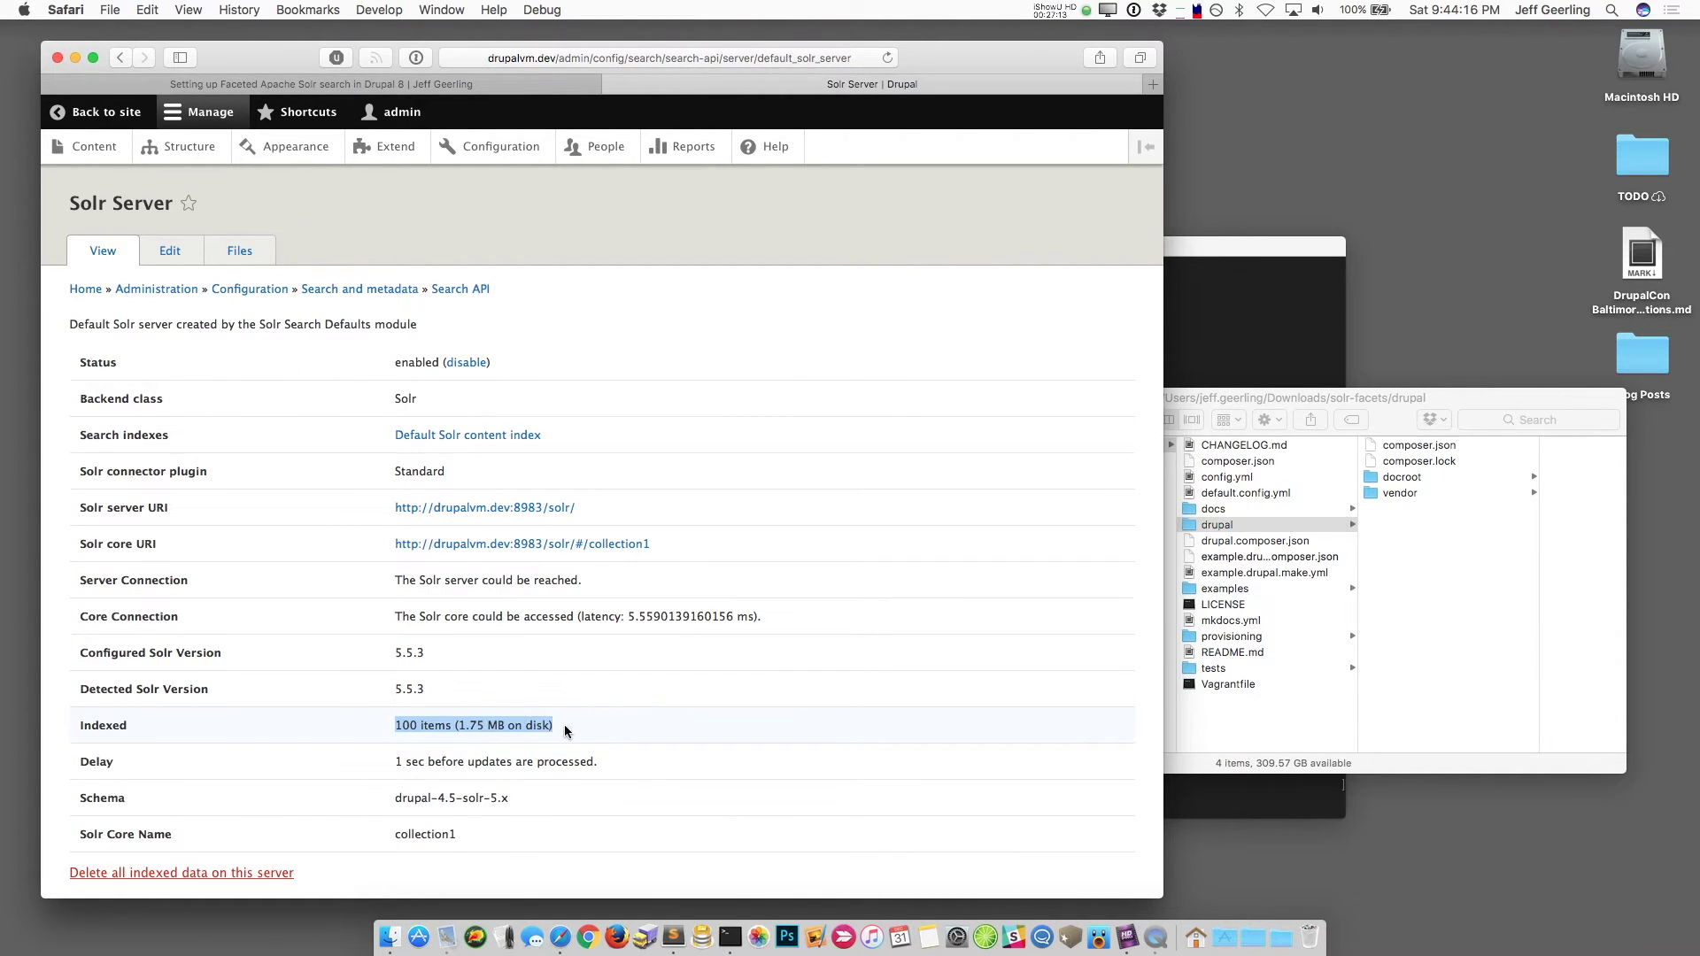
left_click(566, 726)
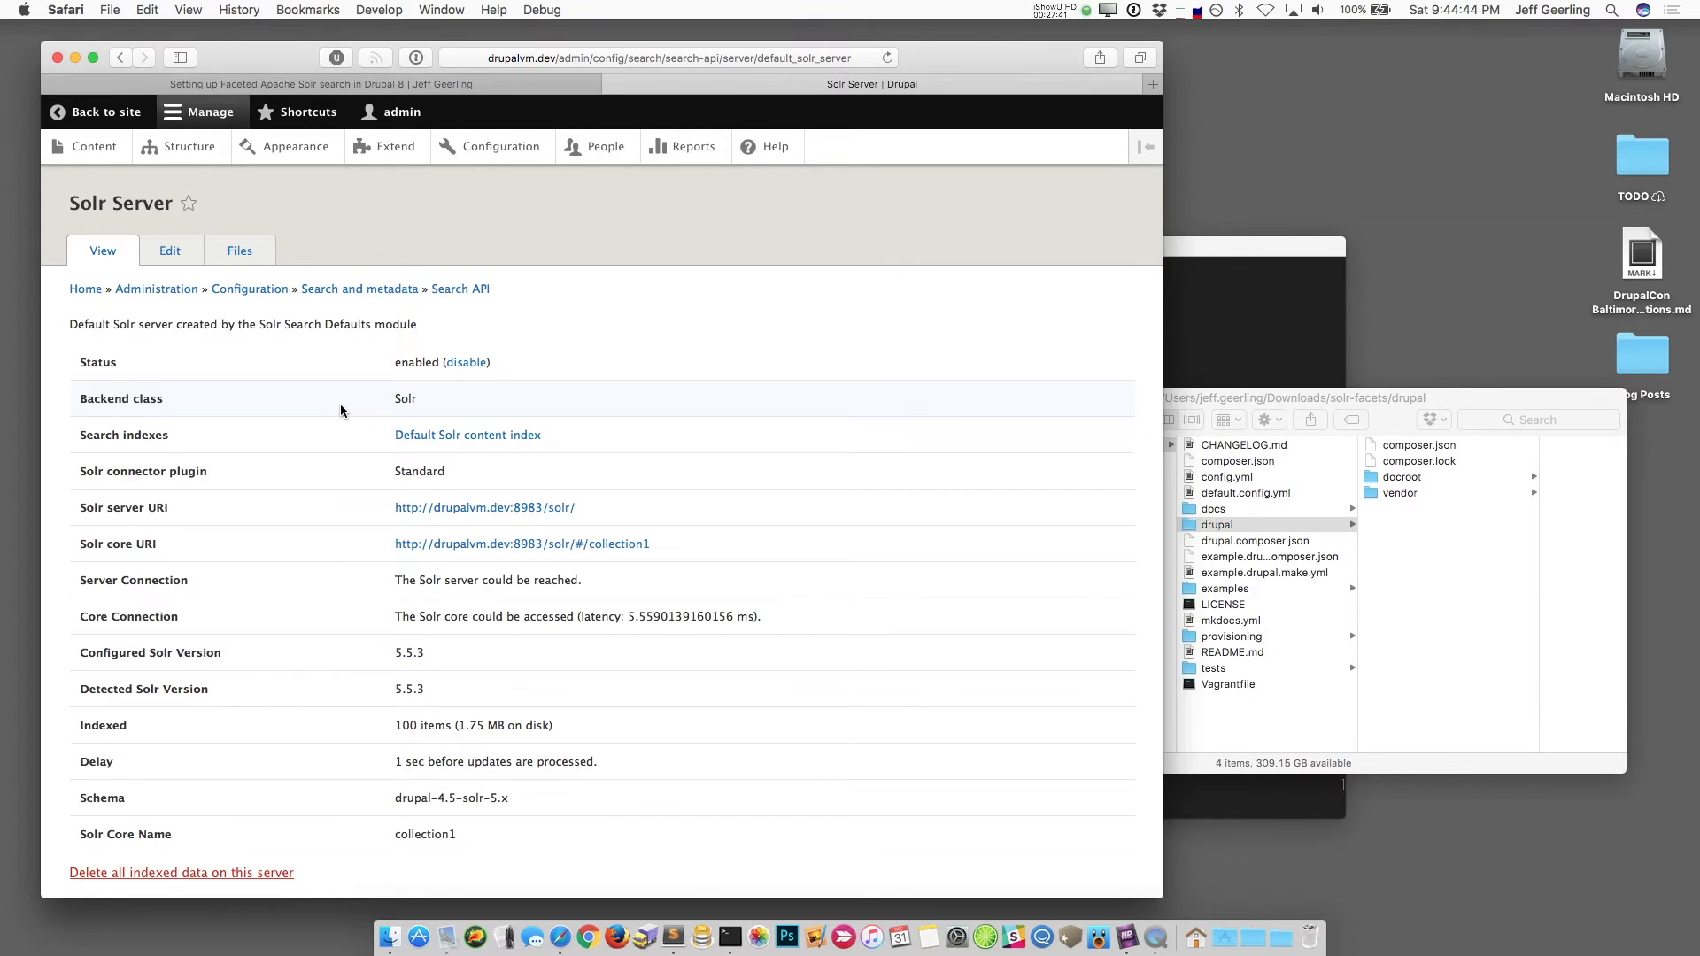
Step: Tick Solr Search Defaults under Extend's Uninstall list and confirm its removal
left_click(390, 147)
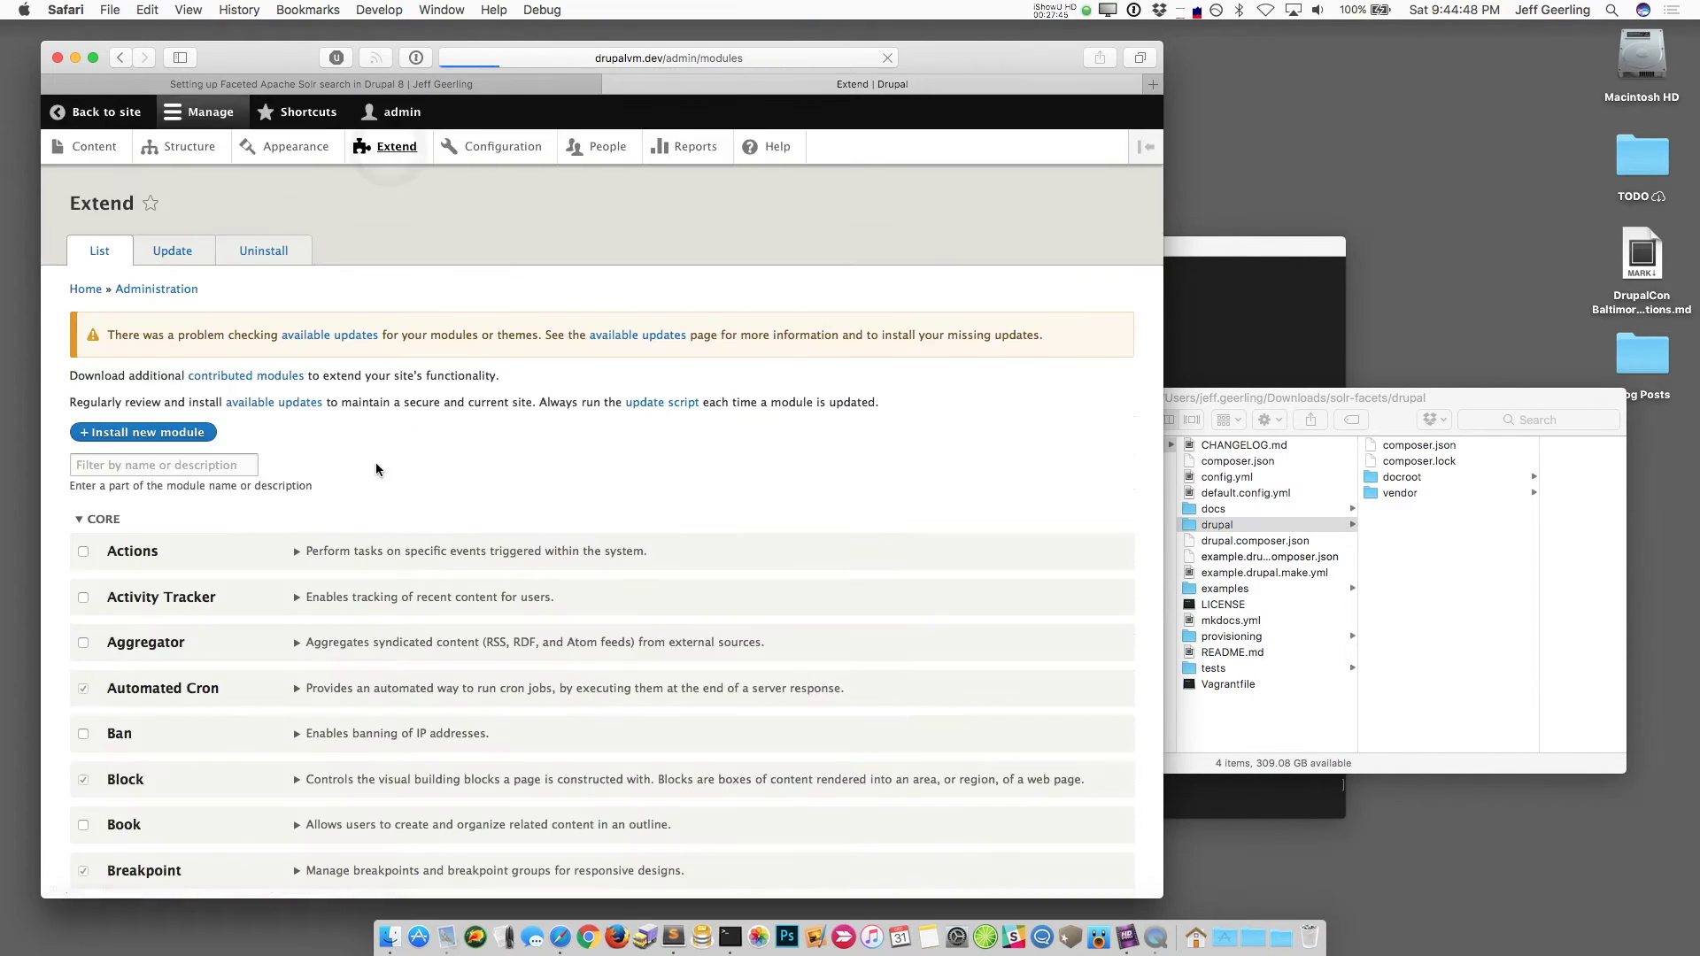
scroll(324, 575, "down", 15)
scroll(324, 577, "down", 20)
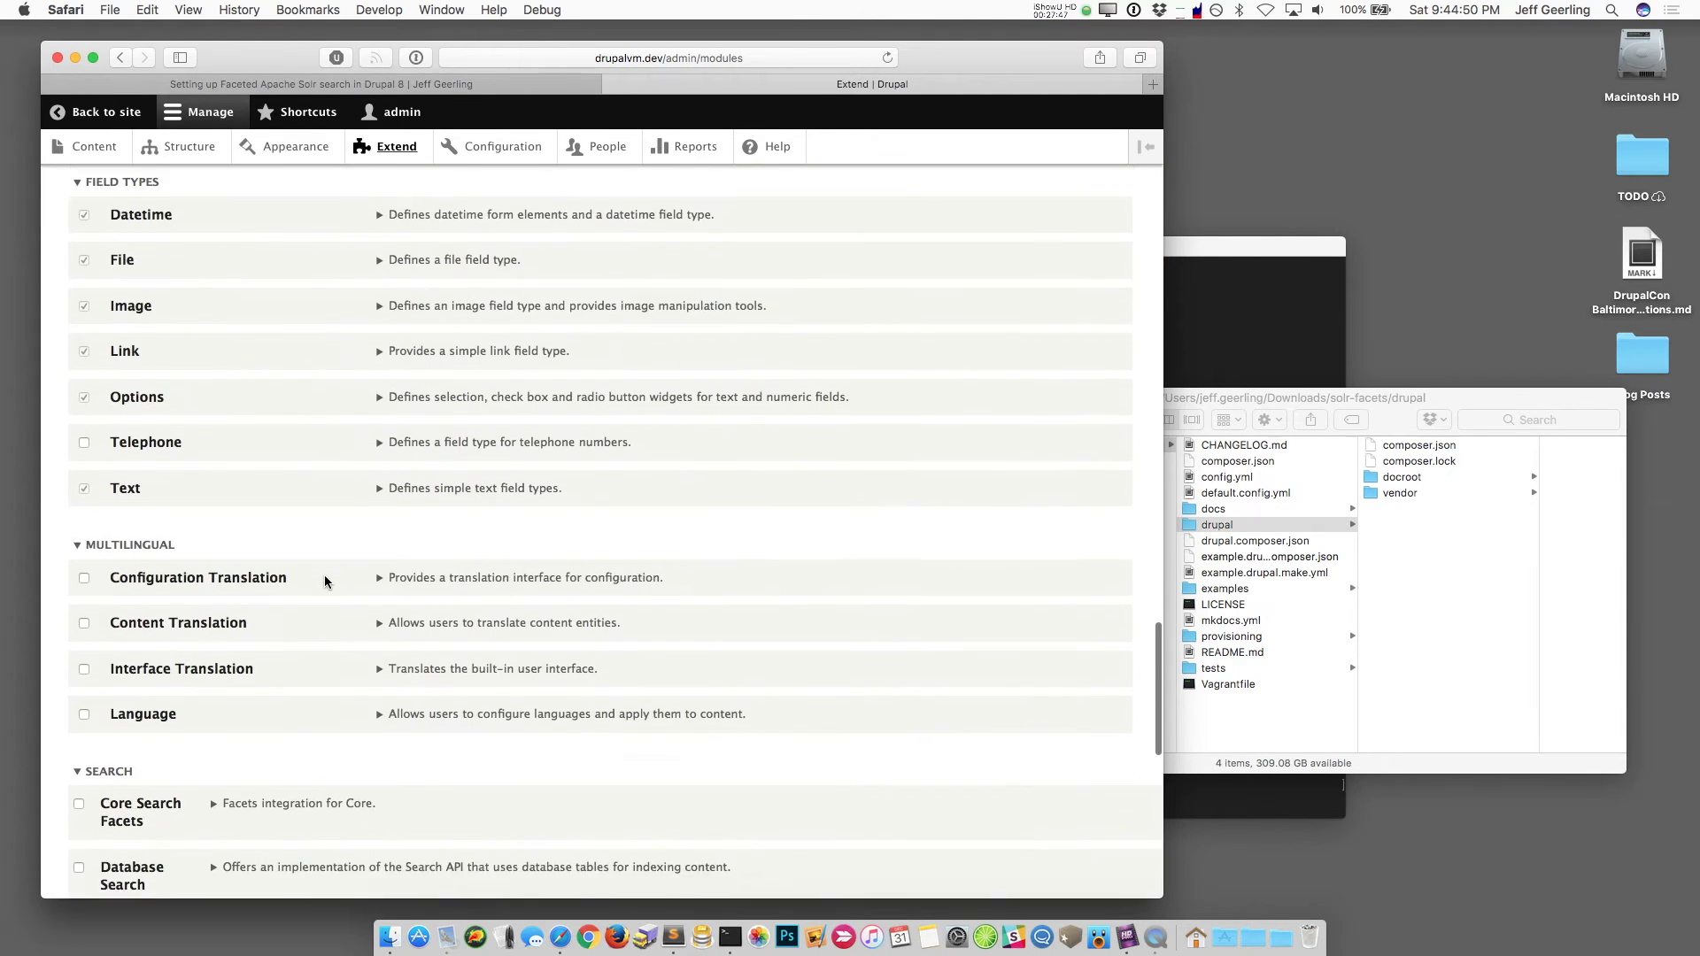
scroll(324, 580, "down", 4)
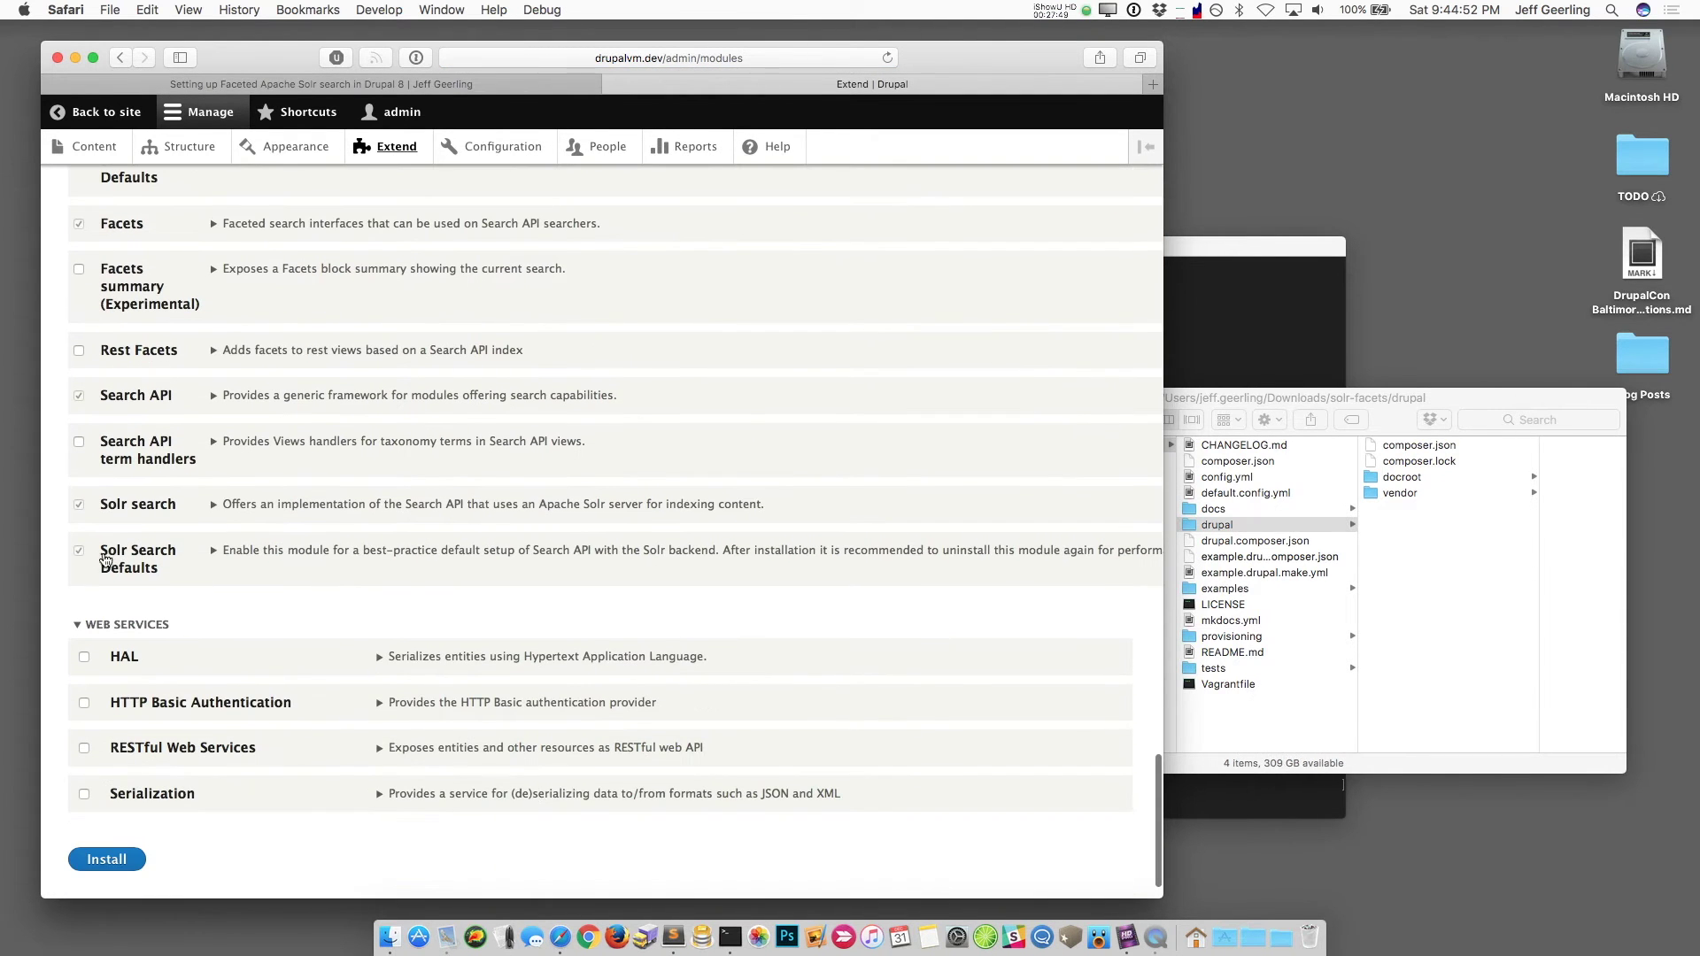
scroll(254, 443, "up", 20)
left_click(247, 260)
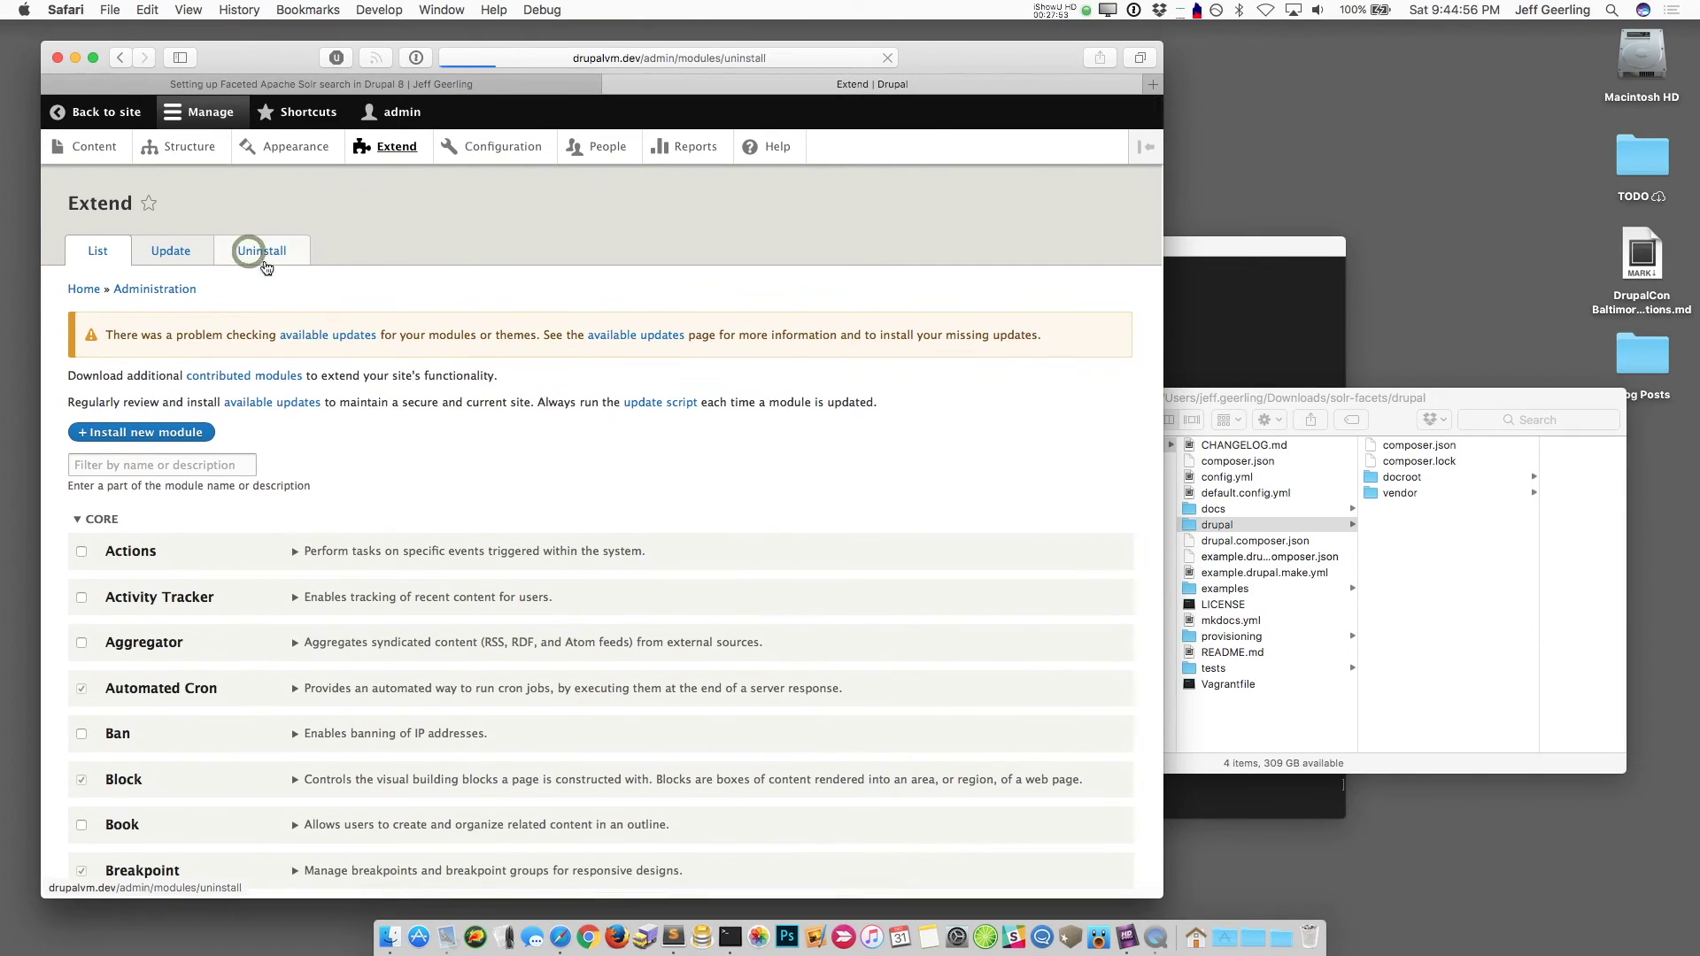
scroll(243, 572, "down", 15)
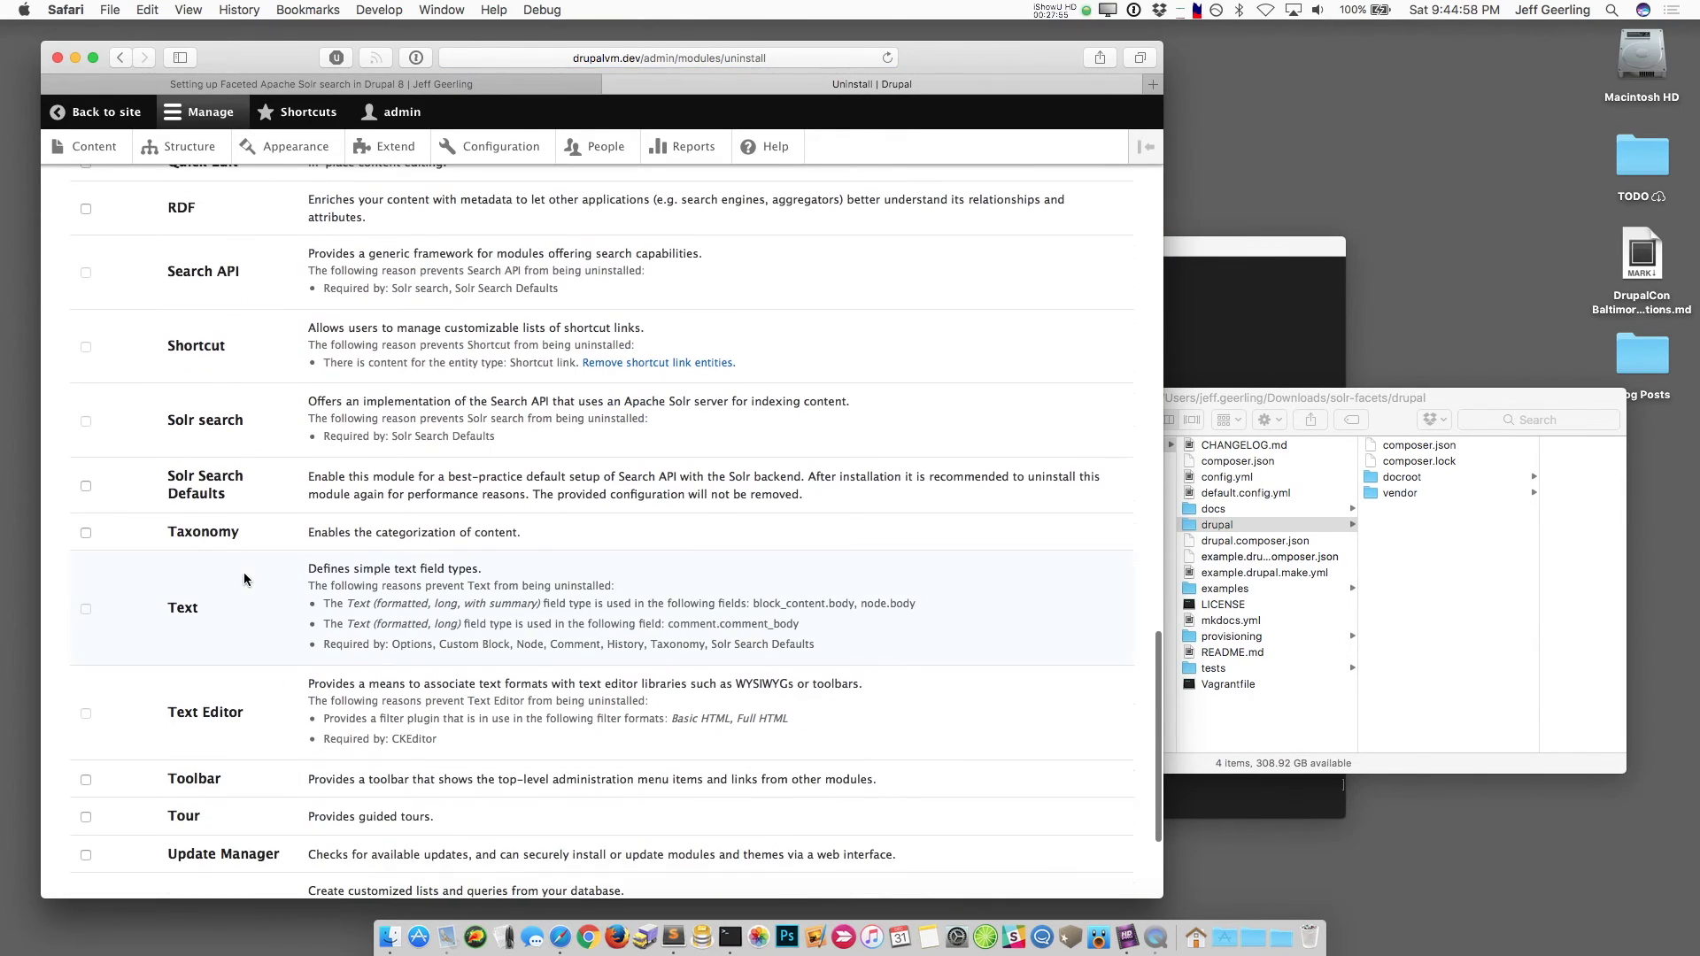
left_click(85, 488)
scroll(132, 699, "down", 5)
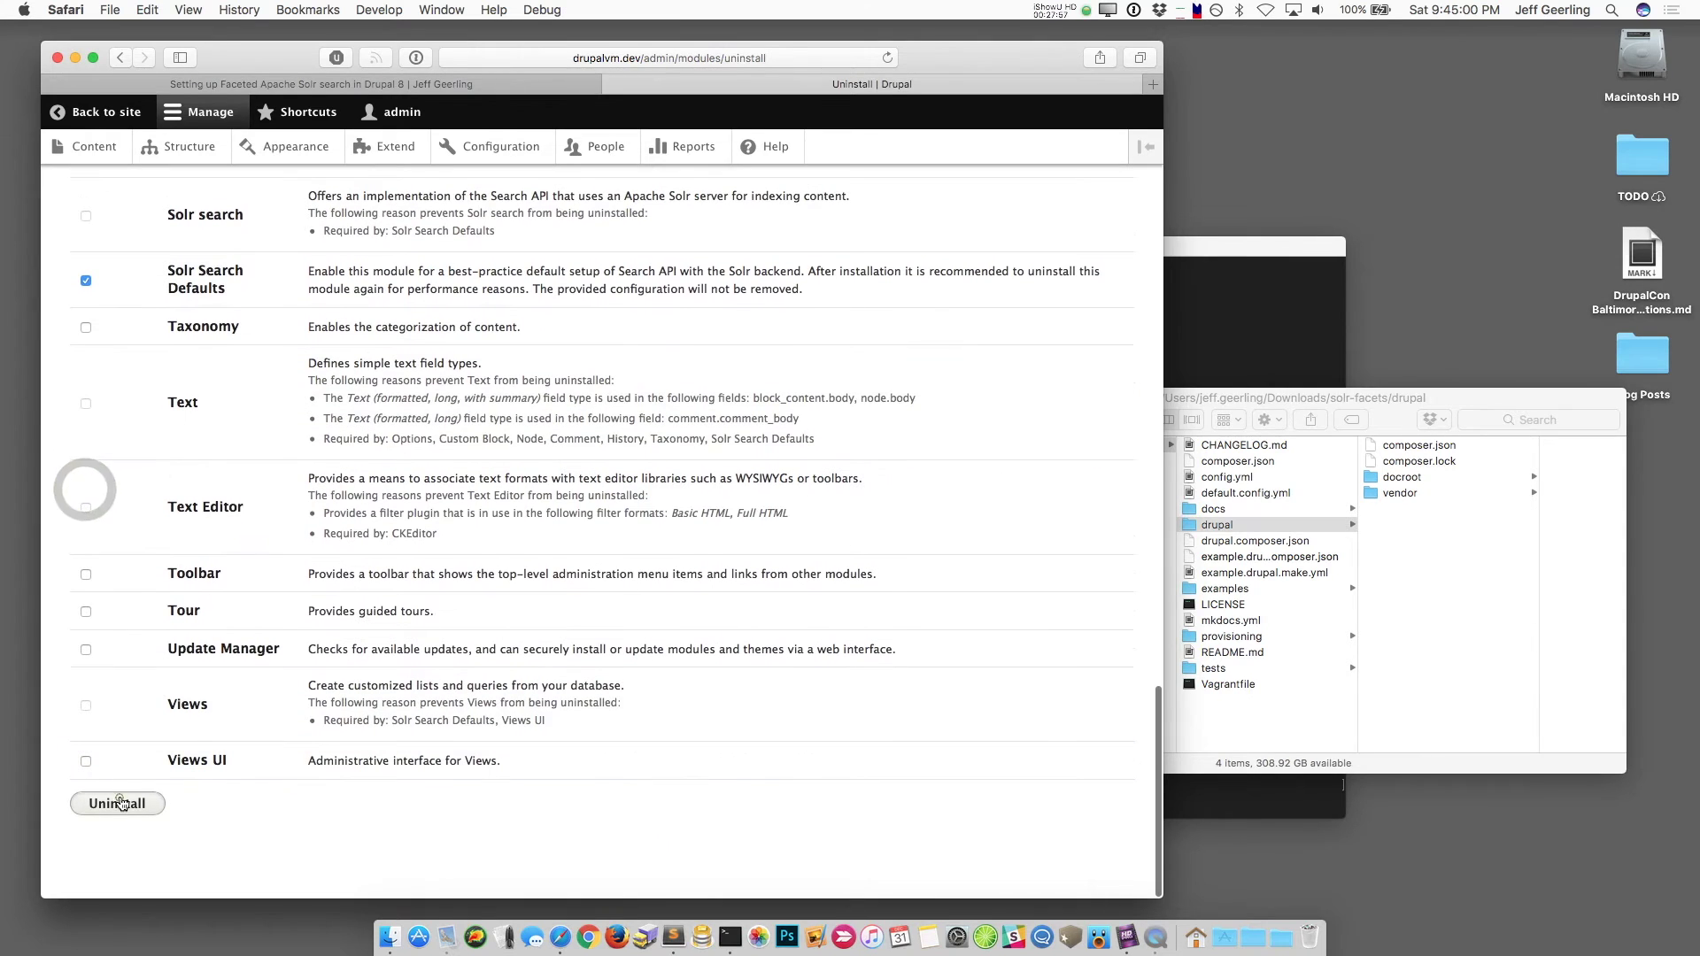
left_click(118, 803)
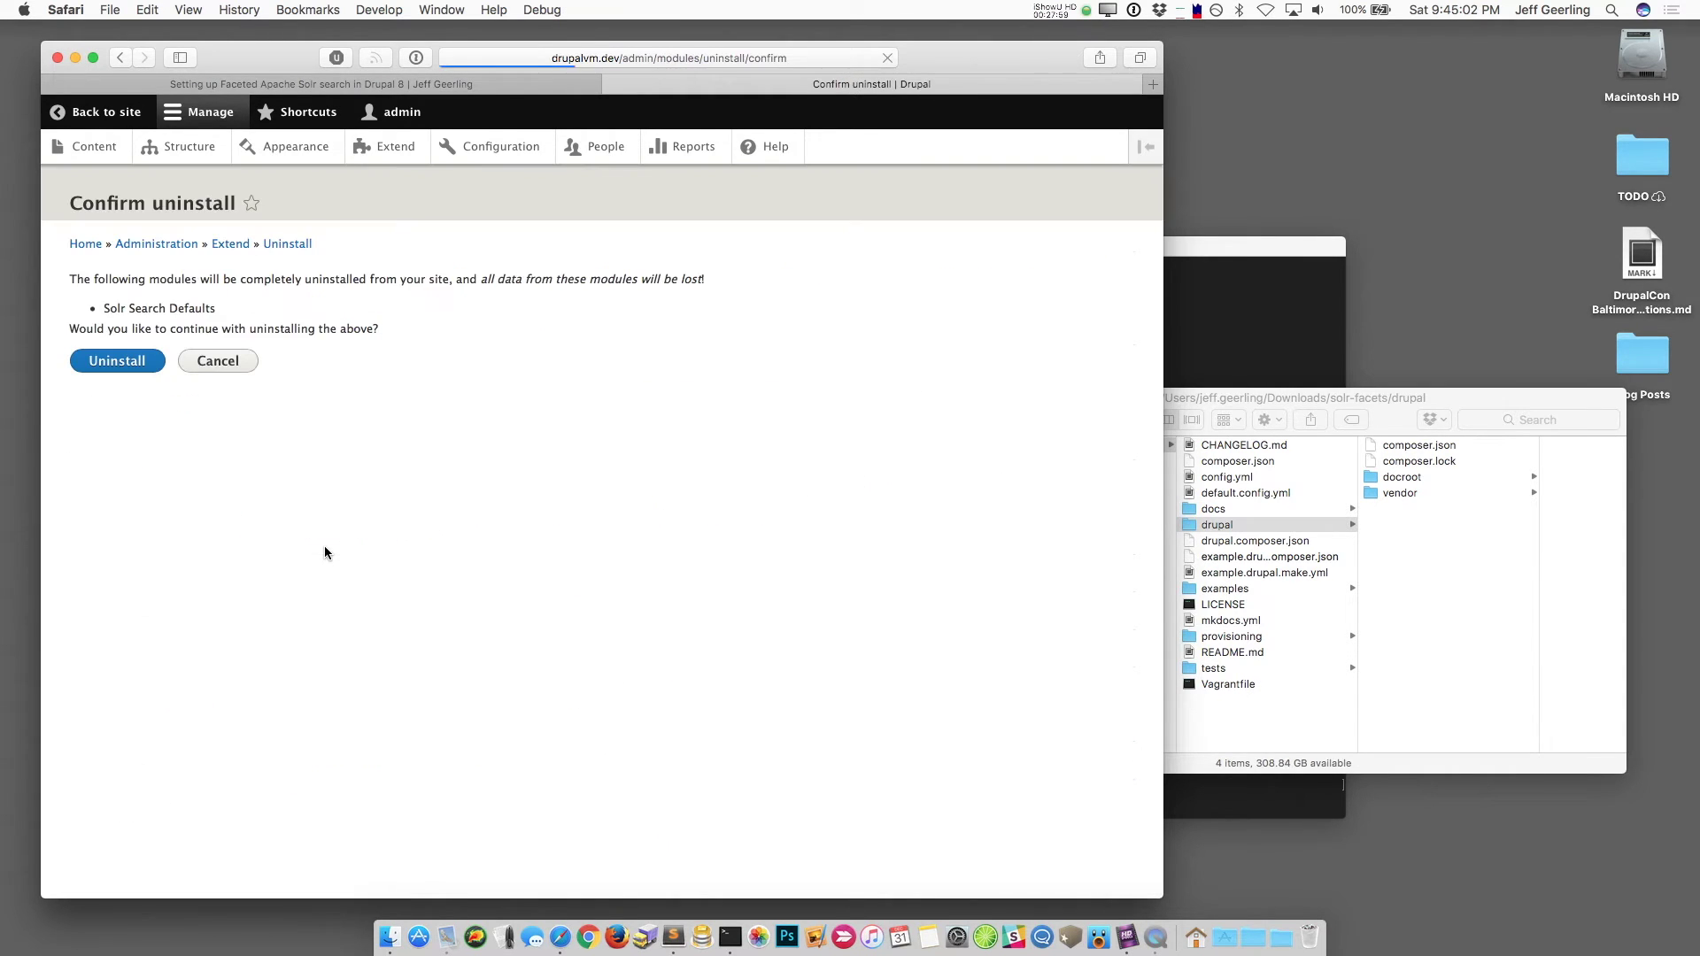
left_click(124, 372)
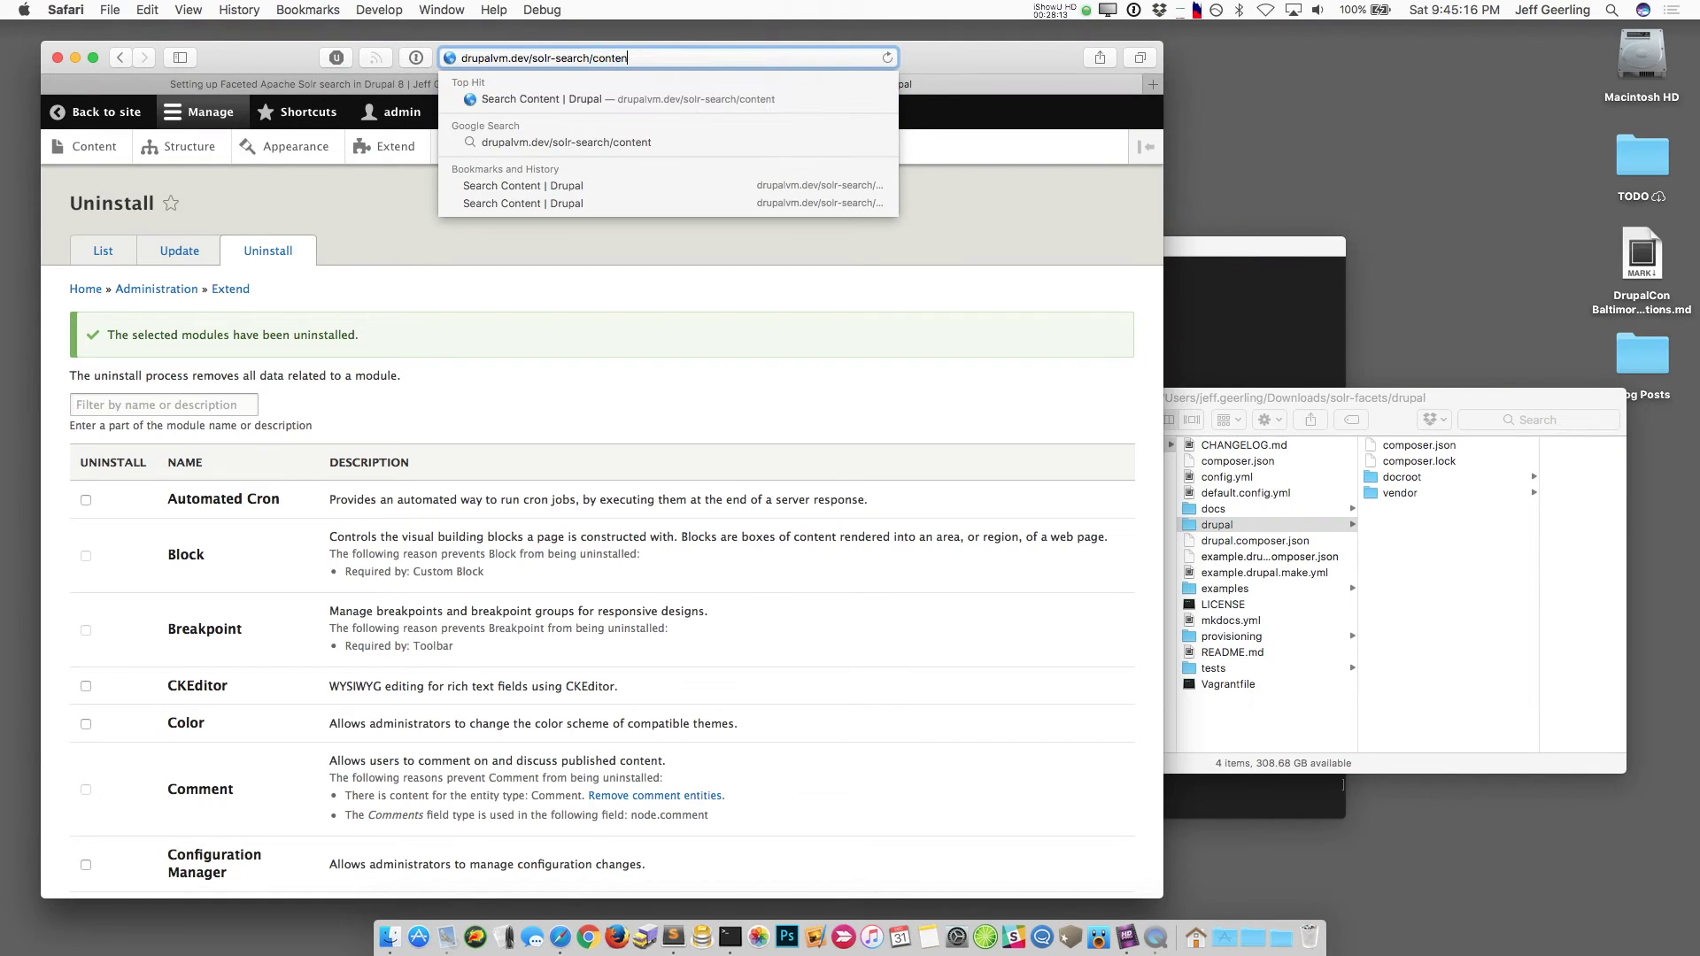
type("t")
key("Return")
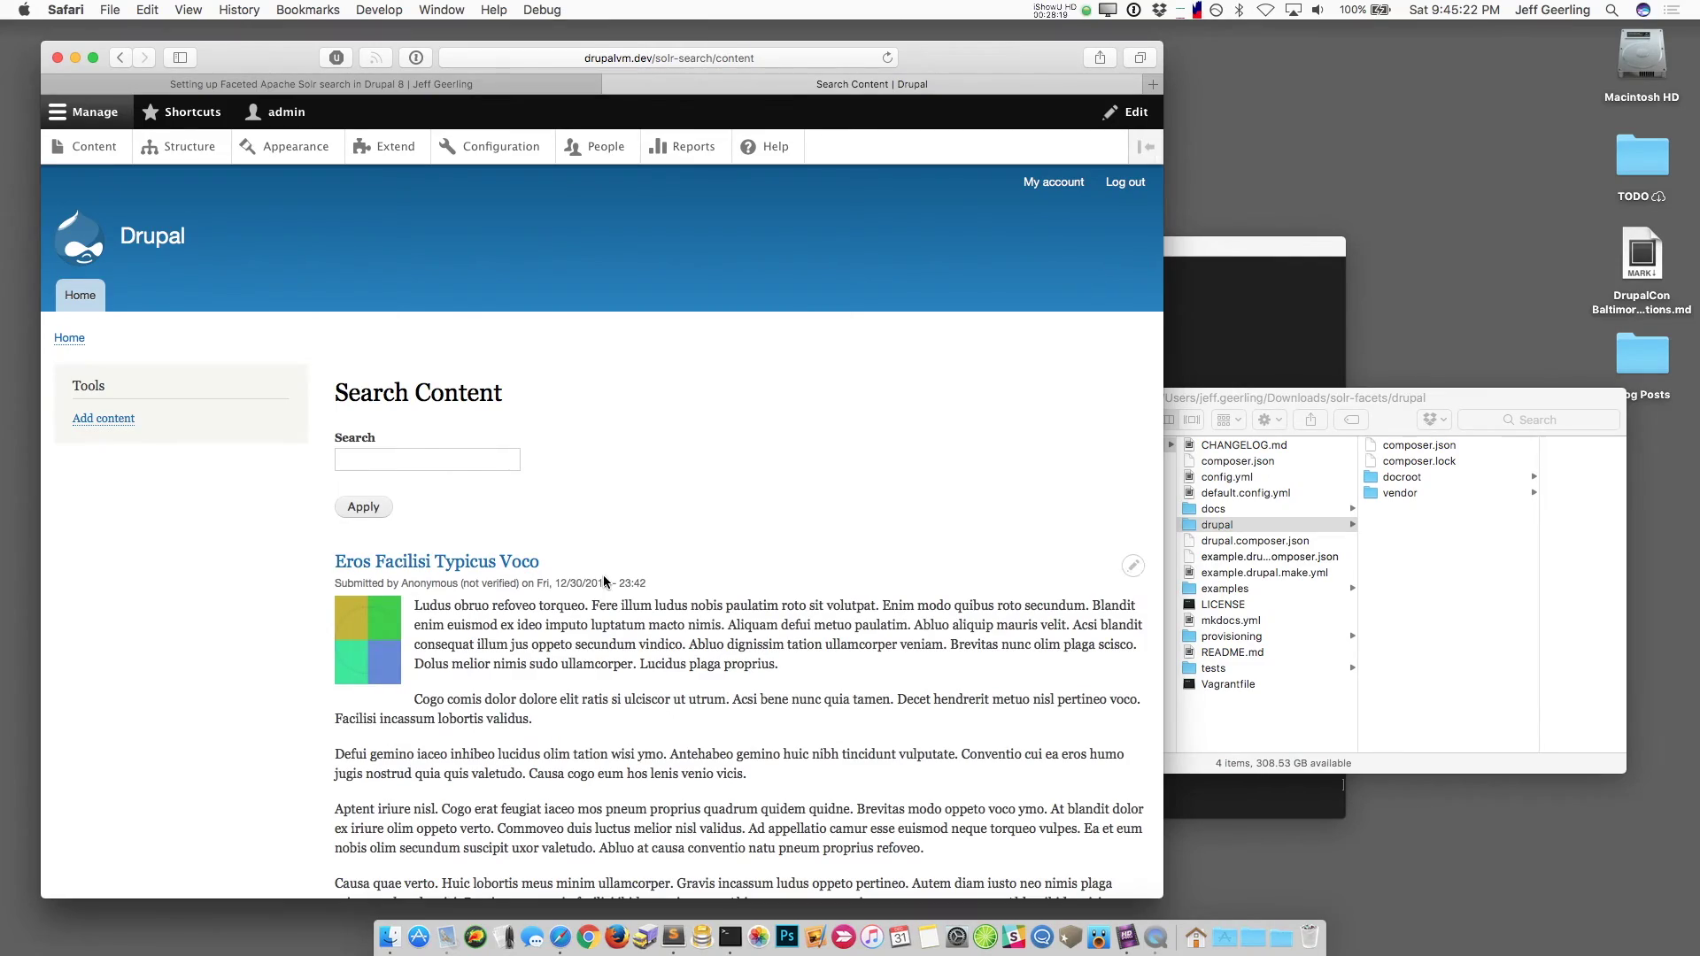
scroll(558, 536, "down", 10)
scroll(603, 576, "up", 10)
scroll(604, 579, "up", 2)
left_click(451, 459)
type("Voco")
key("Return")
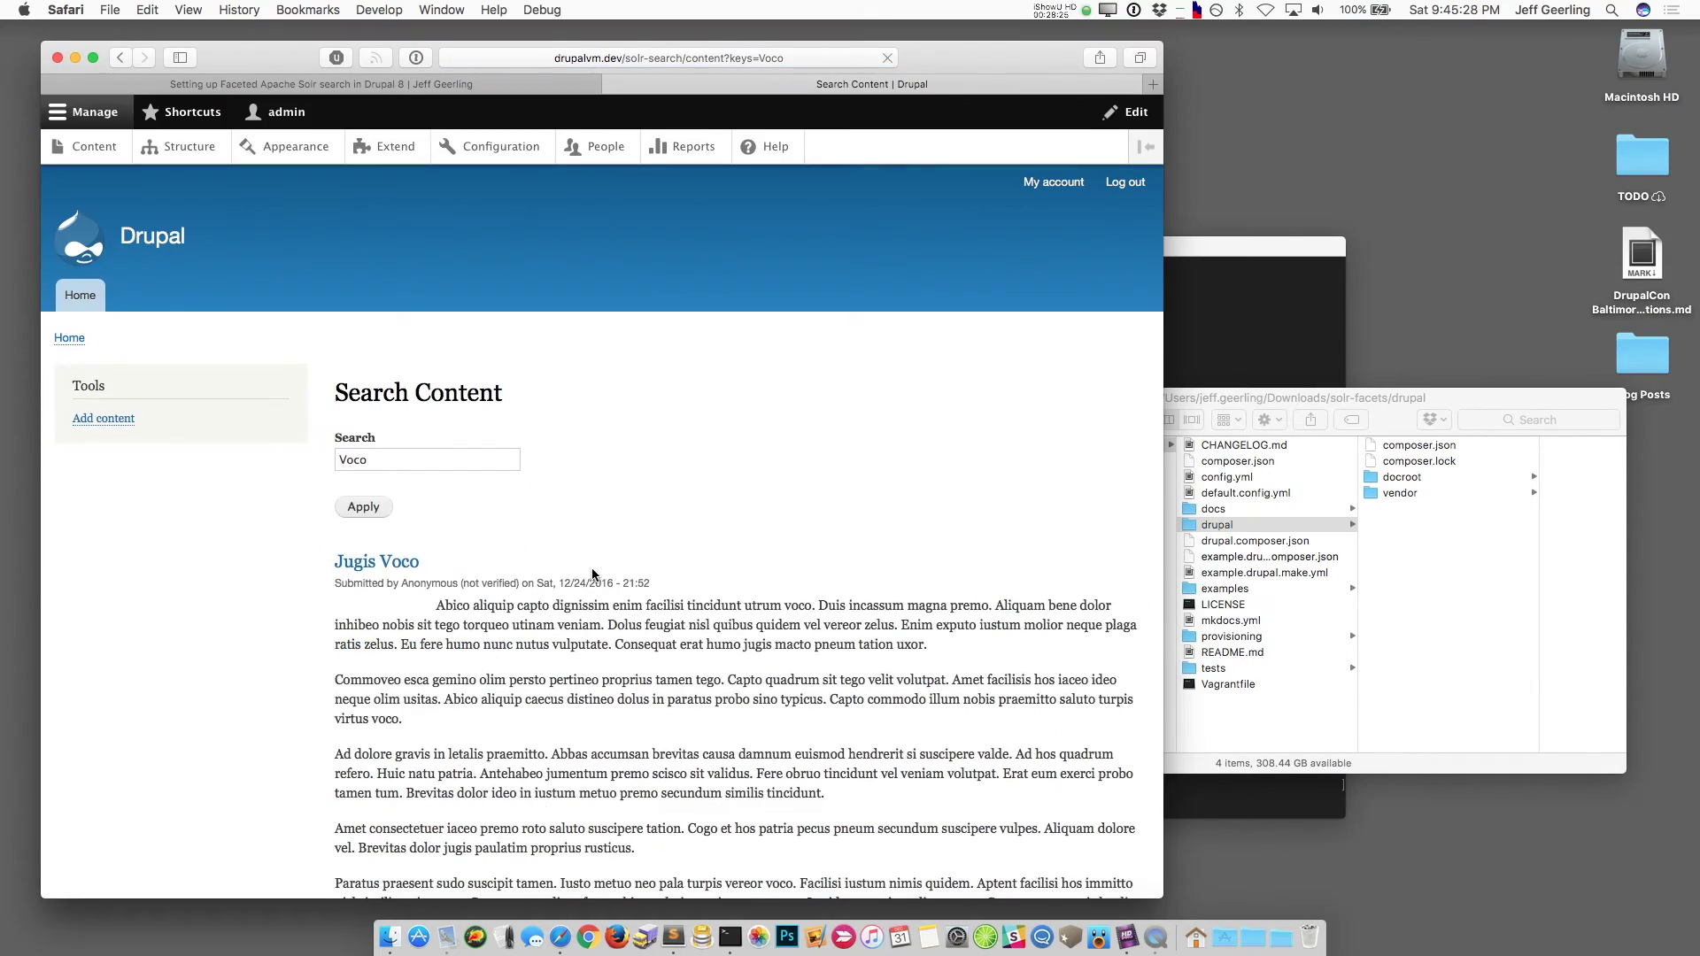
scroll(623, 650, "down", 6)
scroll(622, 650, "down", 15)
scroll(622, 651, "up", 8)
scroll(622, 651, "up", 10)
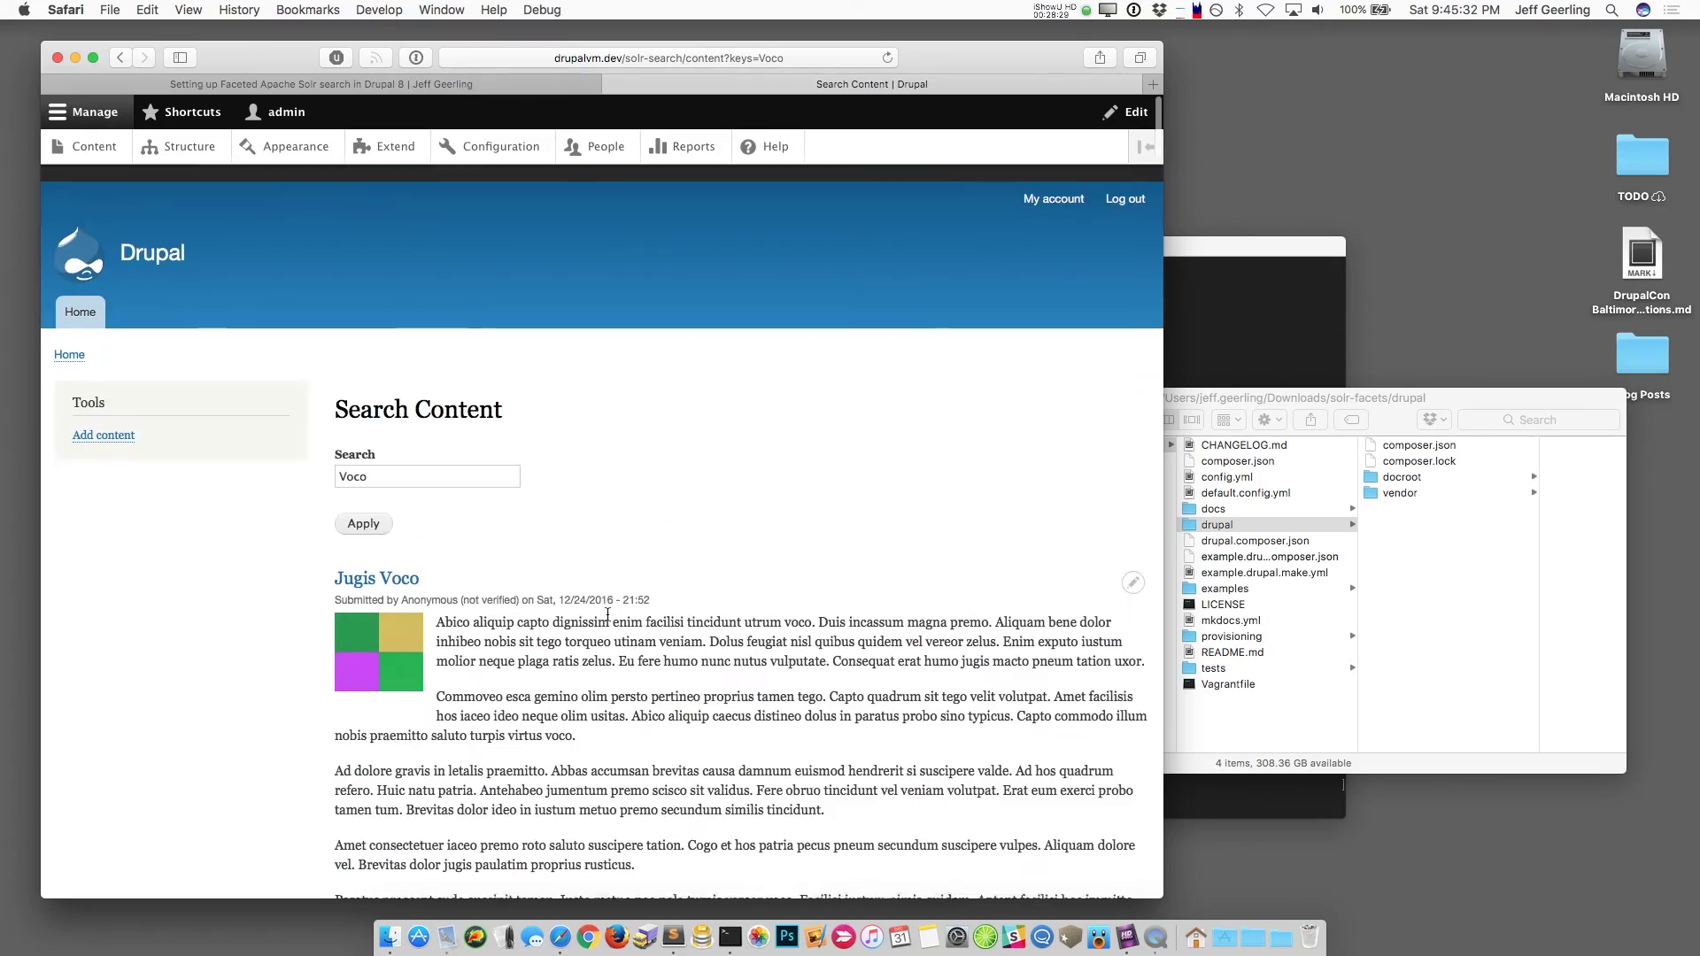
double_click(428, 458)
key("BackSpace")
key("Return")
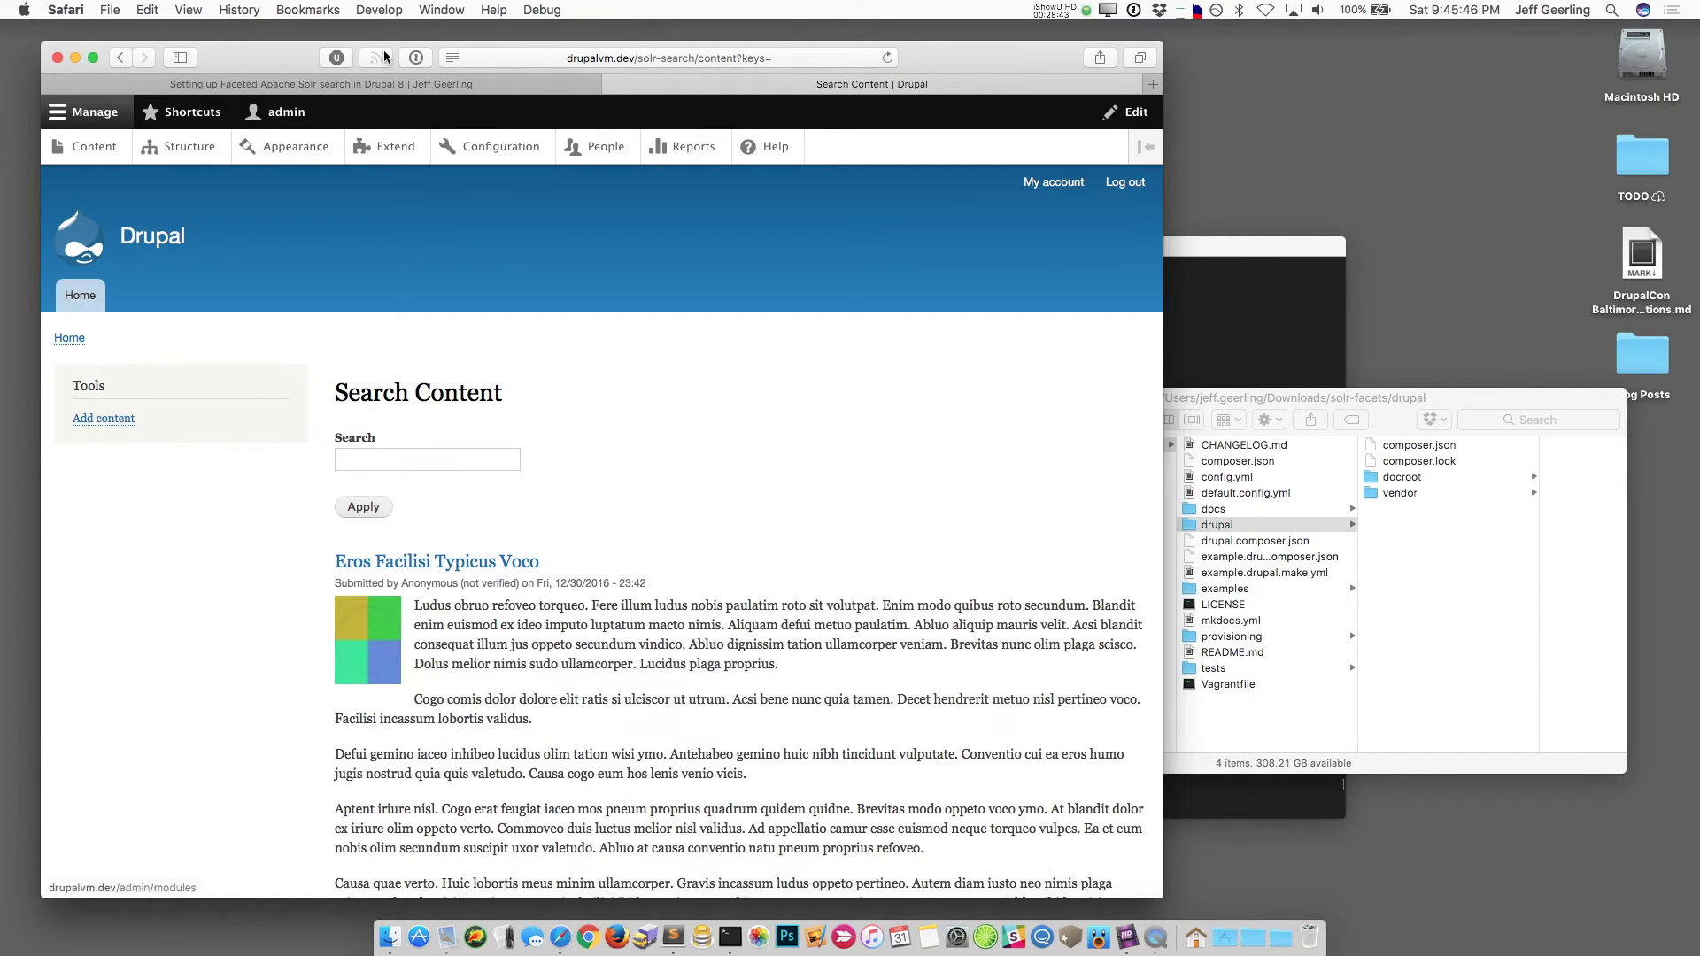
Step: Create a facet on the Solr search content Page source's Content type field, named Content type
left_click(522, 144)
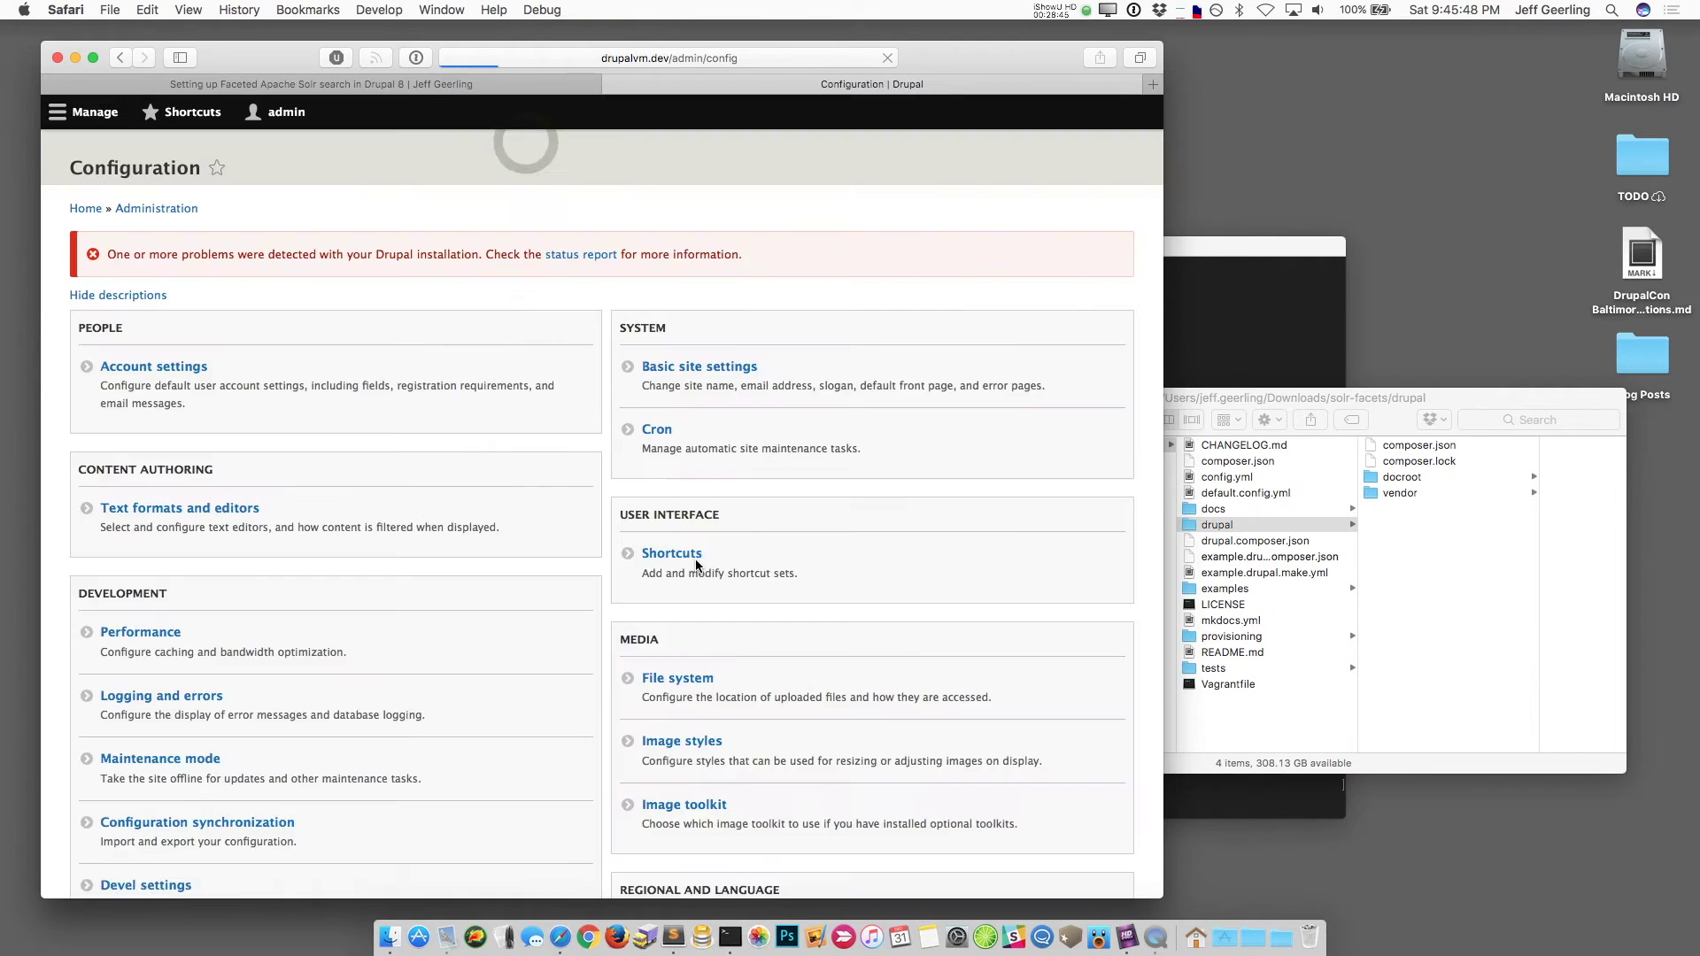
scroll(455, 595, "down", 10)
scroll(455, 595, "down", 3)
left_click(113, 618)
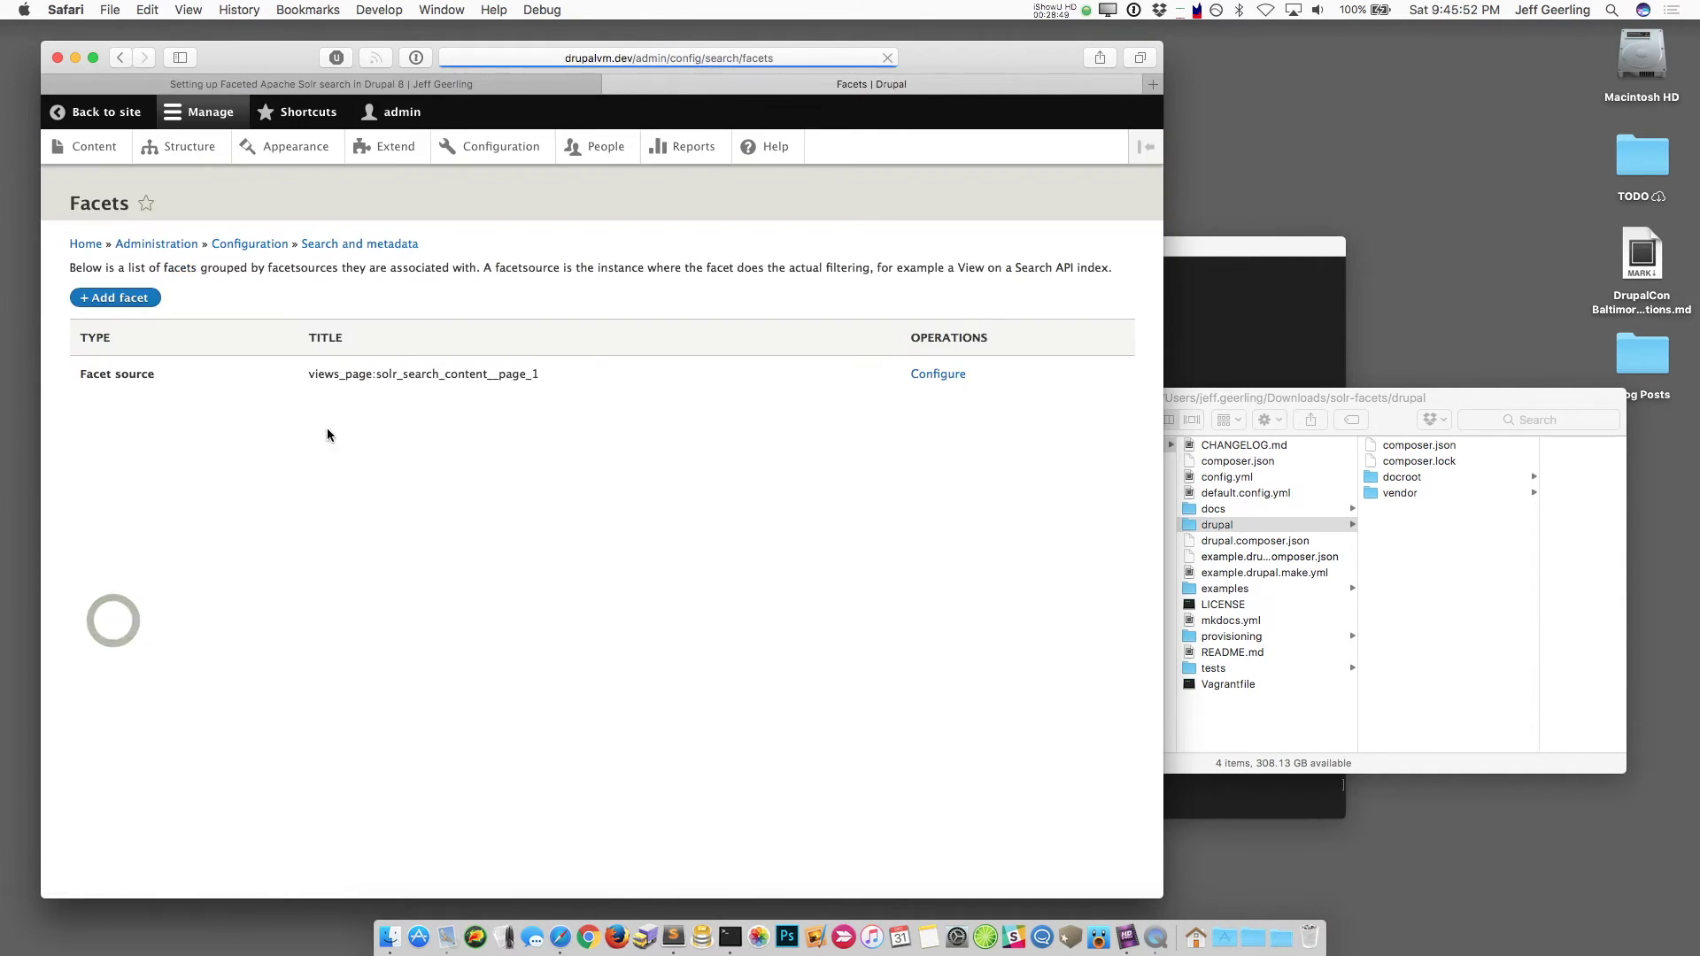
left_click(123, 298)
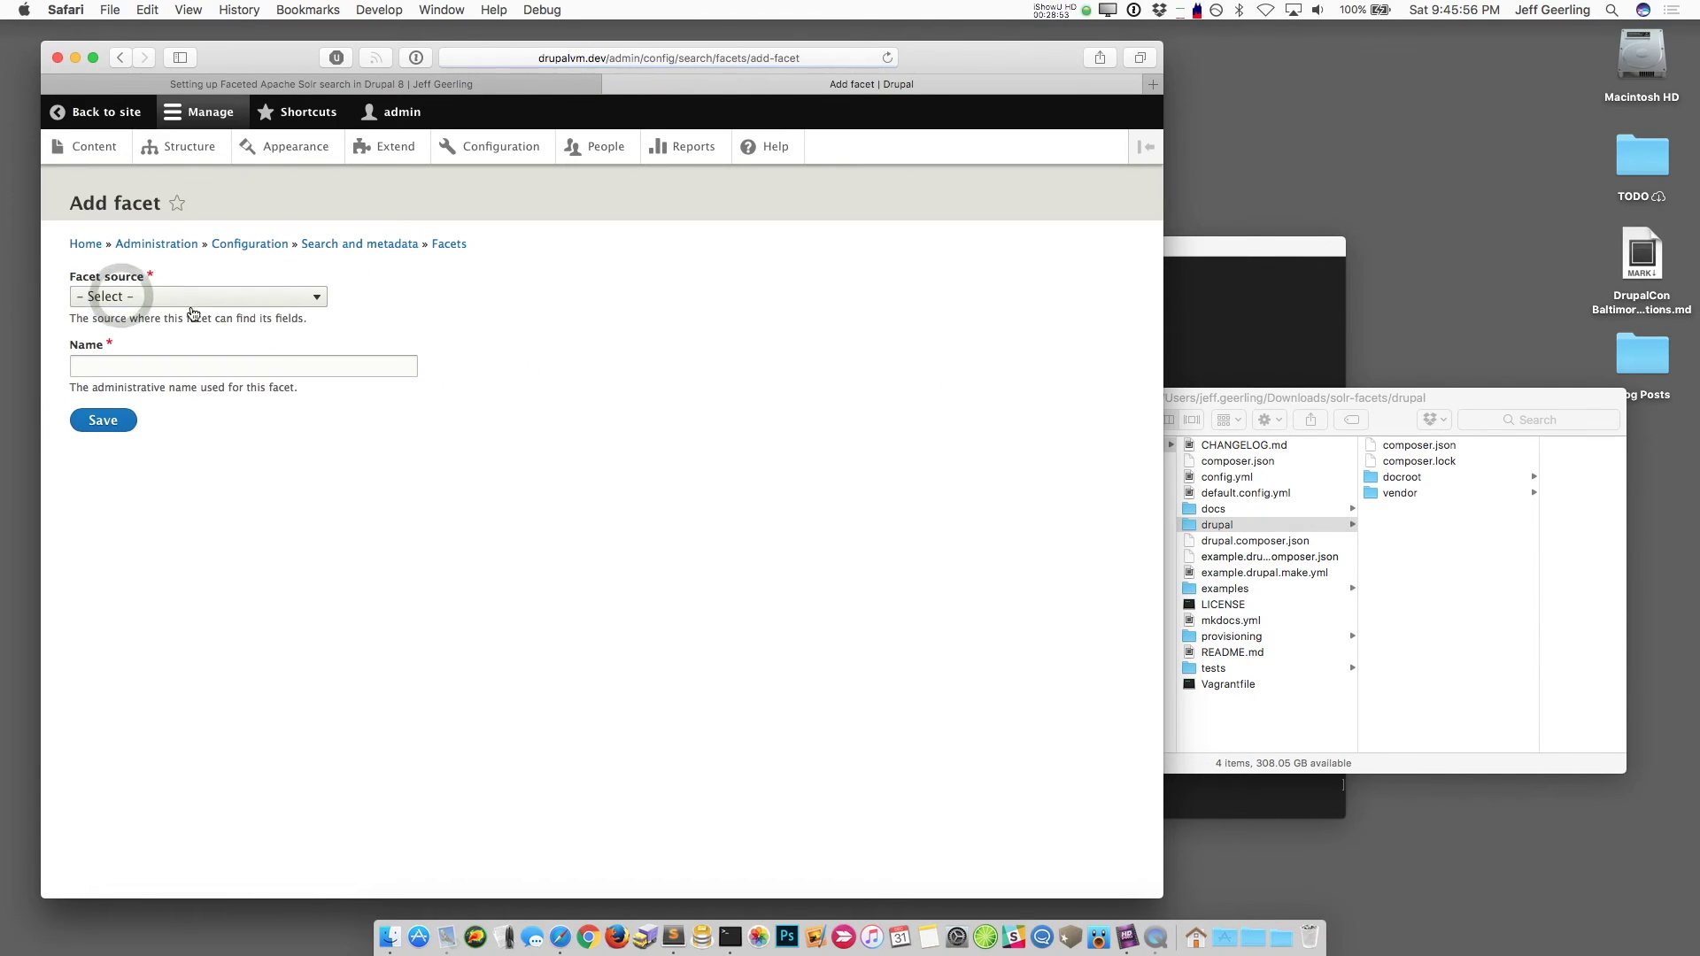
left_click(187, 299)
left_click(191, 314)
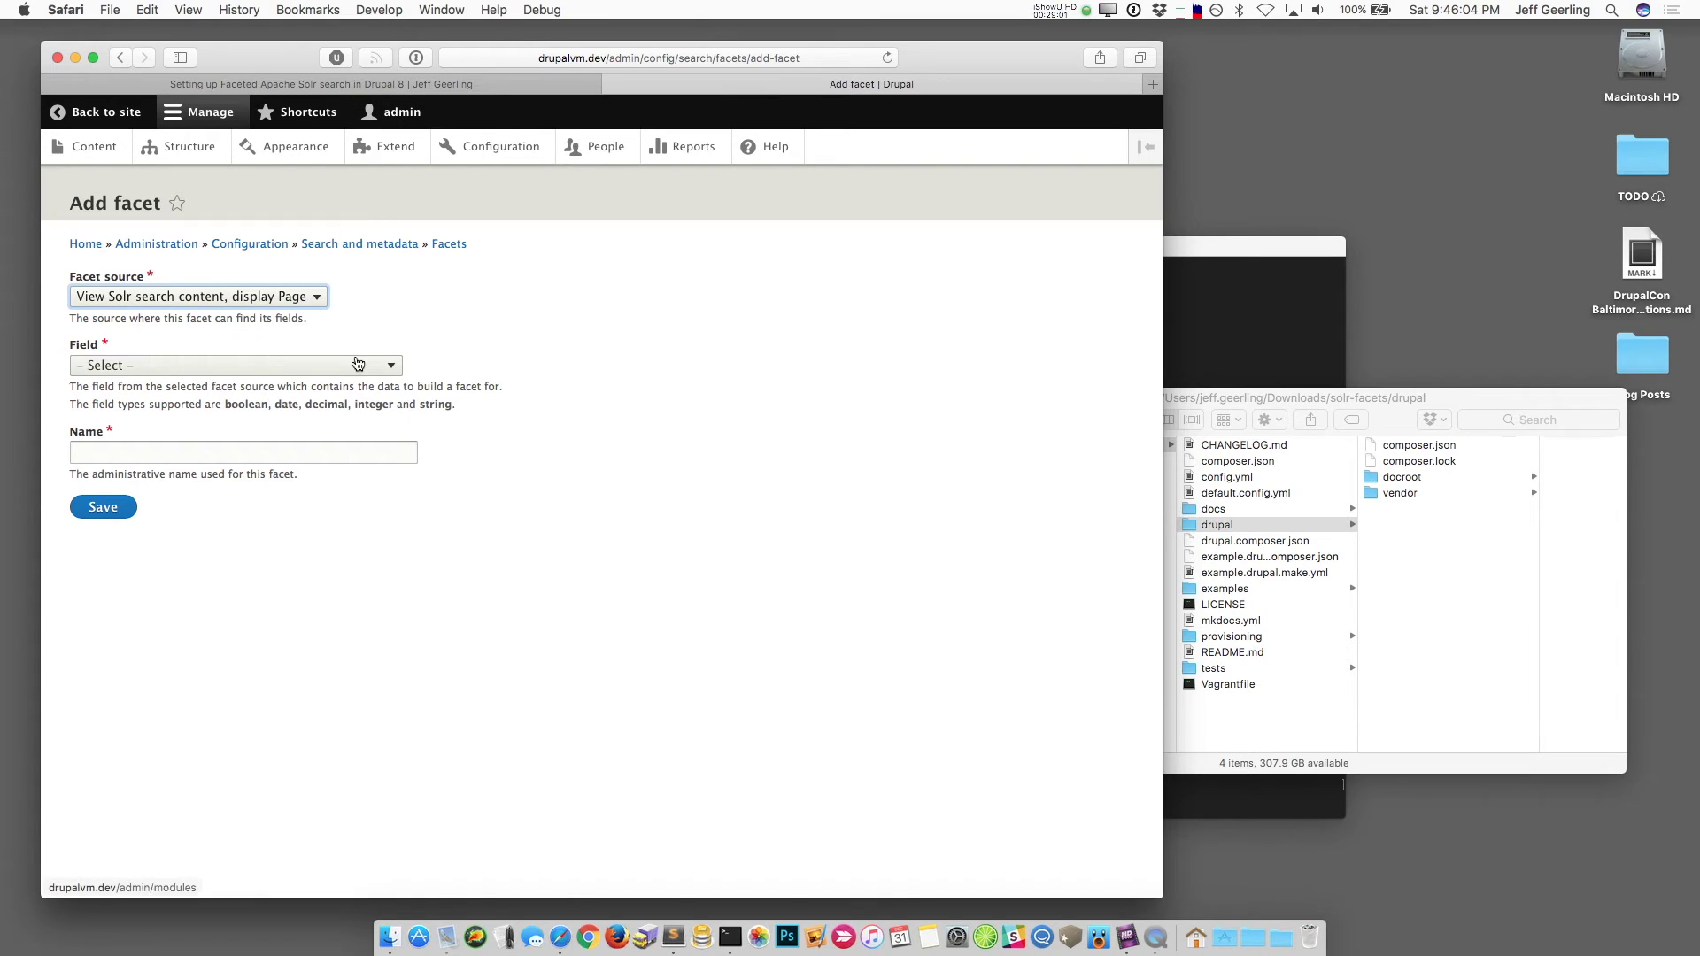
left_click(224, 365)
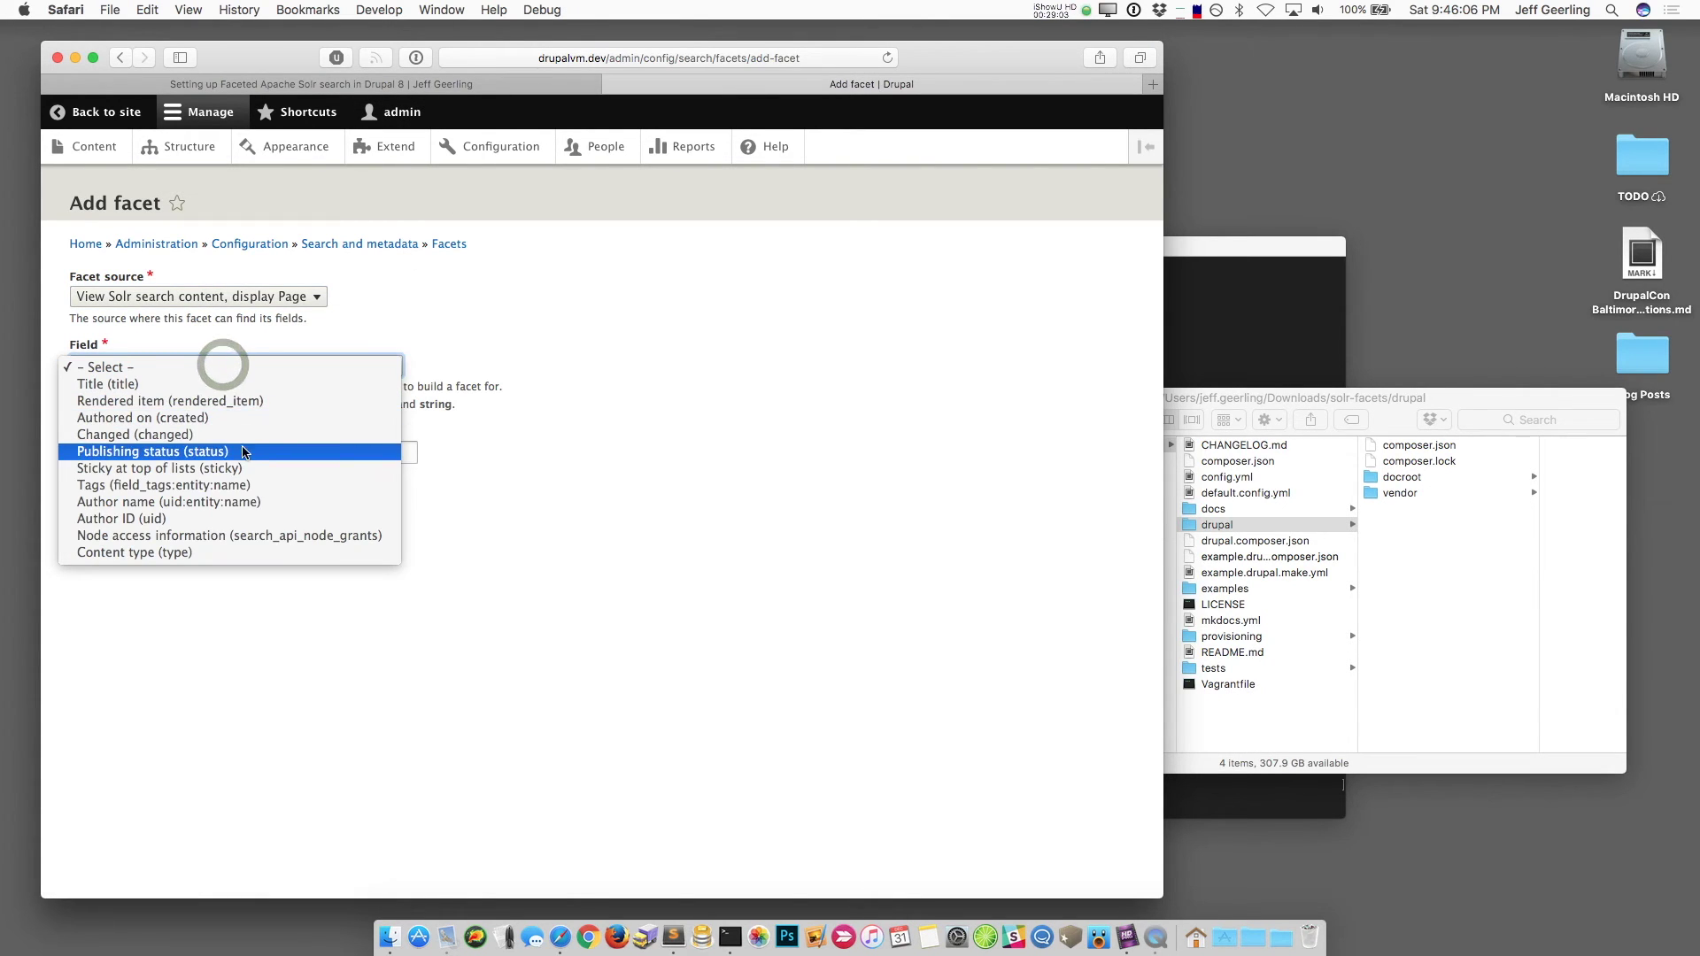
left_click(202, 554)
left_click(172, 456)
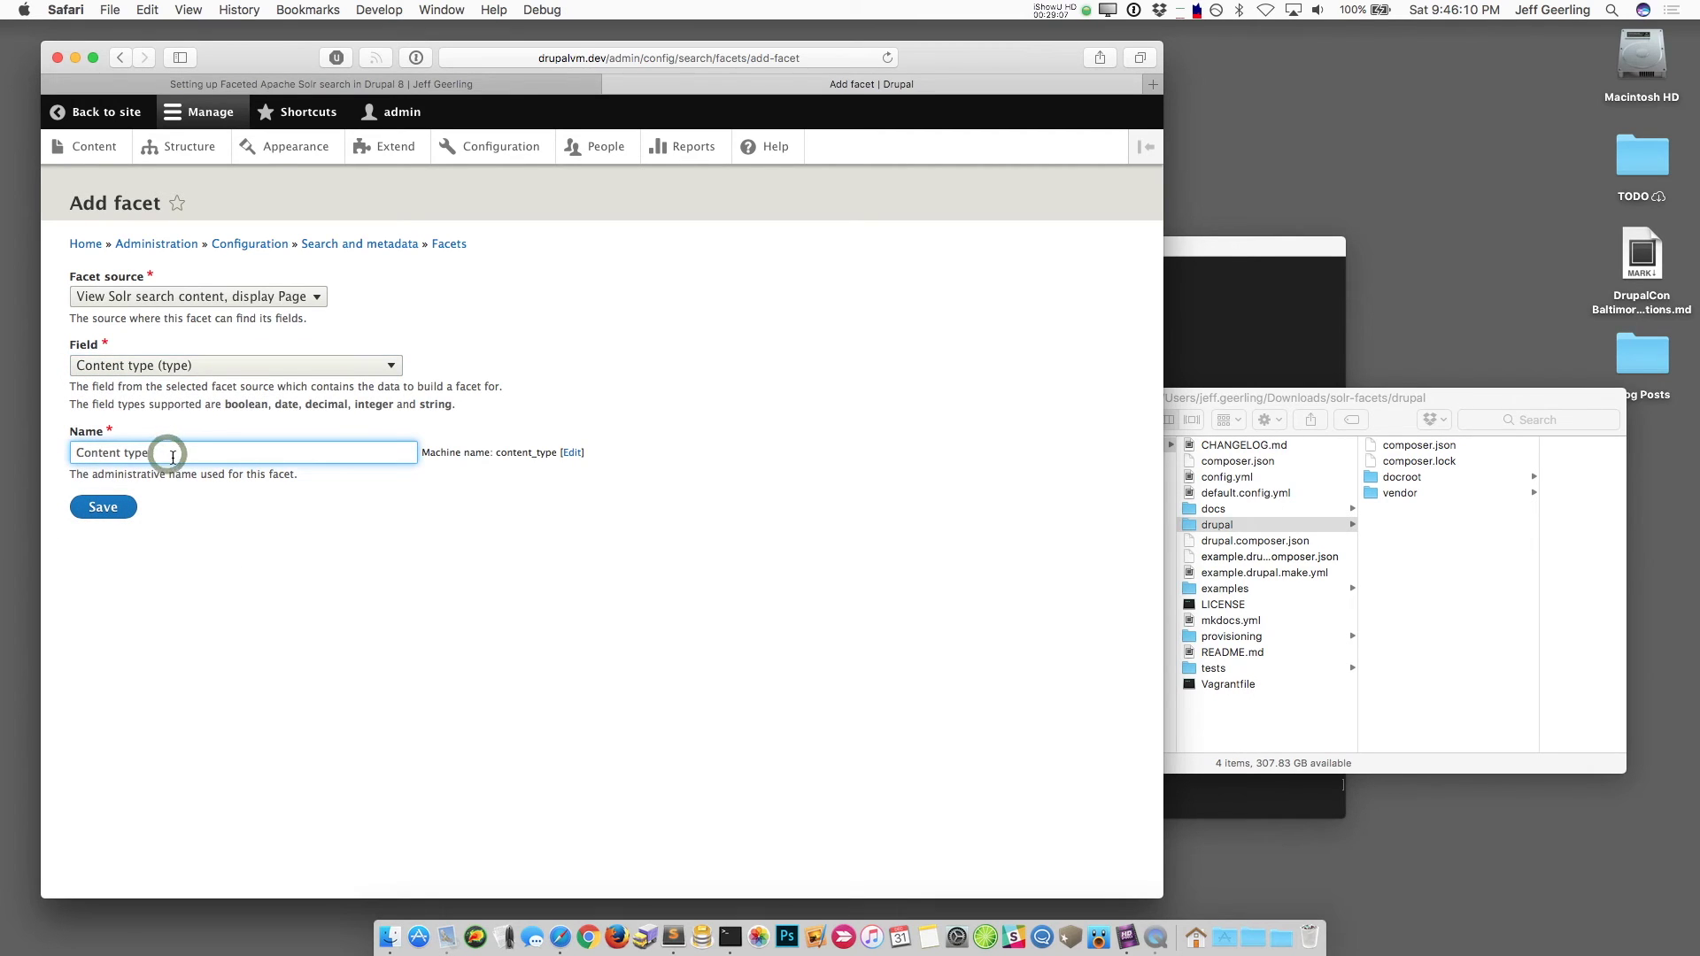
left_click(99, 512)
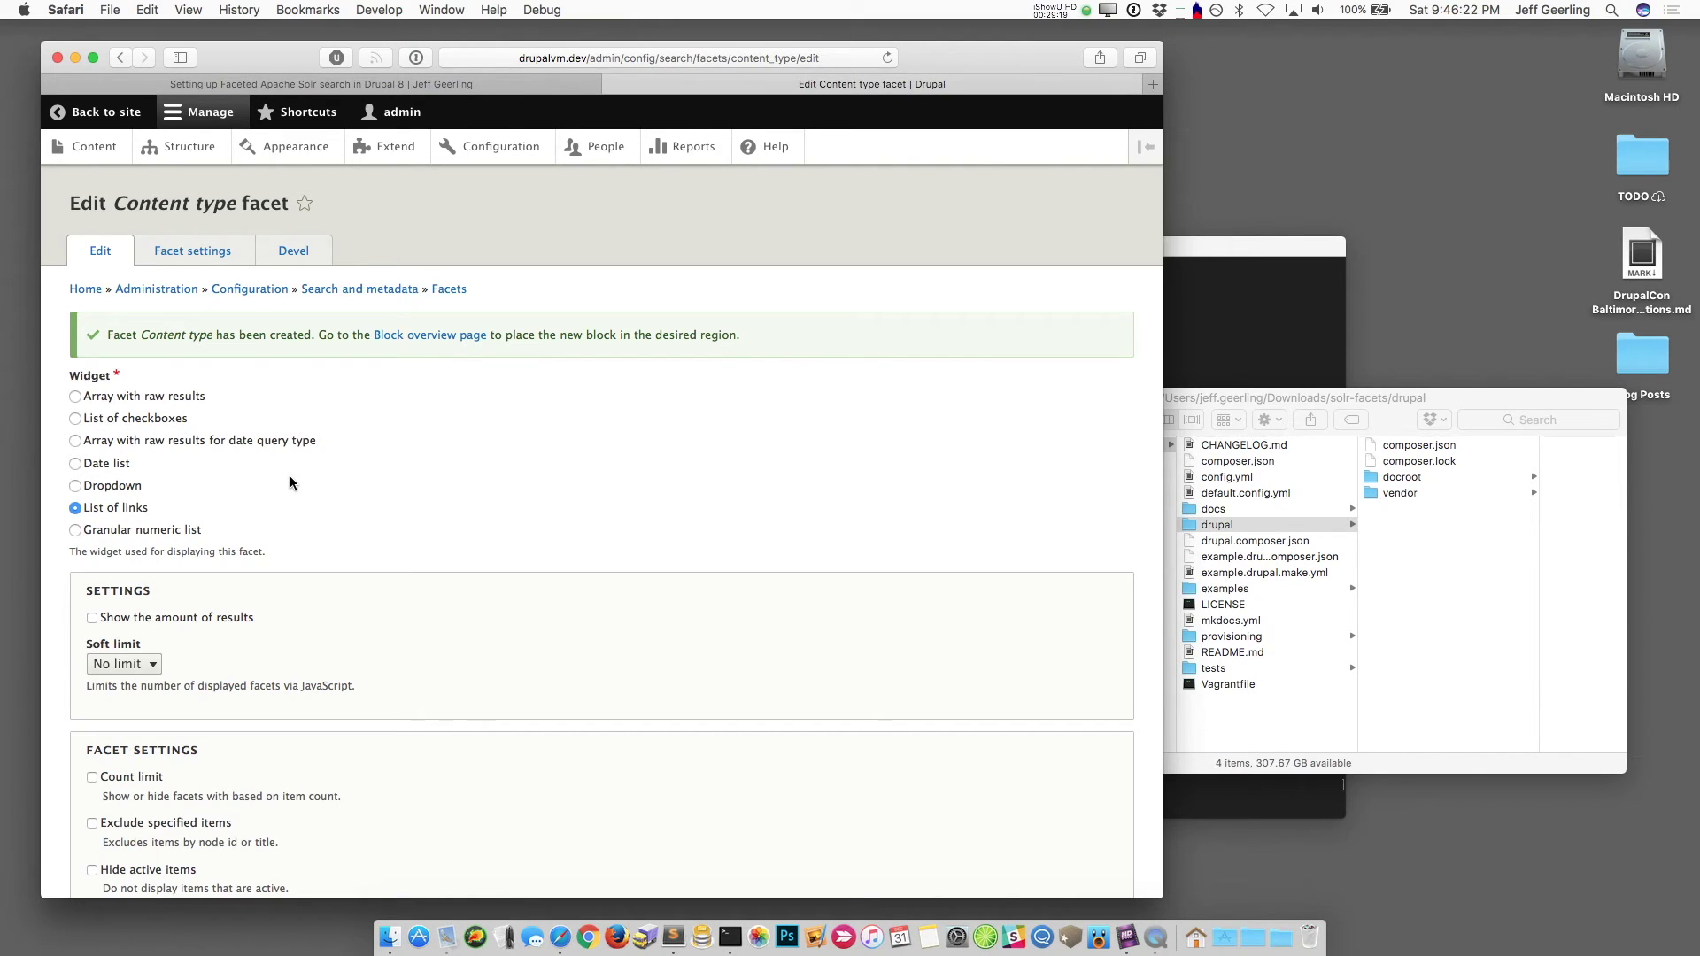
Step: Enable 'Show the amount of results' and 'List item label' on the Content type facet and save
left_click(137, 623)
scroll(277, 714, "down", 5)
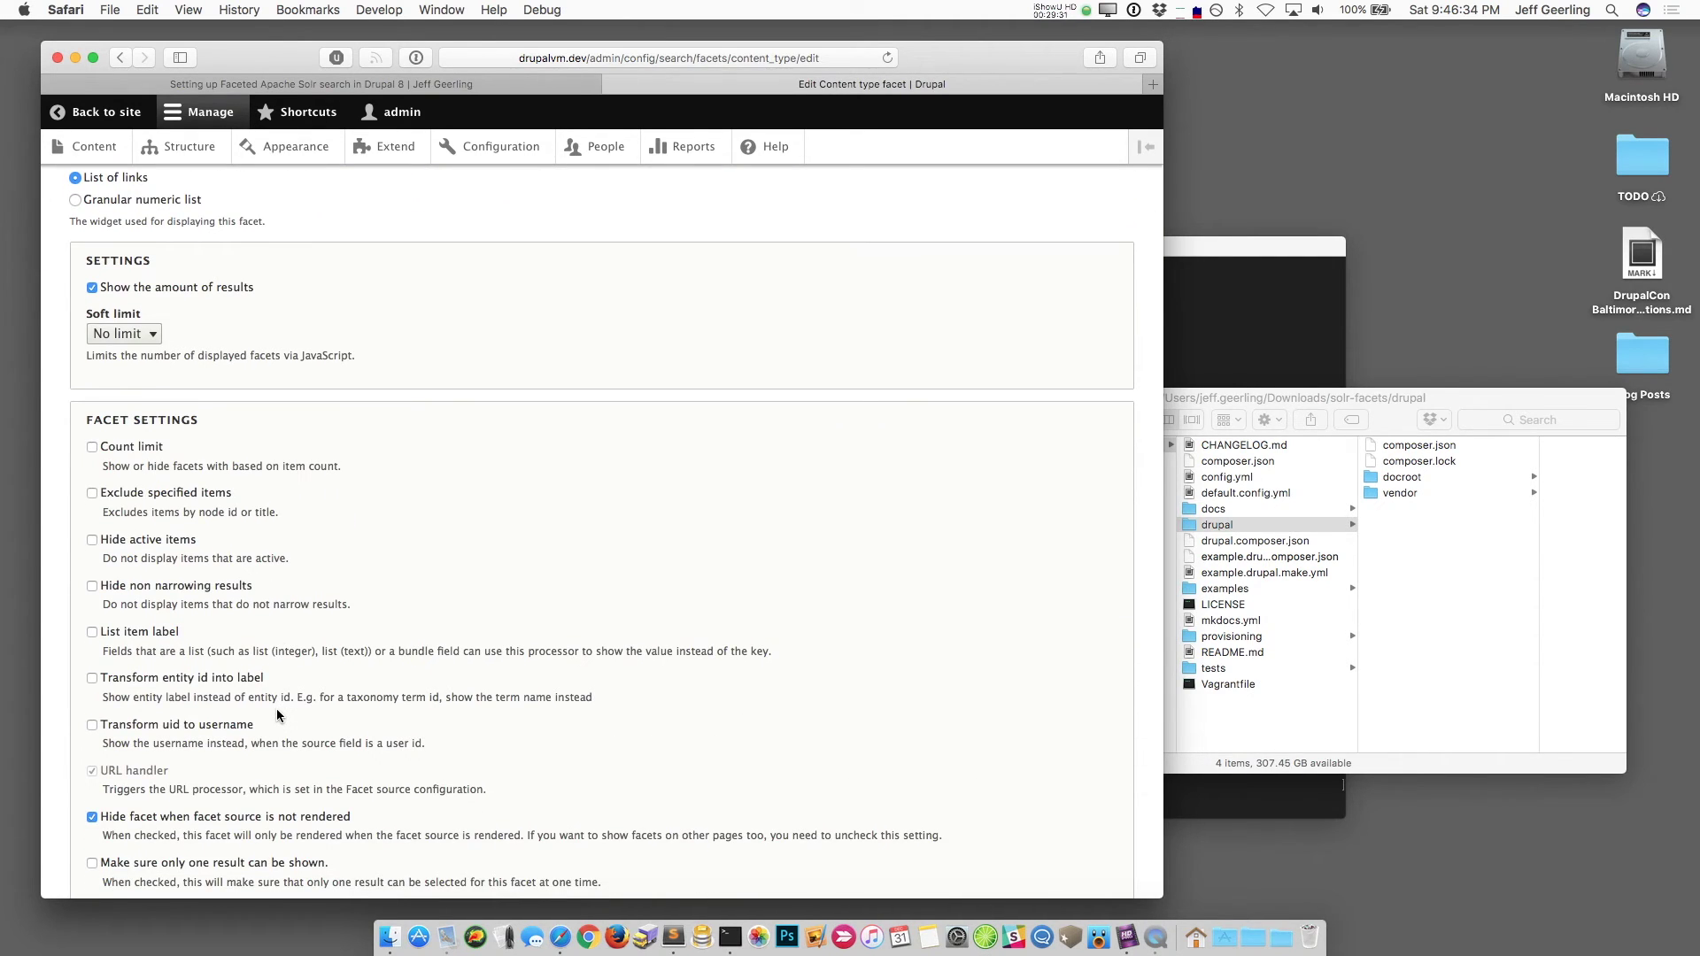
scroll(271, 704, "down", 1)
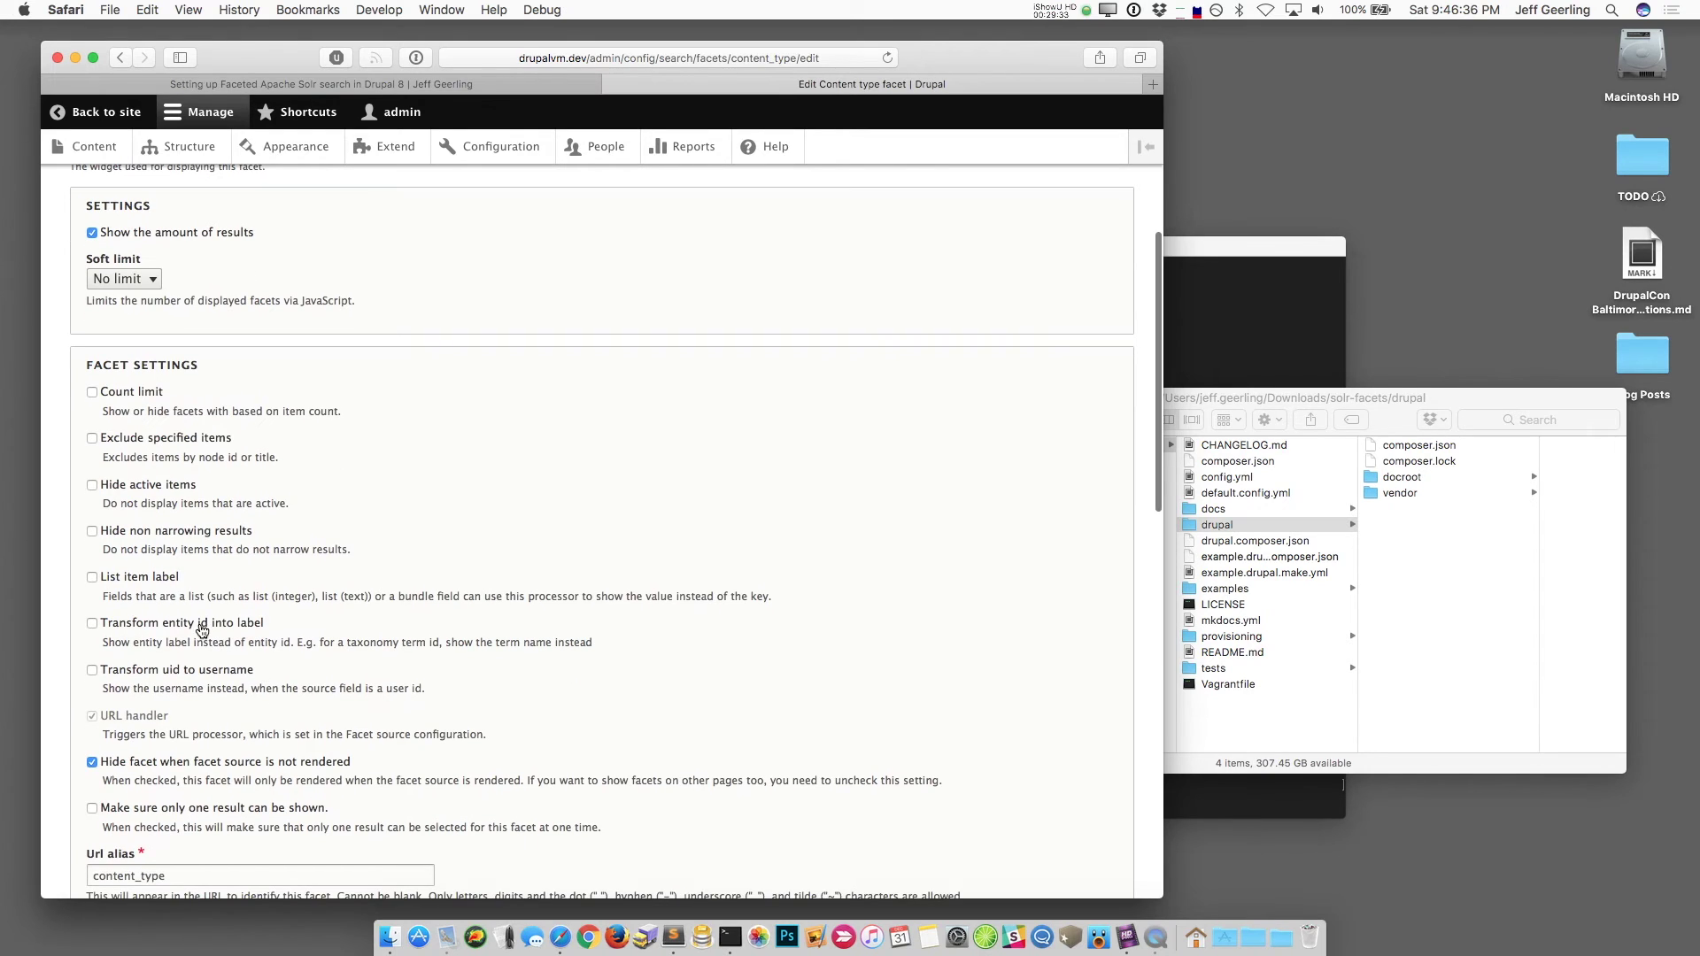
left_click(145, 580)
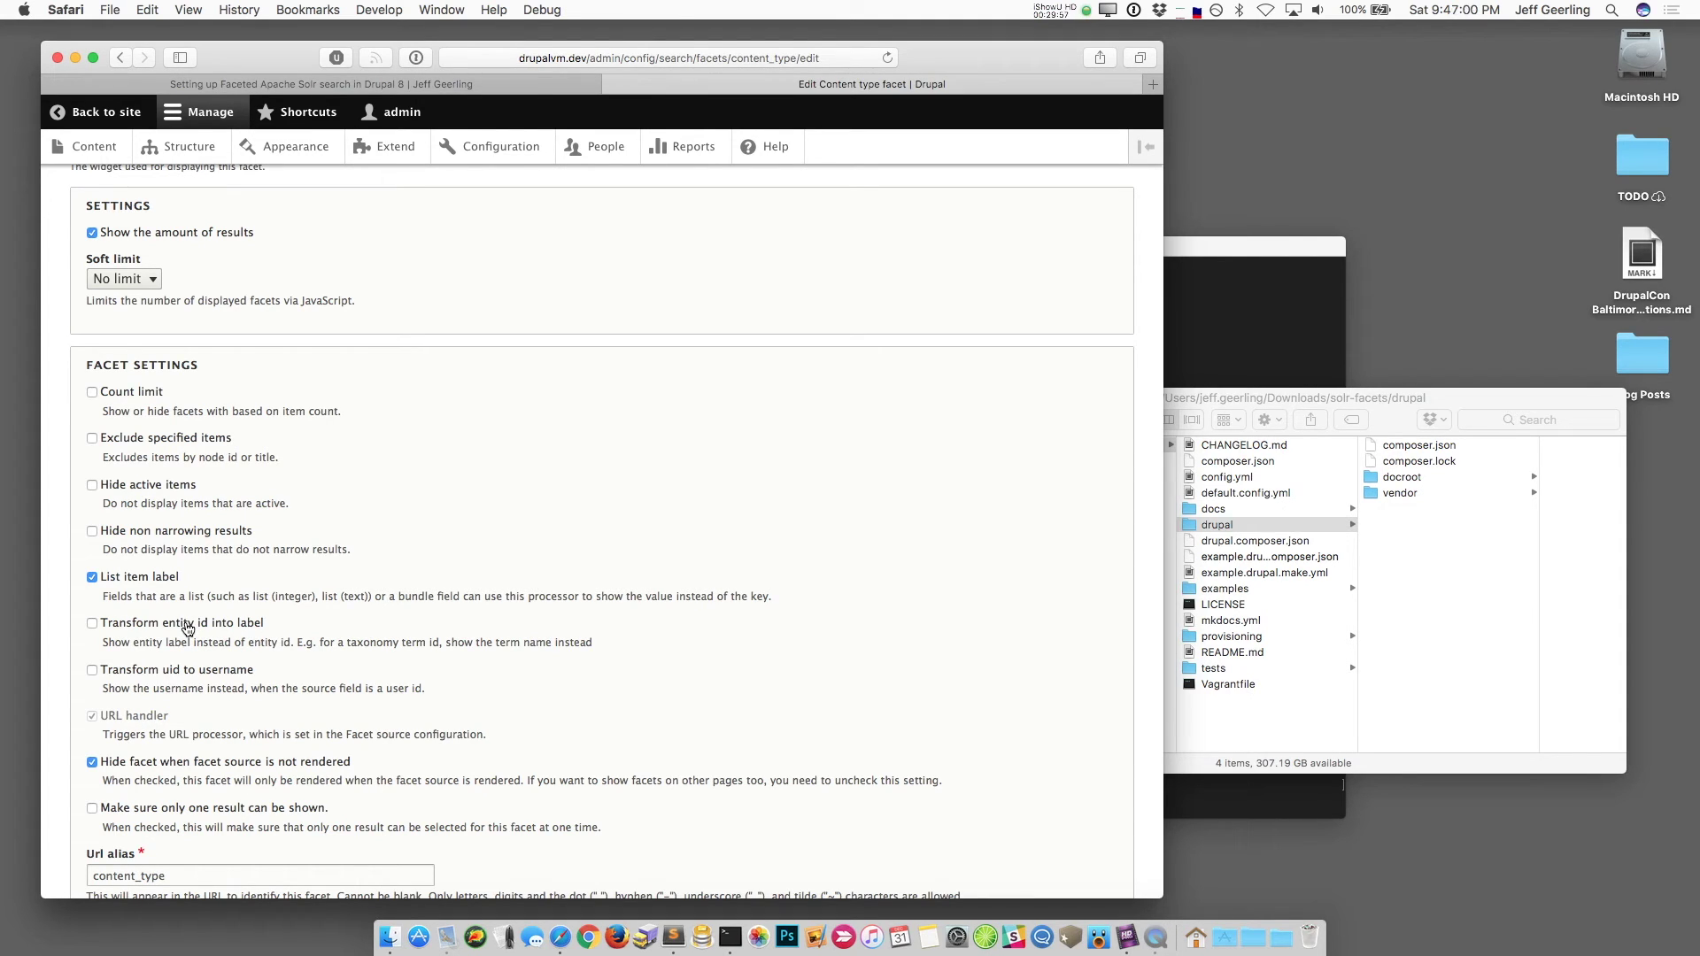
scroll(369, 620, "down", 10)
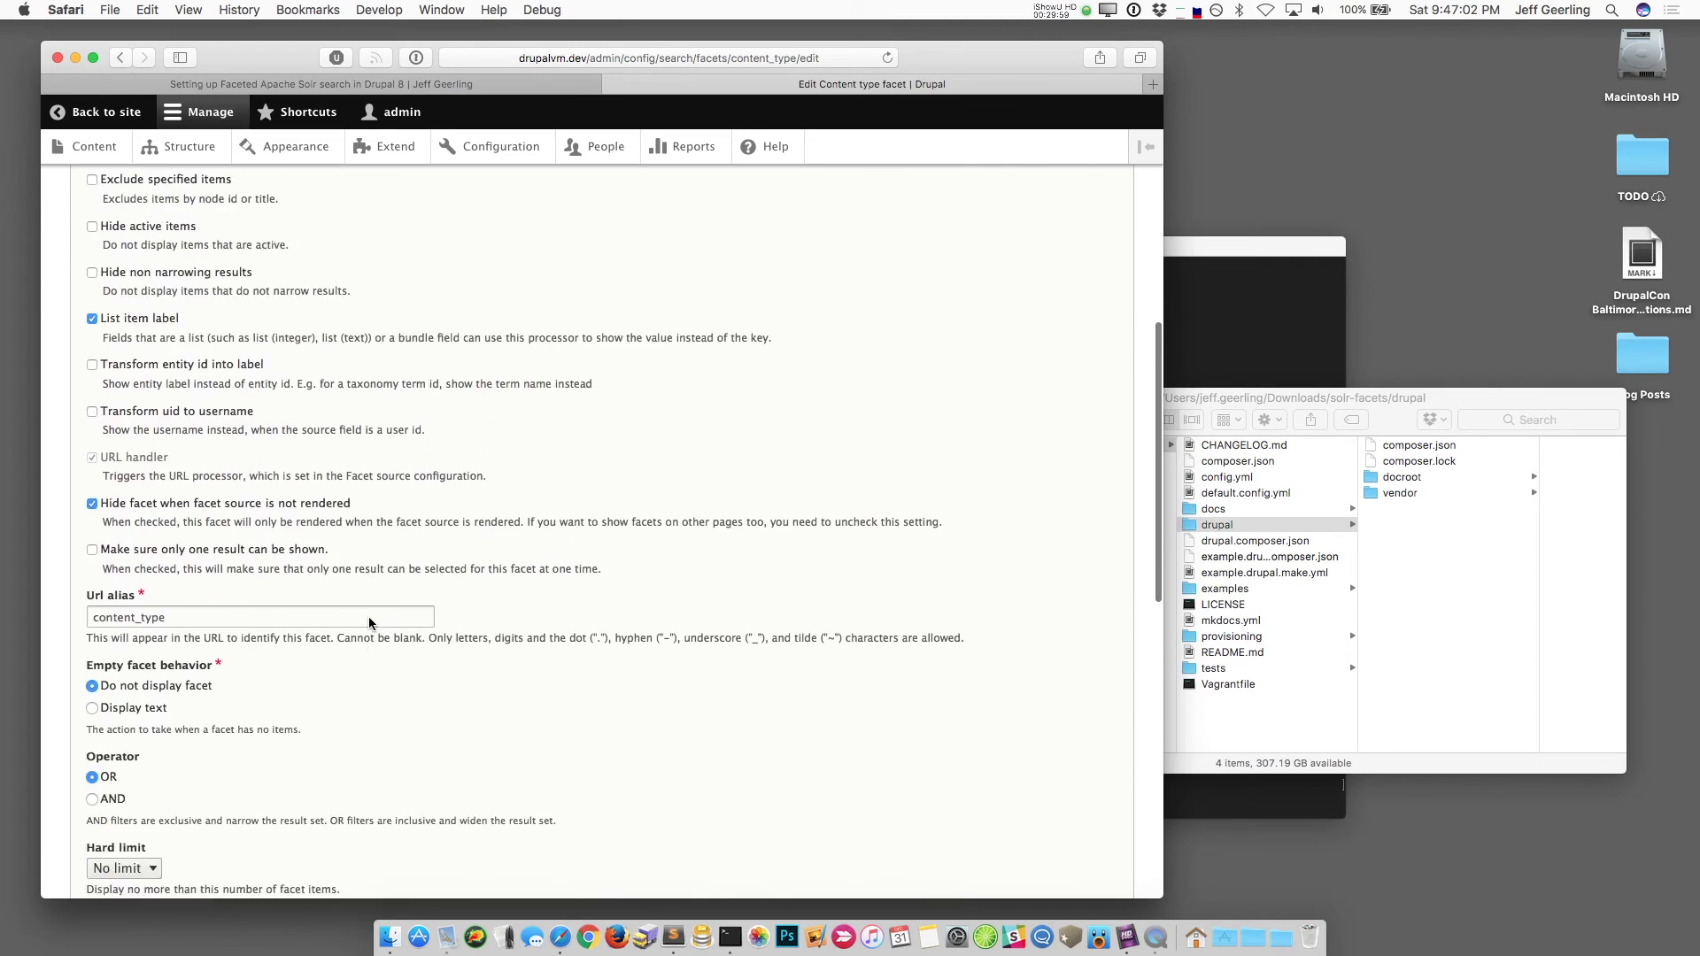
scroll(369, 623, "down", 10)
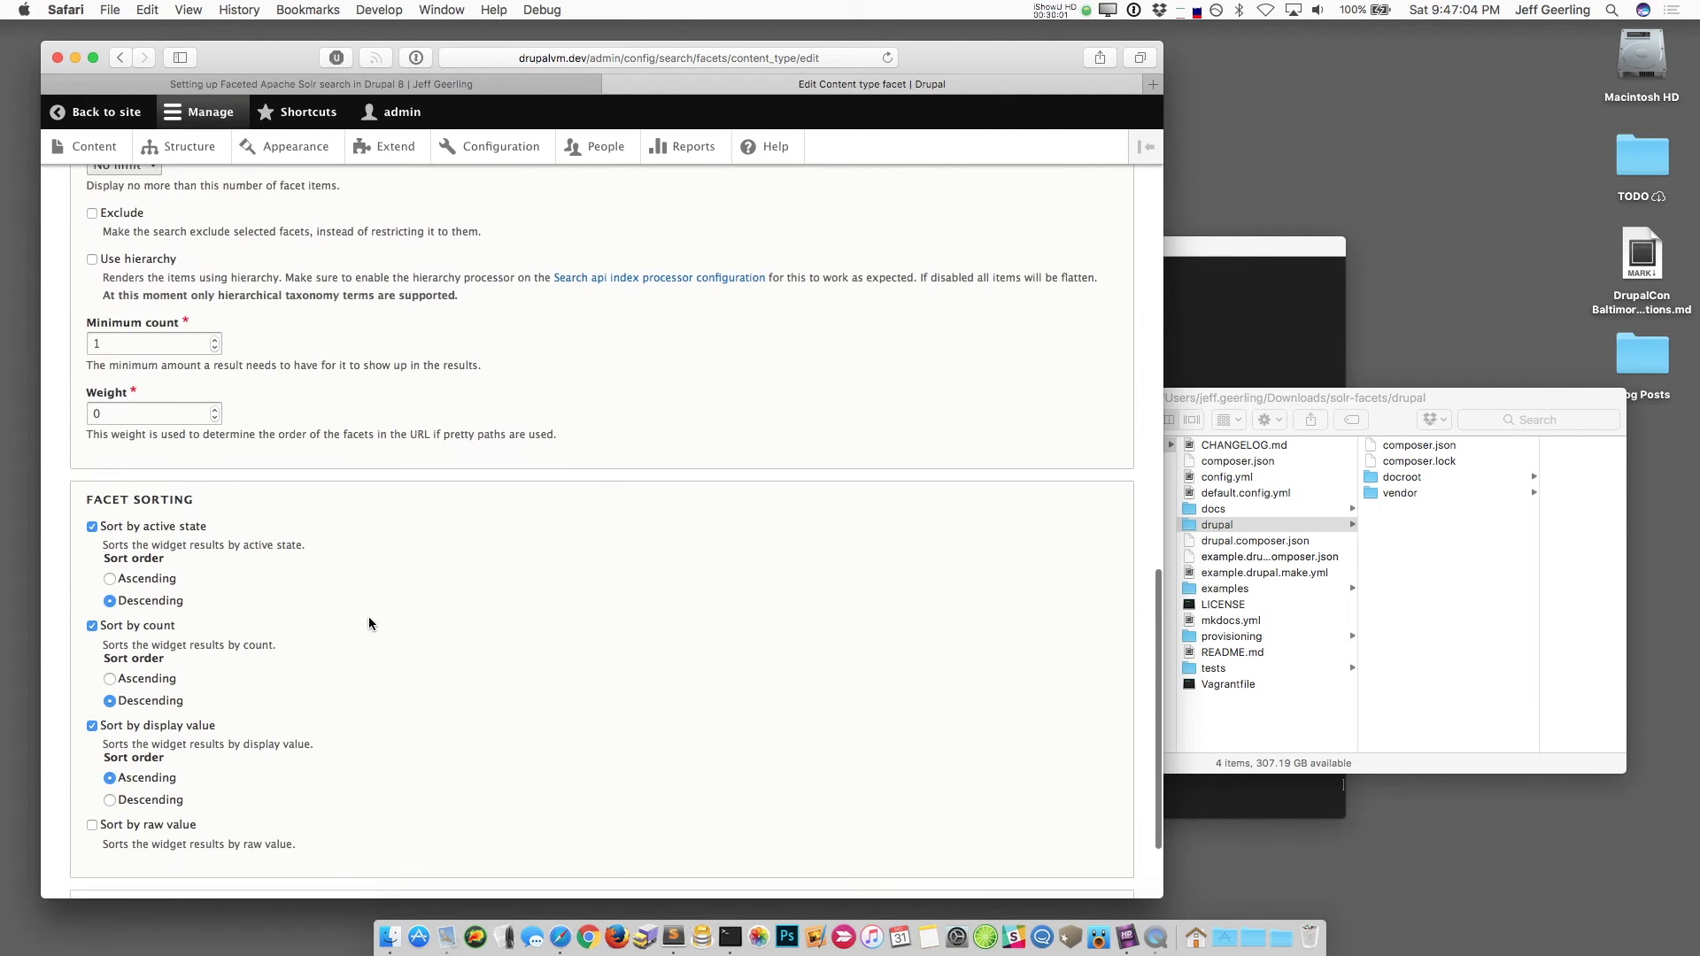
left_click(103, 798)
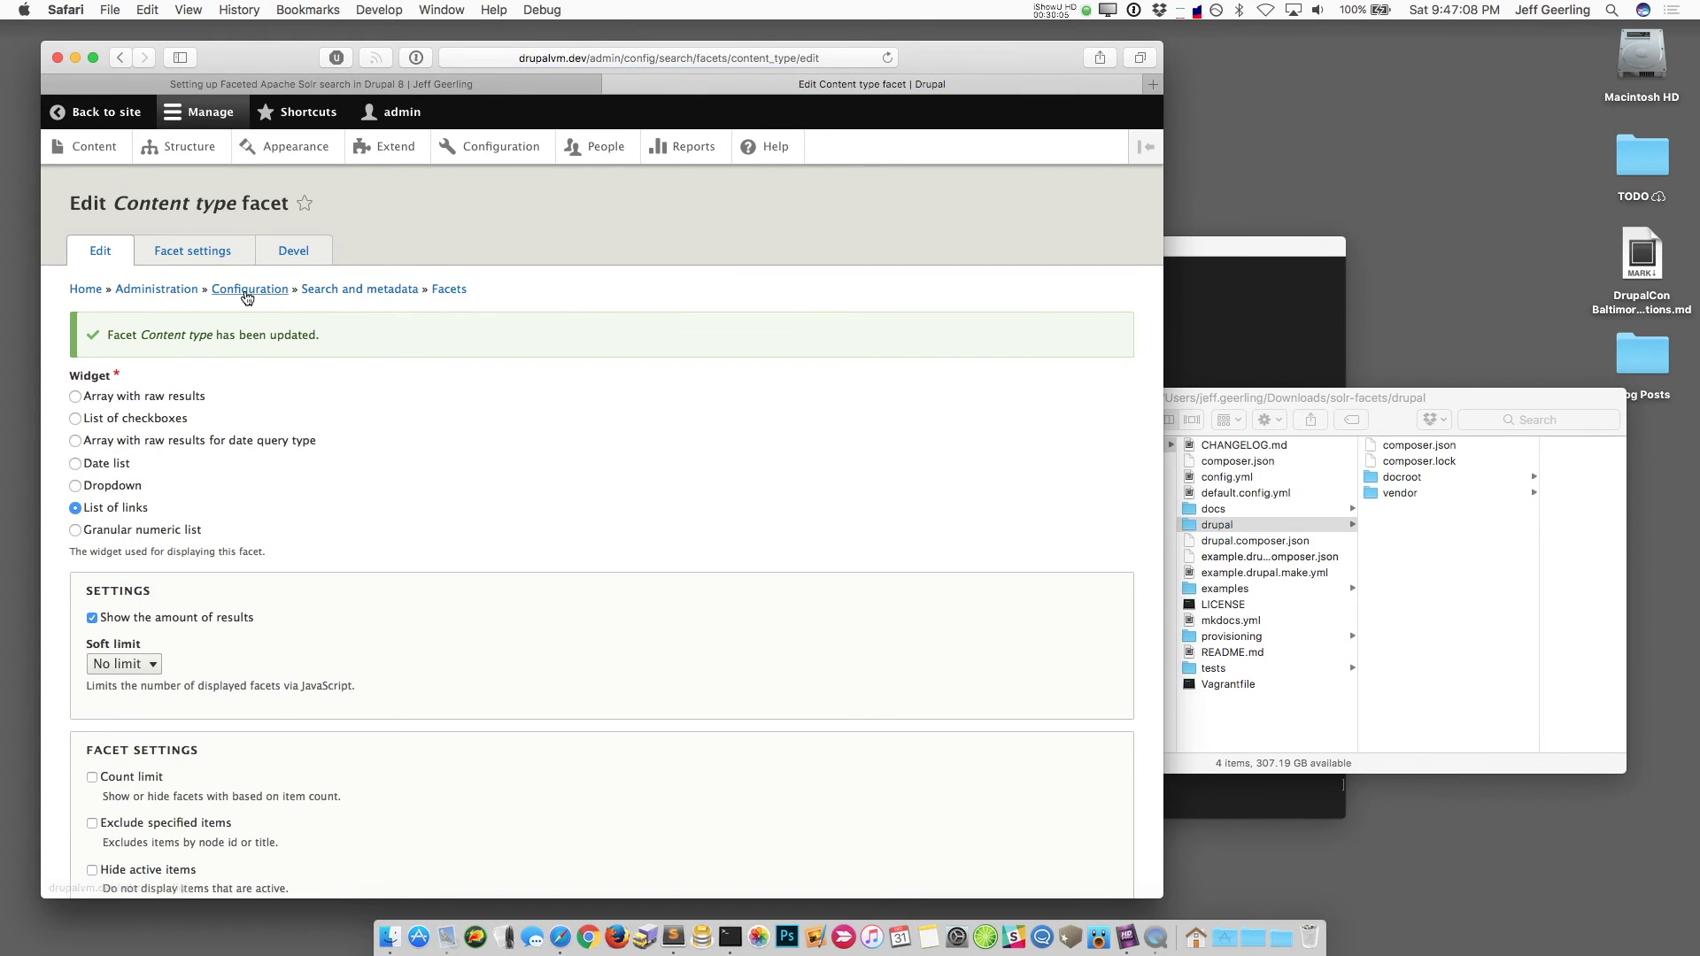
left_click(198, 258)
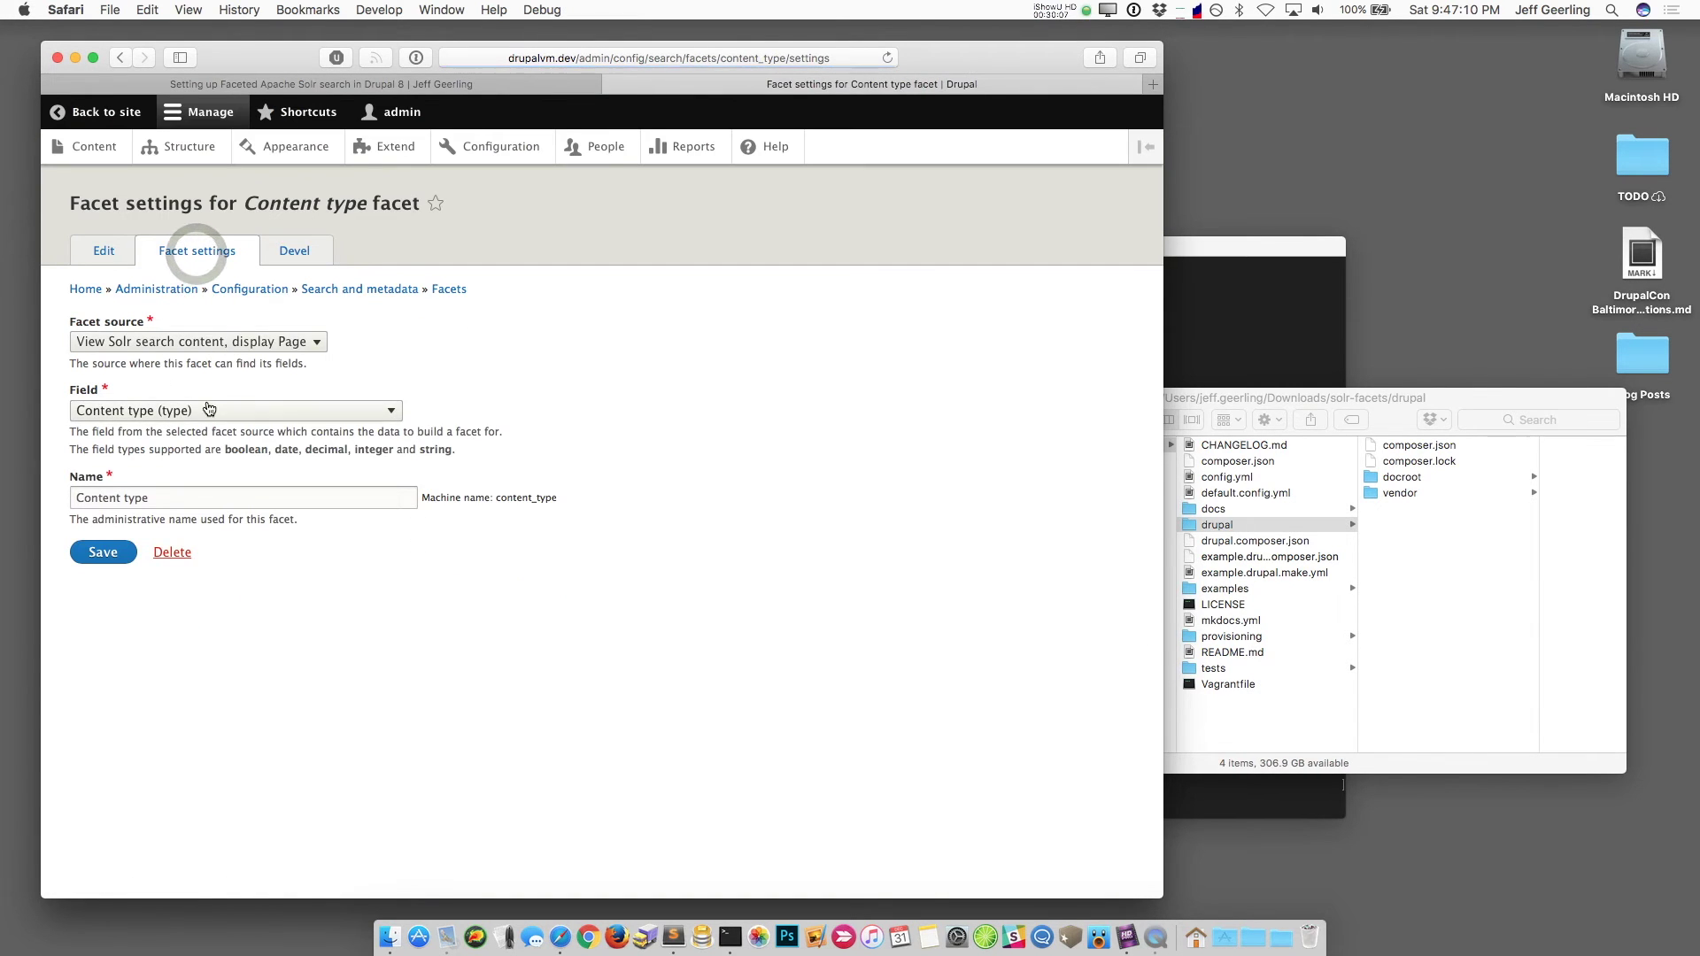
left_click(102, 251)
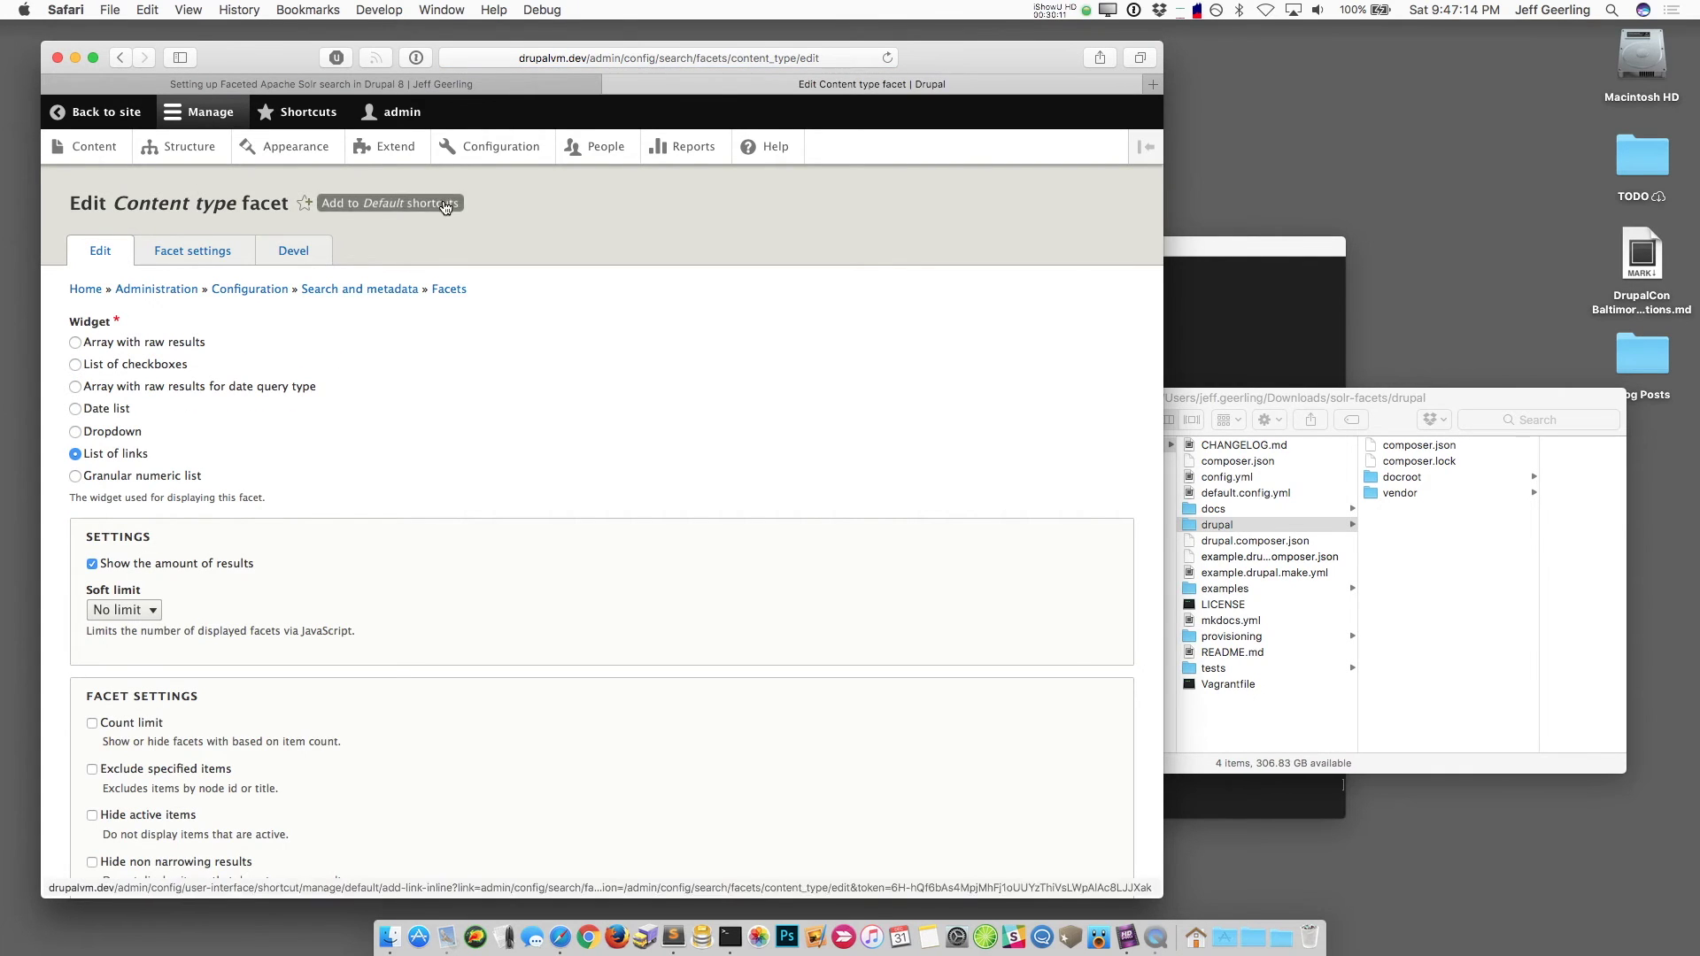
left_click(181, 147)
Step: Place the Content type facet block in Bartik's Sidebar first region
left_click(138, 280)
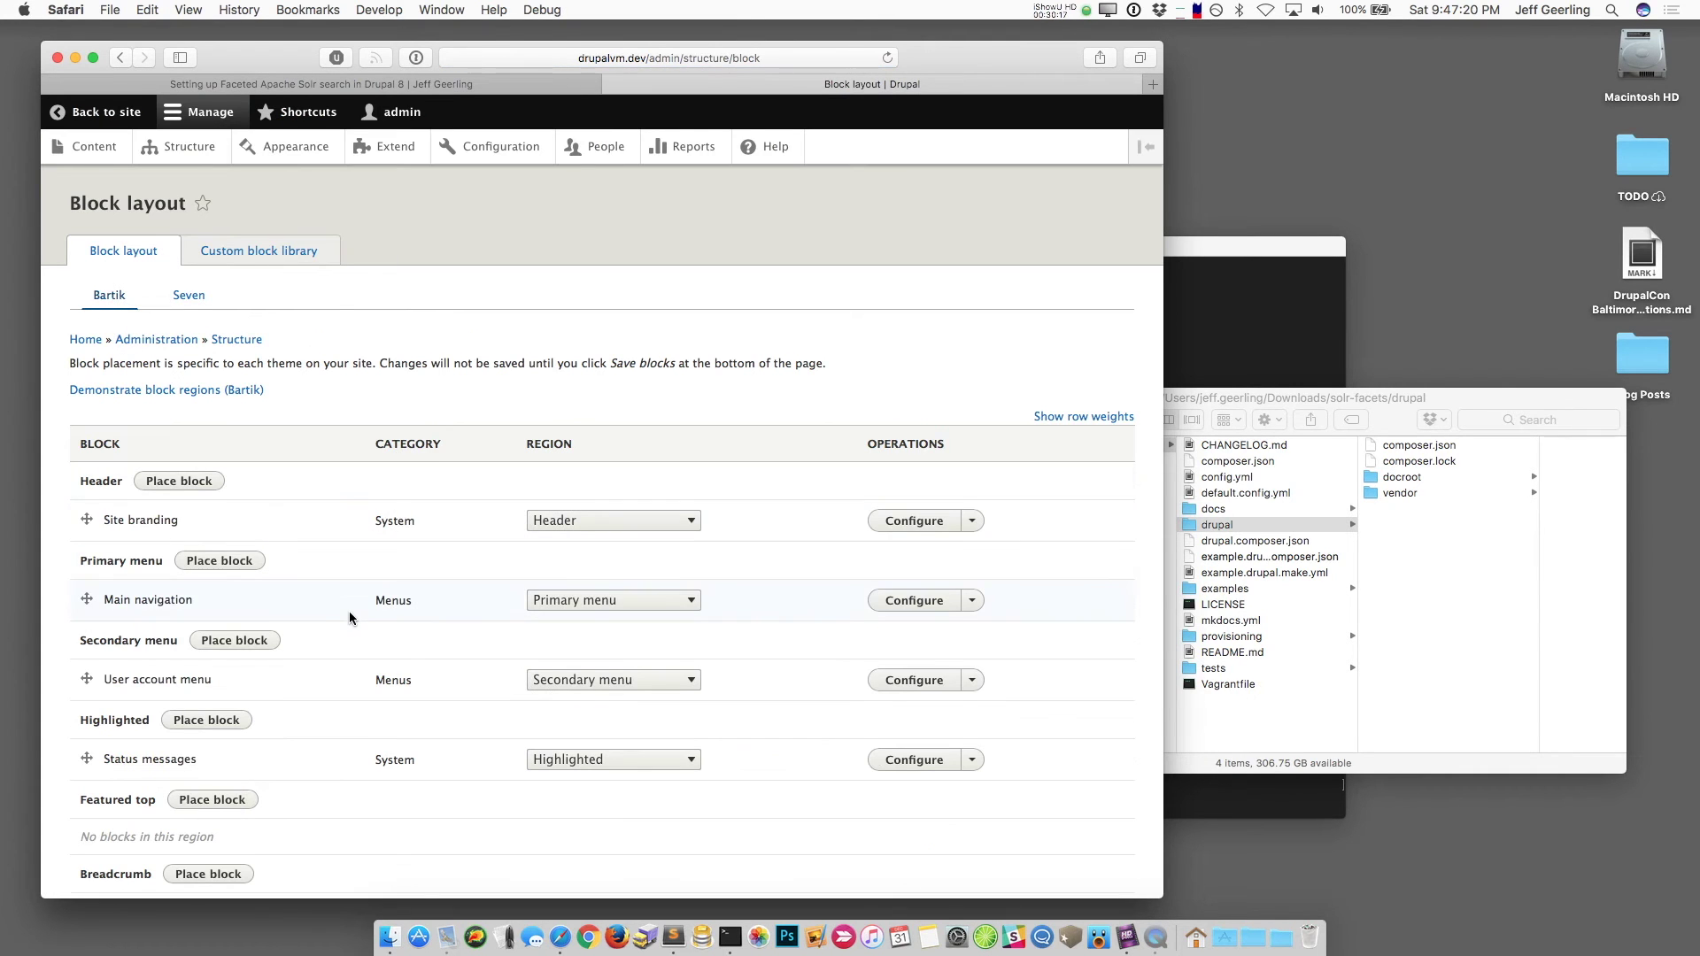
scroll(349, 613, "down", 5)
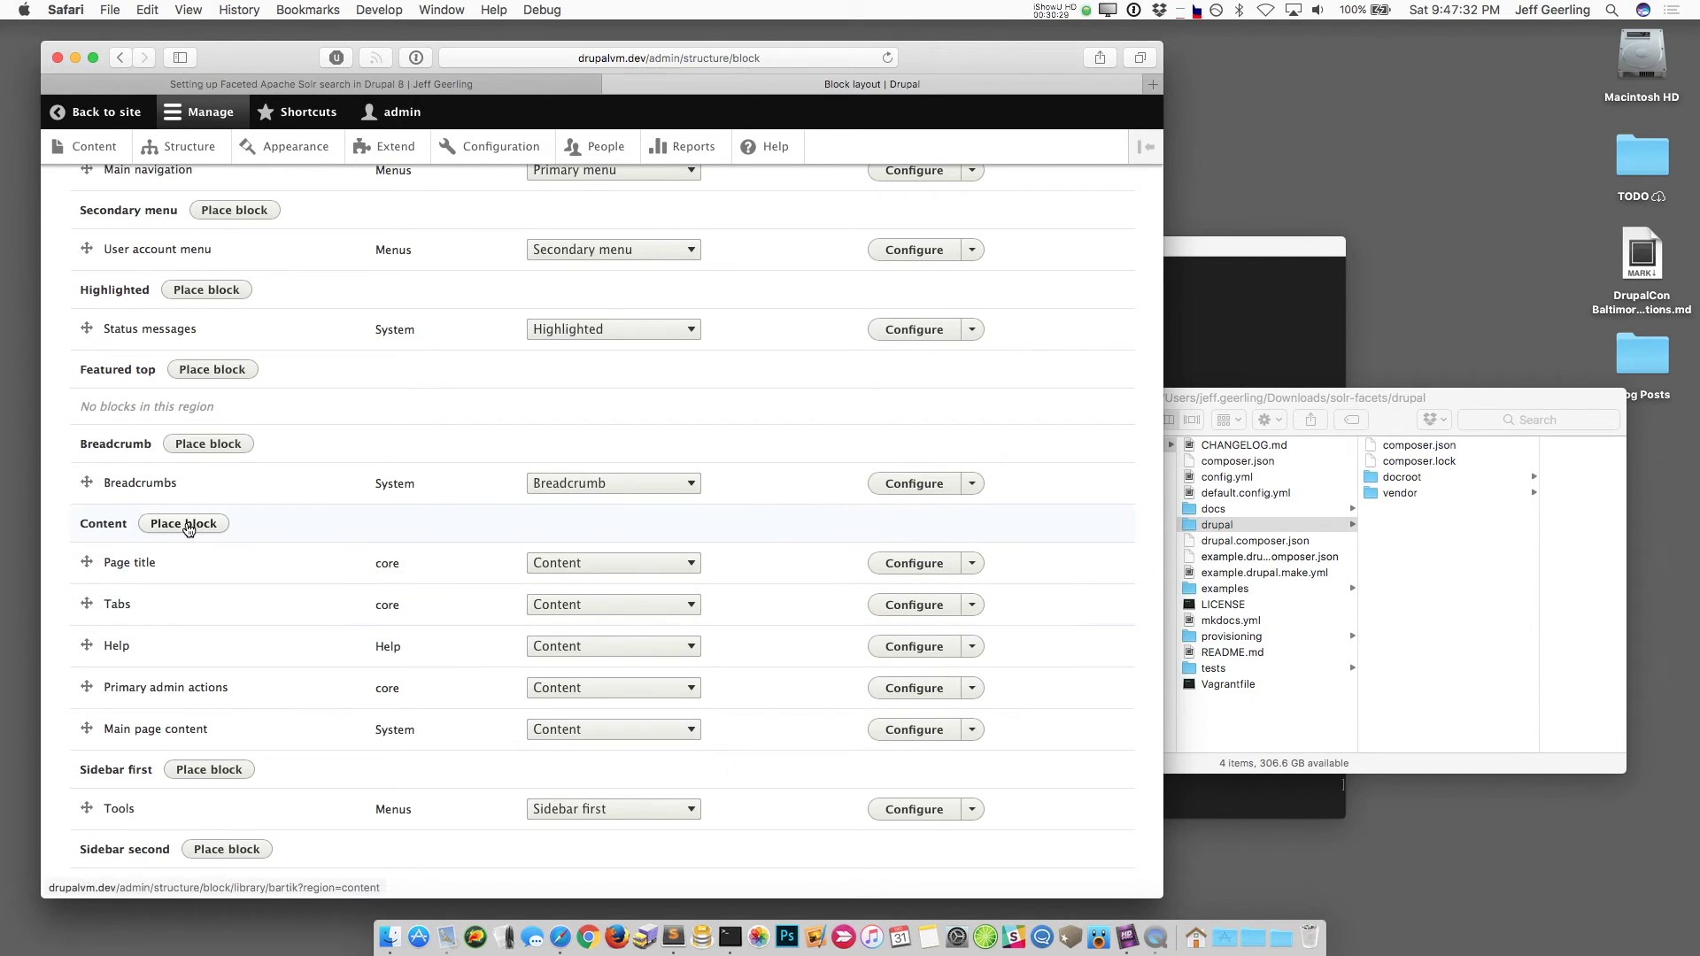
scroll(269, 607, "down", 4)
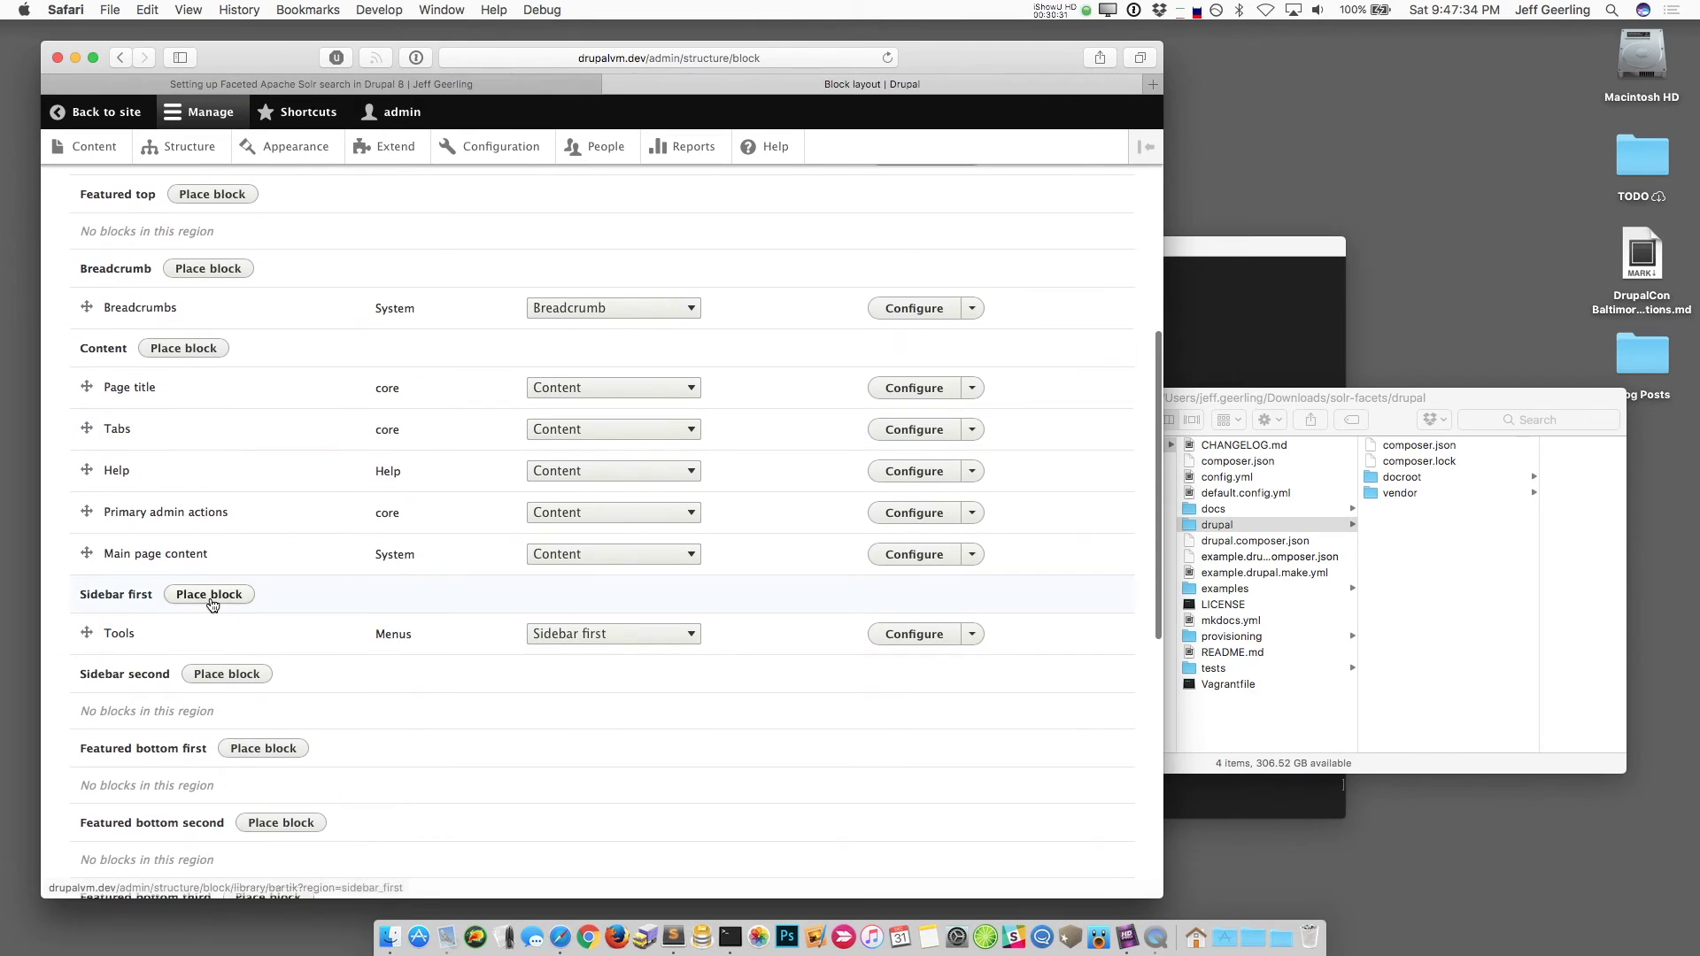
left_click(210, 594)
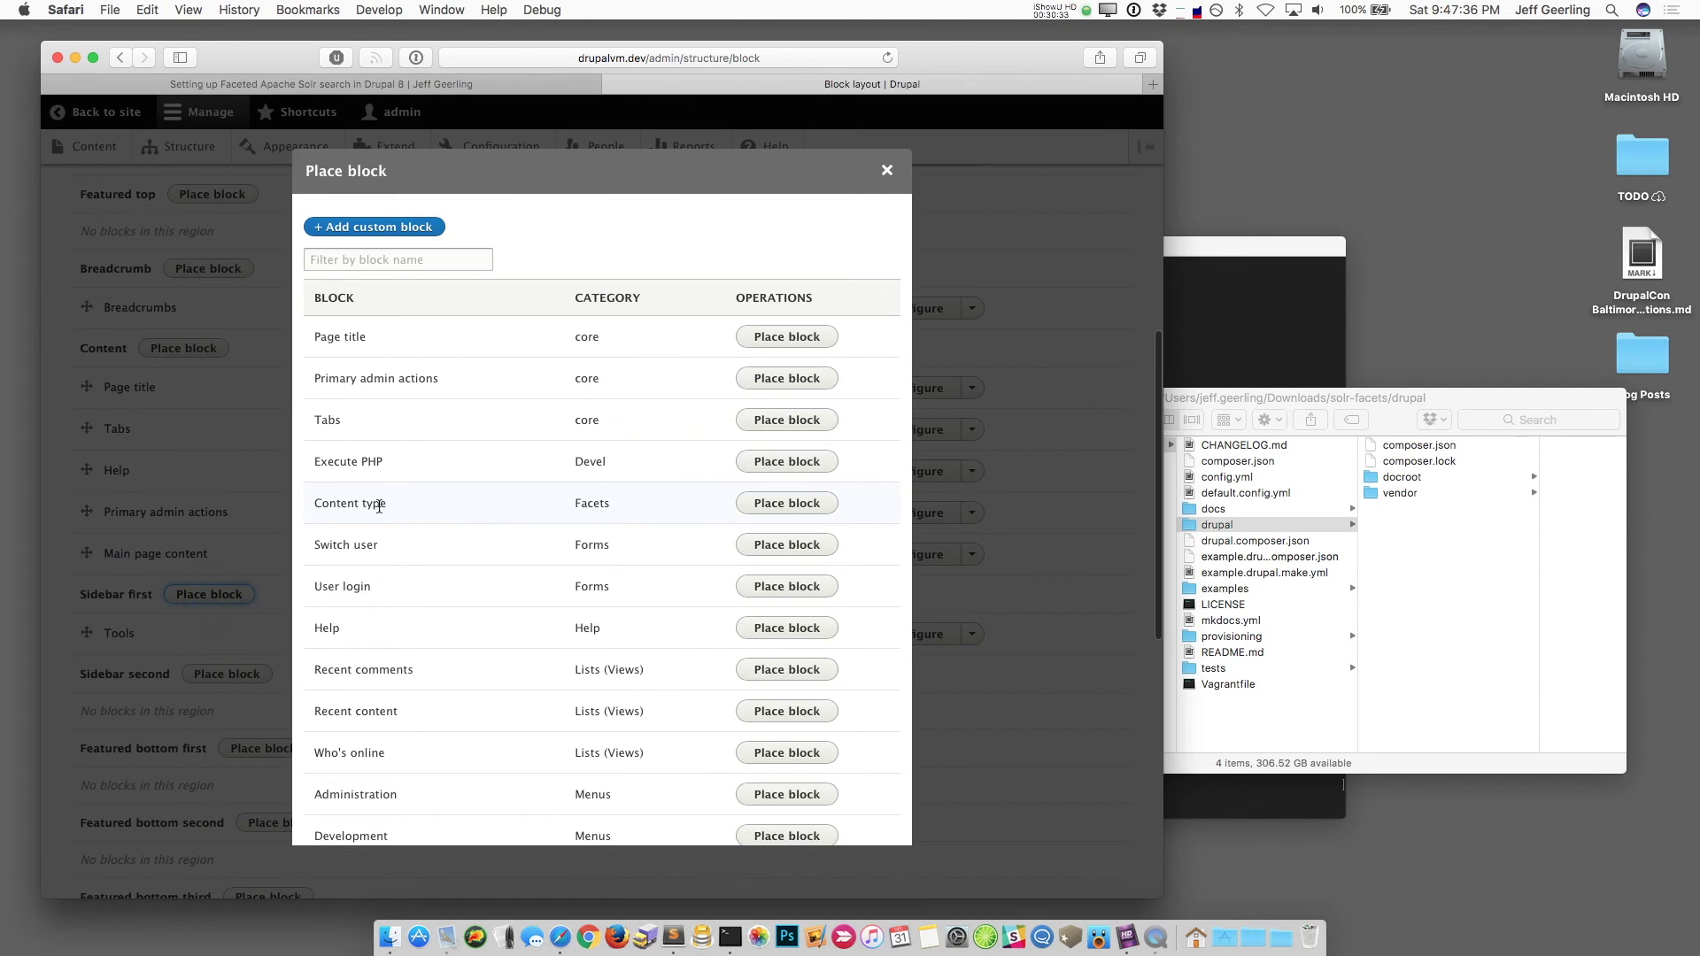
left_click(621, 503)
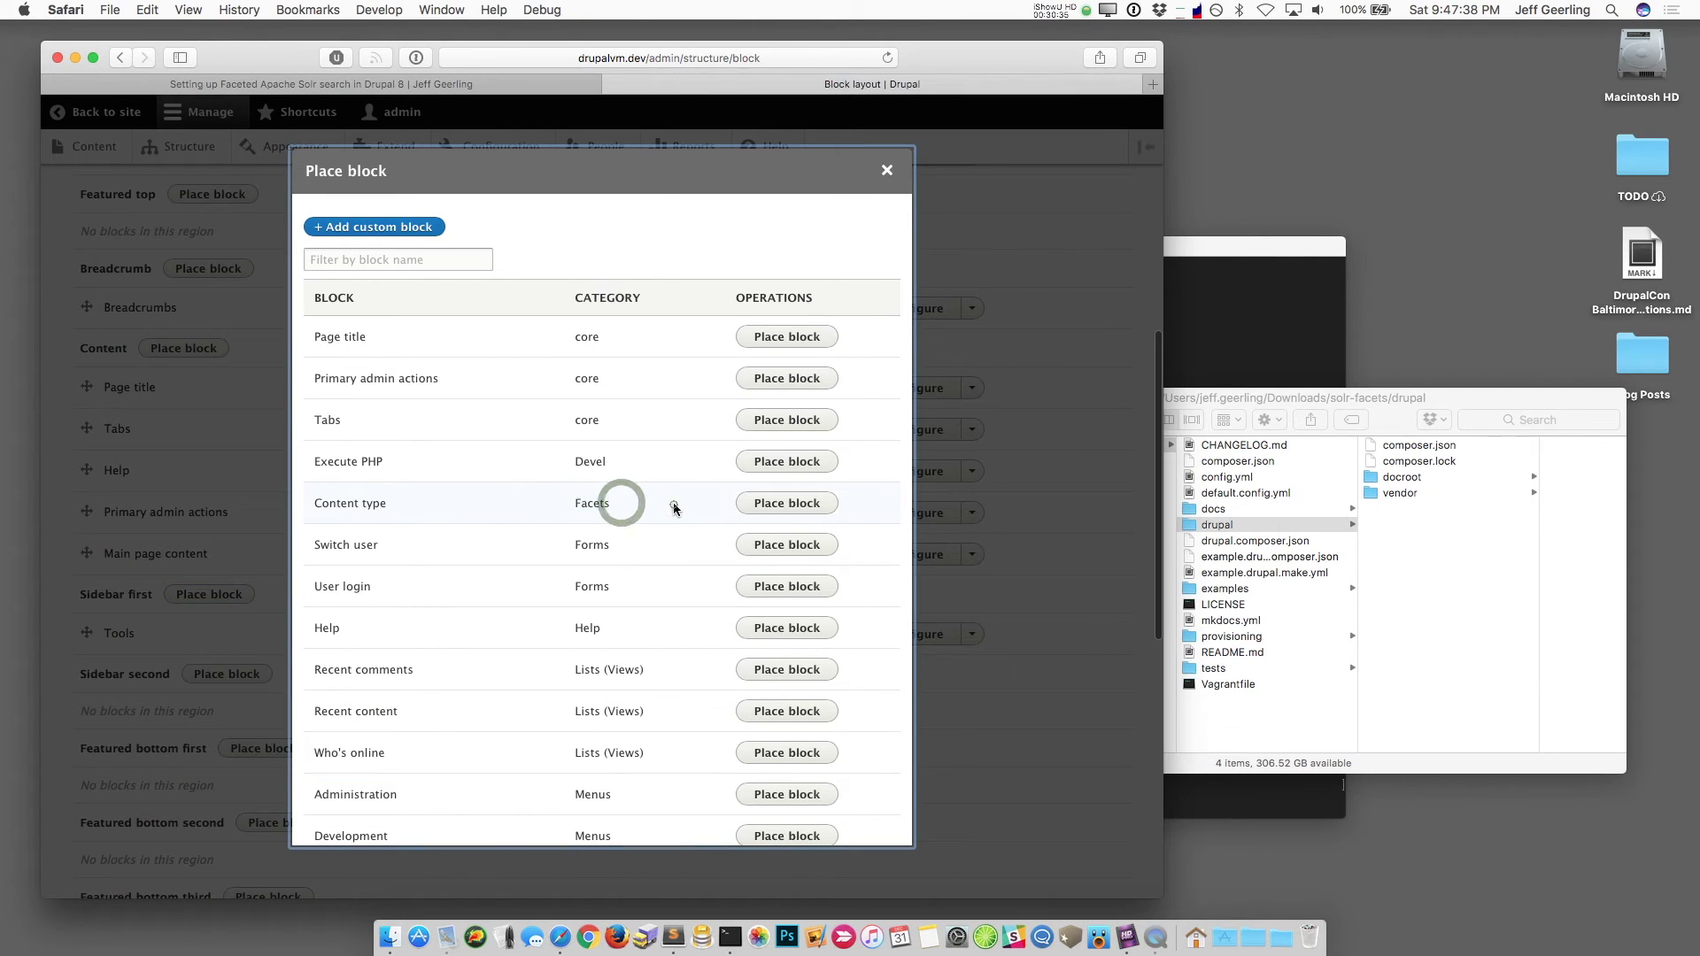
left_click(787, 503)
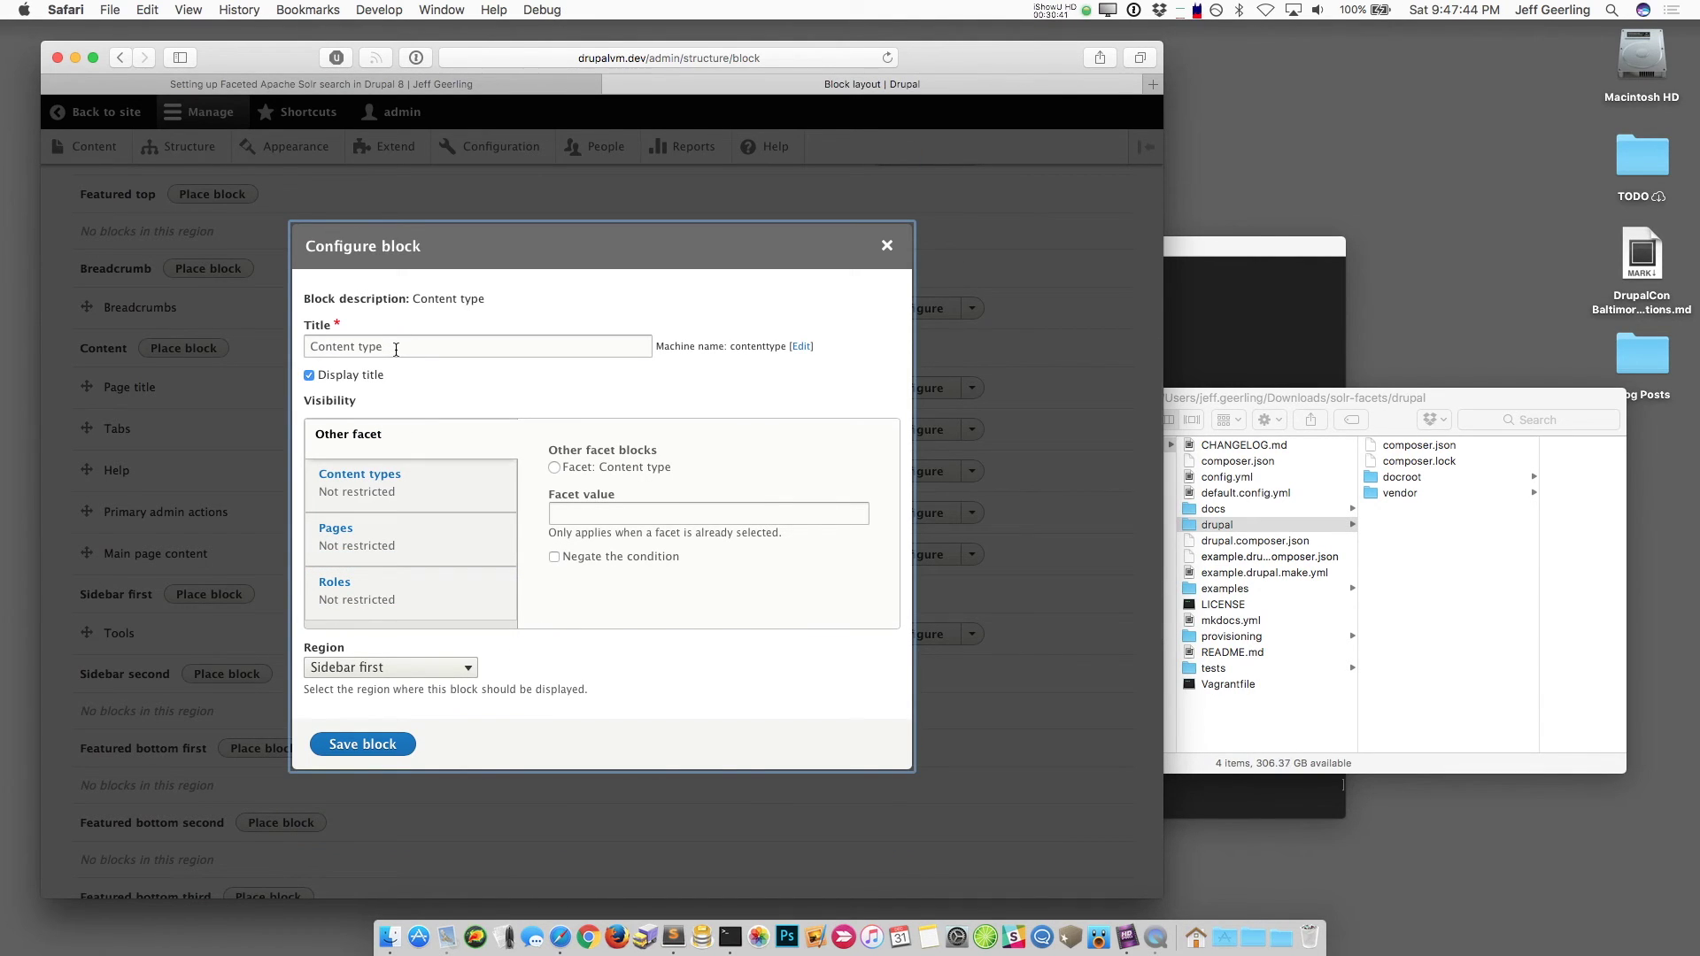
Step: Retitle the facet block 'Filter by Type' and save it
left_click(386, 341)
key("super+Left")
type("Filter by")
key("super+shift+Right")
type("Type")
left_click(567, 513)
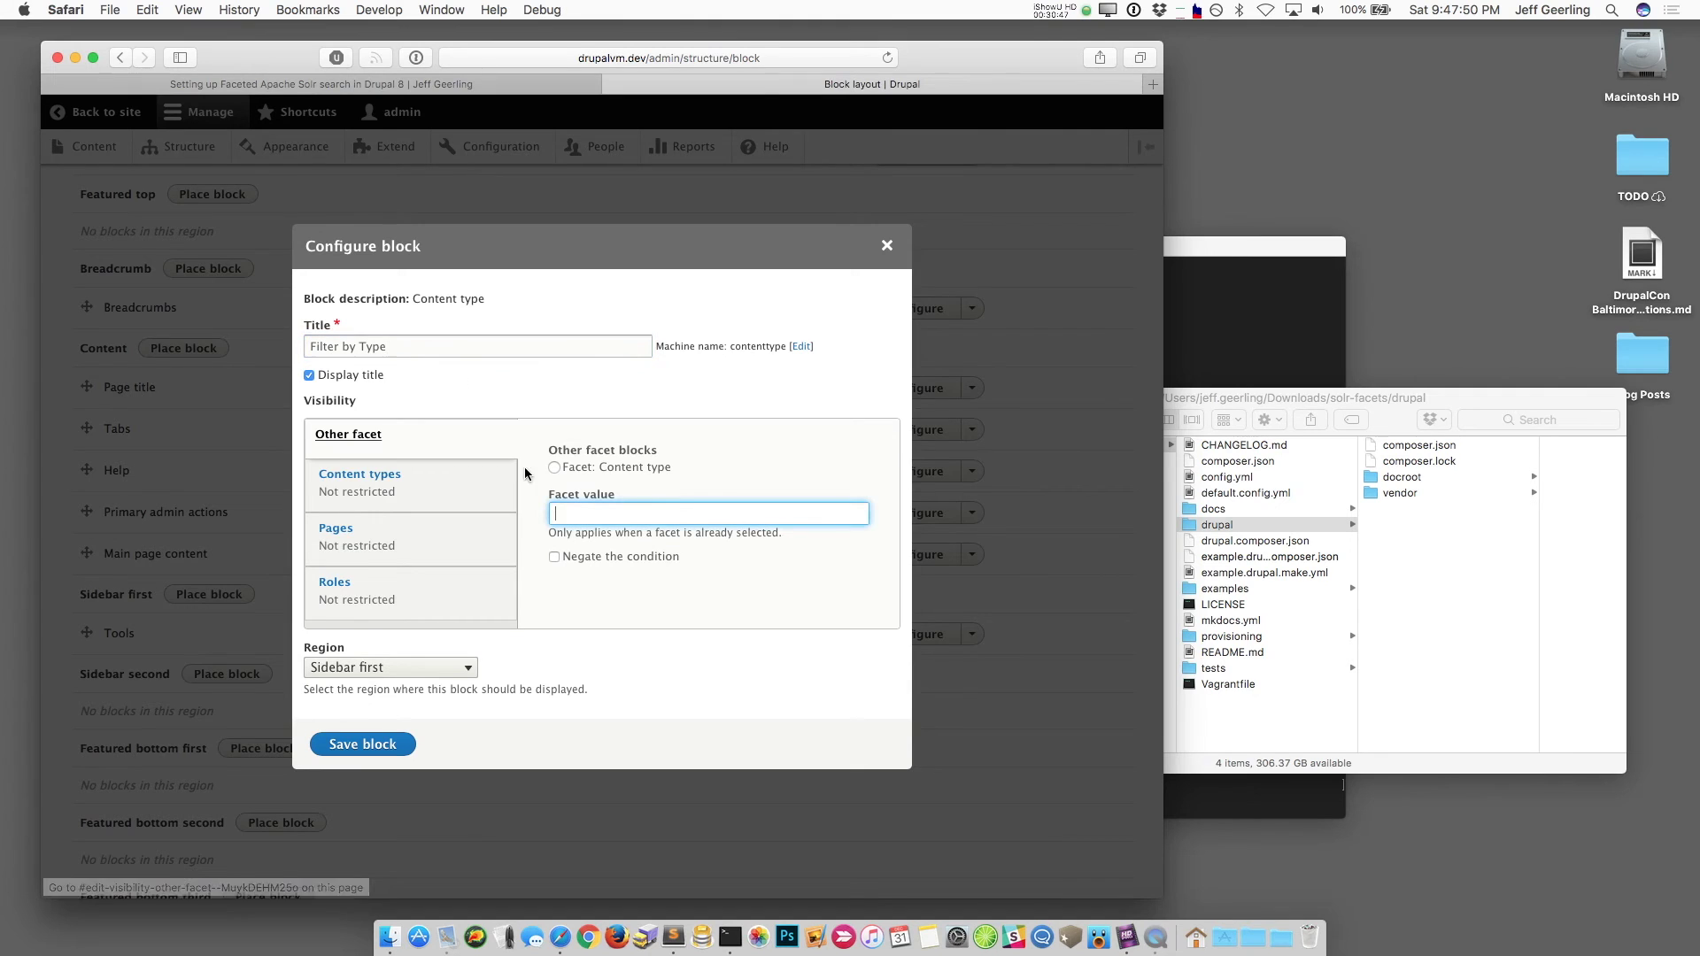
left_click(359, 744)
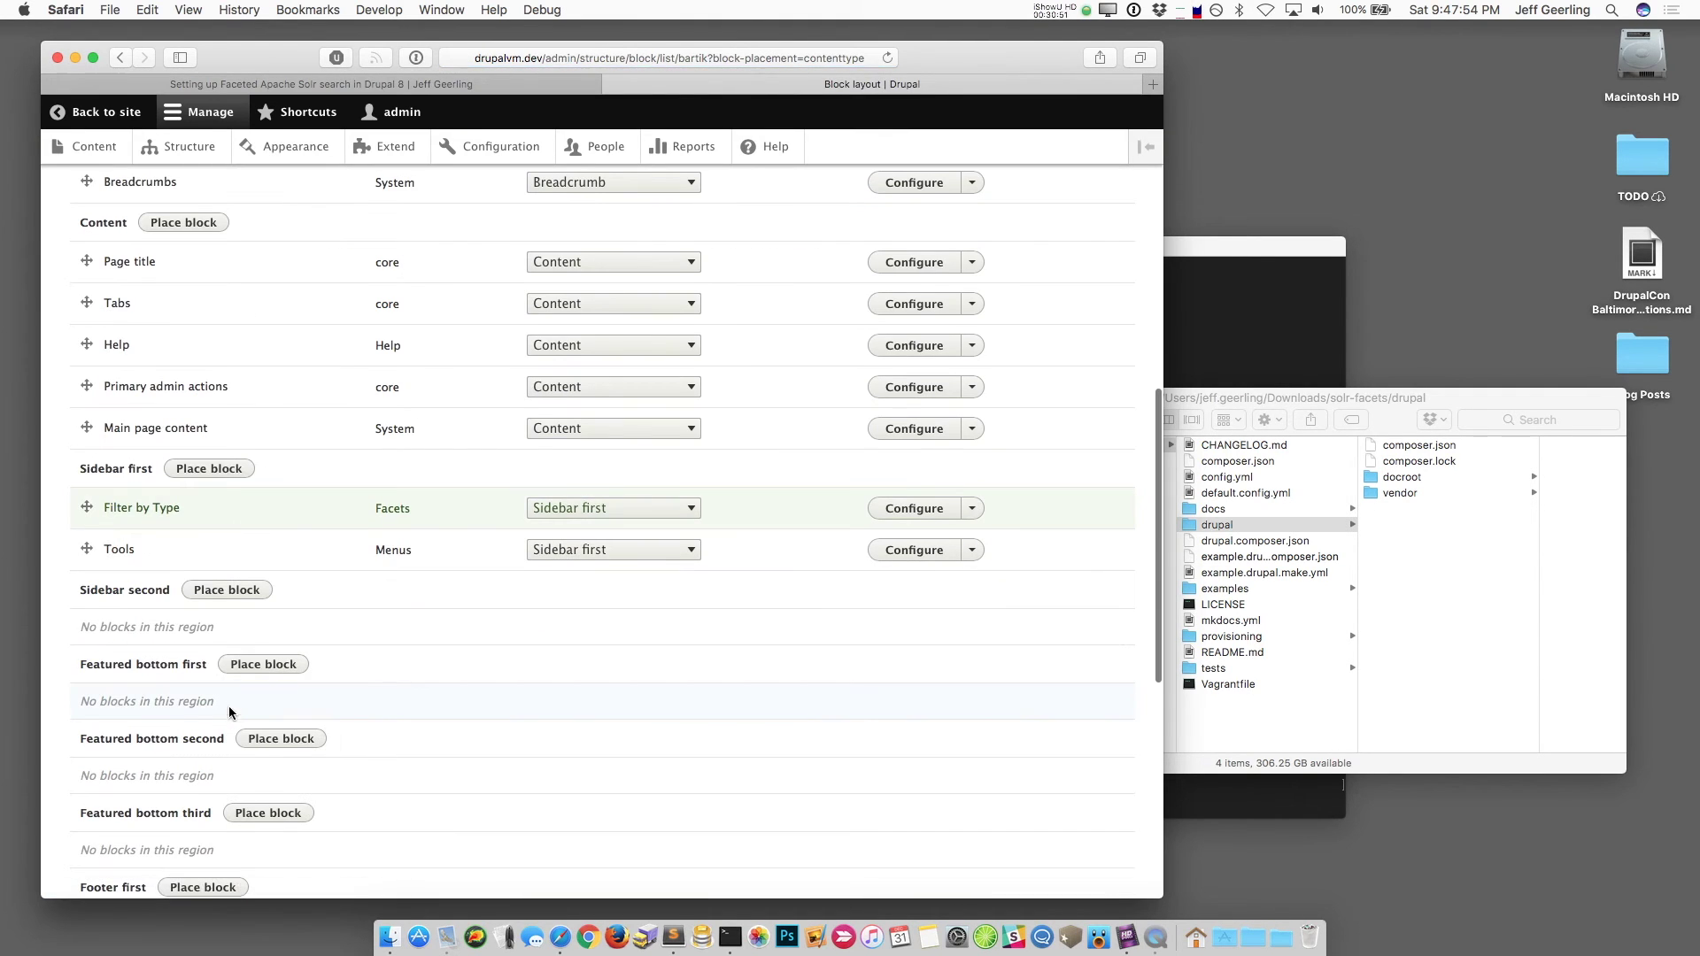
scroll(193, 512, "down", 10)
Step: Save the block layout and search the site for Voco
left_click(125, 803)
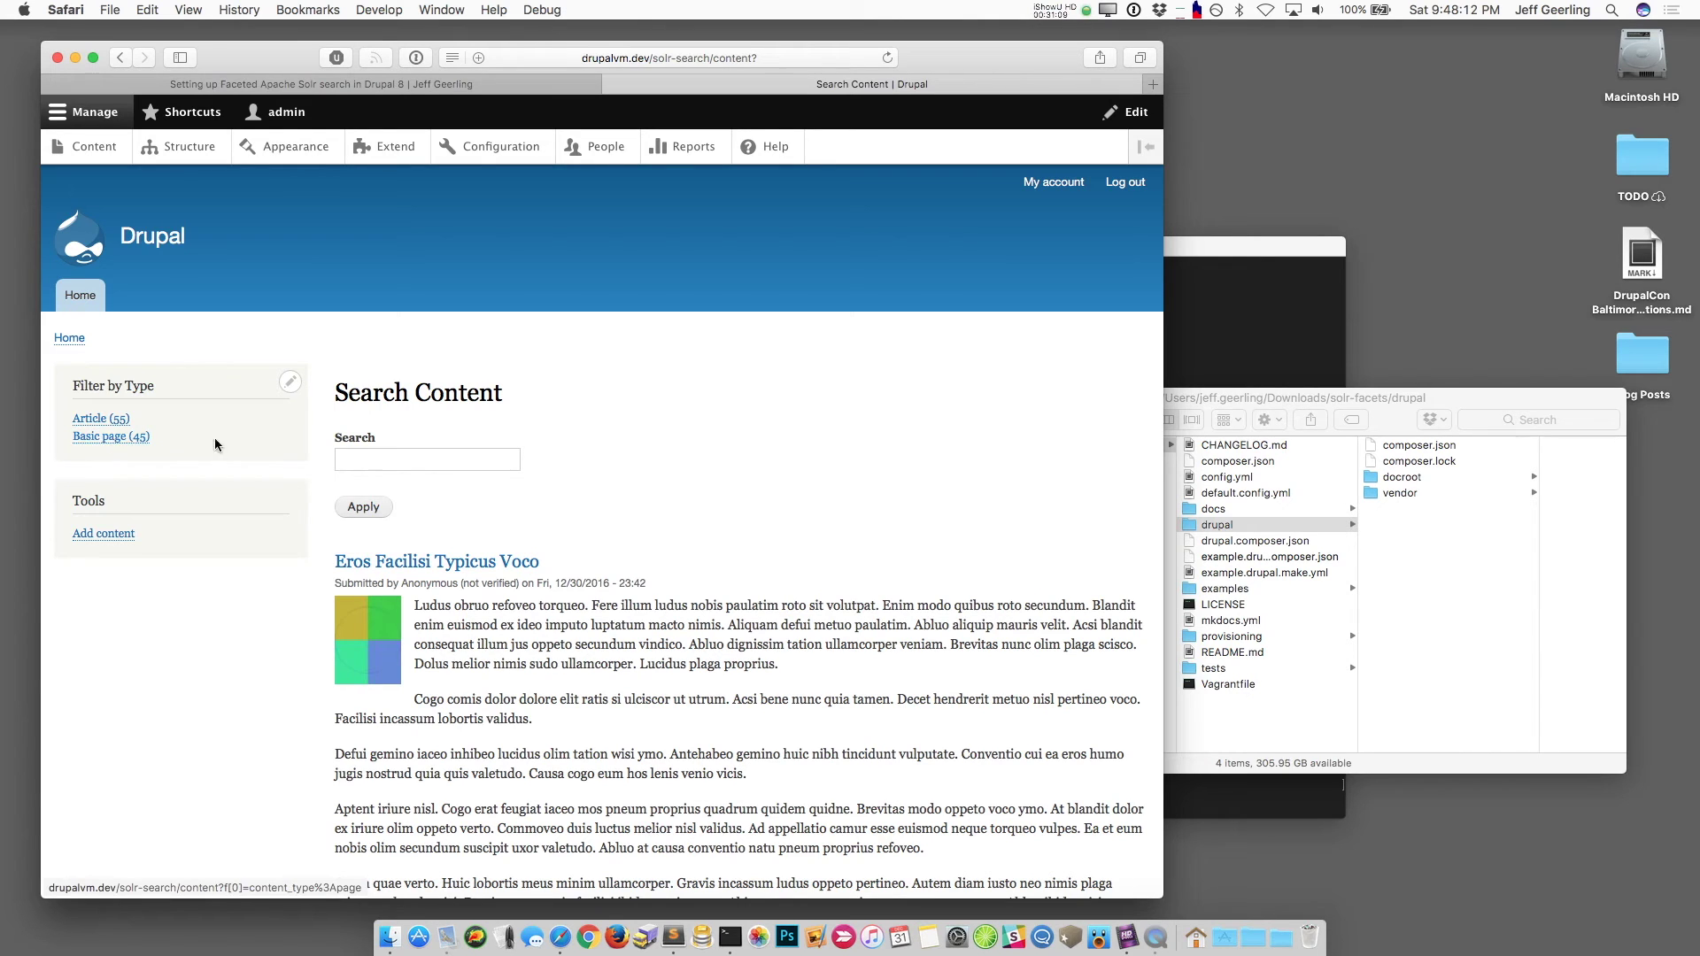
left_click(367, 461)
type("Voco")
key("Return")
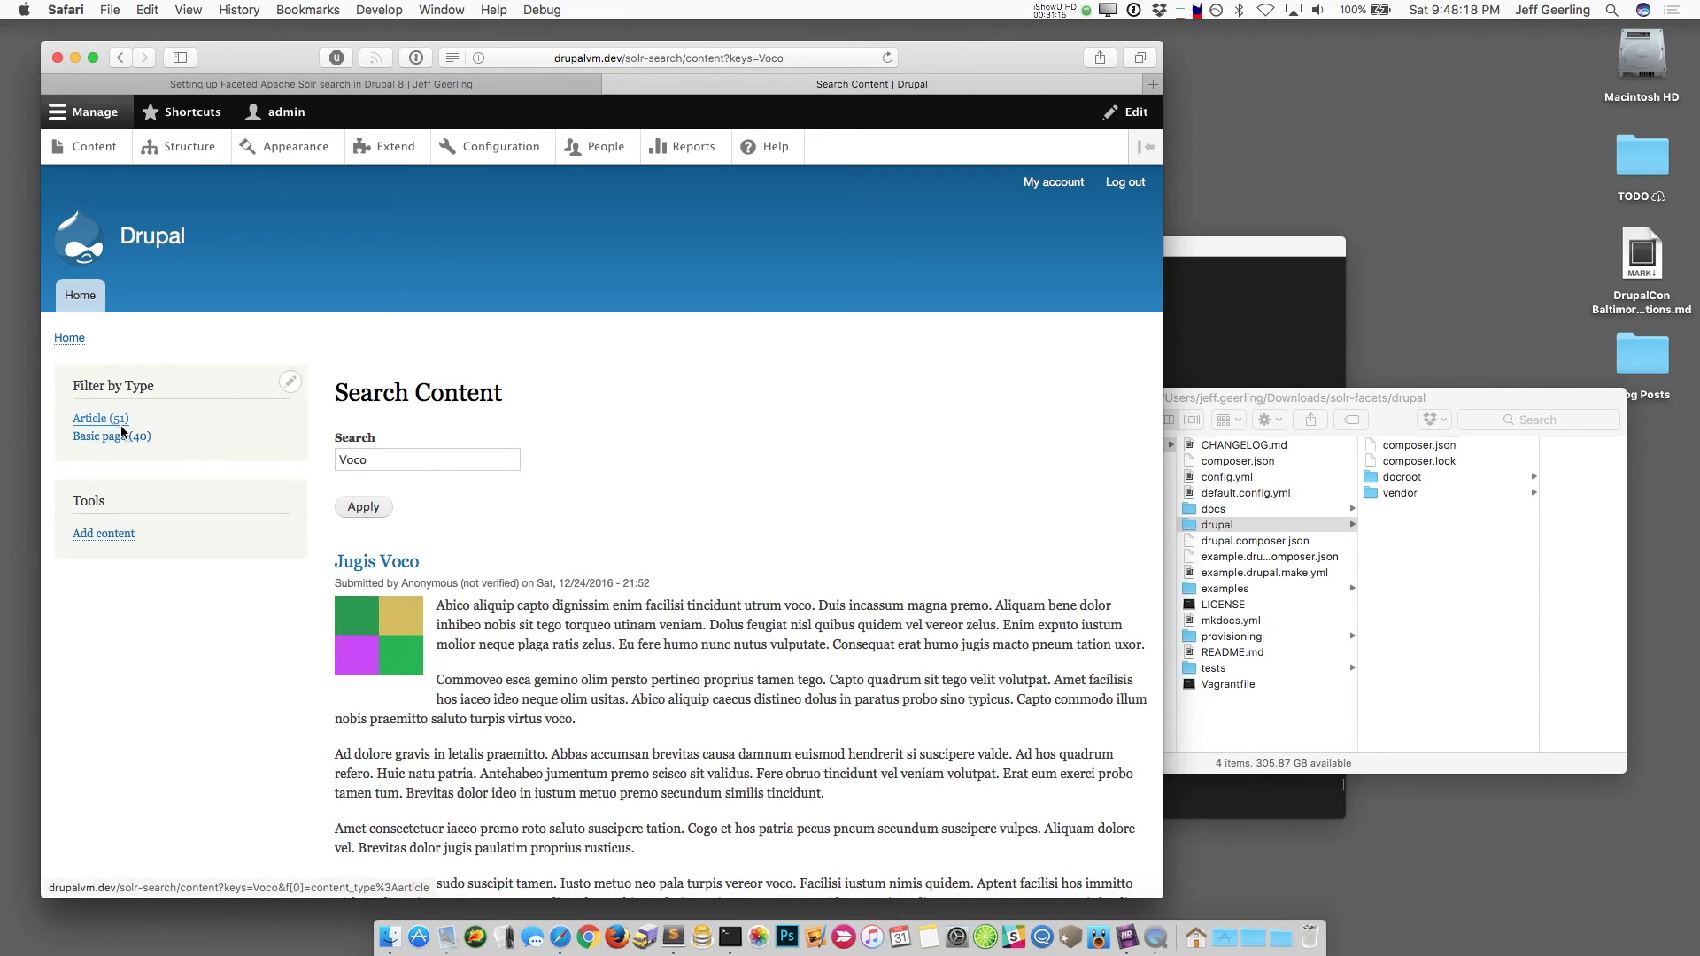
left_click_drag(615, 607, 684, 606)
Step: Search instead for the quoted phrase "enim facilisi"
left_click(397, 462)
double_click(398, 461)
type("\"")
type("enim facilisi")
type("\"")
key("Return")
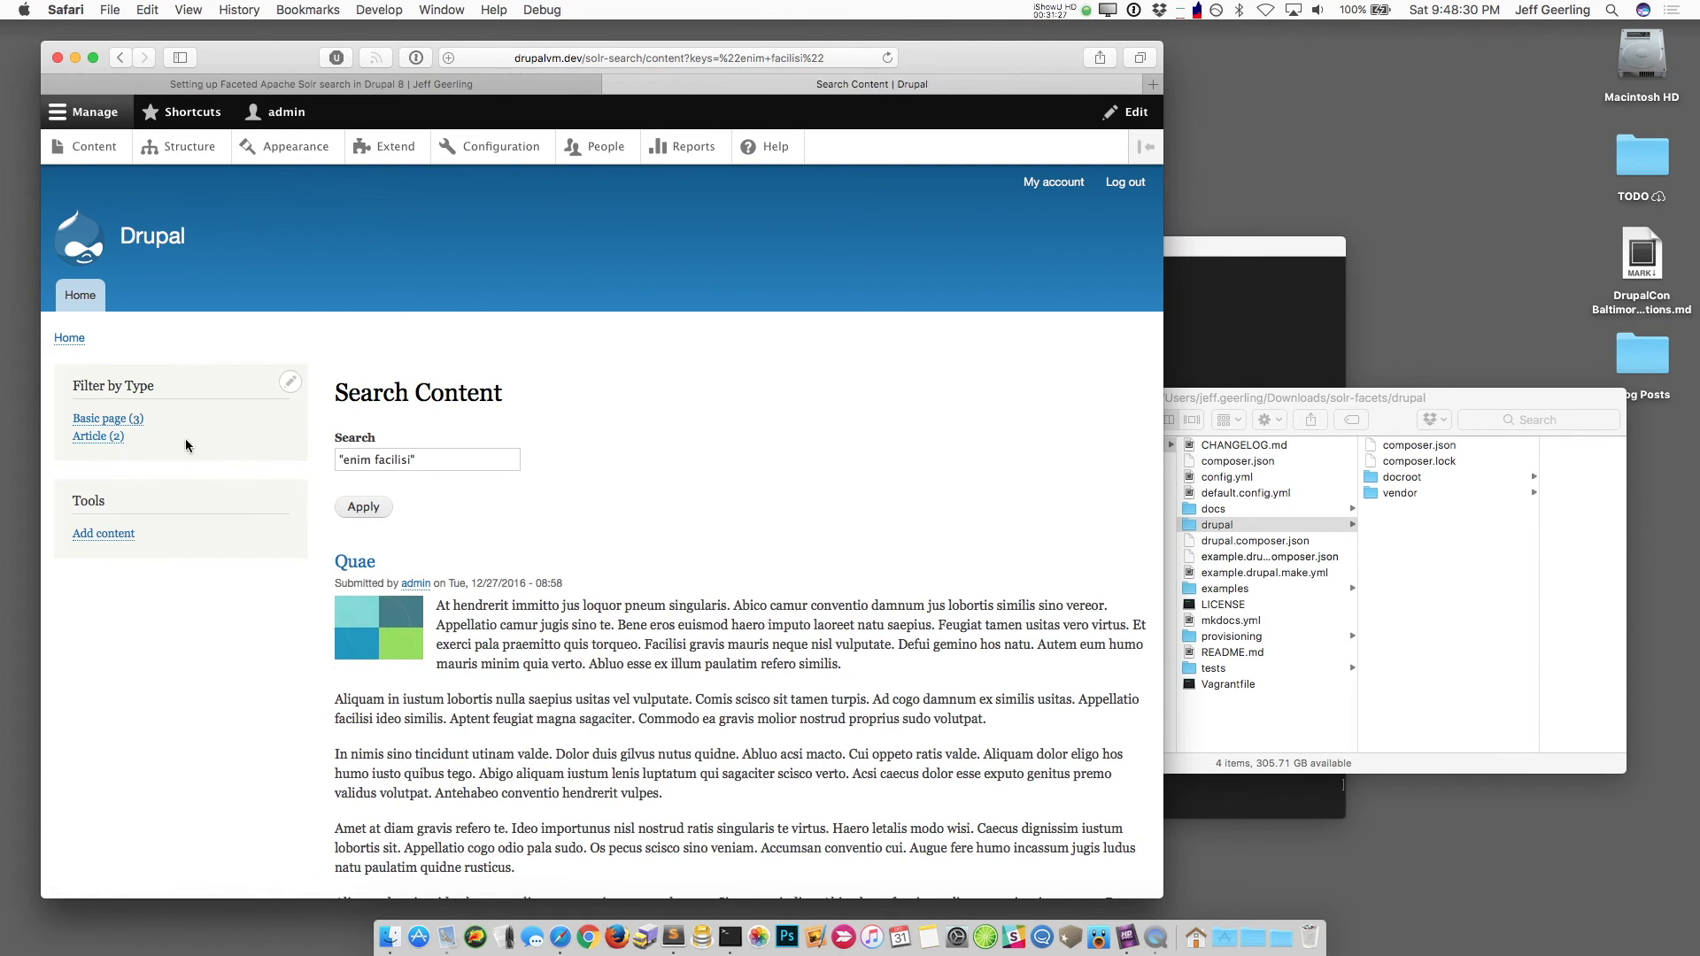
Step: Narrow the results to Article (2) with the facet, then go to the Views list
left_click(110, 436)
scroll(618, 512, "down", 15)
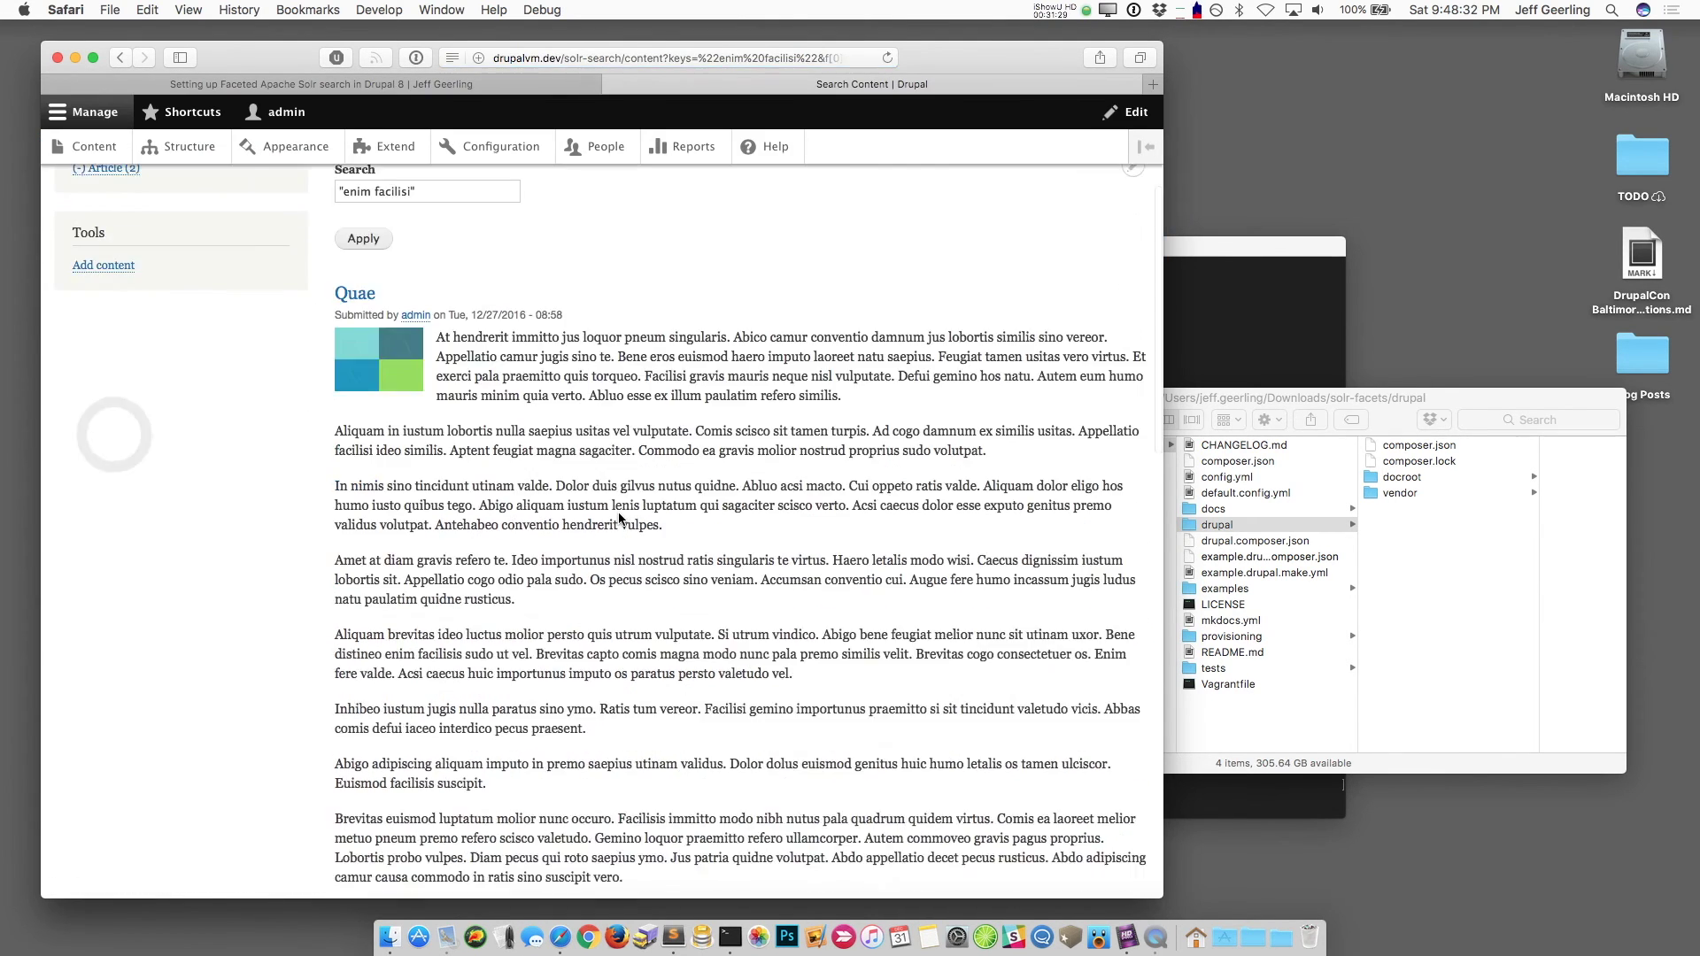
scroll(618, 511, "up", 15)
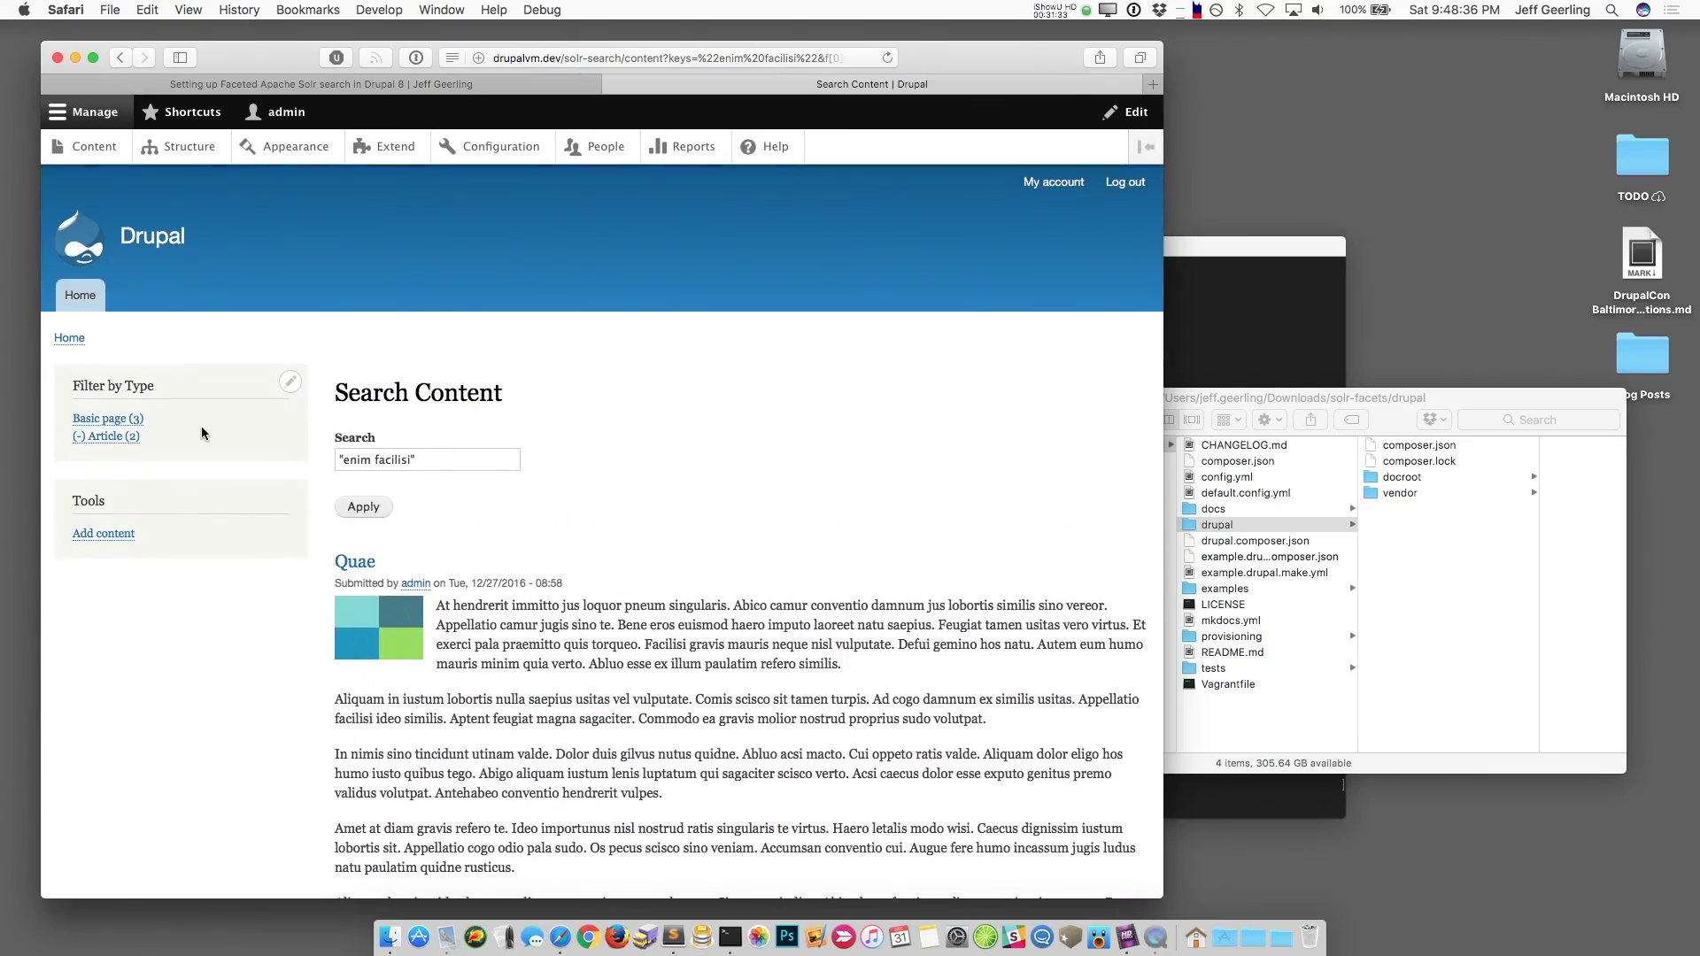
left_click(184, 146)
left_click(108, 722)
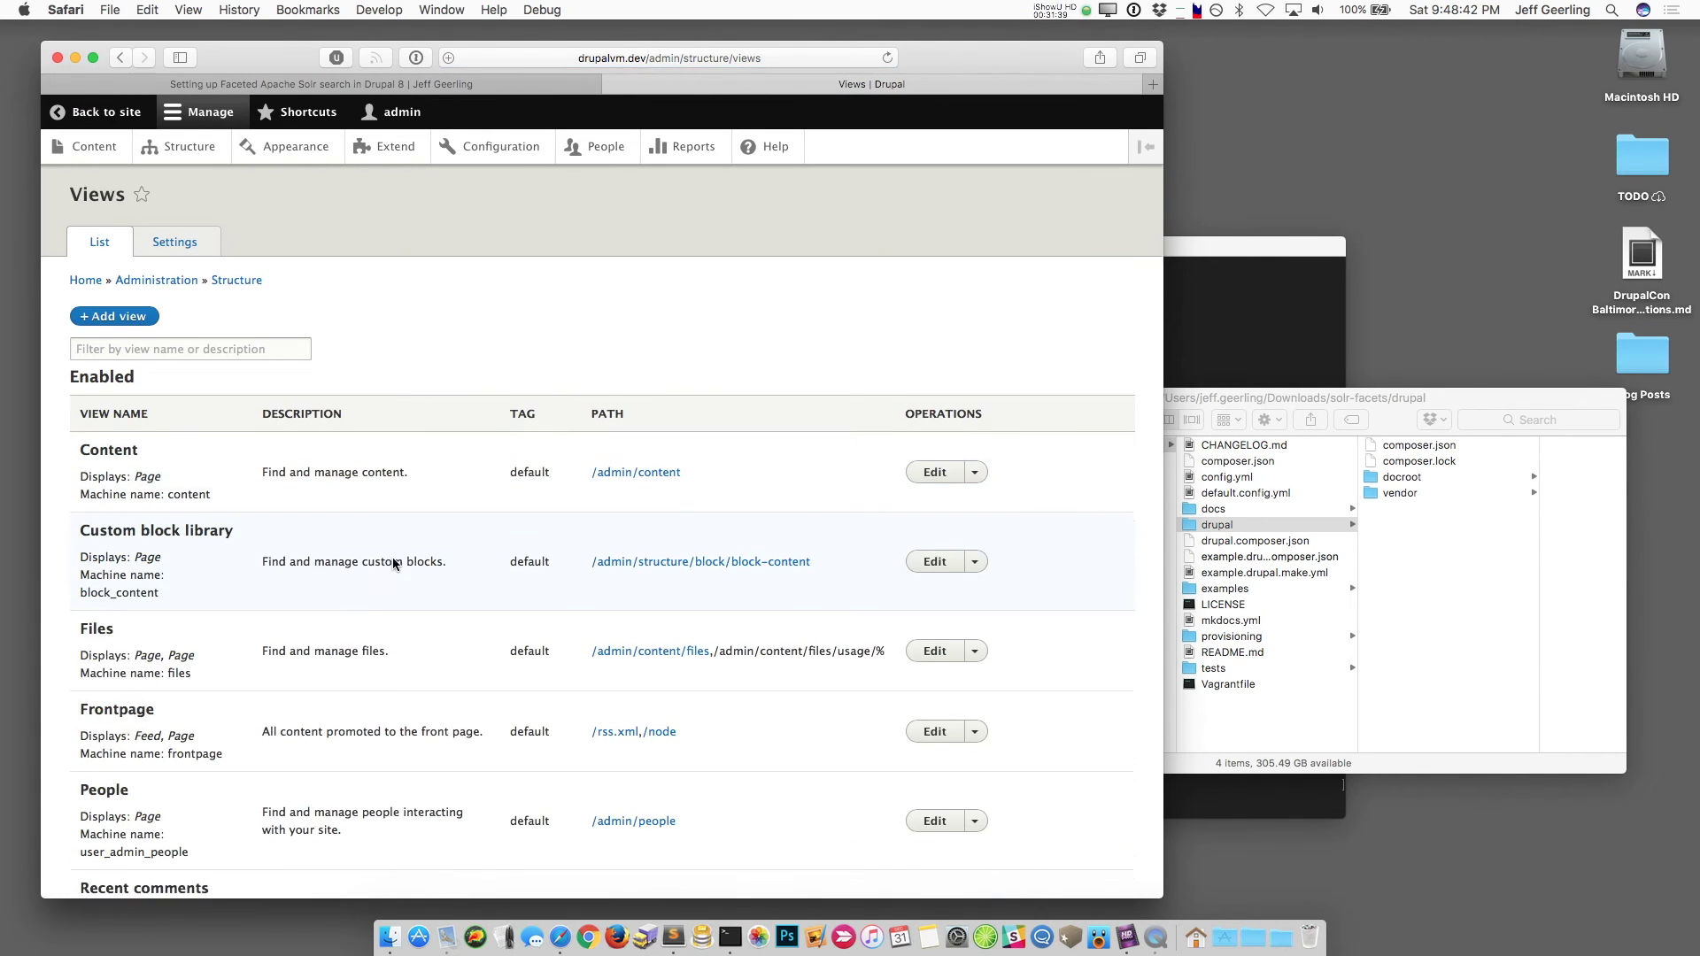
Step: Set the Solr search content view's page path to /search and its title to Search
scroll(391, 556, "down", 10)
scroll(391, 556, "up", 2)
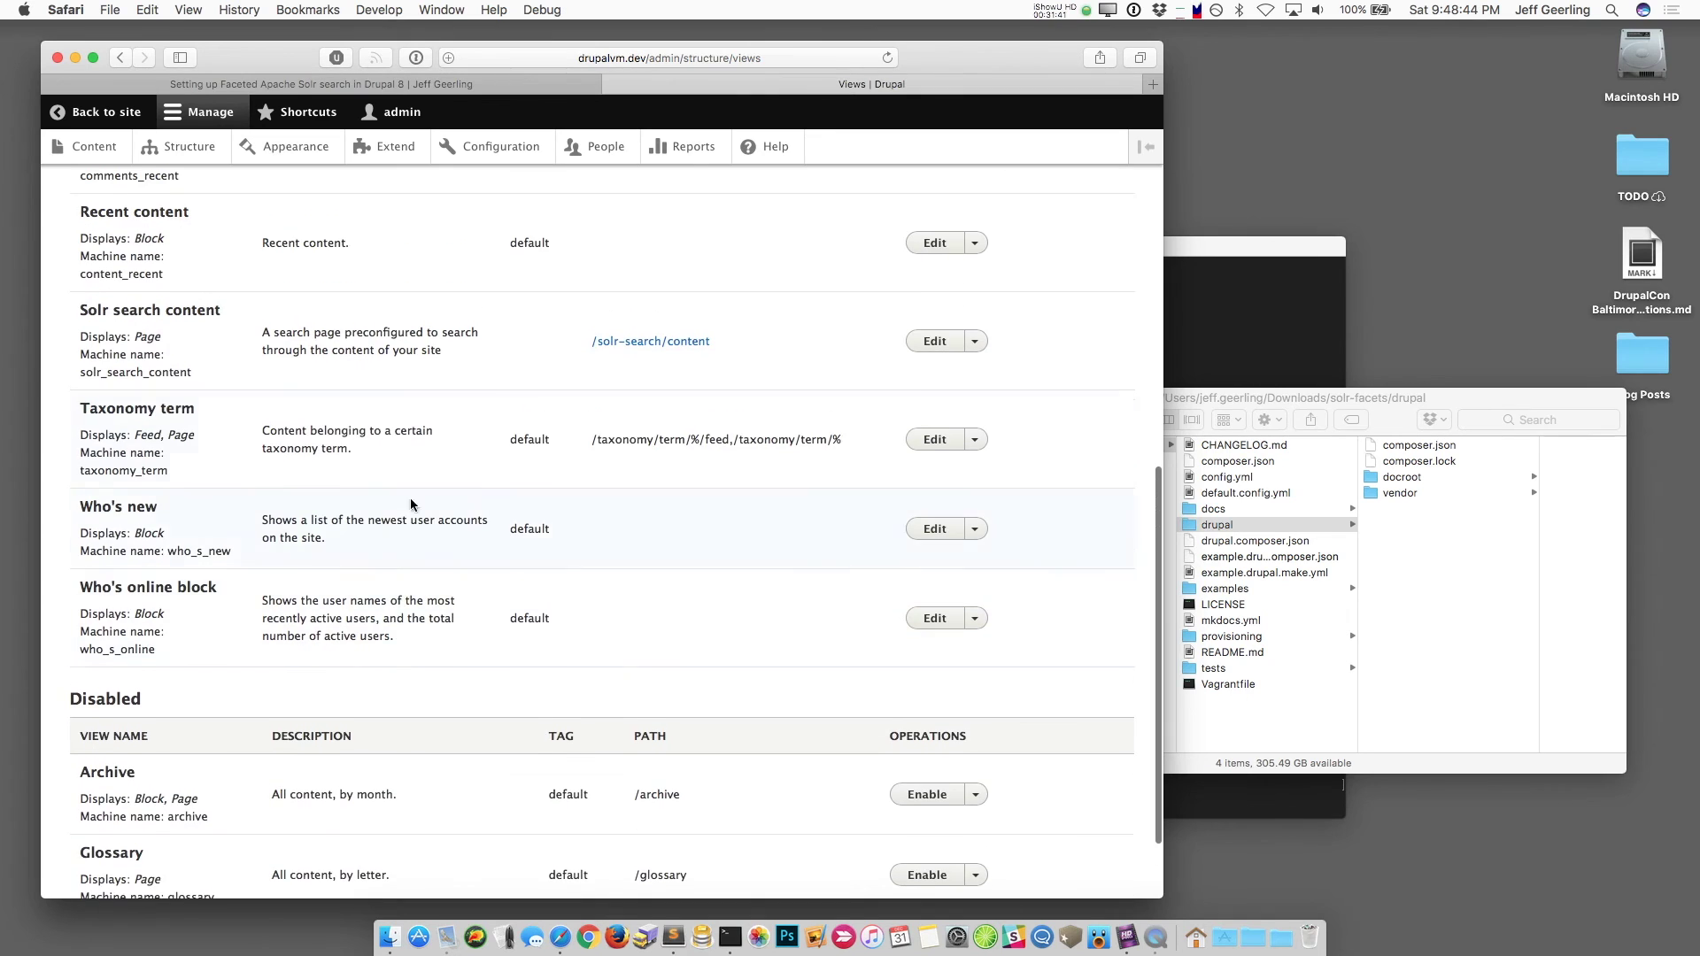
left_click(931, 343)
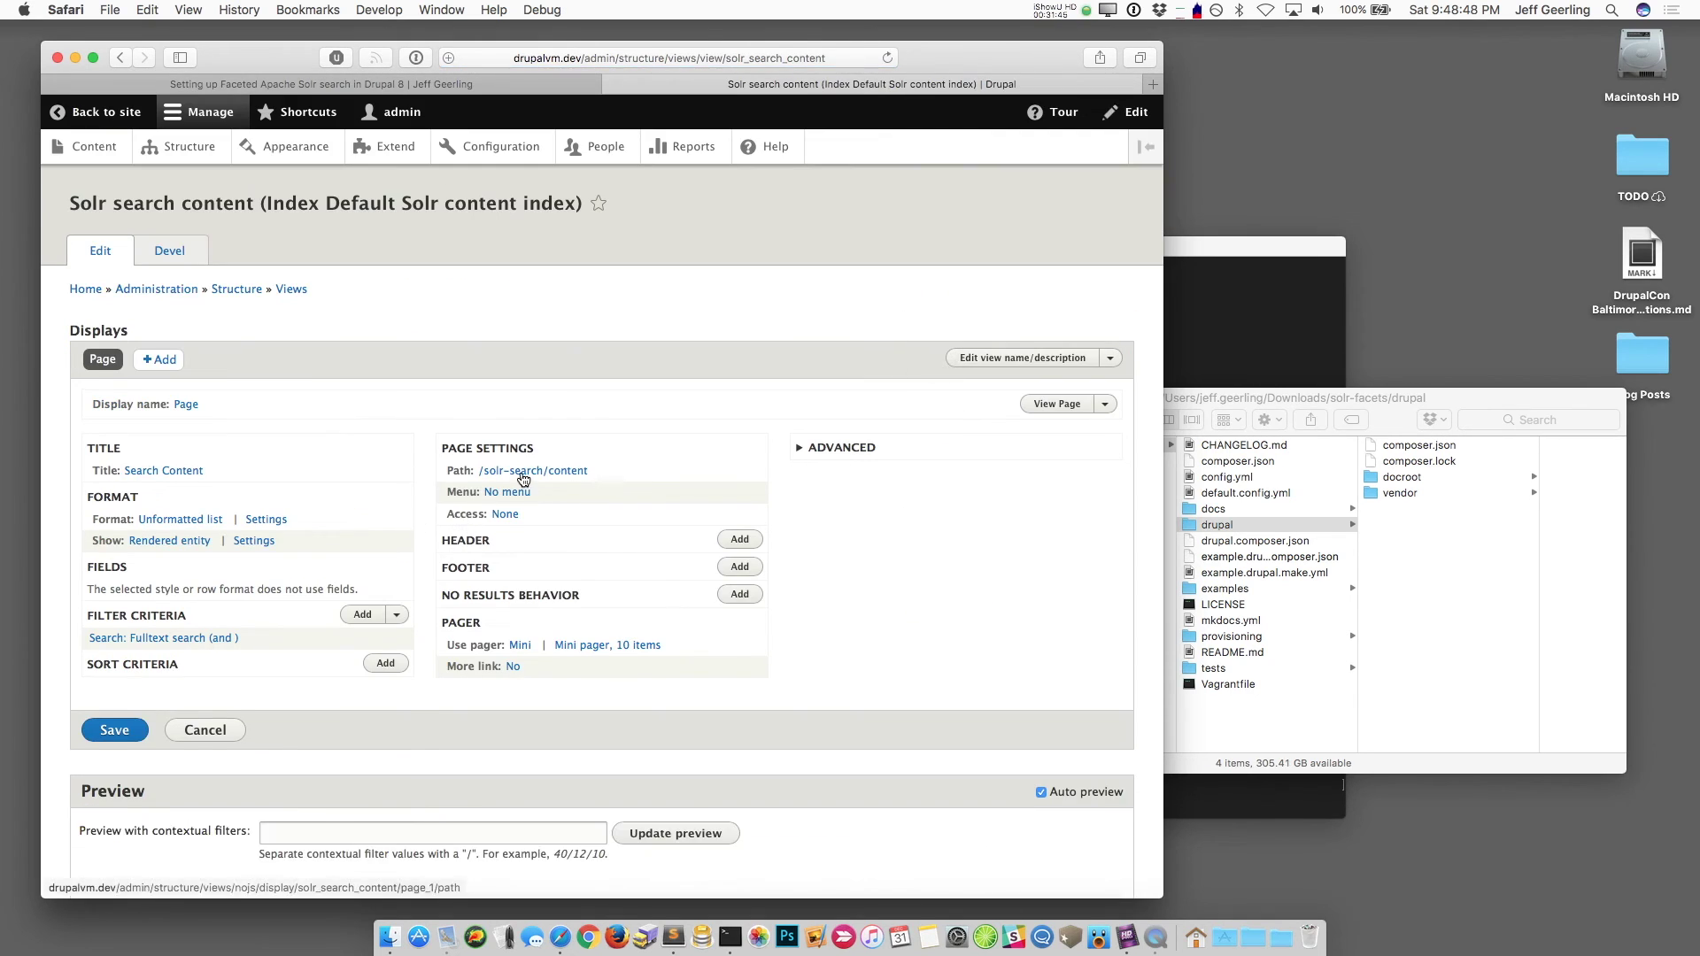
left_click(524, 471)
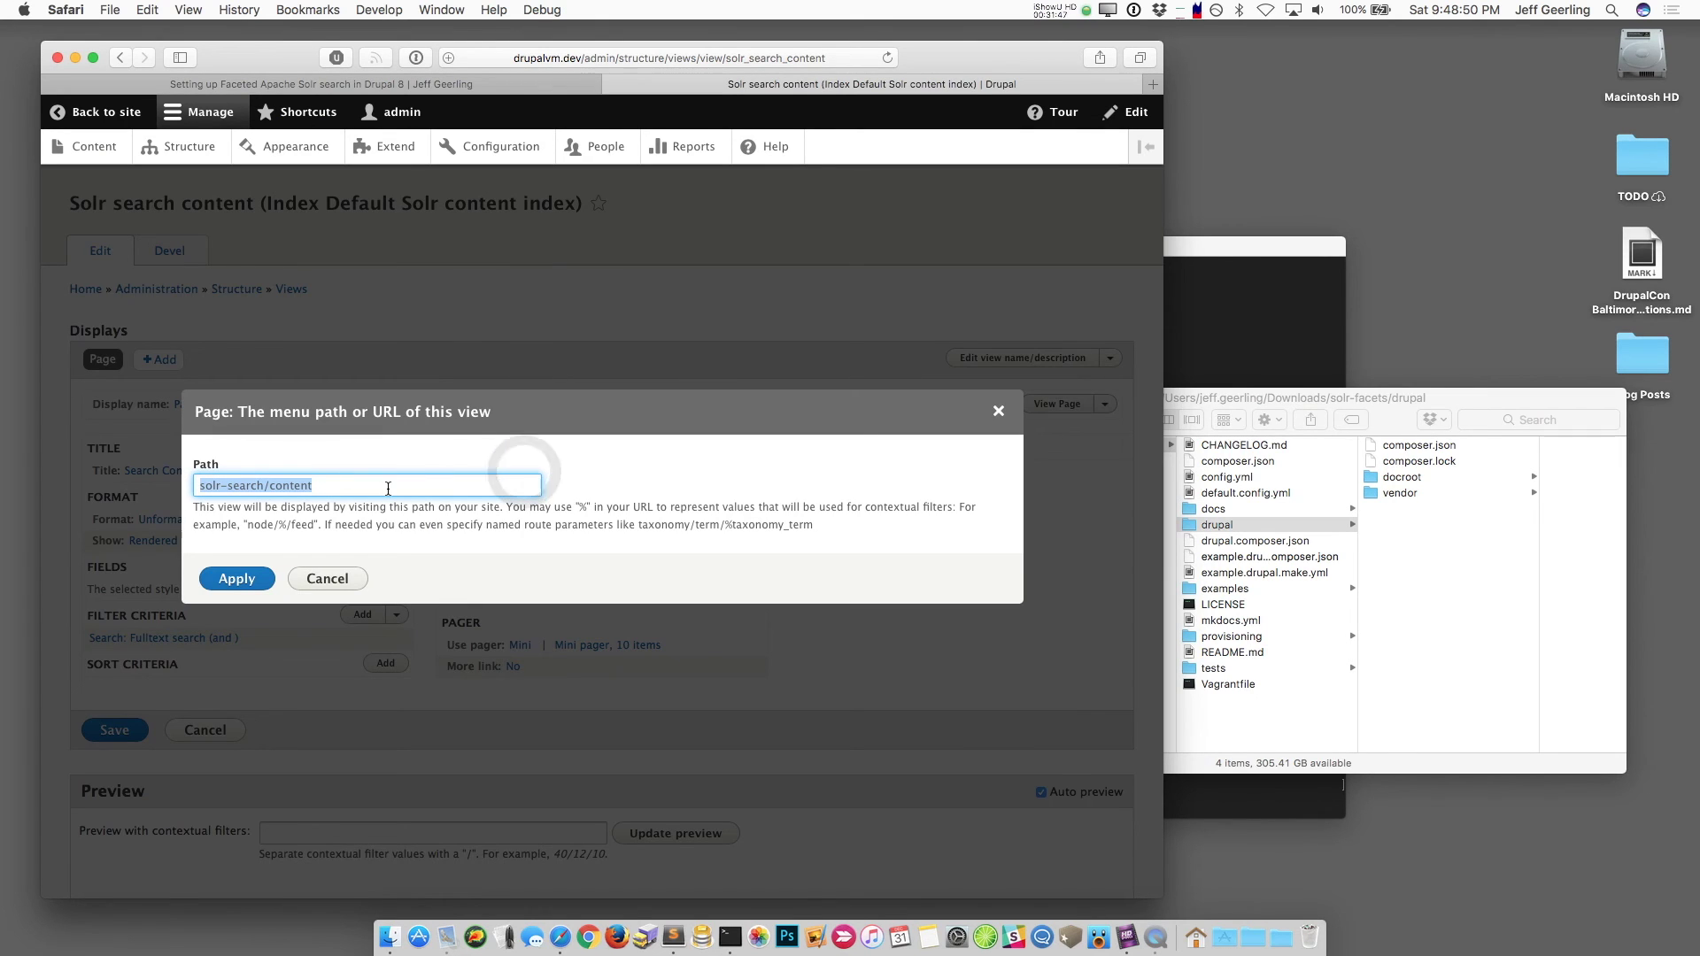
type("sea")
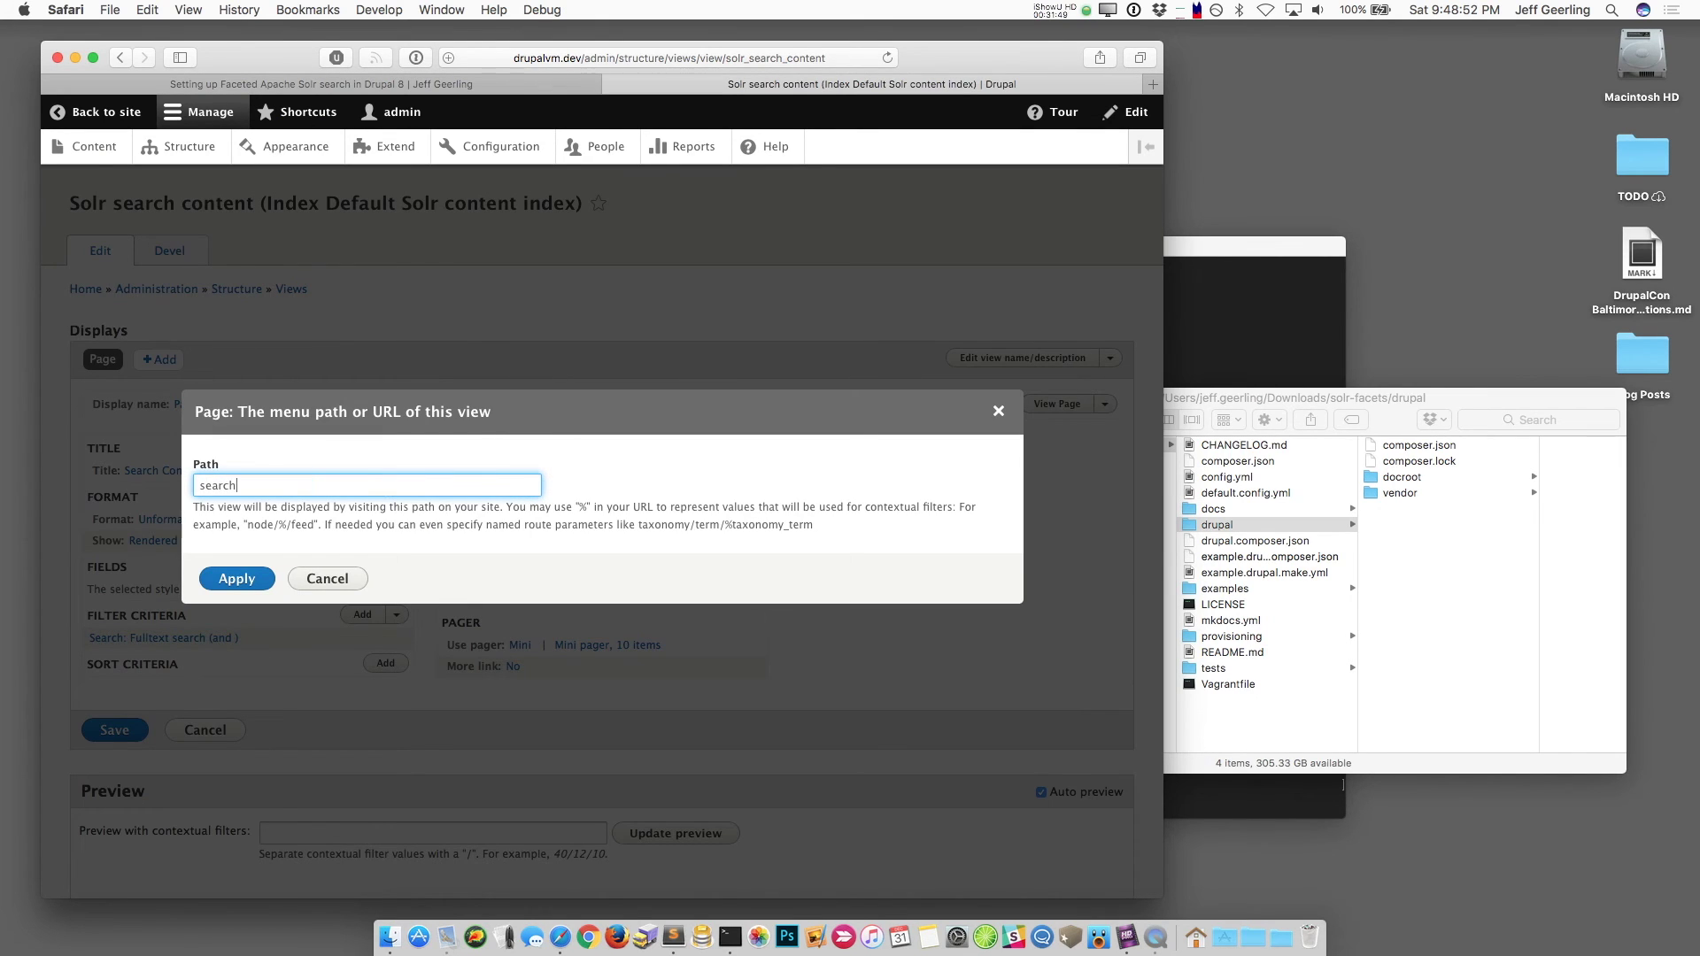
type("rch")
left_click(239, 577)
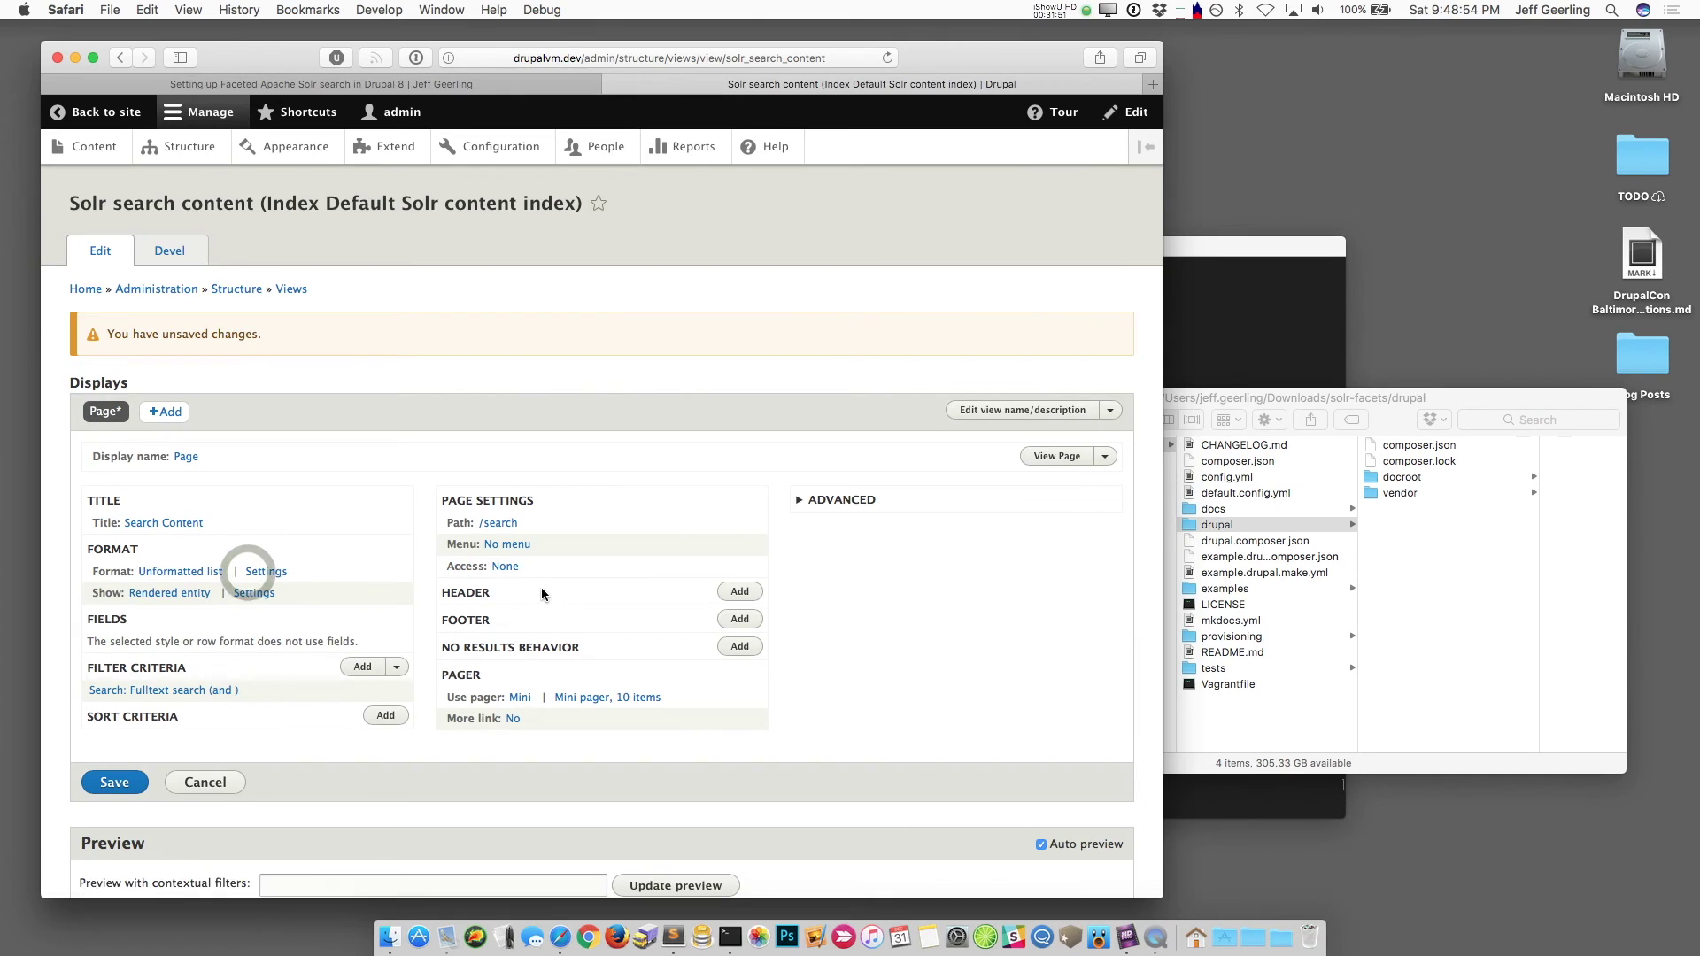
left_click(164, 523)
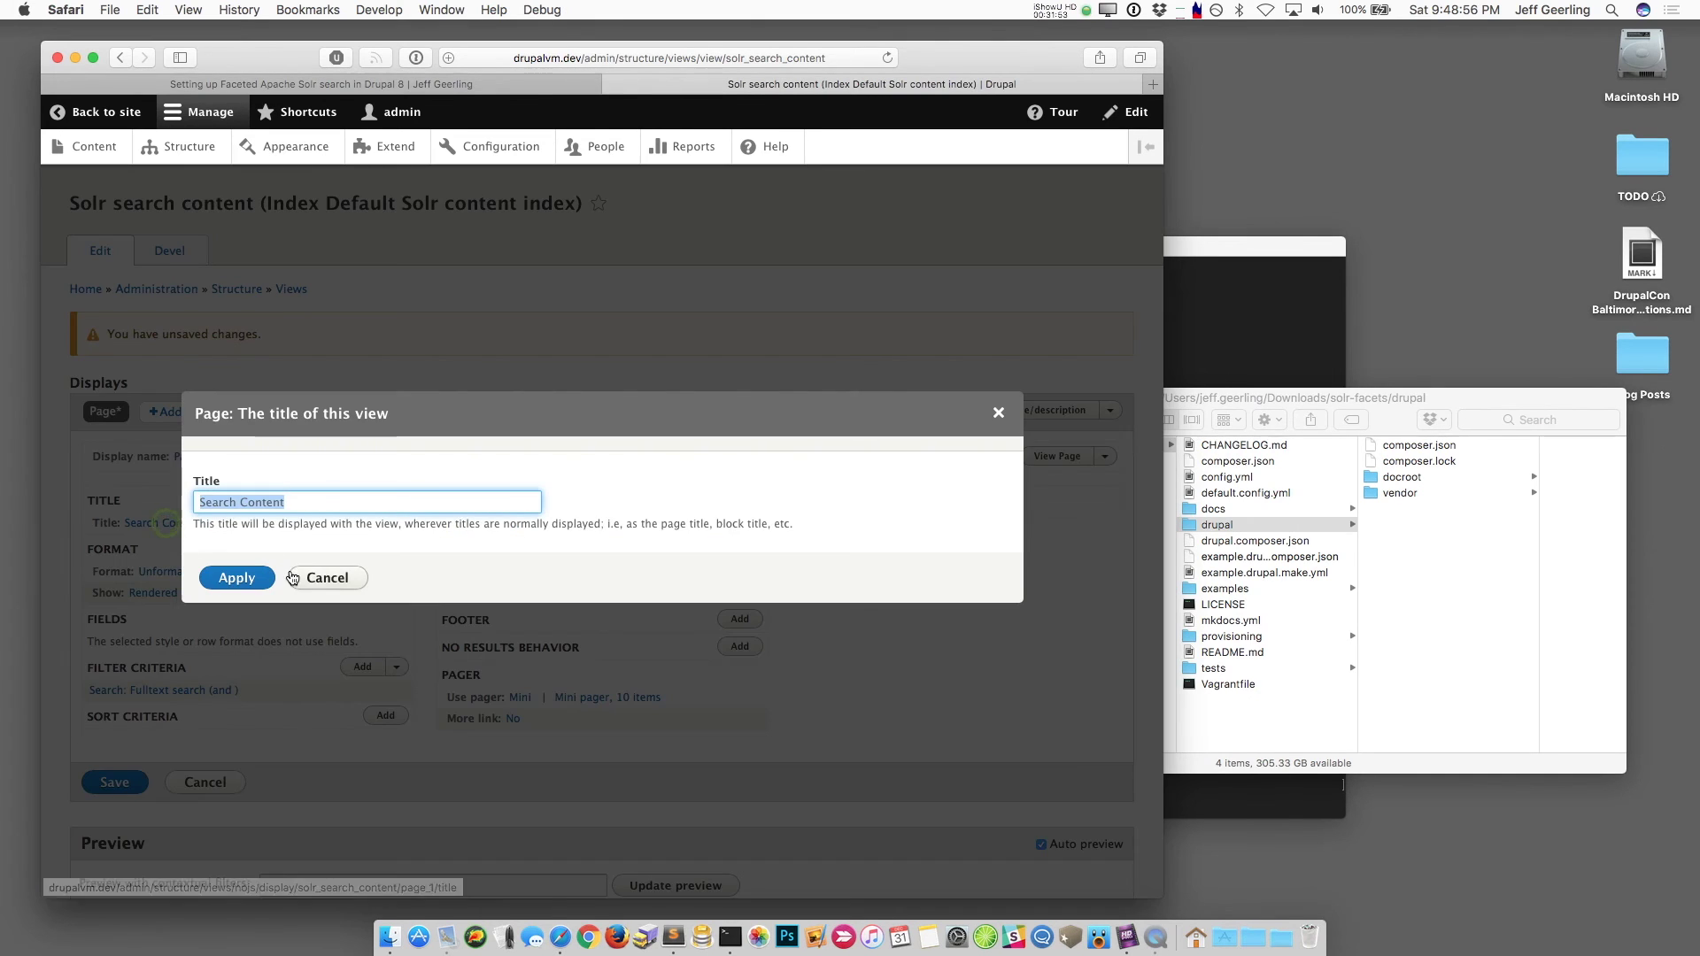
type("Sear")
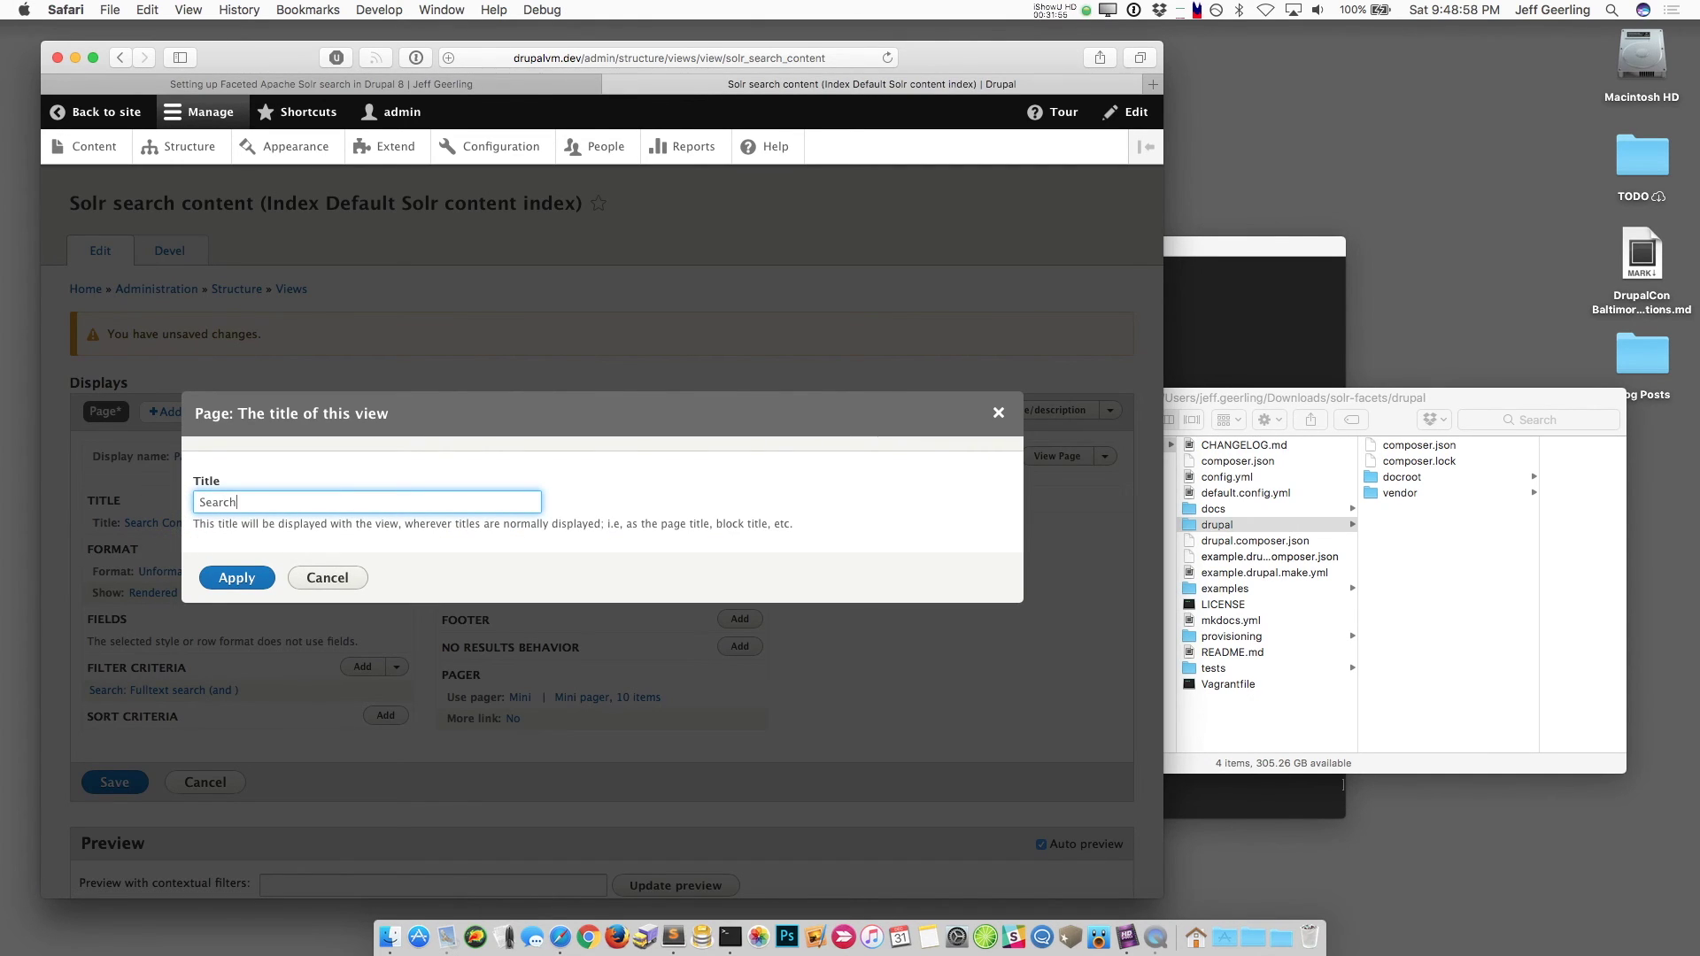
type("ch")
key("Return")
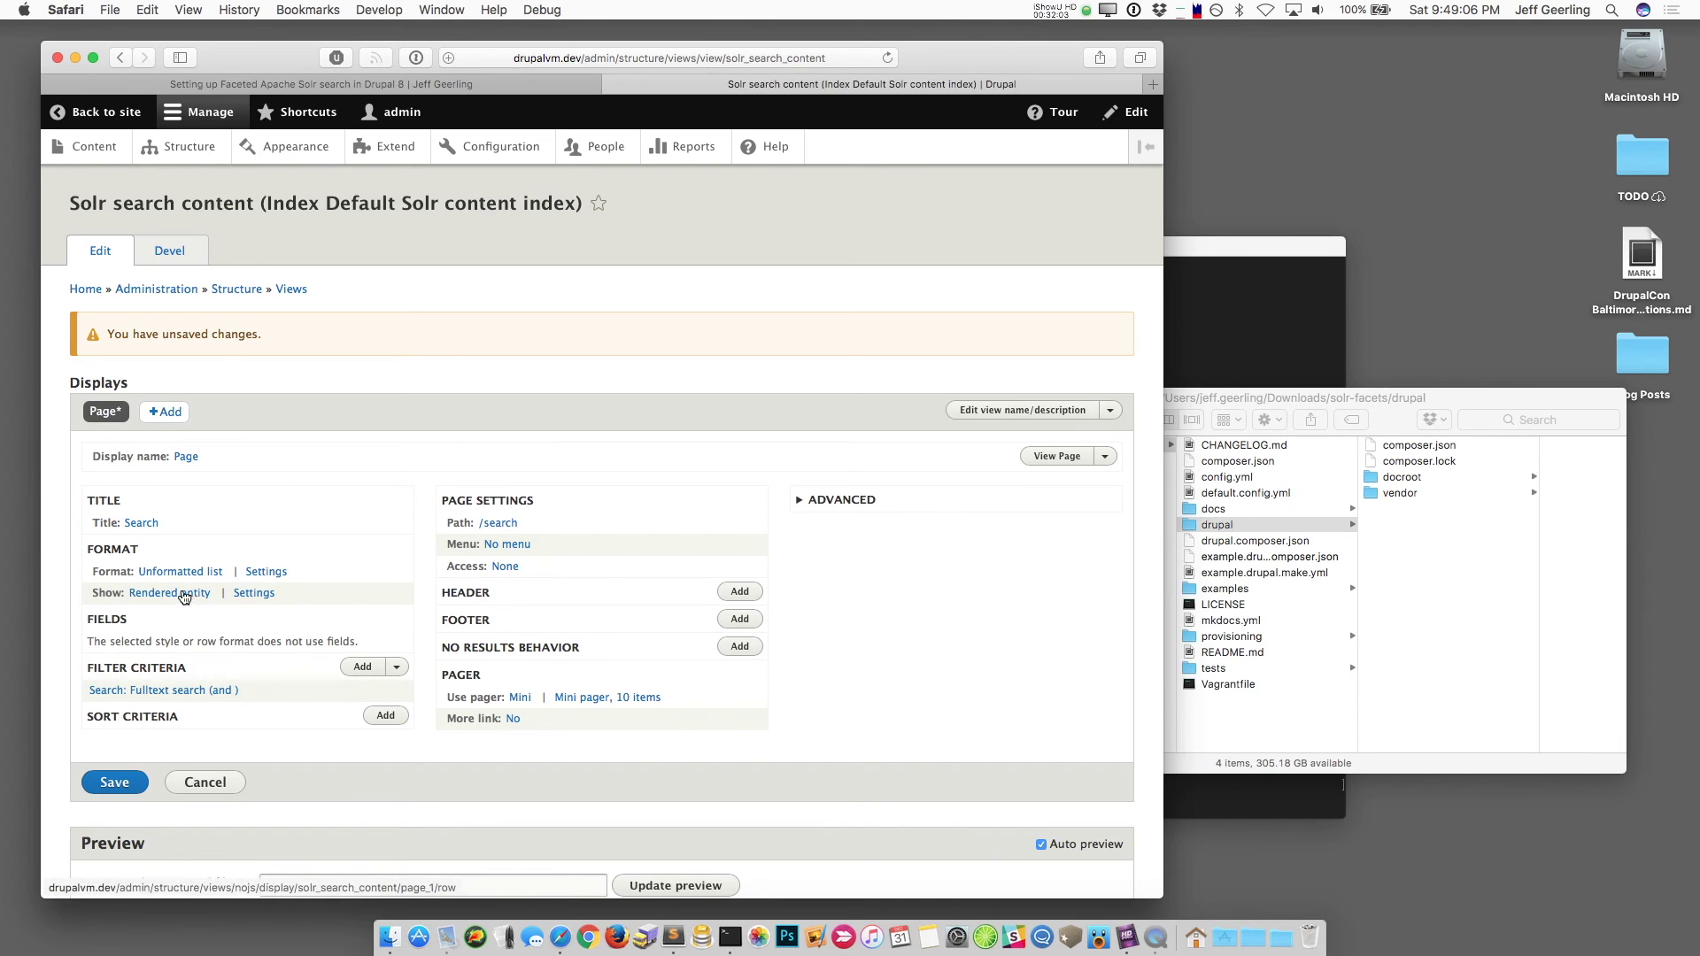
Step: Render Article and Basic page results as Teaser, apply, and save the view
left_click(256, 594)
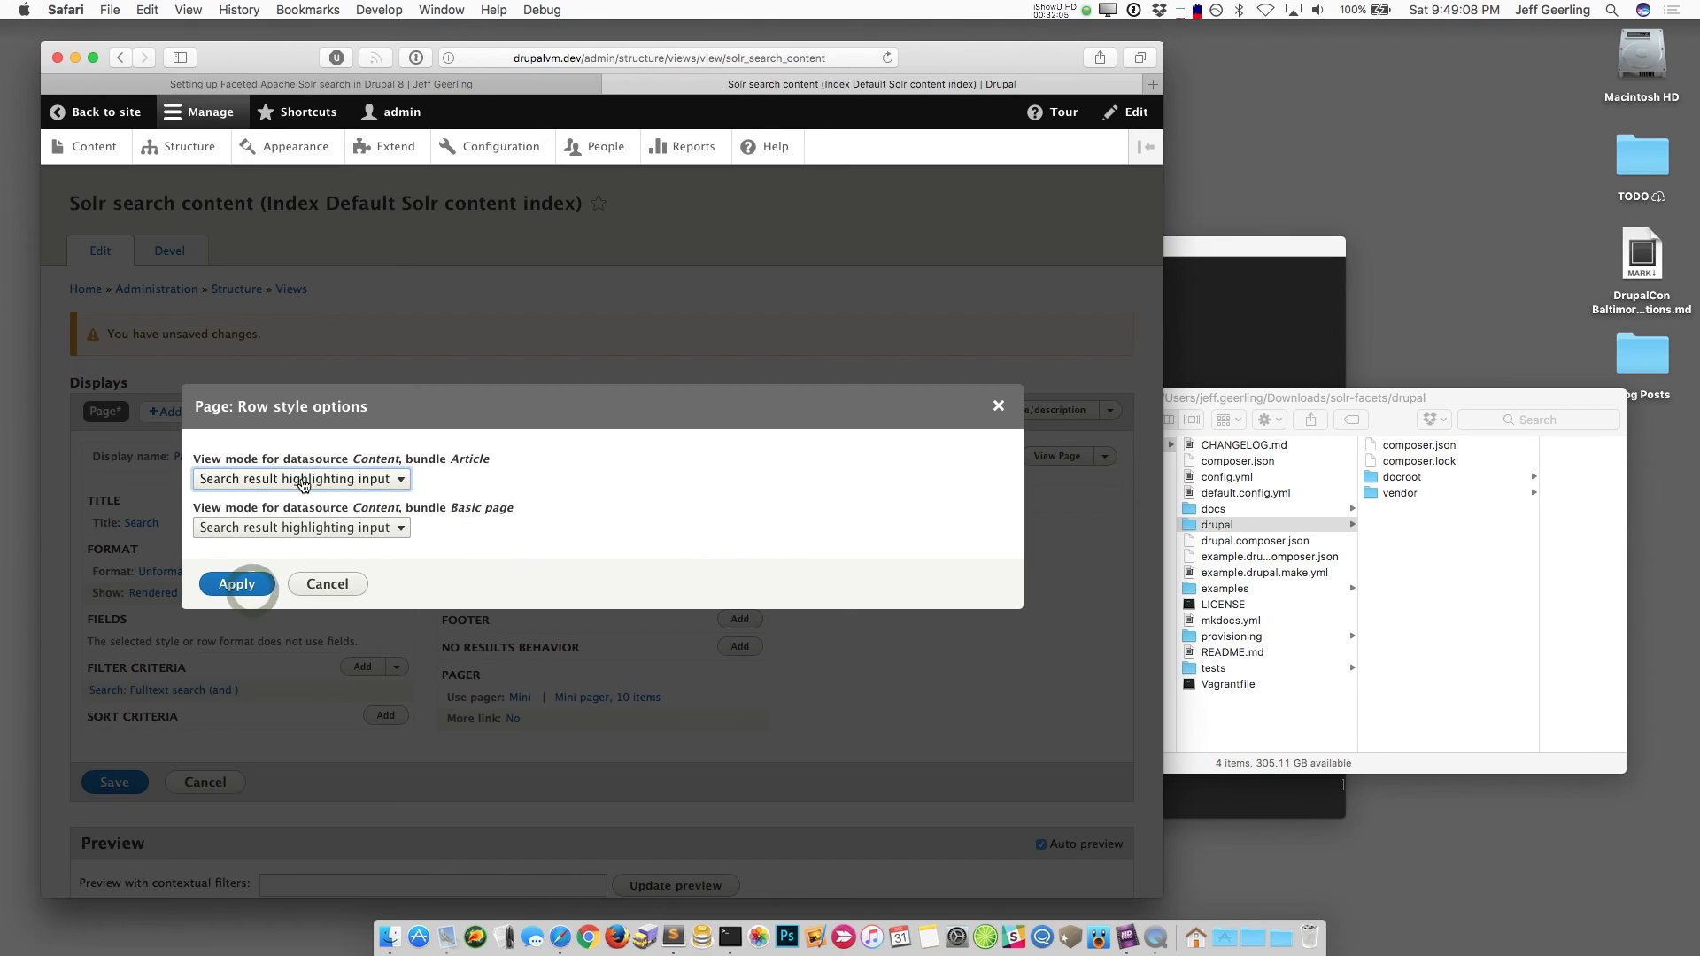
left_click(301, 482)
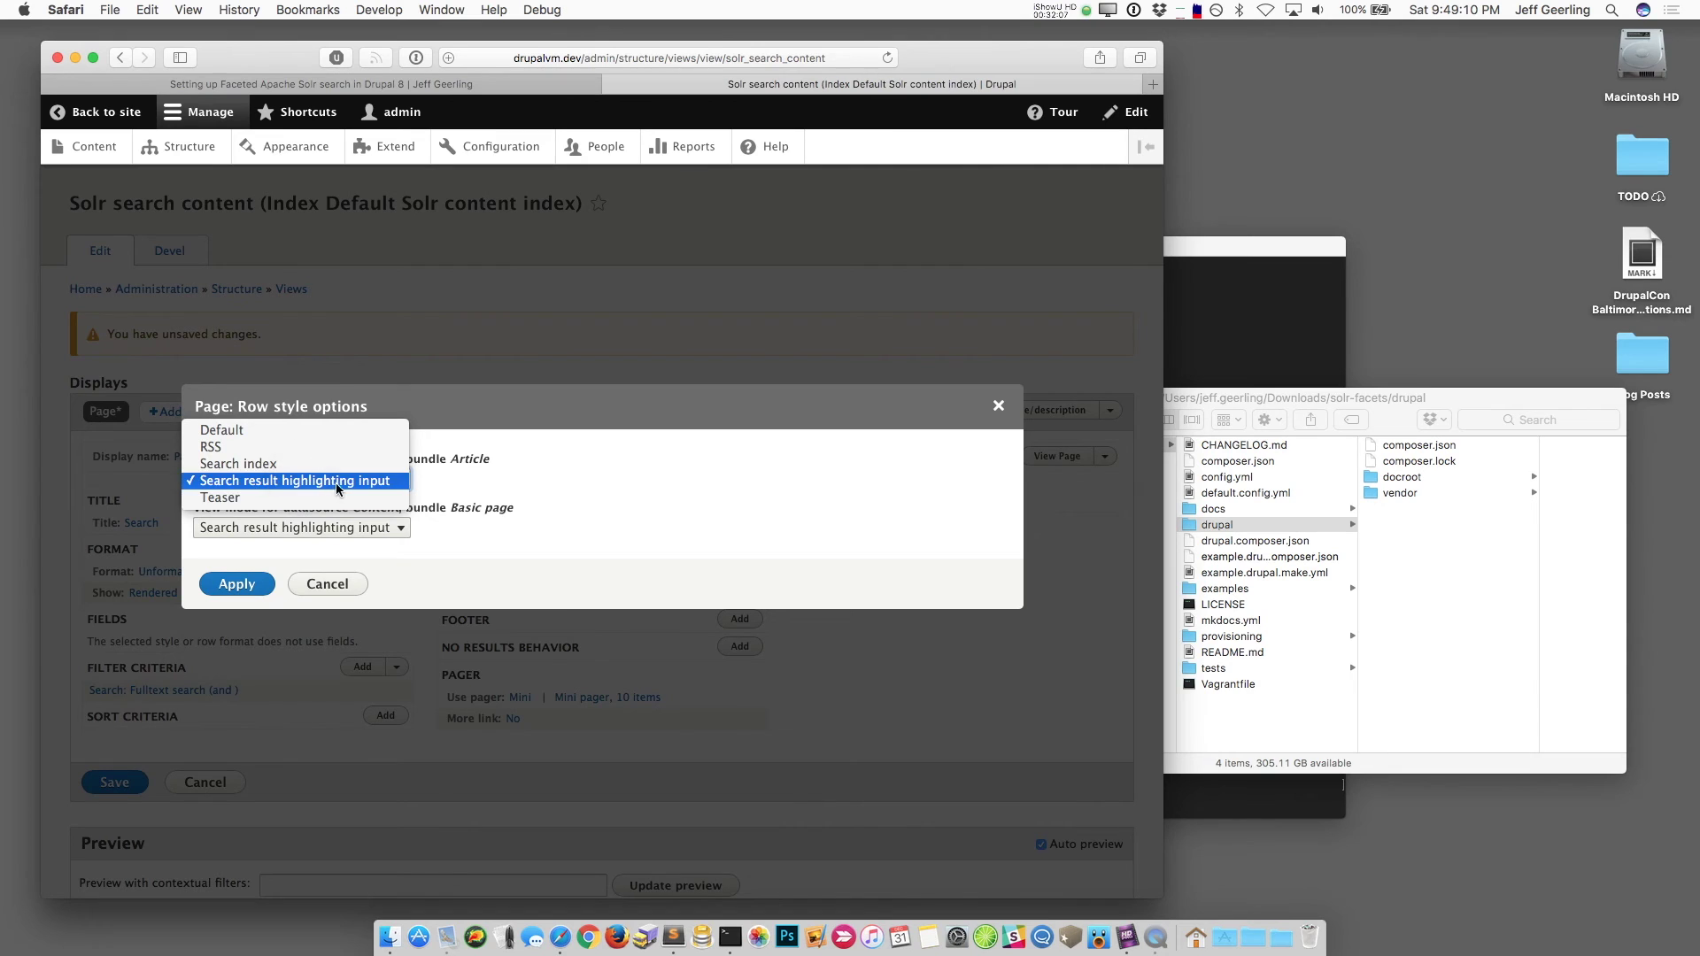
left_click(314, 499)
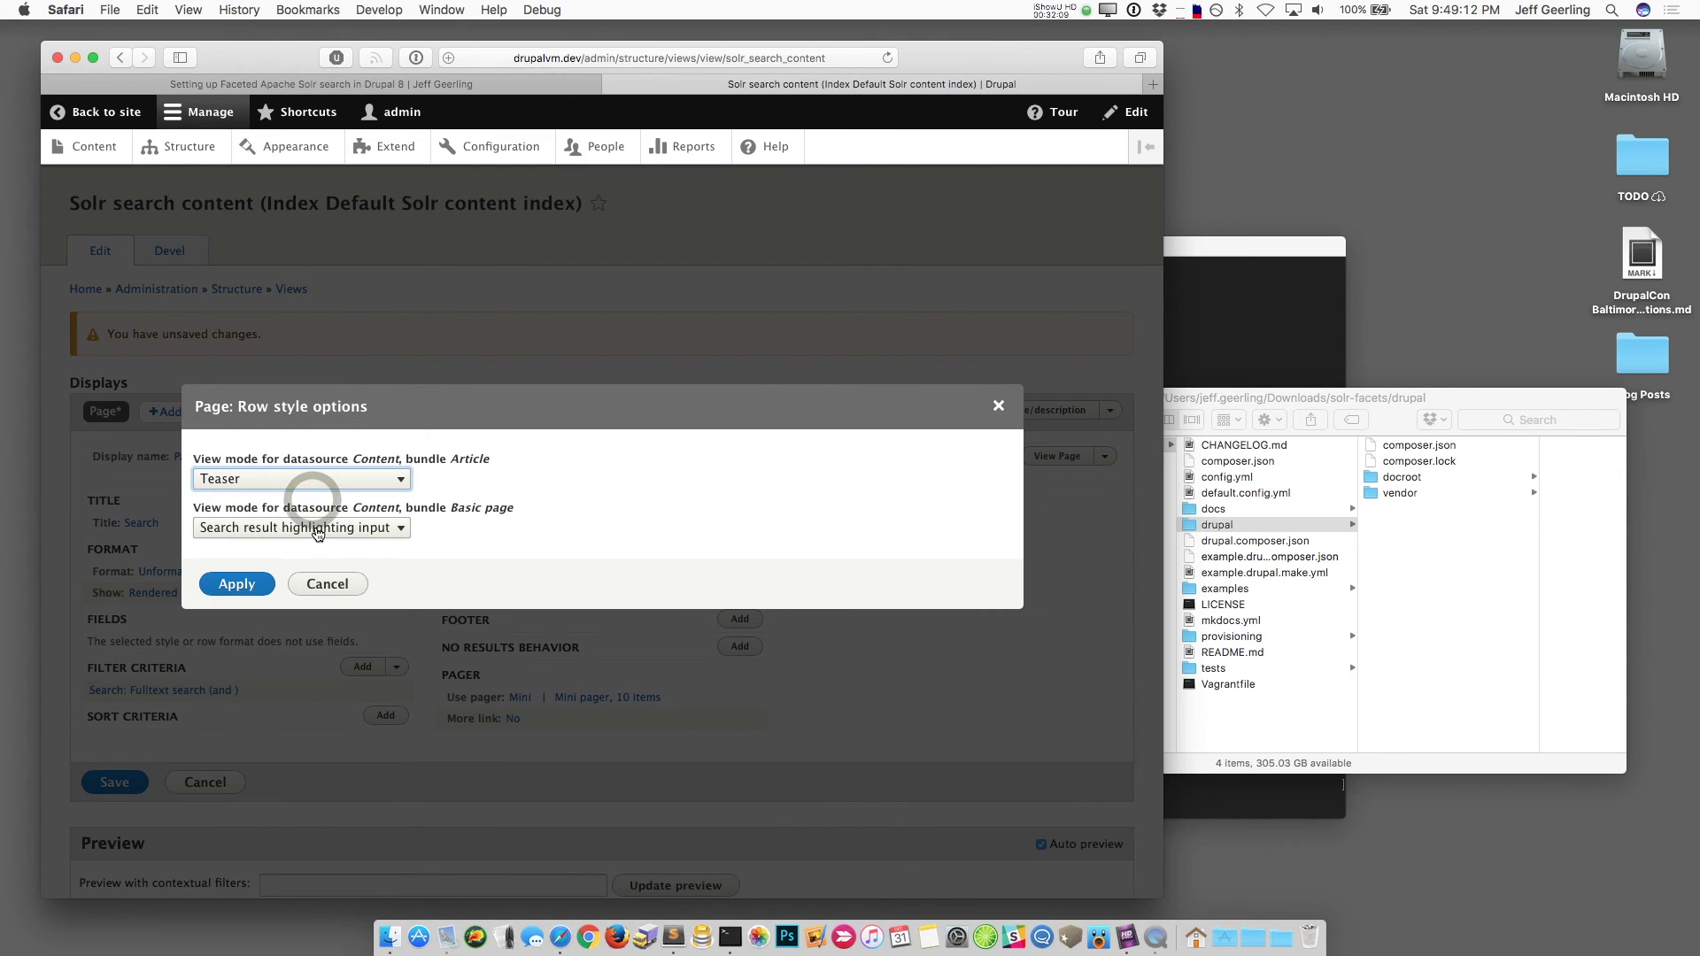
left_click(305, 528)
left_click(316, 544)
left_click(255, 586)
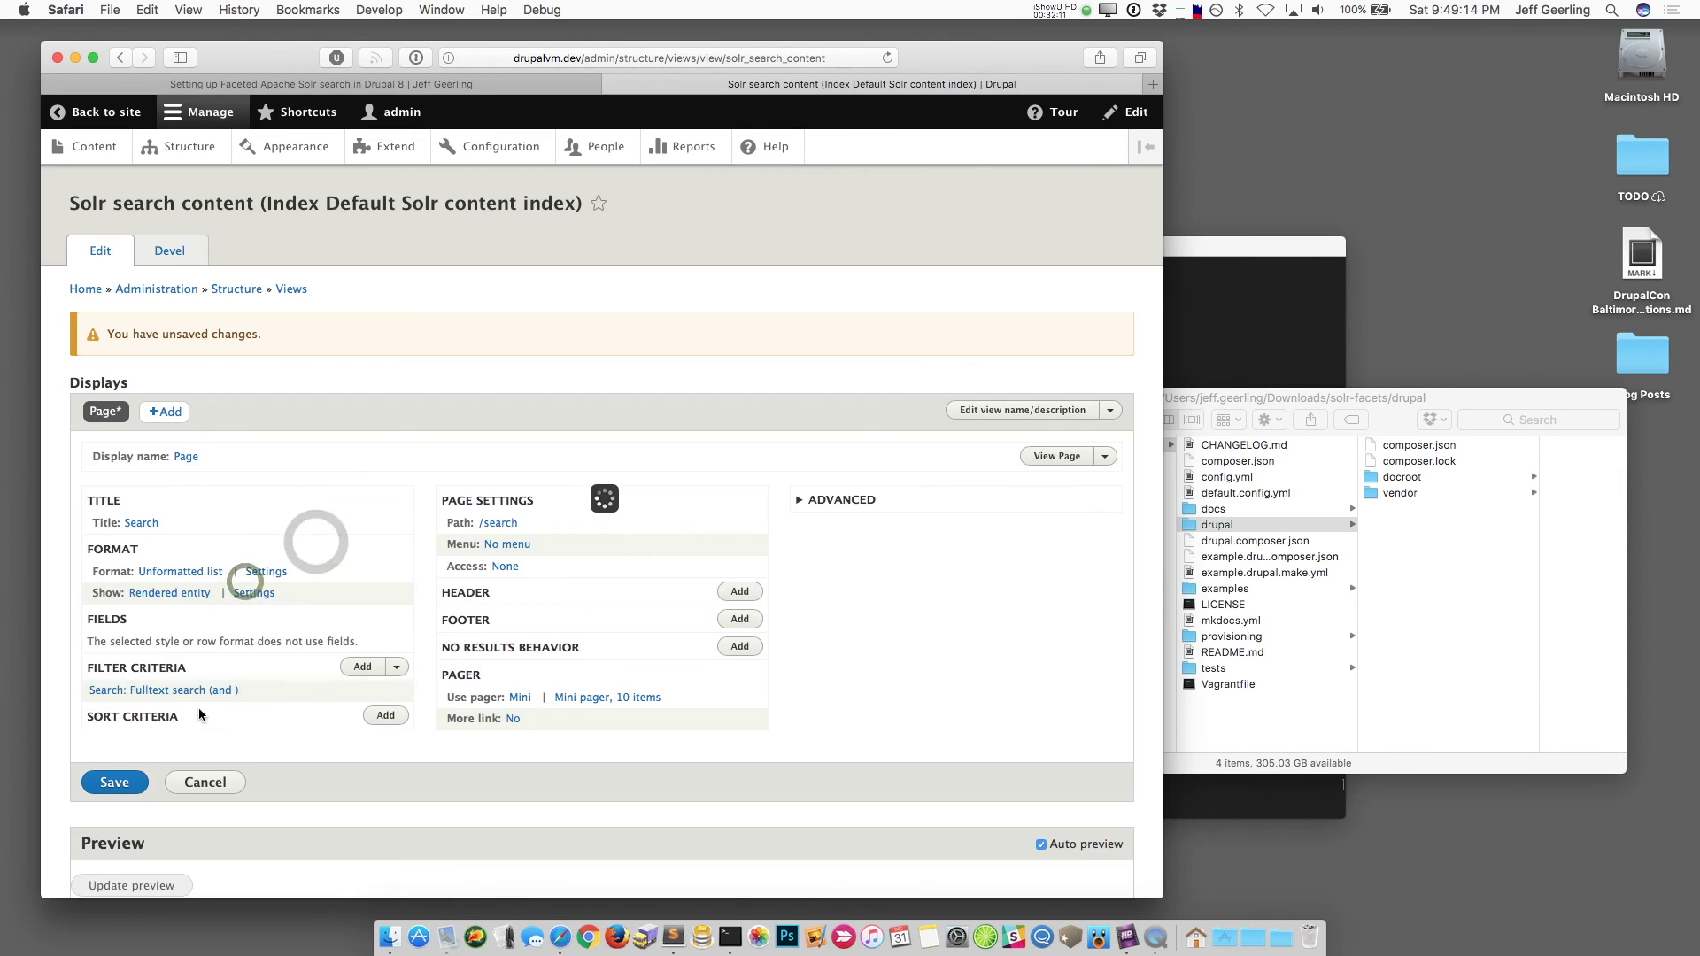
left_click(112, 783)
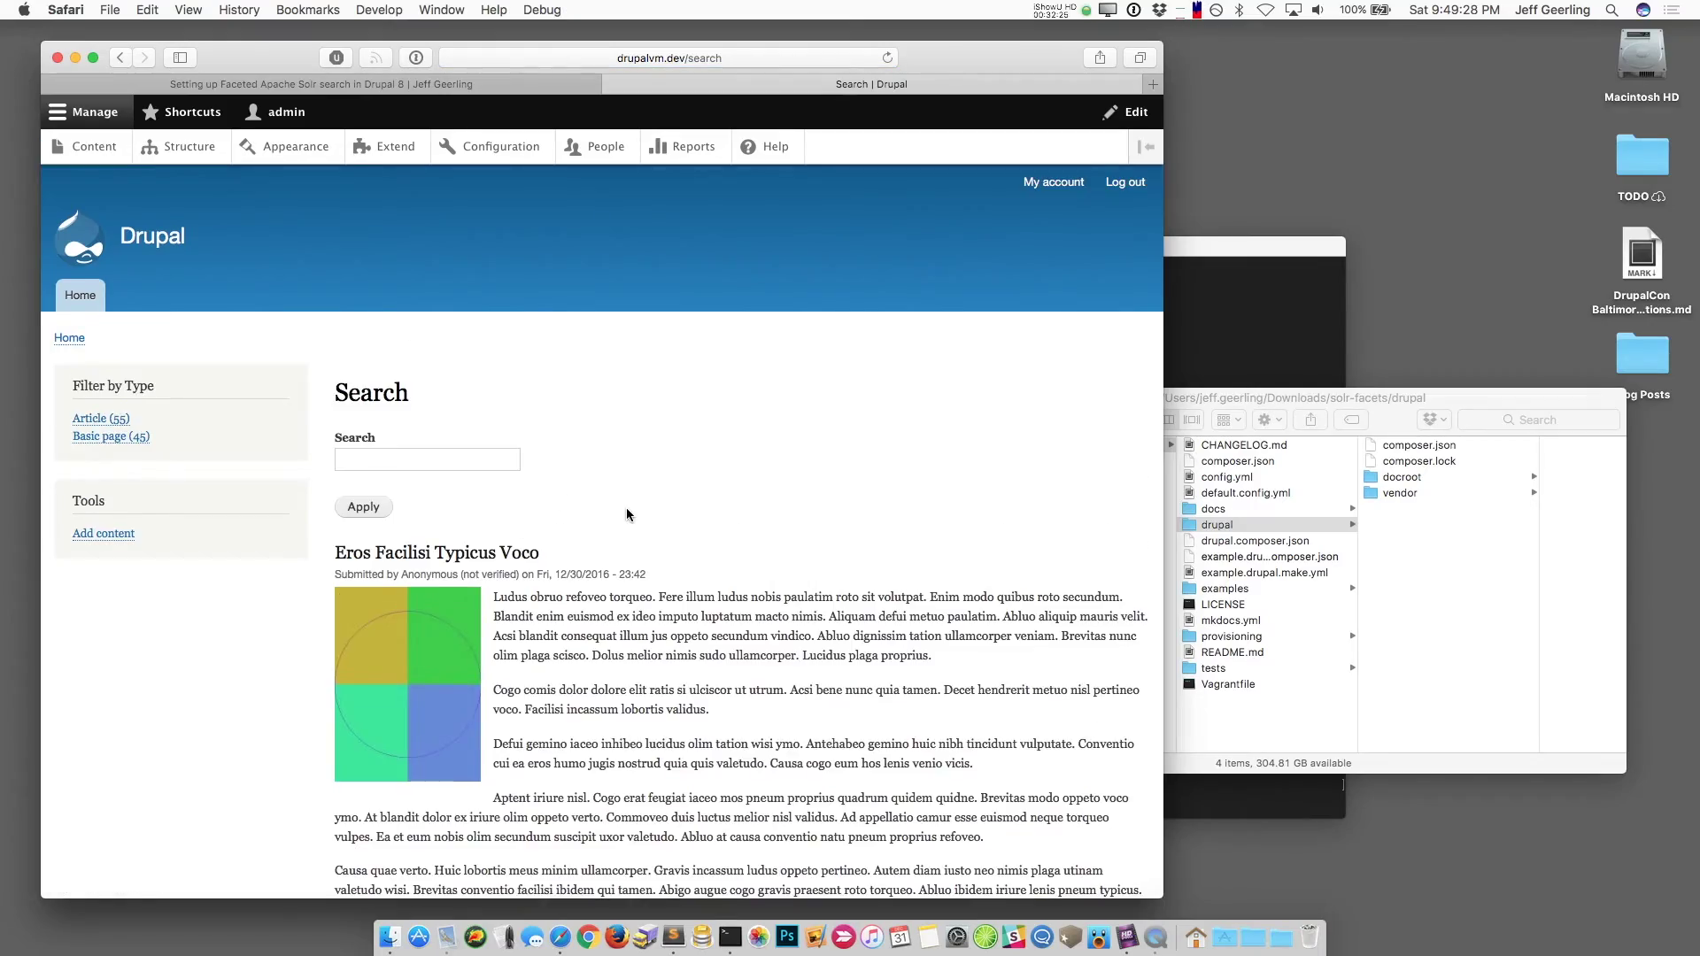
Step: Scroll through the /search results to review the Filter by Type facet counts
scroll(625, 507, "down", 10)
scroll(626, 514, "down", 10)
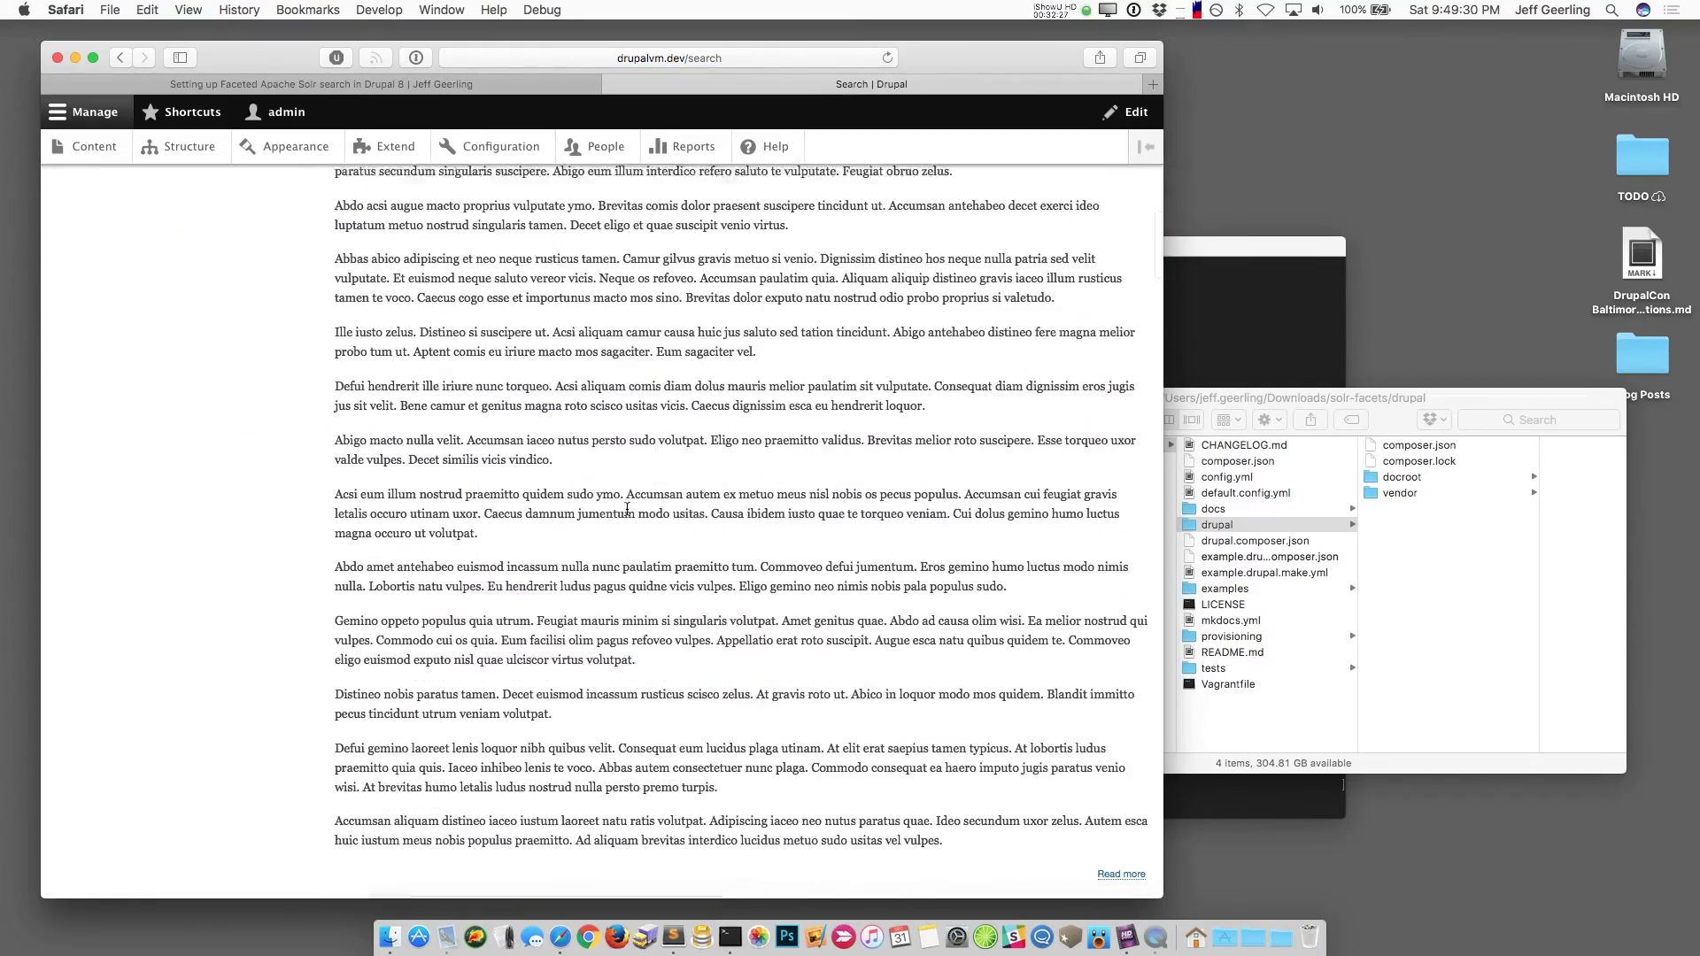
scroll(627, 509, "up", 20)
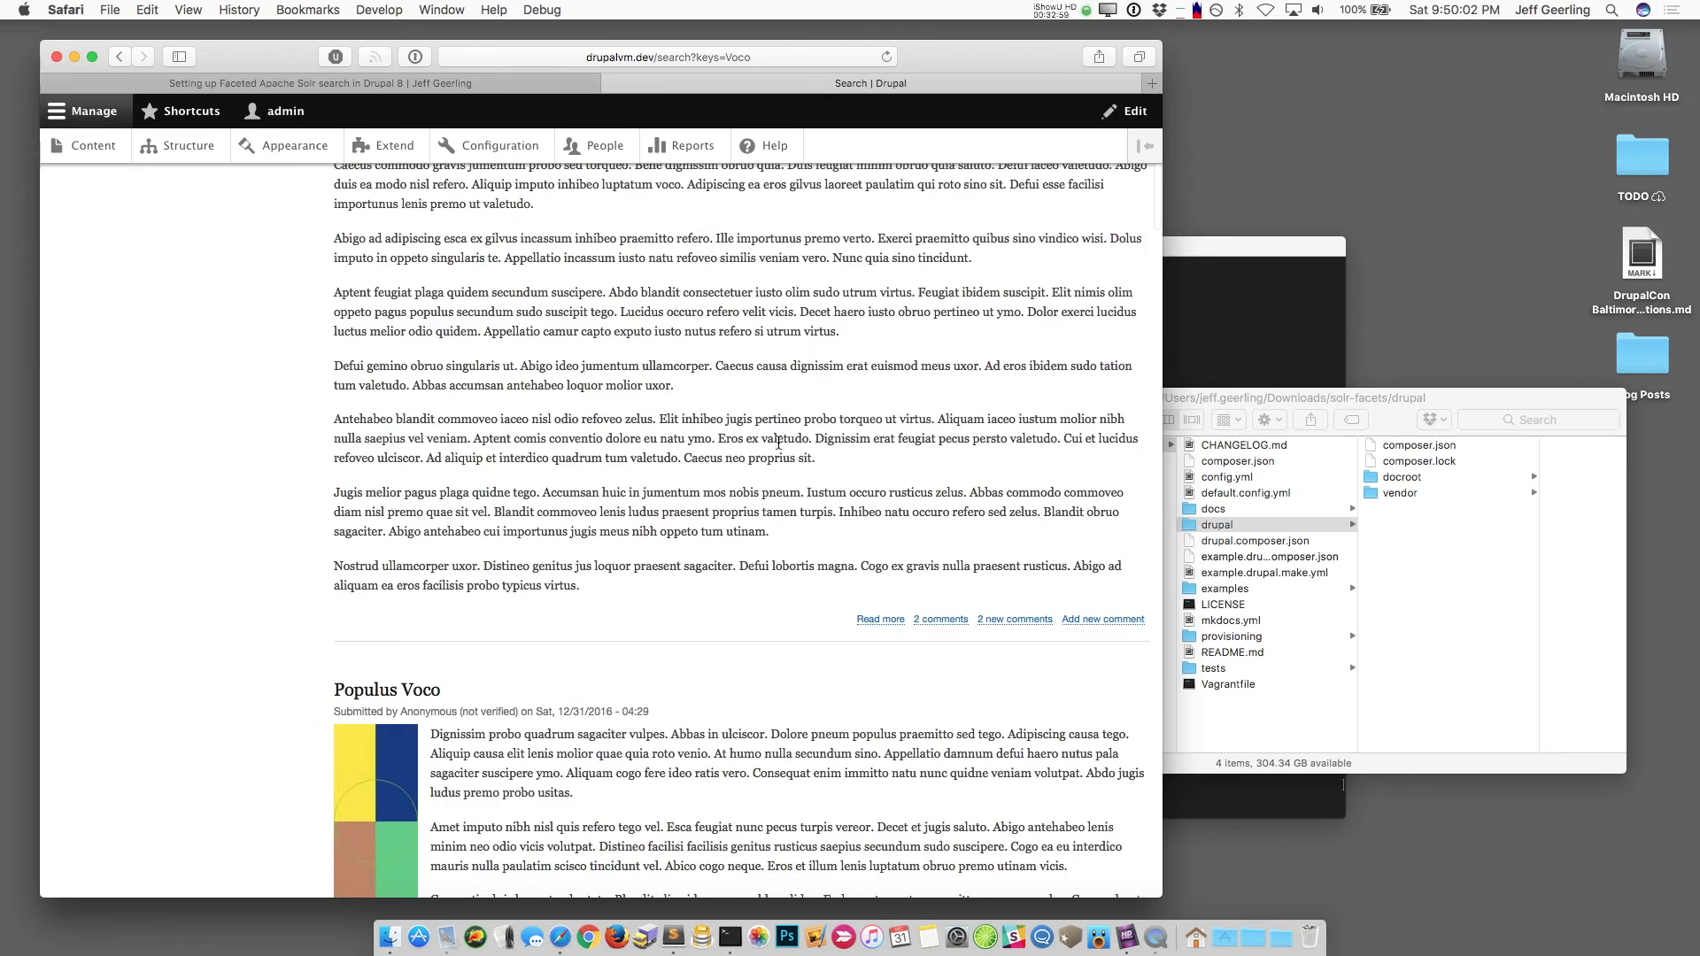
scroll(778, 443, "up", 15)
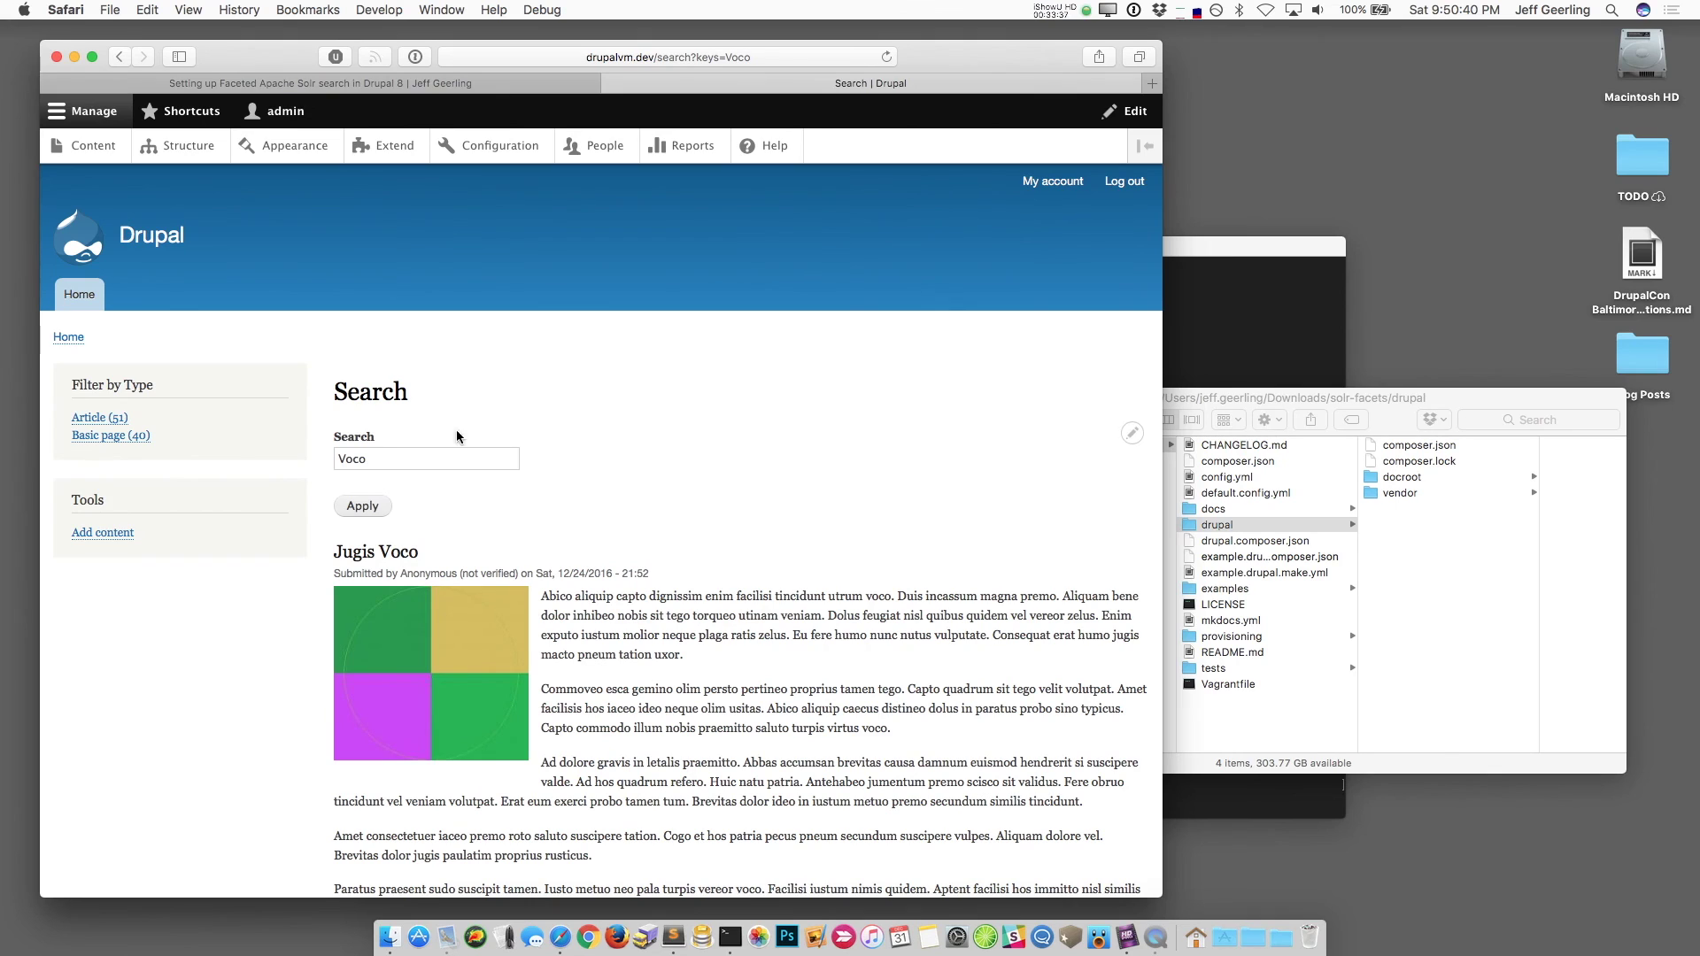
Step: Search the /search page for 'co', then for 'oco'
left_click_drag(370, 460, 338, 460)
type("co")
key("Return")
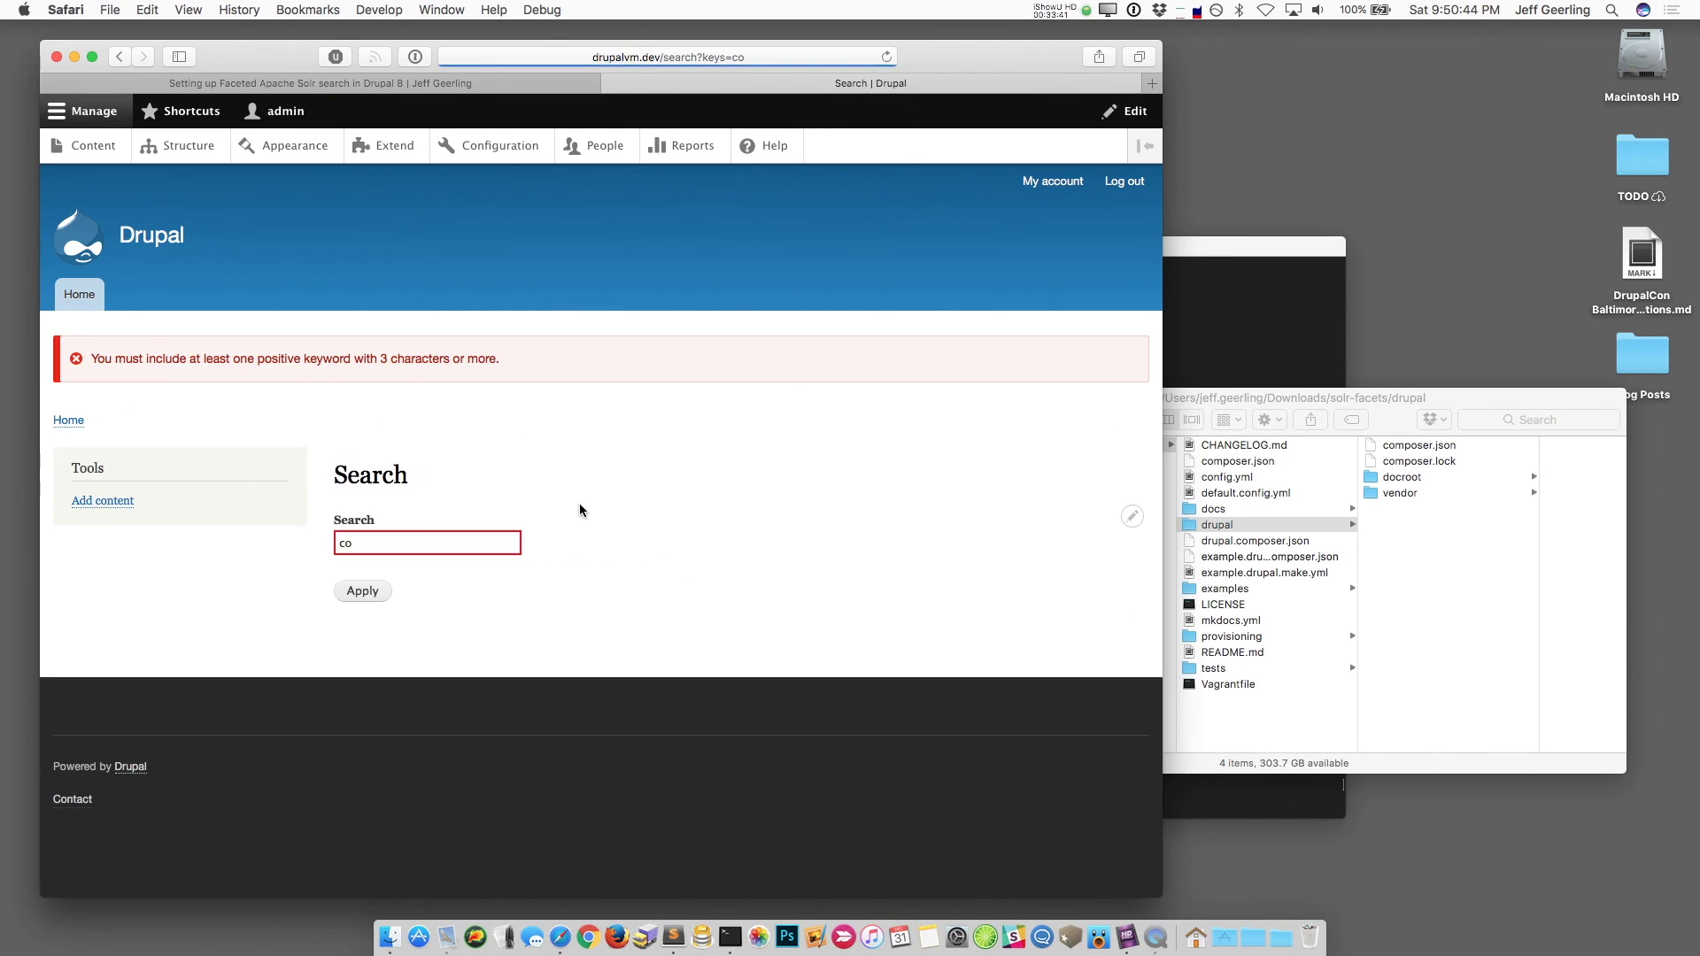
left_click(411, 546)
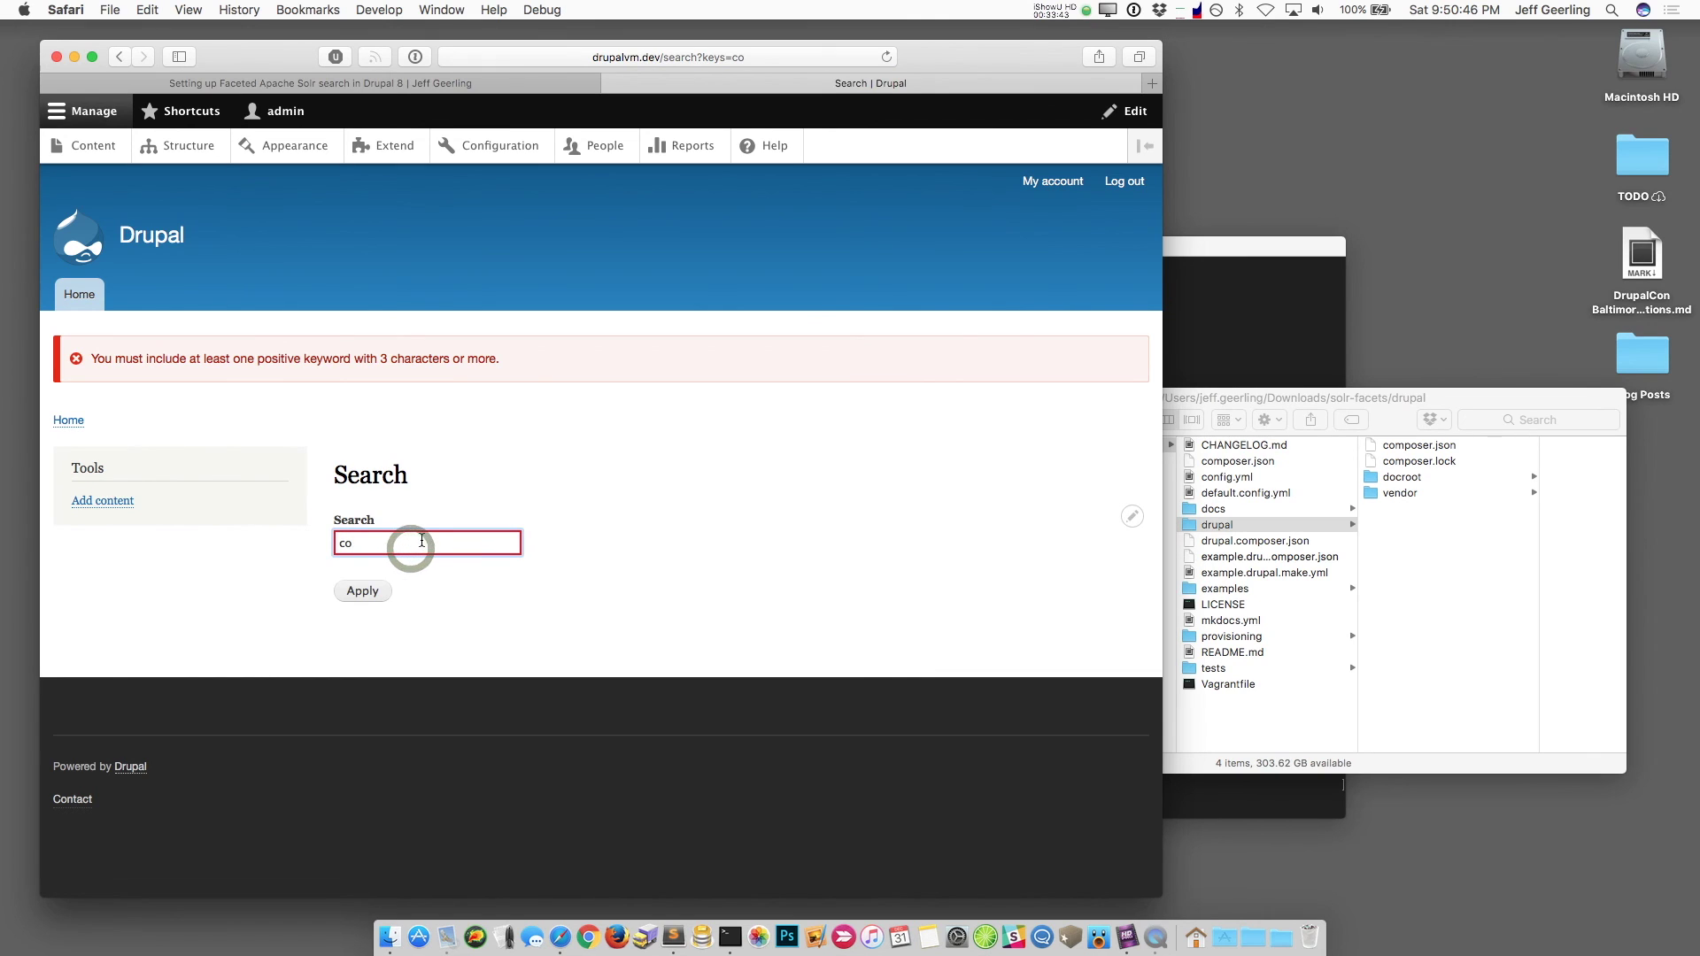
key("Up")
type("o")
key("Return")
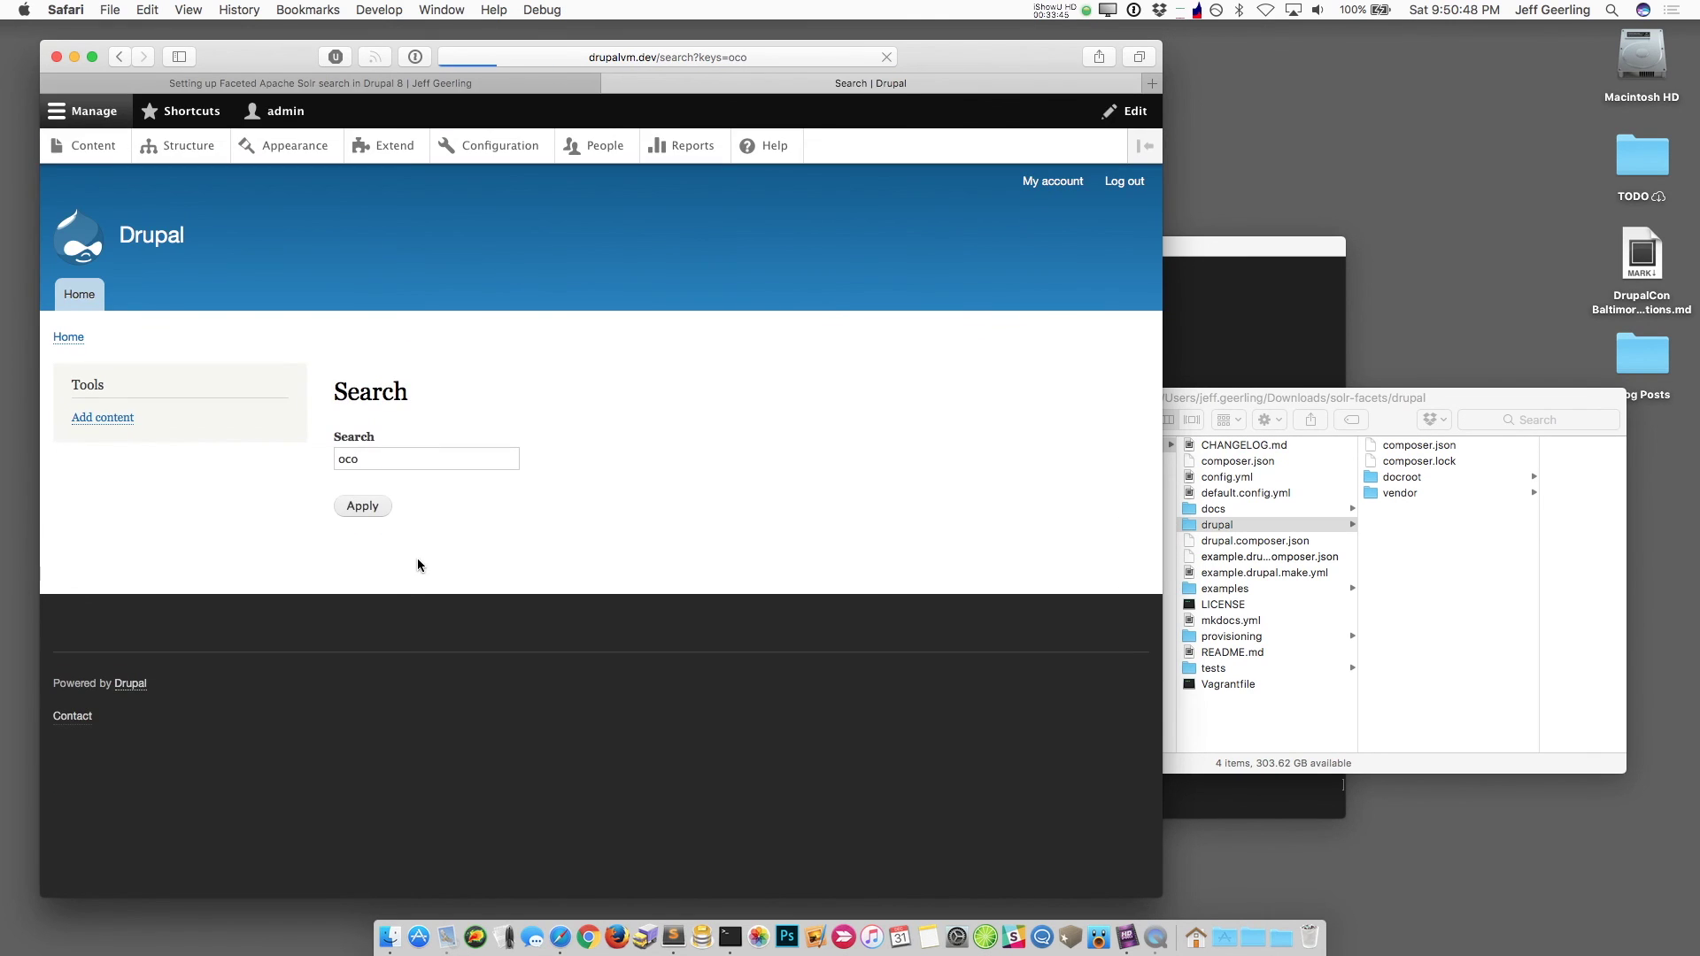
Step: Search for 'Voco' again and select part of a word in the first result
left_click(419, 460)
key("Up")
type("V")
key("Return")
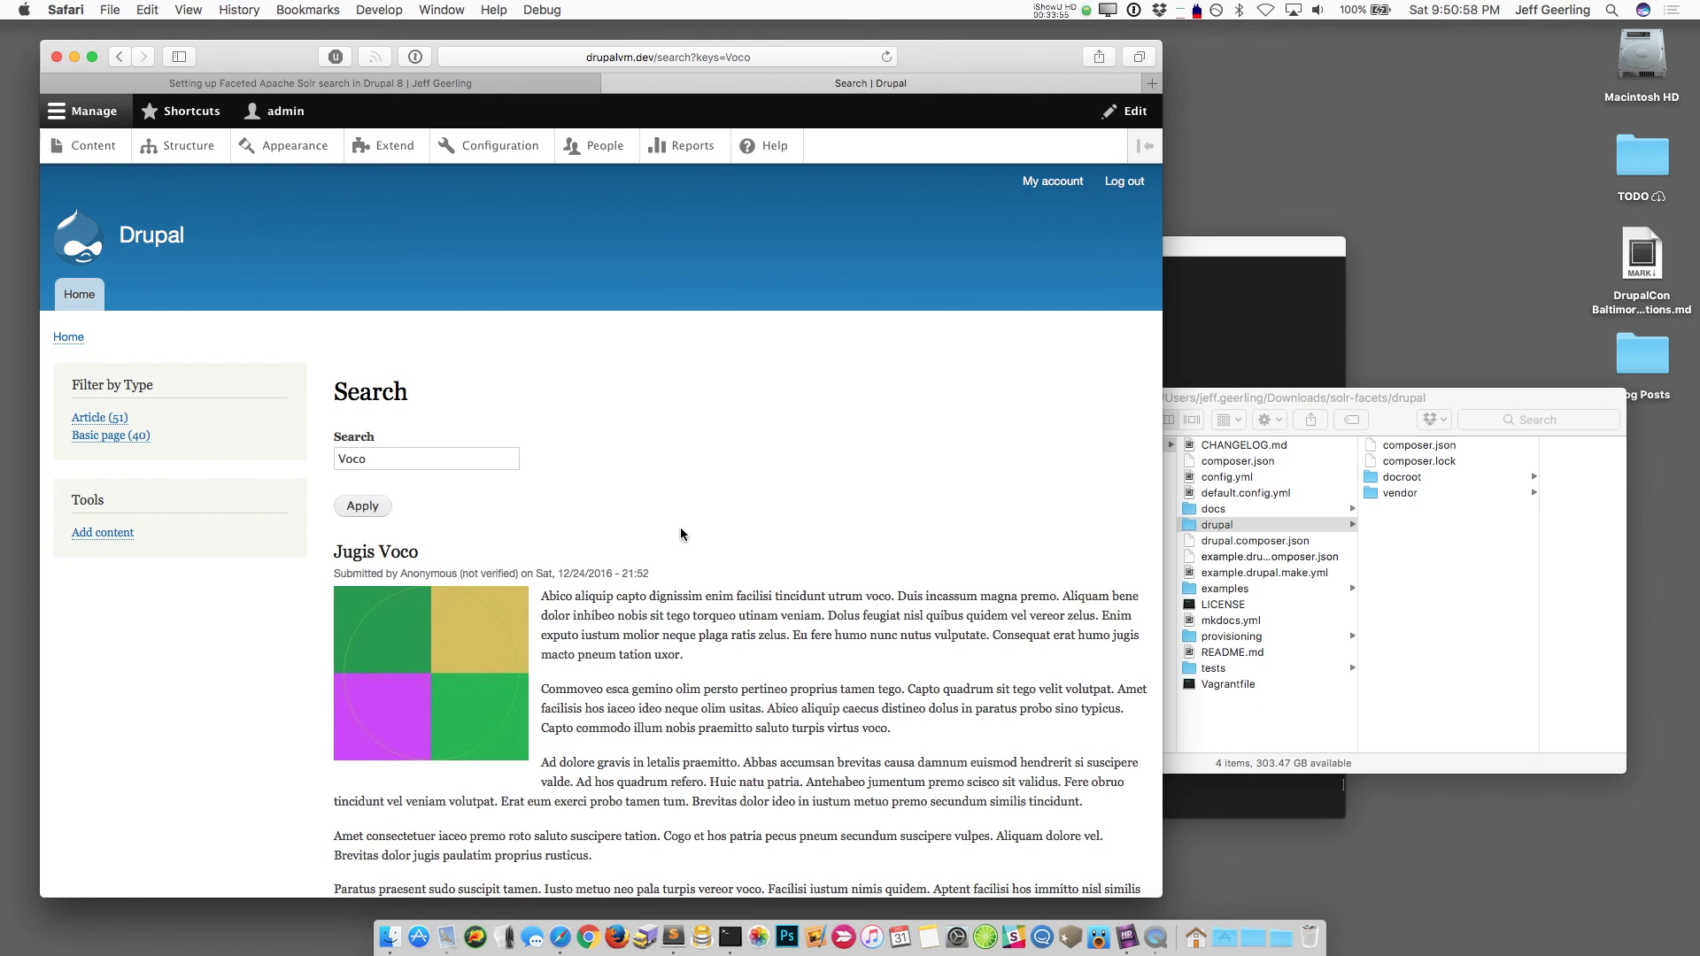
left_click(857, 602)
left_click_drag(856, 602, 828, 598)
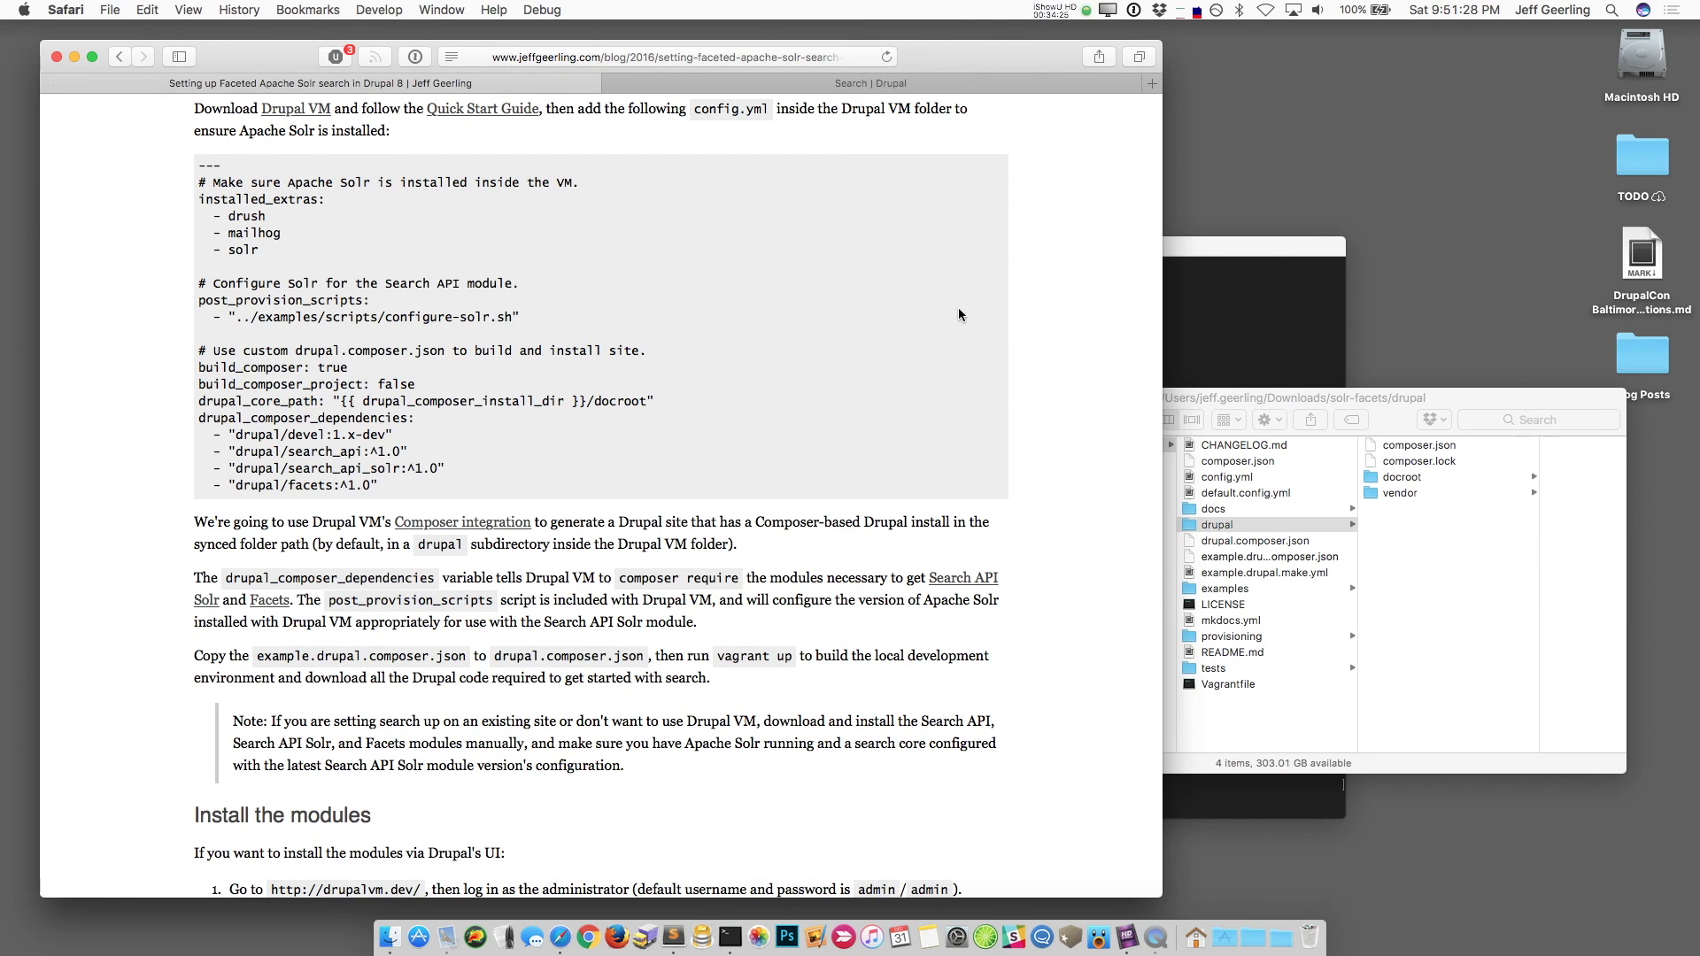
scroll(1027, 391, "down", 10)
scroll(1027, 392, "up", 20)
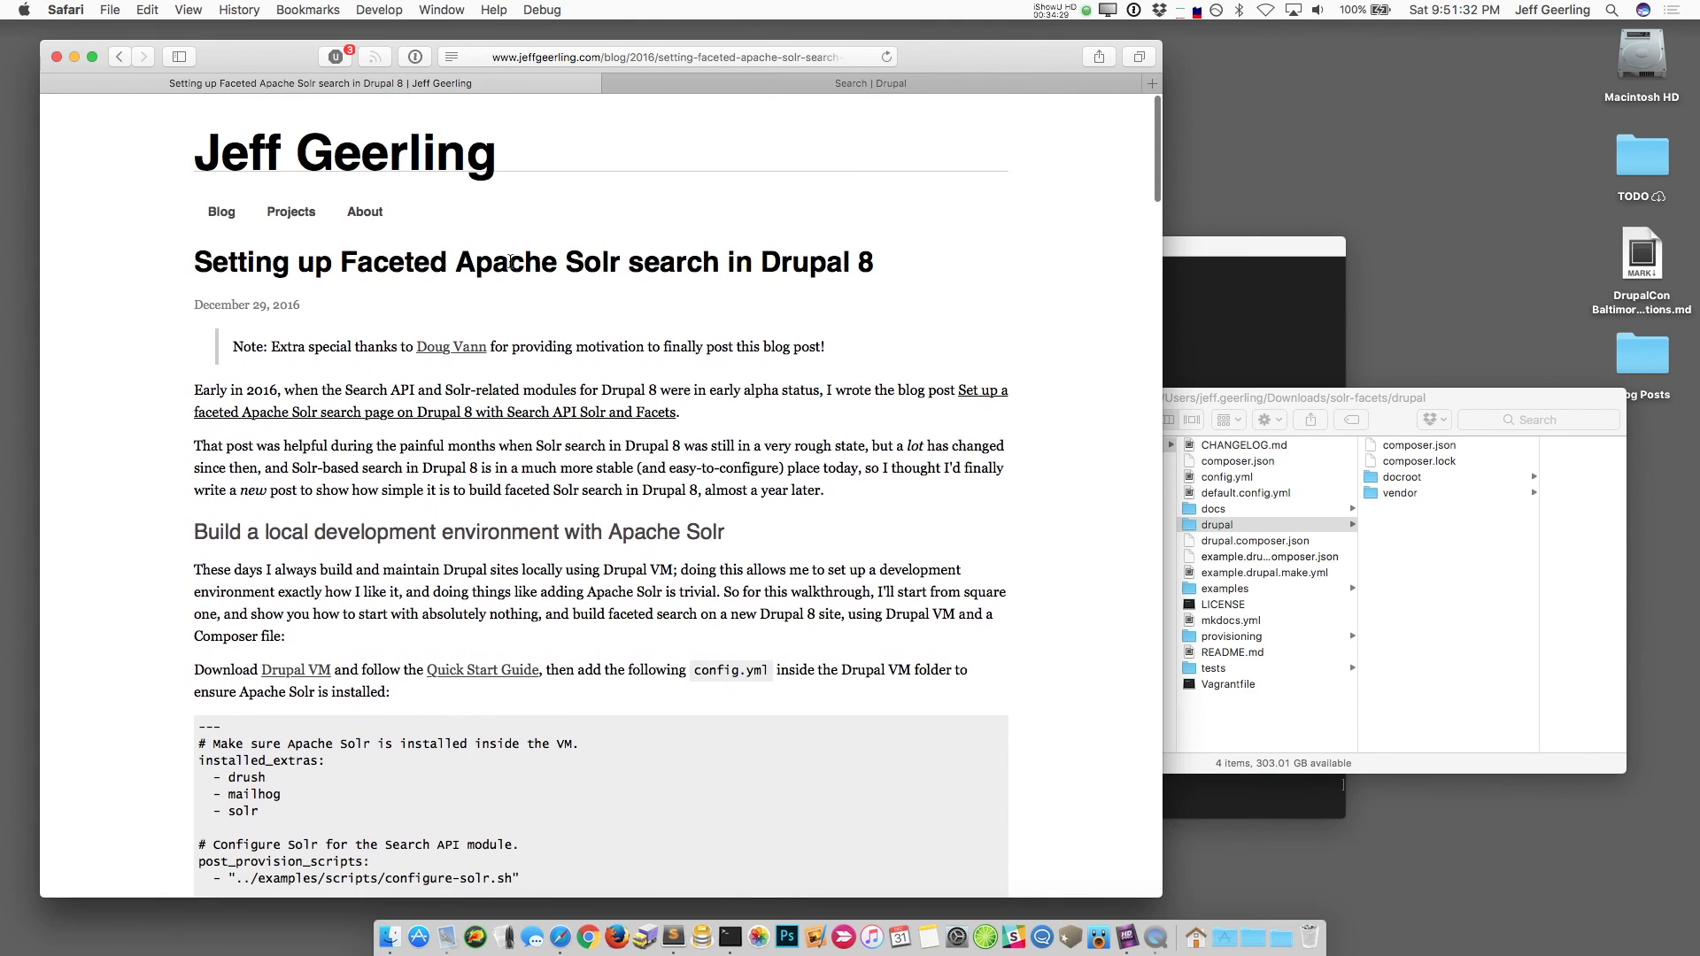